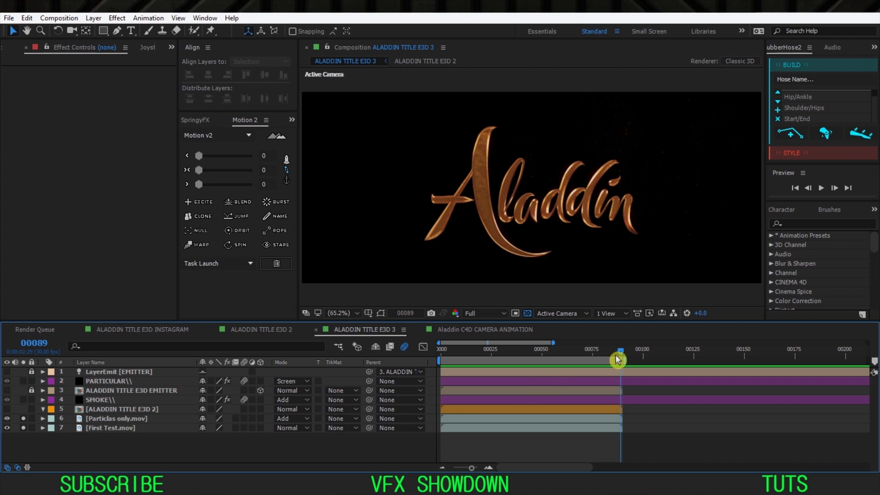
# Preview the Aladdin title animation in the ALADDIN TITLE E3D 3 composition by scrubbing and playing it
pyautogui.moveTo(613, 358); pyautogui.dragTo(458, 356)
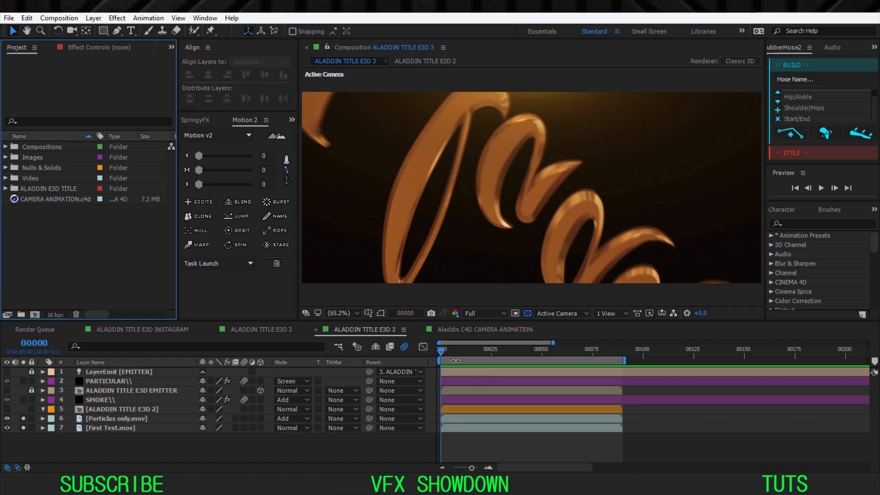
pyautogui.moveTo(456, 361); pyautogui.dragTo(481, 358)
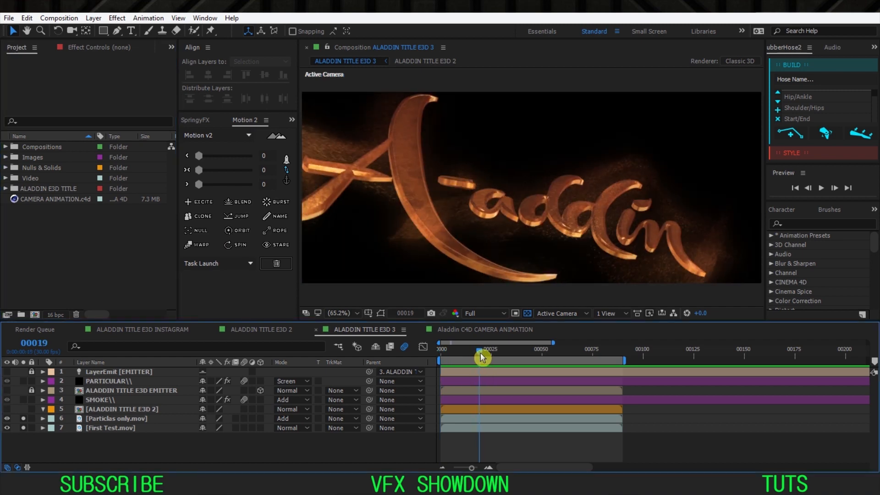
pyautogui.press('space')
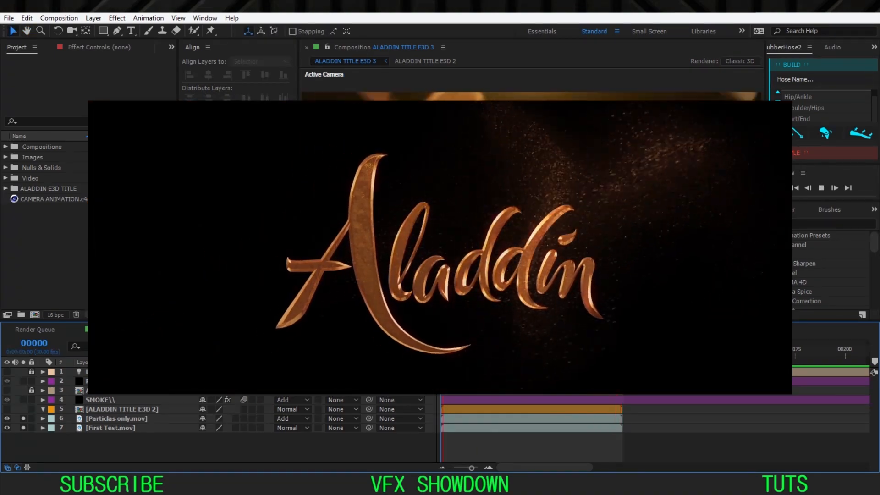
pyautogui.press('space')
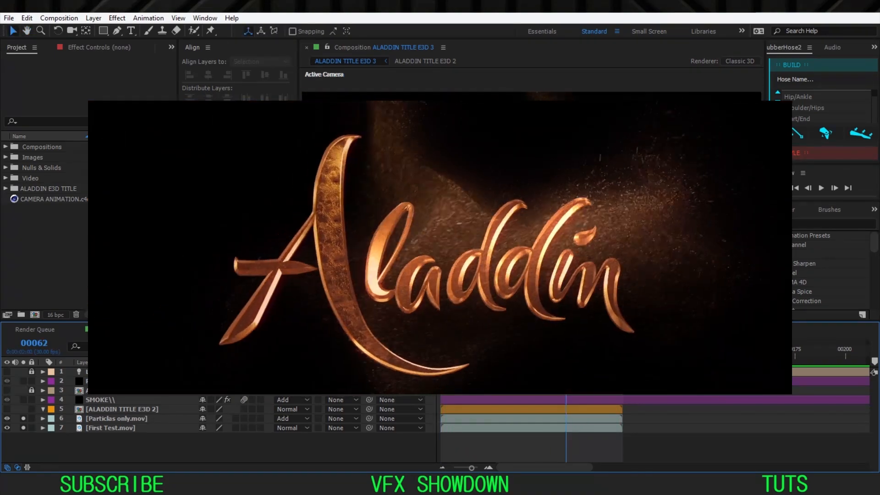
pyautogui.moveTo(514, 356)
pyautogui.mouseDown()
pyautogui.moveTo(542, 355)
pyautogui.moveTo(517, 355)
pyautogui.mouseUp()
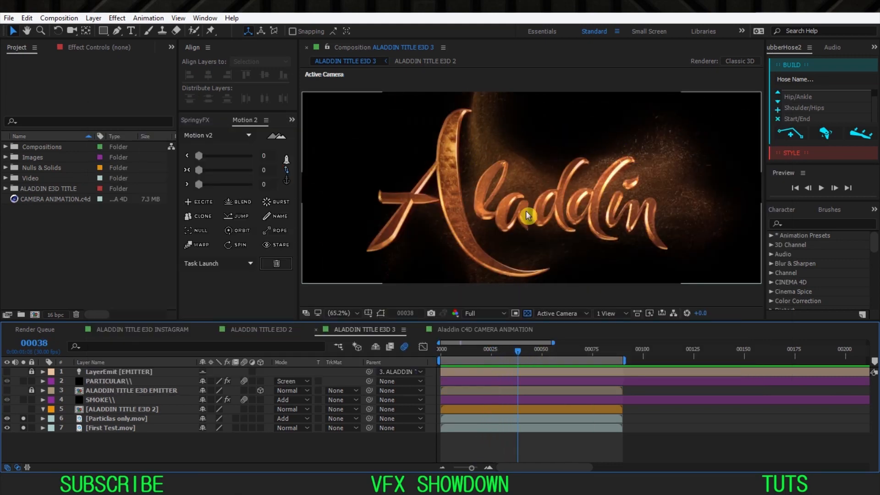
pyautogui.moveTo(516, 351); pyautogui.dragTo(483, 351)
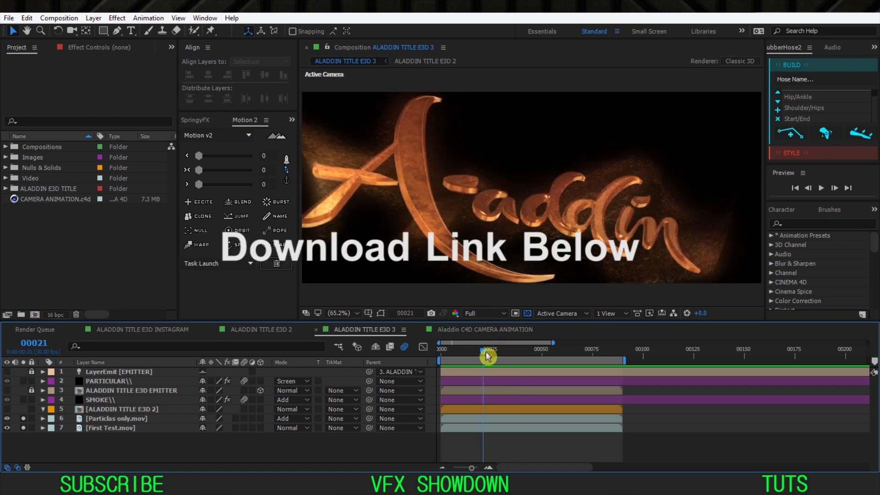
pyautogui.moveTo(485, 355); pyautogui.dragTo(491, 356)
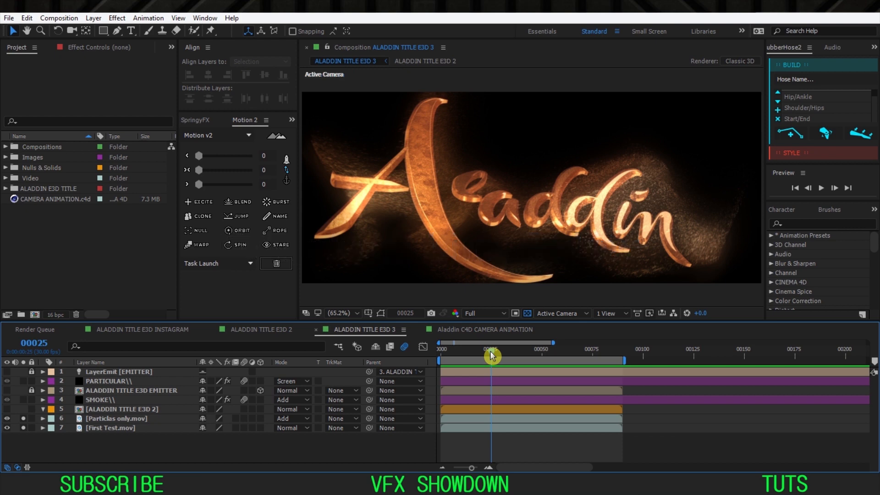
pyautogui.moveTo(492, 355); pyautogui.dragTo(472, 363)
pyautogui.press('space')
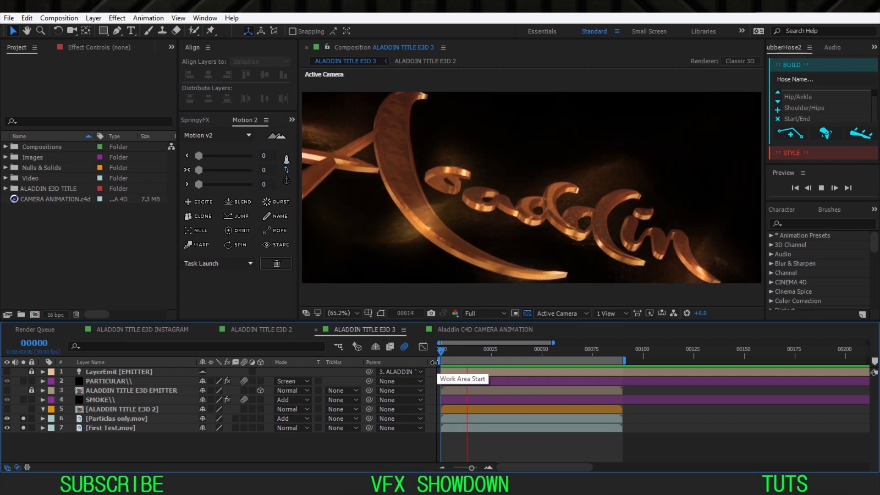
pyautogui.press('space')
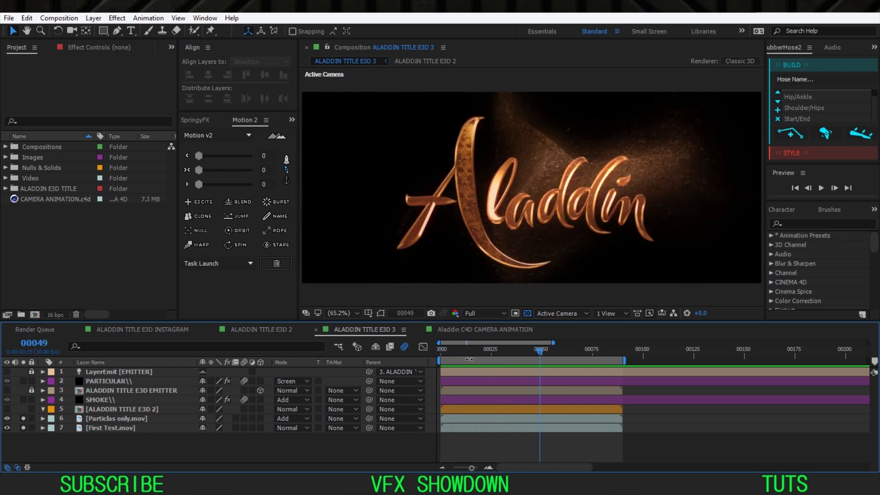
pyautogui.moveTo(500, 353); pyautogui.dragTo(526, 360)
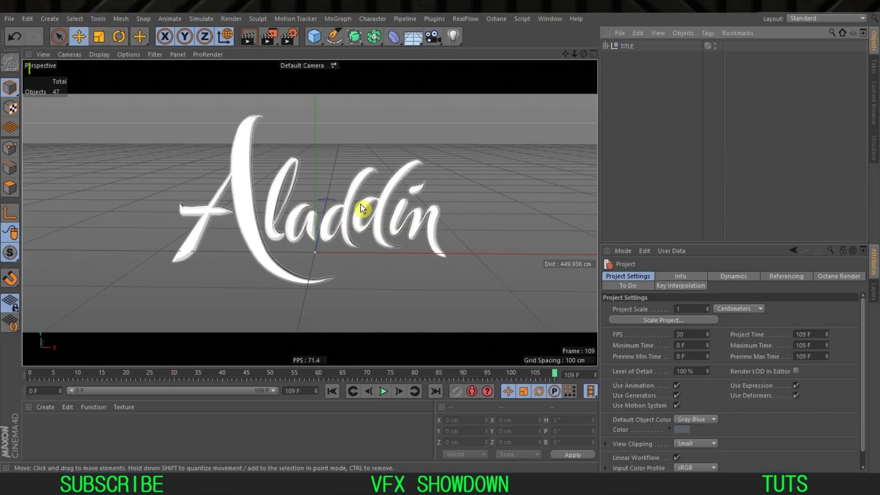
# Switch to Cinema 4D and examine the 3D Aladdin title from several angles and distances in the perspective view
pyautogui.keyDown('alt'); pyautogui.moveTo(360, 213); pyautogui.dragTo(375, 196, button='middle'); pyautogui.keyUp('alt')
pyautogui.keyDown('alt'); pyautogui.moveTo(376, 197); pyautogui.dragTo(360, 205); pyautogui.keyUp('alt')
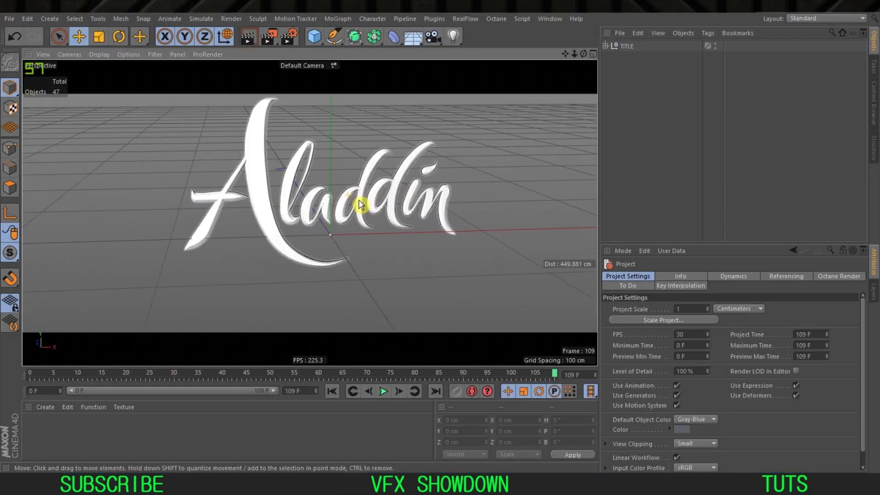
pyautogui.keyDown('alt'); pyautogui.moveTo(290, 195); pyautogui.dragTo(295, 142, button='right'); pyautogui.keyUp('alt')
pyautogui.keyDown('alt'); pyautogui.moveTo(295, 141); pyautogui.dragTo(294, 225); pyautogui.keyUp('alt')
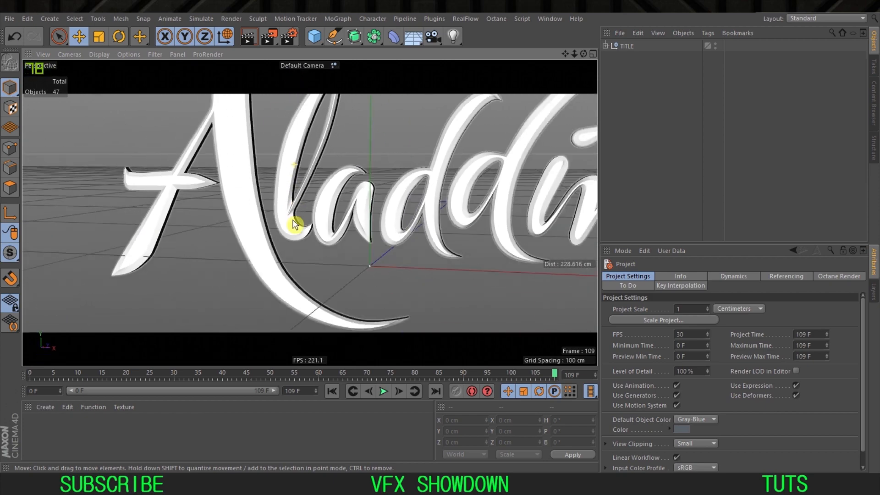
pyautogui.keyDown('alt'); pyautogui.moveTo(294, 224); pyautogui.dragTo(293, 285, button='right'); pyautogui.keyUp('alt')
pyautogui.keyDown('alt'); pyautogui.moveTo(292, 284); pyautogui.dragTo(334, 226); pyautogui.keyUp('alt')
# Hide the TITLE group in the front view and examine the reference artwork behind it
pyautogui.middleClick(333, 226)
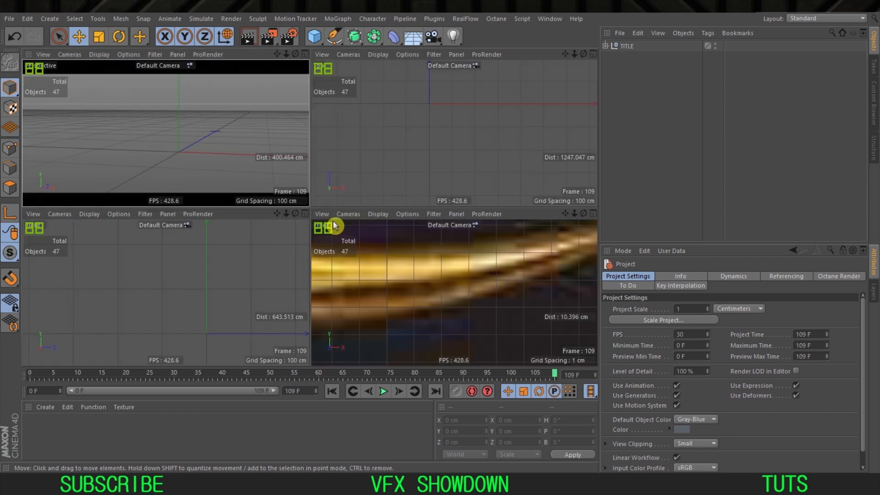
pyautogui.middleClick(385, 266)
pyautogui.keyDown('alt'); pyautogui.moveTo(296, 153); pyautogui.dragTo(296, 292, button='right'); pyautogui.keyUp('alt')
pyautogui.keyDown('alt'); pyautogui.moveTo(250, 148); pyautogui.dragTo(308, 246, button='right'); pyautogui.keyUp('alt')
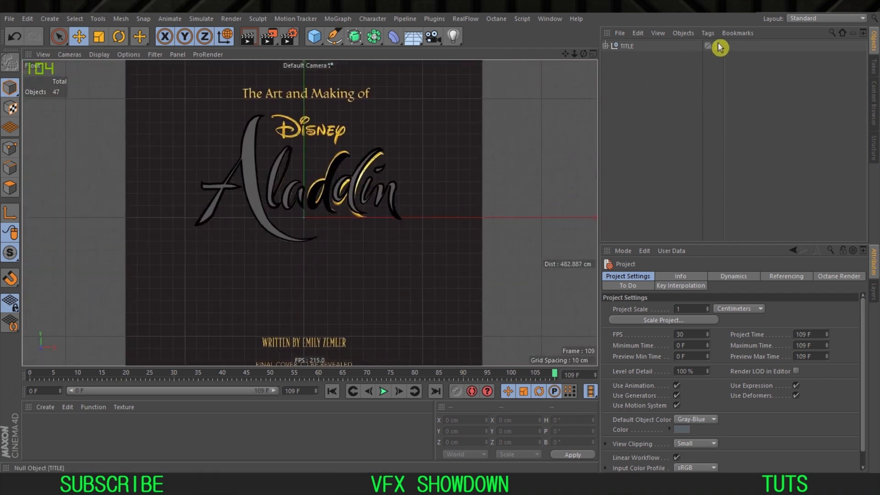
pyautogui.keyDown('alt'); pyautogui.click(716, 46); pyautogui.keyUp('alt')
pyautogui.keyDown('alt'); pyautogui.click(716, 46); pyautogui.keyUp('alt')
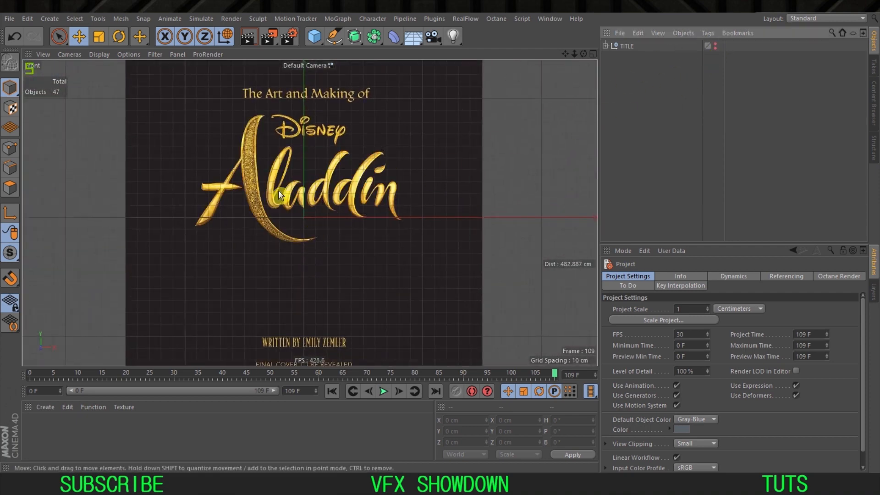
pyautogui.keyDown('alt'); pyautogui.moveTo(285, 173); pyautogui.dragTo(332, 192, button='right'); pyautogui.keyUp('alt')
# Show the TITLE group again in the perspective view and expand it, FRACTURE and the first letter A's connect object
pyautogui.press('F1')
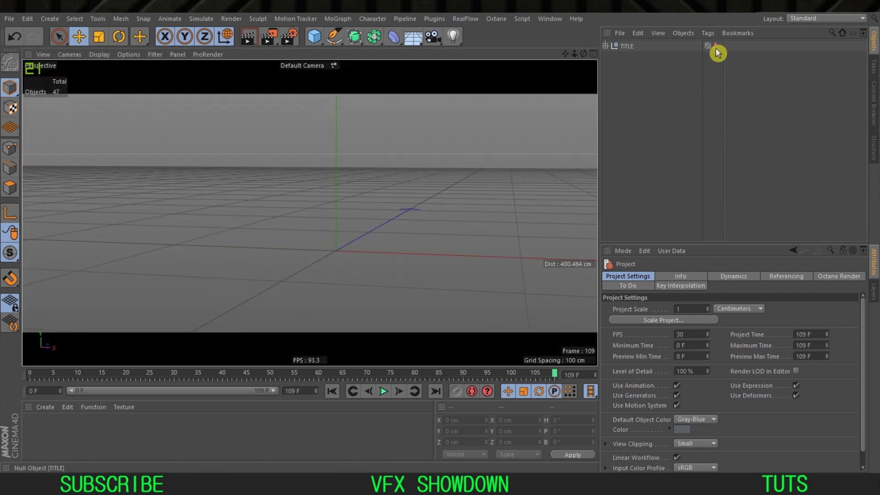
pyautogui.keyDown('alt'); pyautogui.click(715, 46); pyautogui.keyUp('alt')
pyautogui.click(605, 46)
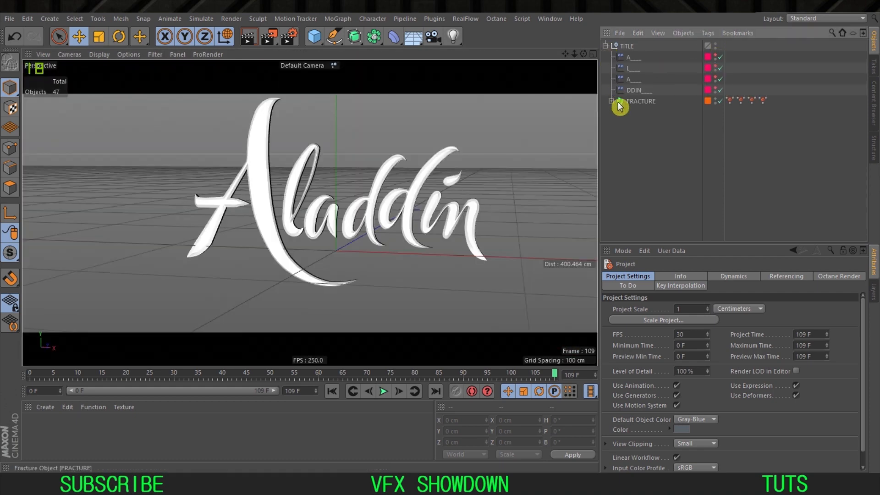
pyautogui.click(611, 102)
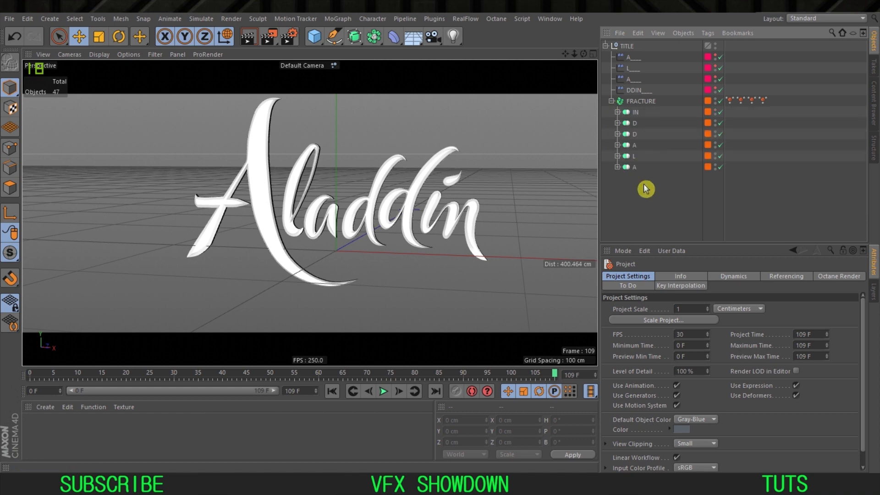
pyautogui.click(617, 167)
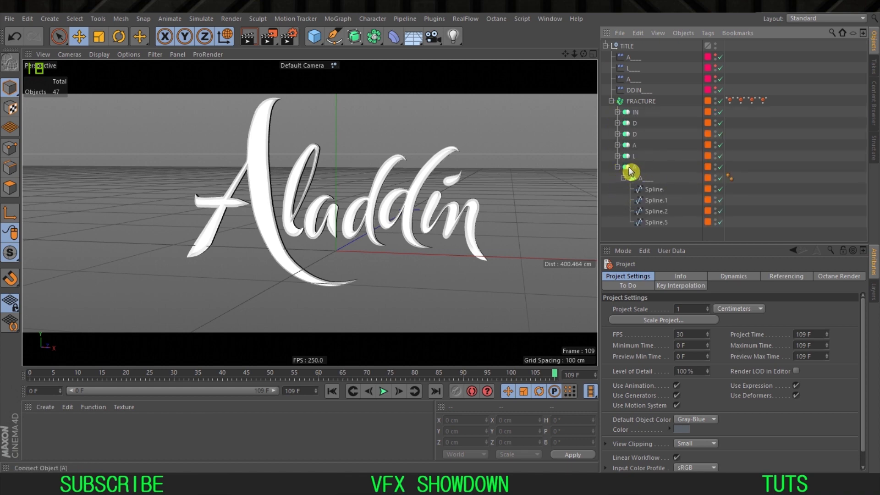
# Set the perspective view to Gouraud Shading and examine the lettering's bevelled surfaces up close
pyautogui.keyDown('alt'); pyautogui.moveTo(359, 216); pyautogui.dragTo(371, 166, button='right'); pyautogui.keyUp('alt')
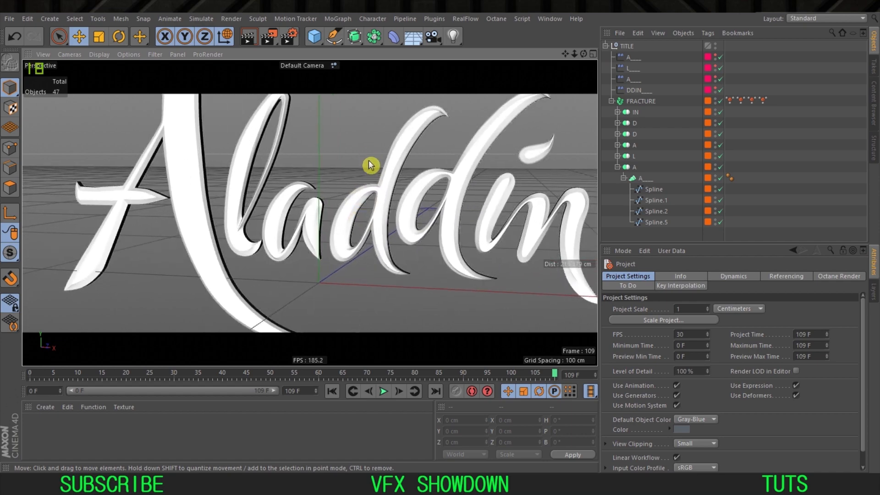
pyautogui.keyDown('alt'); pyautogui.moveTo(372, 183); pyautogui.dragTo(327, 196); pyautogui.keyUp('alt')
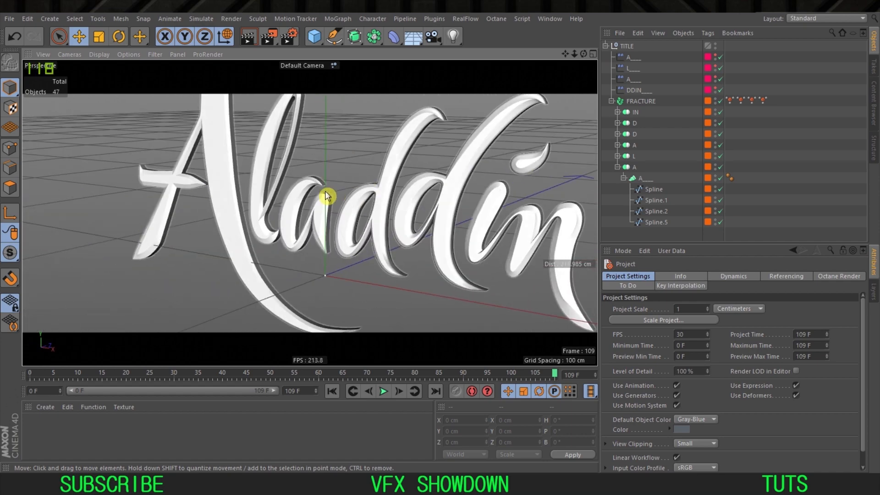
pyautogui.press('n')
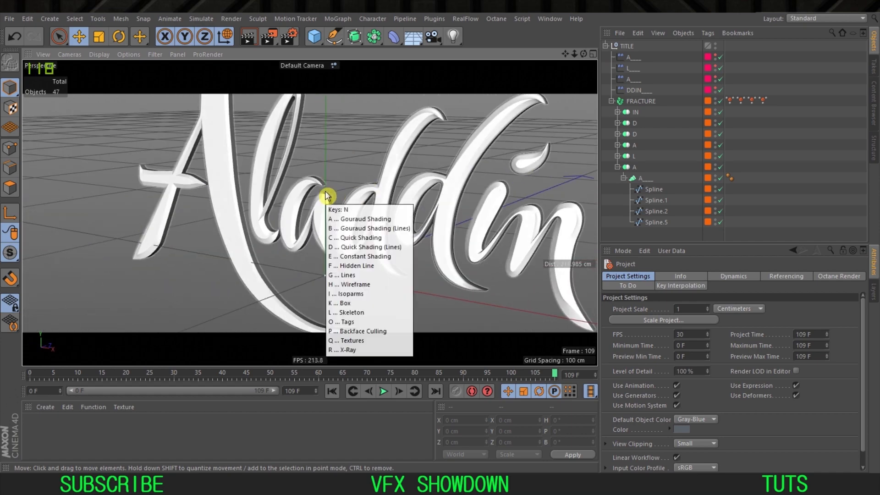
pyautogui.press('a')
pyautogui.keyDown('alt'); pyautogui.moveTo(326, 196); pyautogui.dragTo(380, 182, button='right'); pyautogui.keyUp('alt')
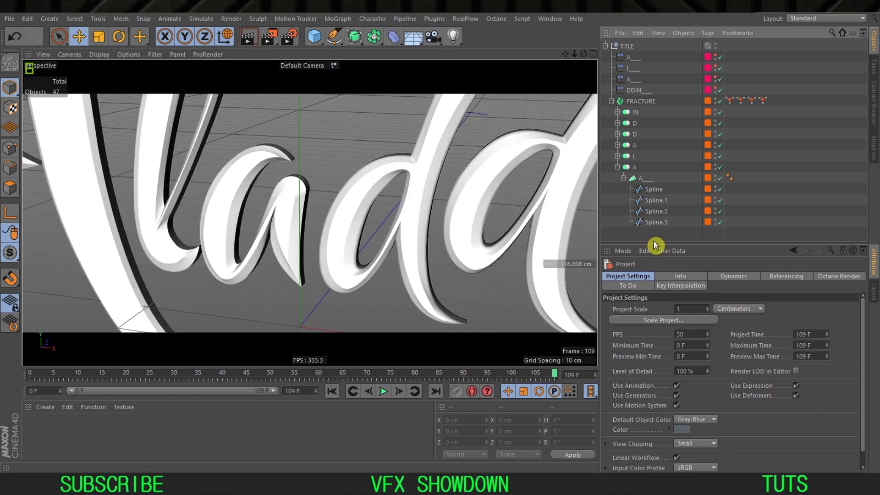
# Enlarge the object list and disable the first letter A's connect object and its loft, leaving only the splines
pyautogui.moveTo(654, 244); pyautogui.dragTo(654, 265)
pyautogui.click(720, 167)
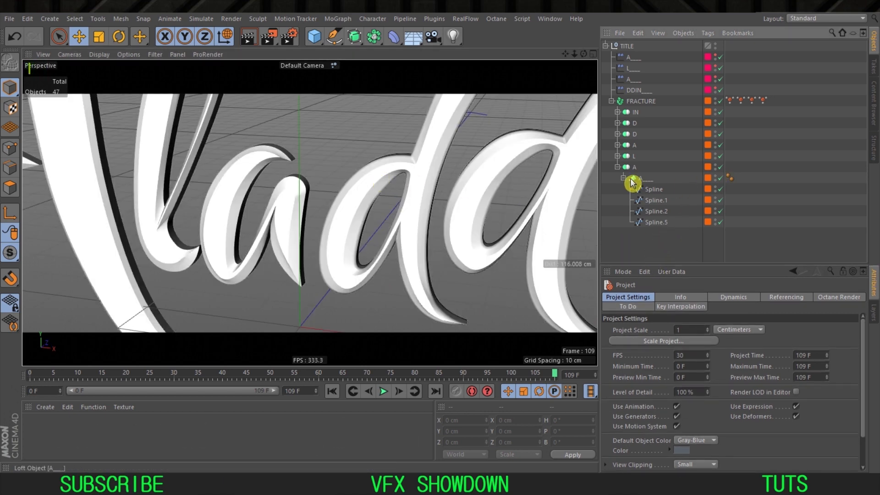
pyautogui.click(721, 178)
# Examine the outline splines of the large letter A from several angles in the perspective view
pyautogui.keyDown('alt'); pyautogui.moveTo(362, 184); pyautogui.dragTo(248, 193, button='right'); pyautogui.keyUp('alt')
pyautogui.keyDown('alt'); pyautogui.moveTo(238, 193); pyautogui.dragTo(339, 219, button='middle'); pyautogui.keyUp('alt')
pyautogui.keyDown('alt'); pyautogui.moveTo(339, 218); pyautogui.dragTo(275, 216); pyautogui.keyUp('alt')
pyautogui.scroll(2, 275, 216)
pyautogui.keyDown('alt'); pyautogui.moveTo(275, 215); pyautogui.dragTo(281, 193, button='middle'); pyautogui.keyUp('alt')
pyautogui.keyDown('alt'); pyautogui.moveTo(282, 193); pyautogui.dragTo(333, 184); pyautogui.keyUp('alt')
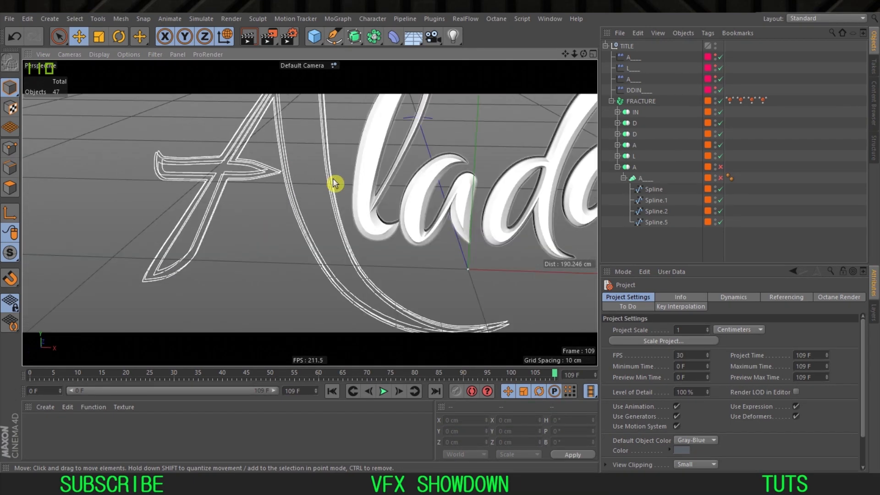
pyautogui.scroll(-2, 334, 184)
pyautogui.keyDown('alt'); pyautogui.moveTo(509, 212); pyautogui.dragTo(376, 211, button='middle'); pyautogui.keyUp('alt')
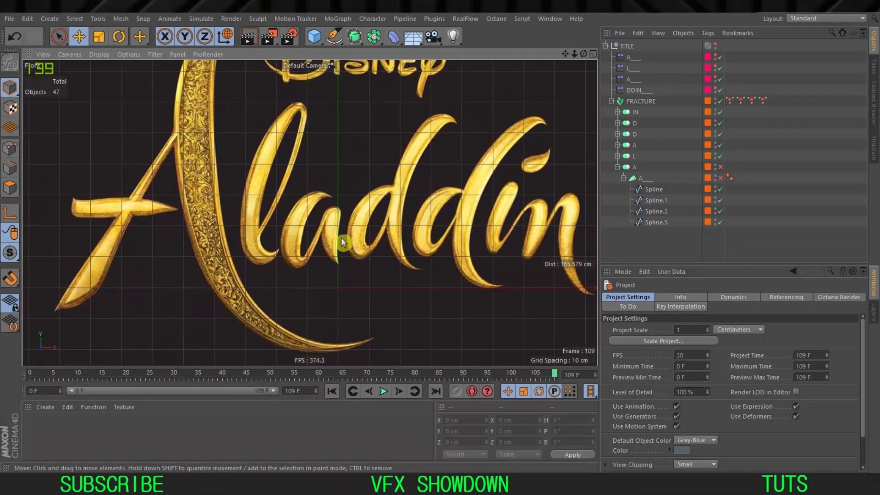
# Examine the letter shapes of the Aladdin reference artwork up close in the front view
pyautogui.keyDown('alt'); pyautogui.moveTo(351, 205); pyautogui.dragTo(351, 173, button='right'); pyautogui.keyUp('alt')
pyautogui.keyDown('alt'); pyautogui.moveTo(351, 173); pyautogui.dragTo(445, 192, button='middle'); pyautogui.keyUp('alt')
pyautogui.keyDown('alt'); pyautogui.moveTo(445, 193); pyautogui.dragTo(365, 199, button='right'); pyautogui.keyUp('alt')
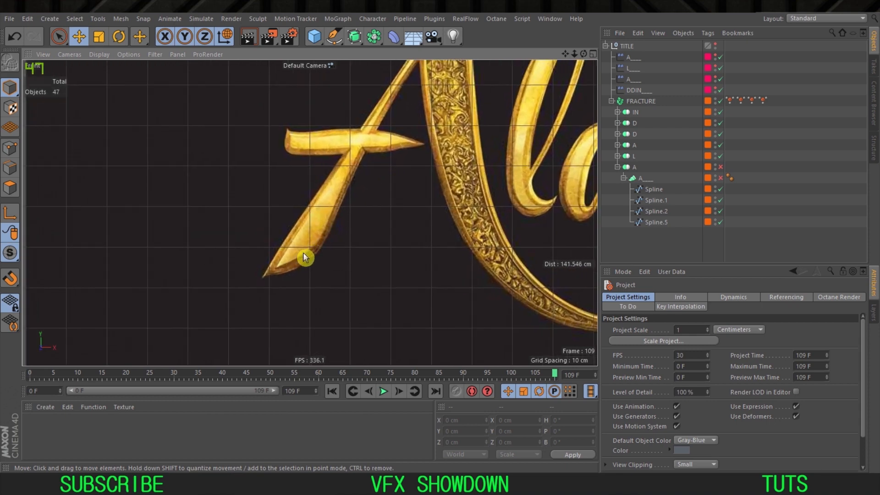
pyautogui.moveTo(392, 159)
pyautogui.keyDown('alt'); pyautogui.mouseDown(button='middle')
pyautogui.moveTo(200, 169)
pyautogui.moveTo(309, 219)
pyautogui.mouseUp(button='middle'); pyautogui.keyUp('alt')
pyautogui.keyDown('alt'); pyautogui.moveTo(389, 218); pyautogui.dragTo(271, 176, button='middle'); pyautogui.keyUp('alt')
# Return to the perspective view, show the TITLE group and examine the depth spacing of the large A's splines from the side
pyautogui.middleClick(354, 187)
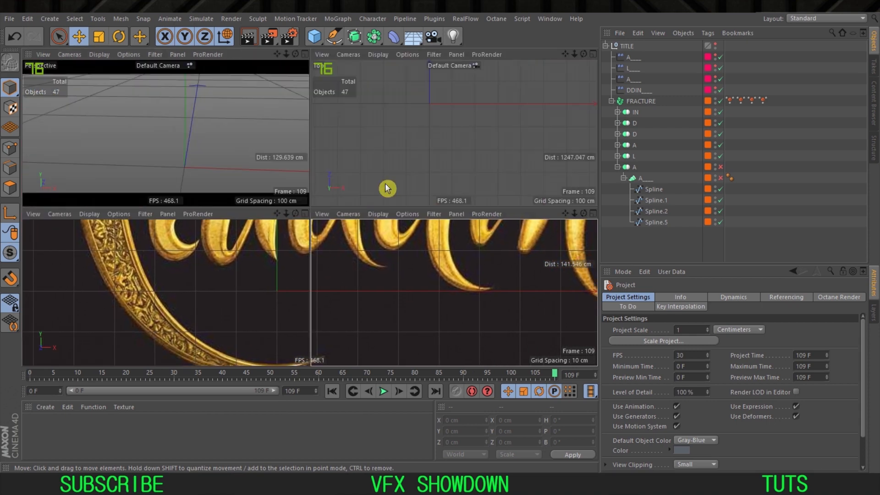
pyautogui.middleClick(249, 118)
pyautogui.keyDown('alt'); pyautogui.click(717, 45); pyautogui.keyUp('alt')
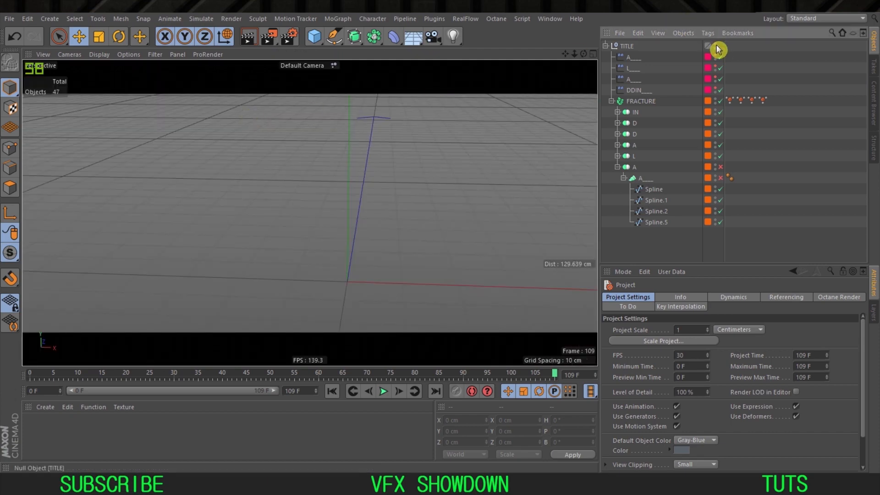
pyautogui.scroll(-4, 292, 215)
pyautogui.keyDown('alt'); pyautogui.moveTo(279, 203); pyautogui.dragTo(477, 214); pyautogui.keyUp('alt')
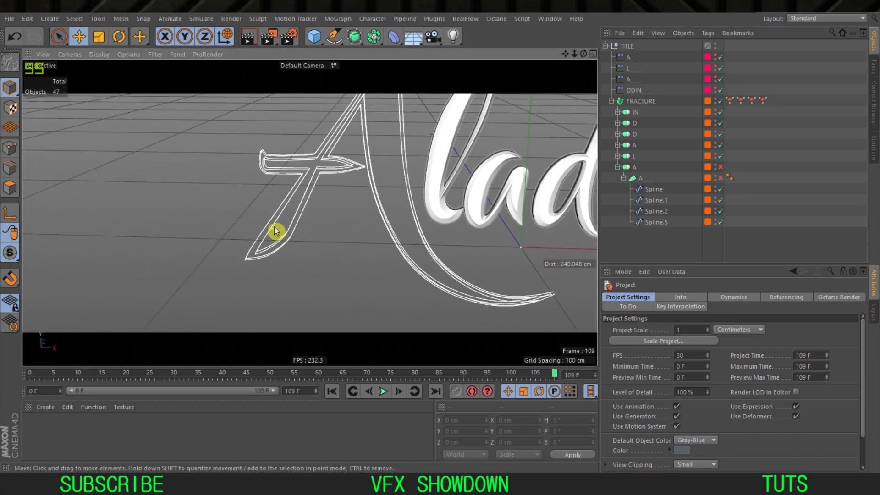
pyautogui.scroll(5, 276, 232)
pyautogui.keyDown('alt'); pyautogui.moveTo(278, 212); pyautogui.dragTo(440, 188); pyautogui.keyUp('alt')
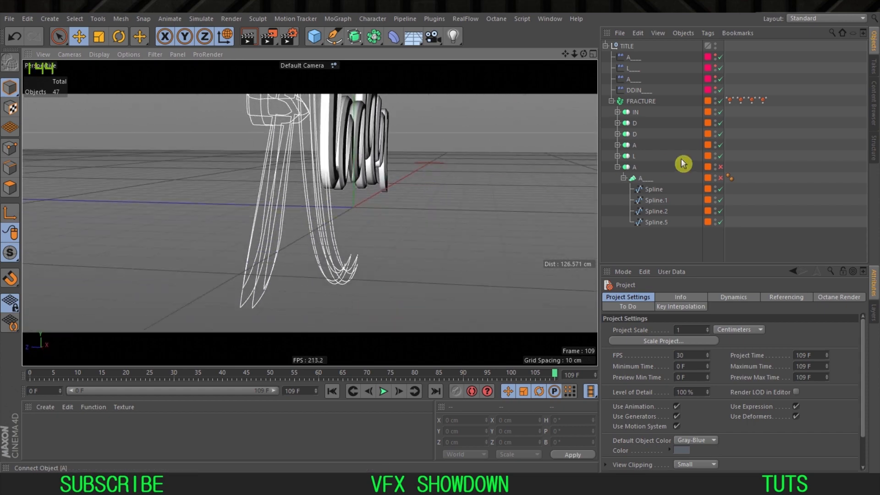
# Widen the object list's name column and look up the Loft generator among the available surface generators
pyautogui.click(721, 178)
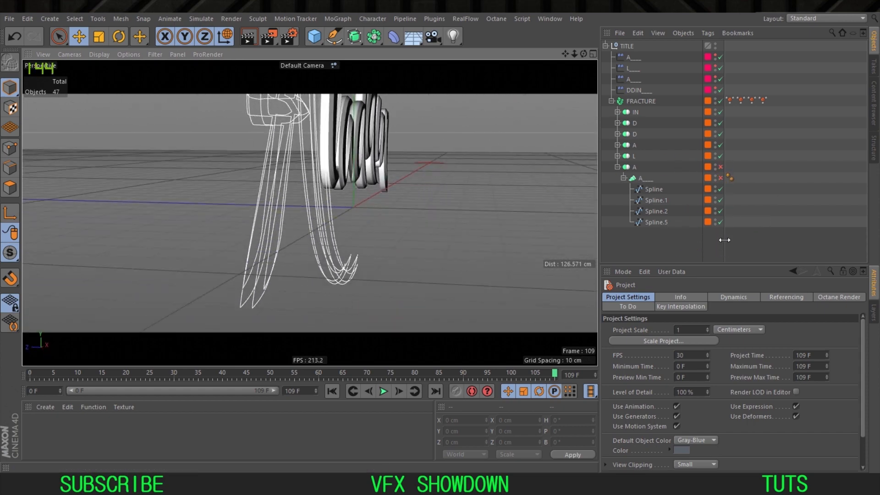
pyautogui.moveTo(725, 239); pyautogui.dragTo(740, 241)
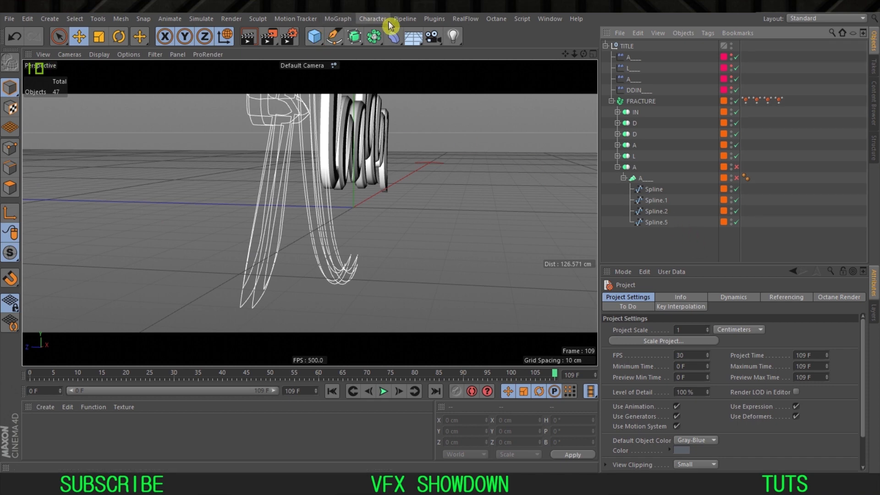
pyautogui.click(375, 37)
pyautogui.click(354, 37)
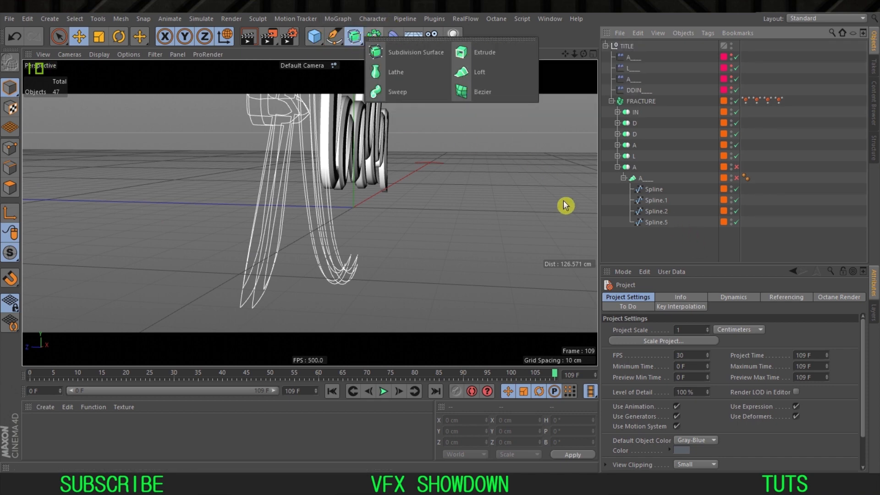
pyautogui.click(640, 244)
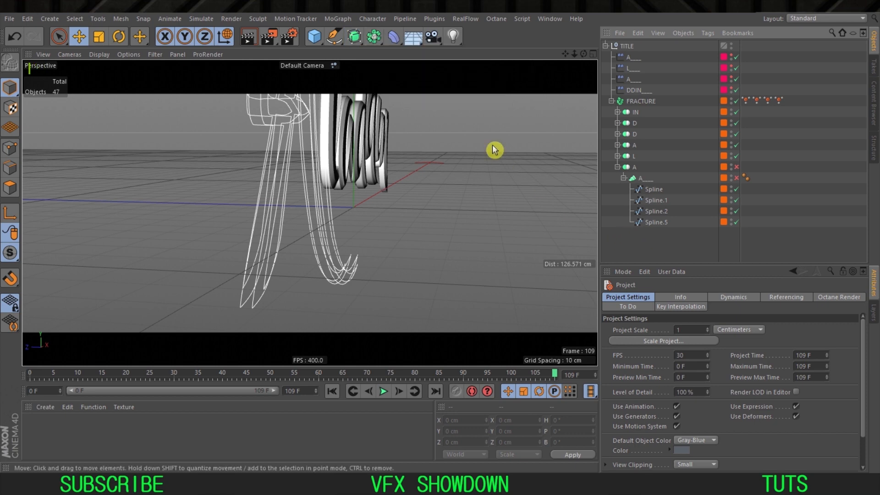
# Create a new empty project, add a Loft generator and widen the object list's name column
pyautogui.hotkey('ctrl', 'n')
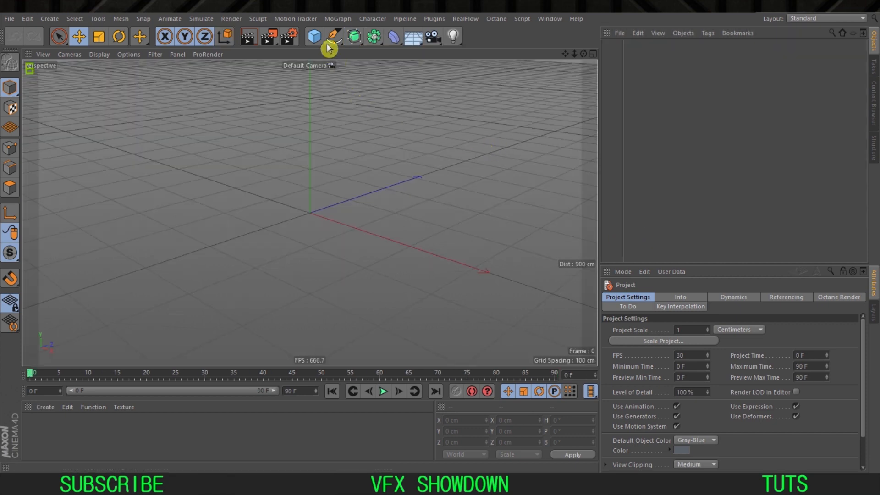
pyautogui.click(355, 37)
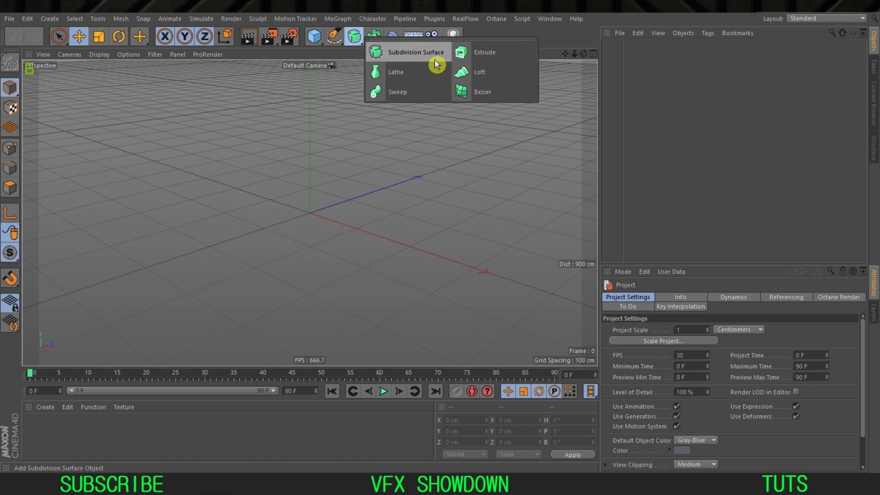
pyautogui.click(477, 72)
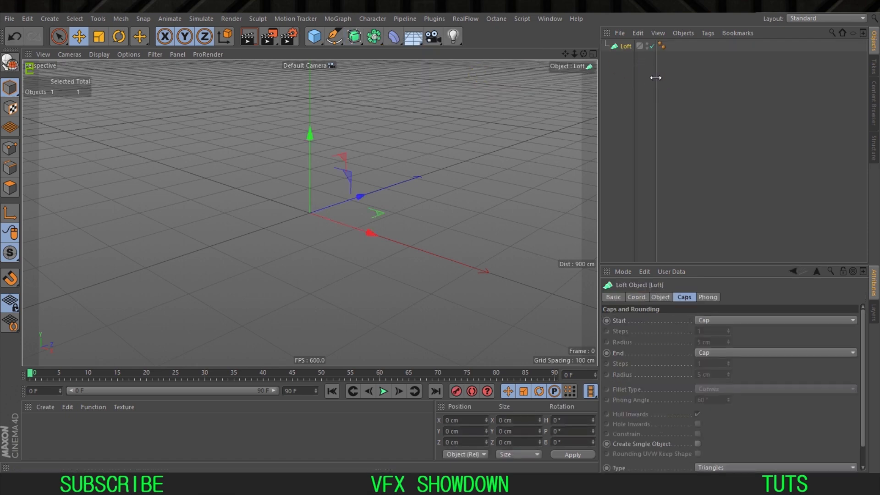
pyautogui.moveTo(656, 77); pyautogui.dragTo(660, 82)
pyautogui.click(631, 84)
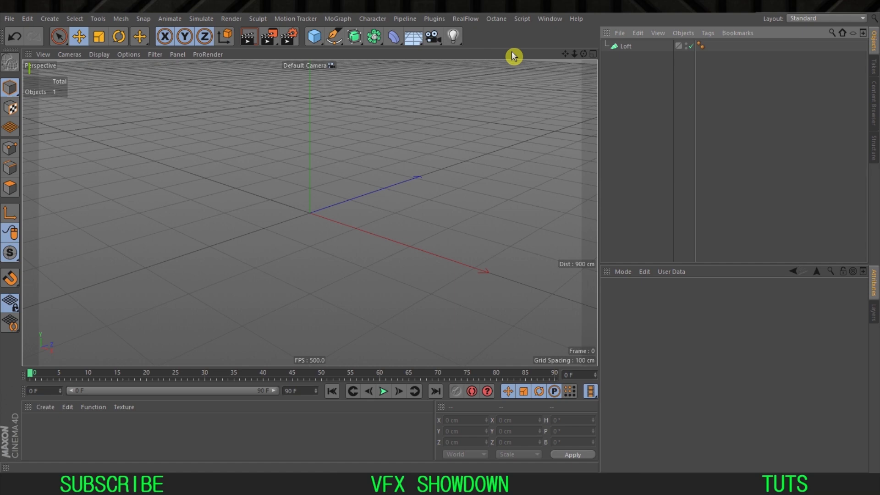
# Add a Circle spline and a Star spline, with the star moved to about -250 cm along Z
pyautogui.click(334, 37)
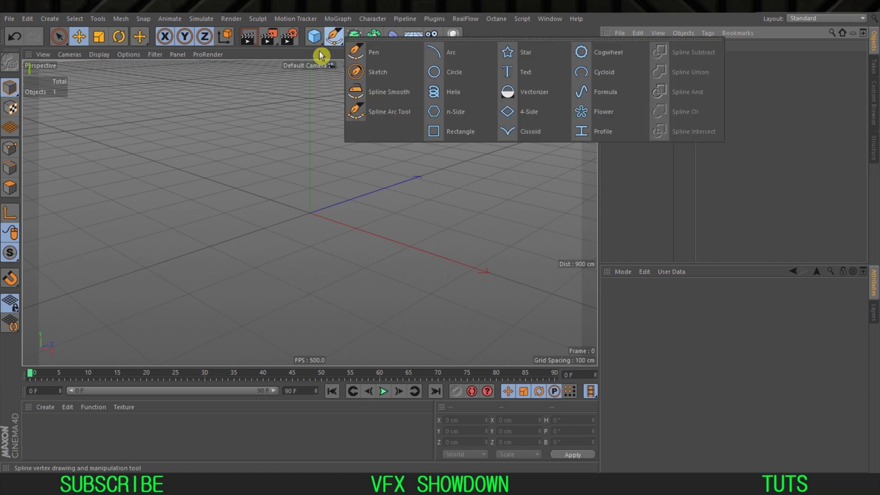
pyautogui.click(467, 73)
pyautogui.keyDown('alt'); pyautogui.moveTo(387, 130); pyautogui.dragTo(375, 160); pyautogui.keyUp('alt')
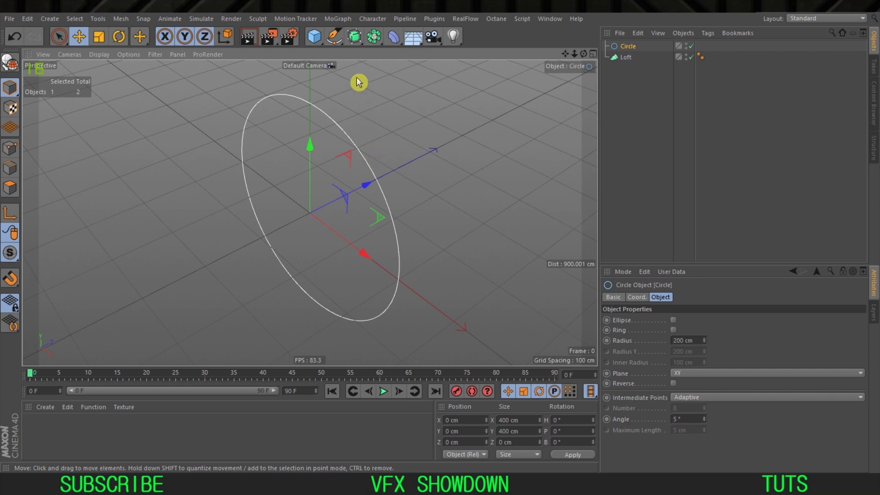
pyautogui.click(336, 37)
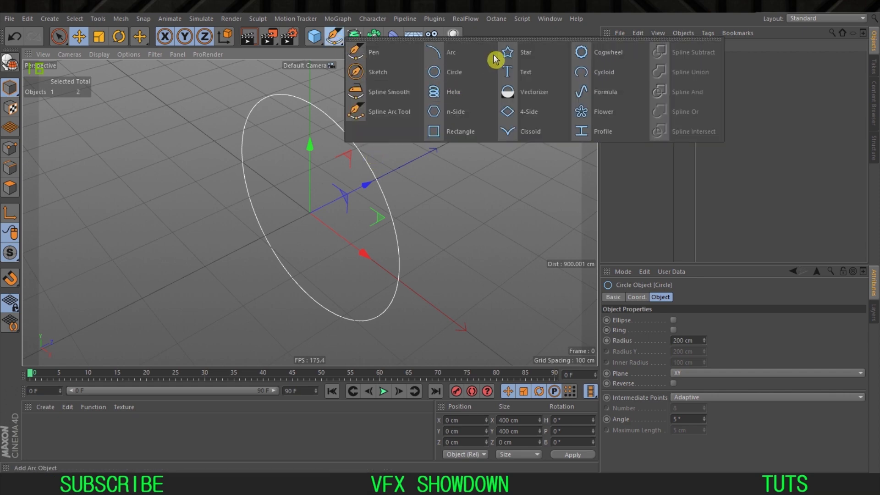
pyautogui.click(507, 54)
pyautogui.keyDown('alt'); pyautogui.moveTo(515, 61); pyautogui.dragTo(401, 158); pyautogui.keyUp('alt')
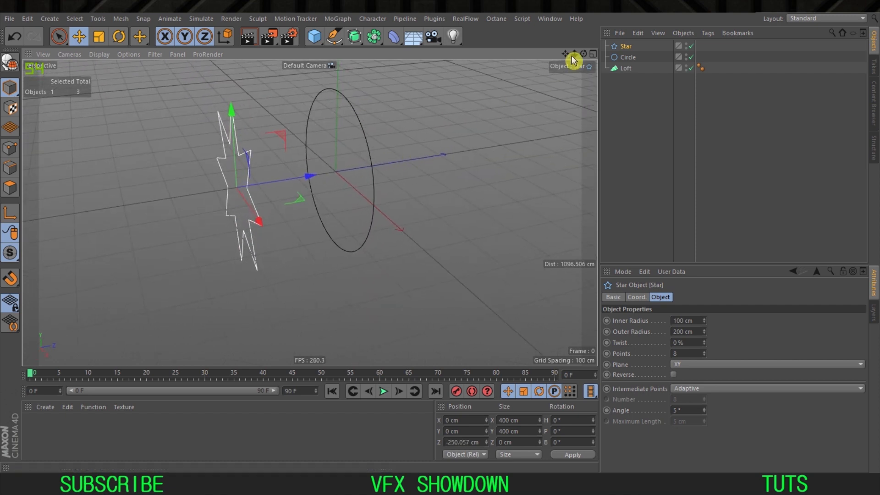
# Make the Star and Circle splines children of the Loft and view the lofted shape from its star end
pyautogui.keyDown('ctrl'); pyautogui.click(628, 57); pyautogui.keyUp('ctrl')
pyautogui.moveTo(628, 57)
pyautogui.mouseDown()
pyautogui.moveTo(637, 68)
pyautogui.moveTo(629, 72)
pyautogui.mouseUp()
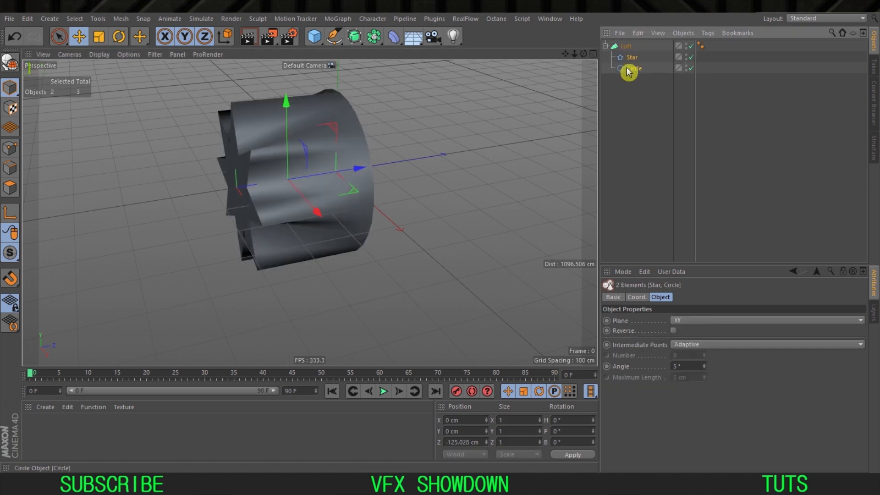
pyautogui.click(636, 90)
pyautogui.keyDown('alt'); pyautogui.moveTo(320, 142); pyautogui.dragTo(362, 165); pyautogui.keyUp('alt')
# Set the viewport display to Gouraud Shading (Lines) and inspect the loft's mesh
pyautogui.press('n')
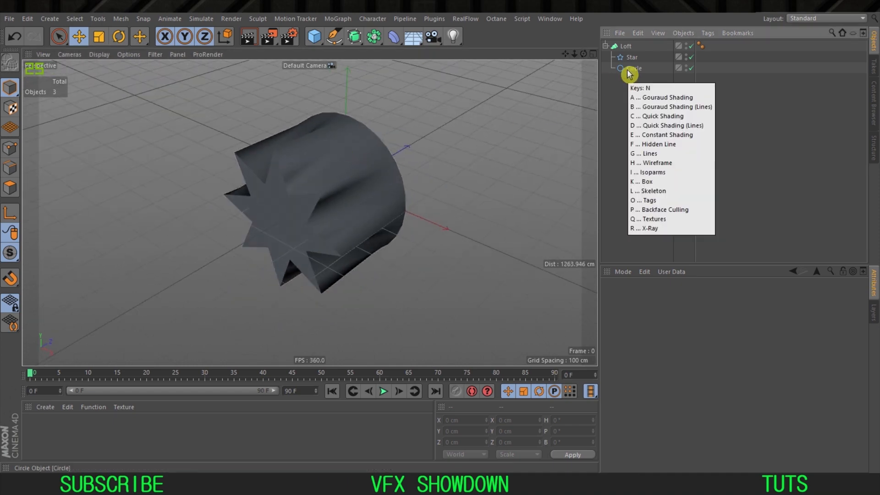
pyautogui.press('b')
pyautogui.scroll(4, 356, 143)
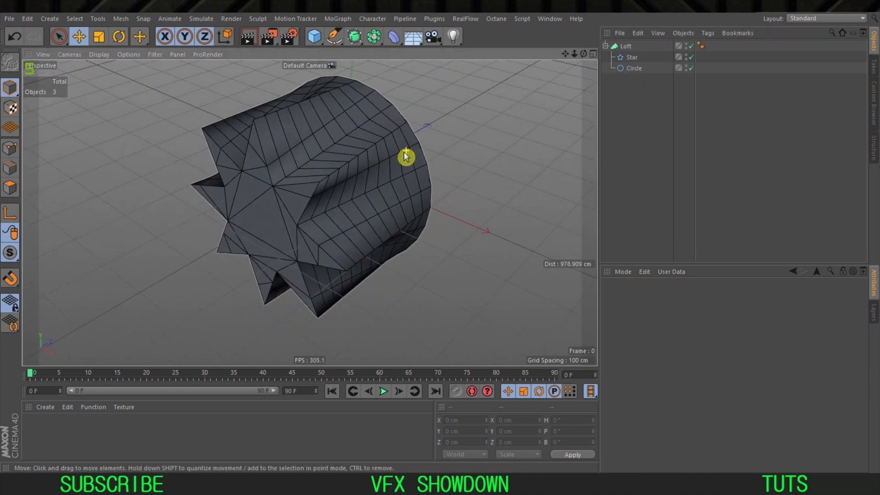
pyautogui.moveTo(406, 157)
pyautogui.keyDown('alt'); pyautogui.mouseDown()
pyautogui.moveTo(250, 132)
pyautogui.moveTo(250, 124)
pyautogui.moveTo(367, 151)
pyautogui.moveTo(409, 146)
pyautogui.mouseUp(); pyautogui.keyUp('alt')
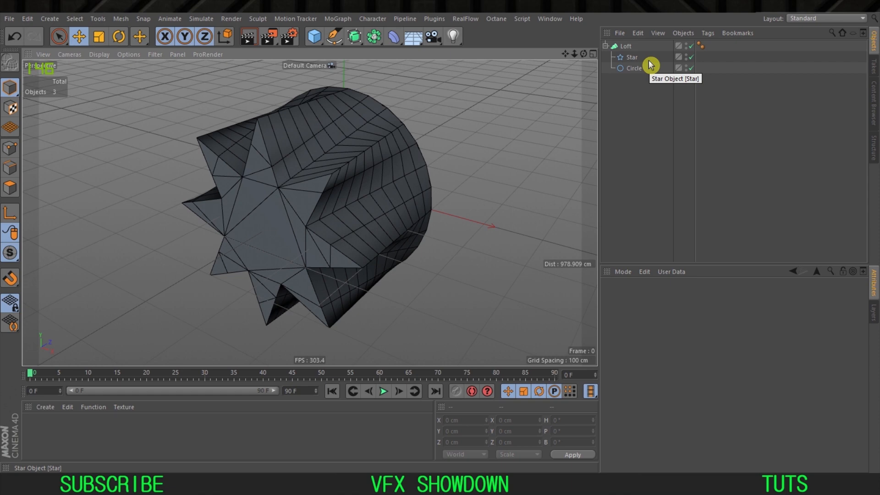
# Select the Loft, enlarge the area for its attributes and increase its mesh subdivision
pyautogui.click(625, 46)
pyautogui.click(635, 86)
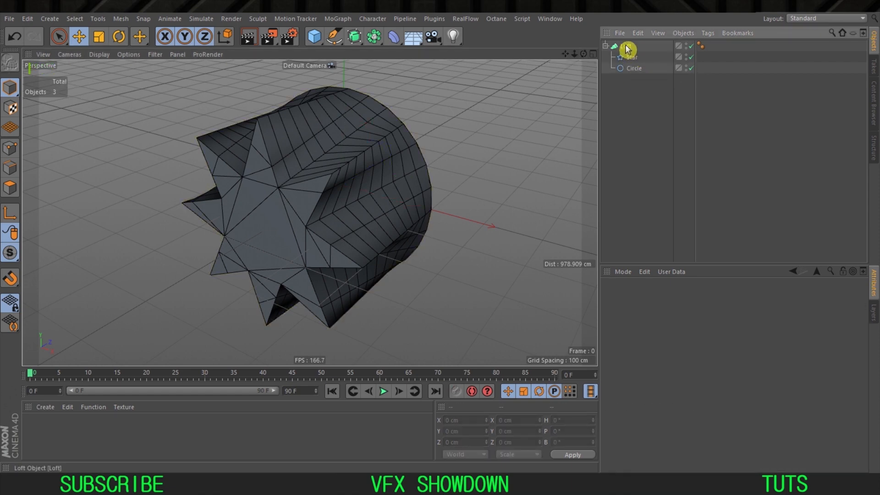
pyautogui.click(625, 45)
pyautogui.moveTo(683, 264); pyautogui.dragTo(674, 177)
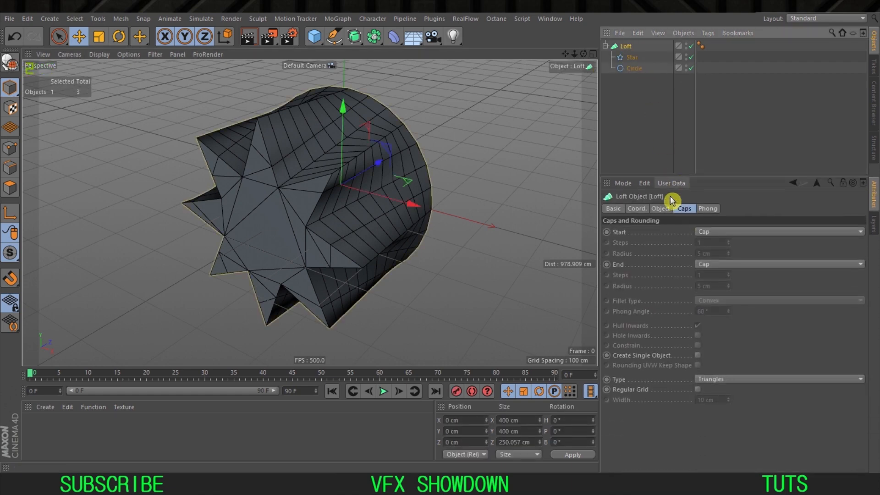
pyautogui.click(665, 209)
pyautogui.moveTo(713, 232); pyautogui.dragTo(713, 223)
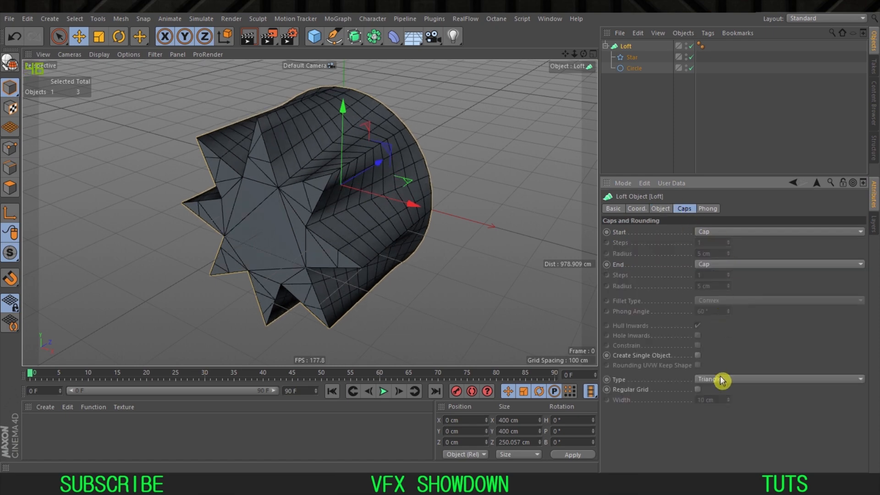
# Set the Loft's cap type to Quadrangles and enable Regular Grid for the caps
pyautogui.click(722, 380)
pyautogui.click(723, 399)
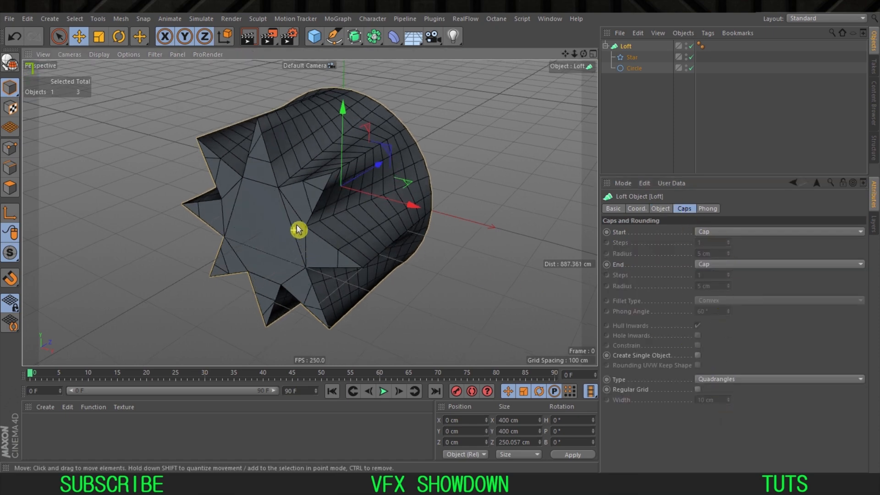
pyautogui.keyDown('alt'); pyautogui.moveTo(299, 230); pyautogui.dragTo(497, 301); pyautogui.keyUp('alt')
pyautogui.click(698, 390)
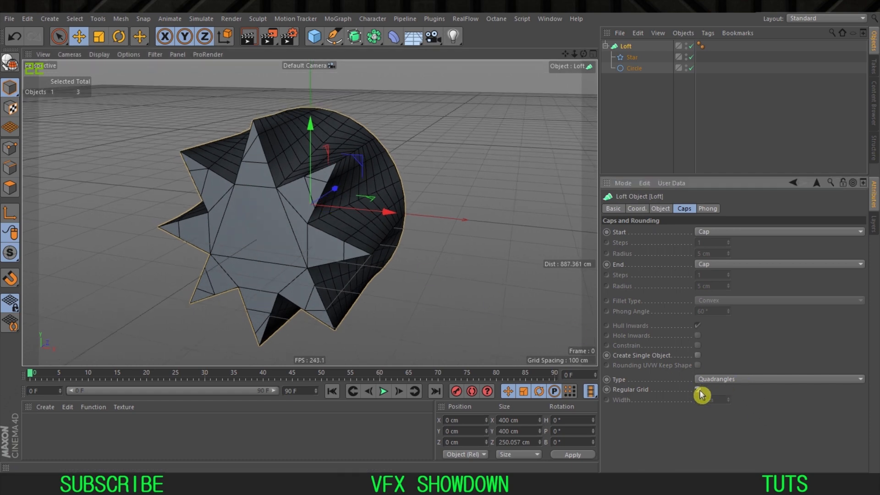
pyautogui.keyDown('alt'); pyautogui.moveTo(328, 192); pyautogui.dragTo(485, 114); pyautogui.keyUp('alt')
pyautogui.click(628, 99)
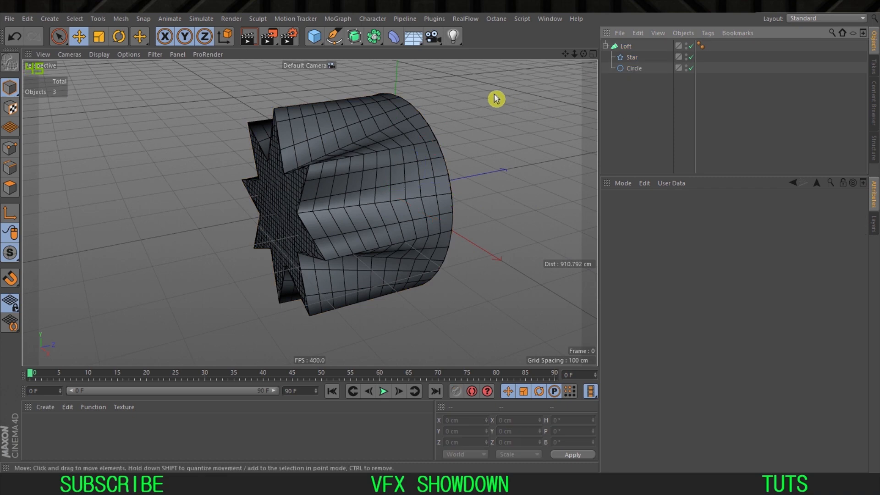
# Switch back to the Aladdin title project and enlarge the object list
pyautogui.press('v')
pyautogui.moveTo(486, 118)
pyautogui.click(492, 154)
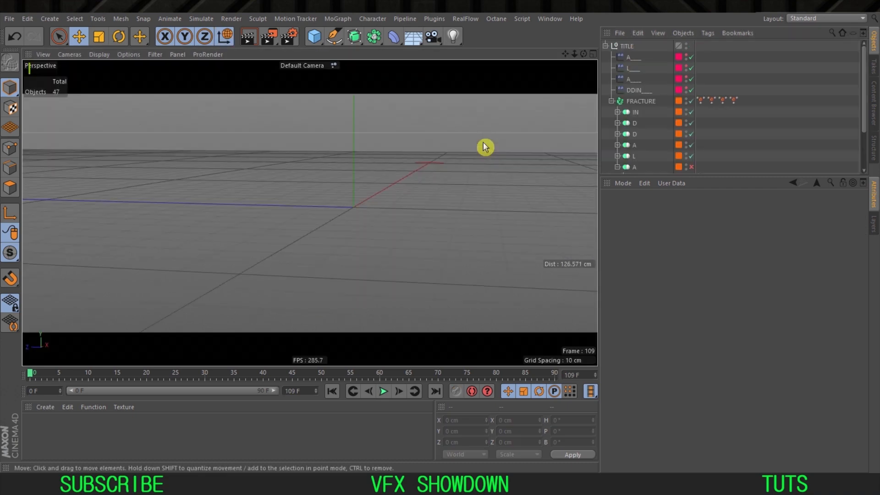
pyautogui.moveTo(638, 176); pyautogui.dragTo(637, 269)
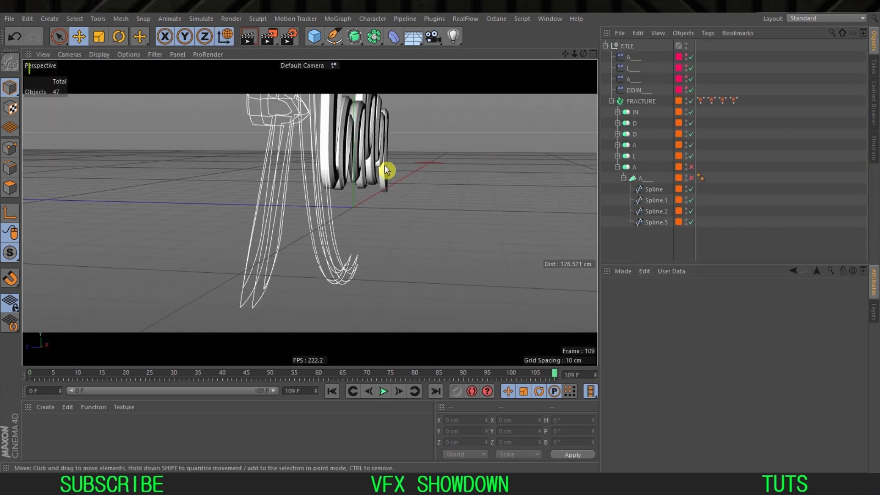
# Compare the large A's splines with the reference artwork in the front view, then select Spline.5 and view it edge-on in perspective
pyautogui.keyDown('alt'); pyautogui.moveTo(386, 171); pyautogui.dragTo(298, 183); pyautogui.keyUp('alt')
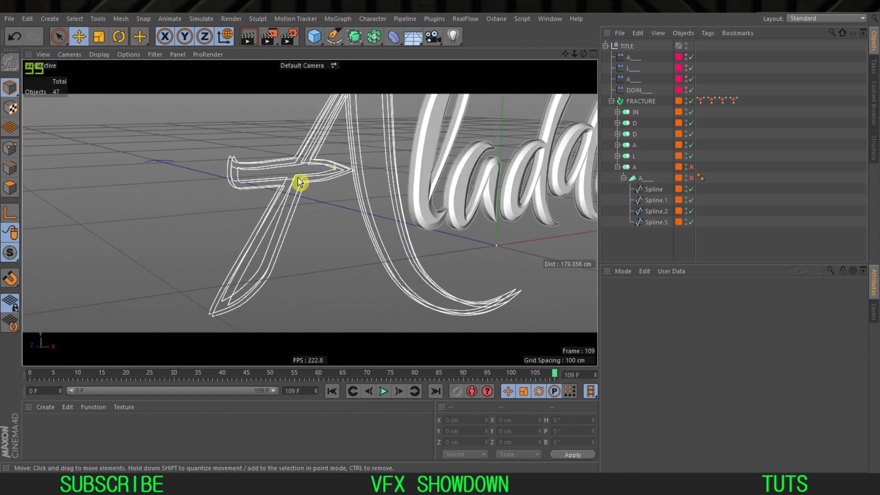
pyautogui.click(335, 36)
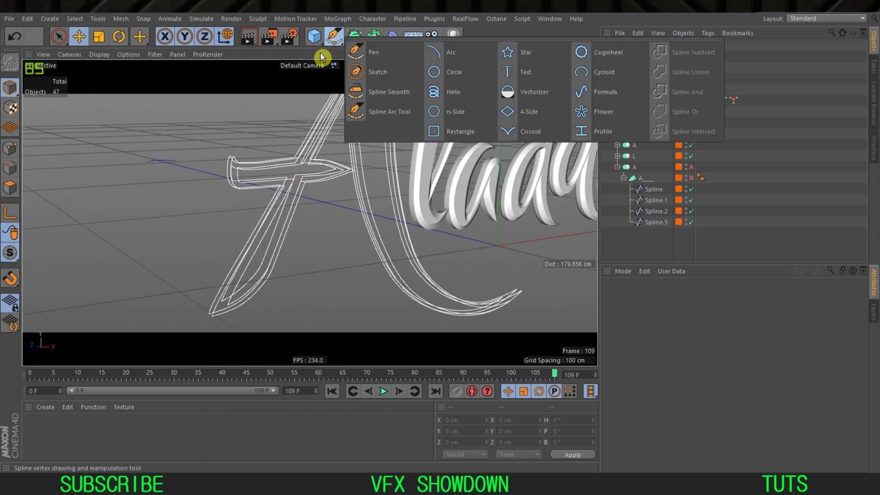
pyautogui.middleClick(353, 170)
pyautogui.middleClick(390, 257)
pyautogui.scroll(-8, 250, 140)
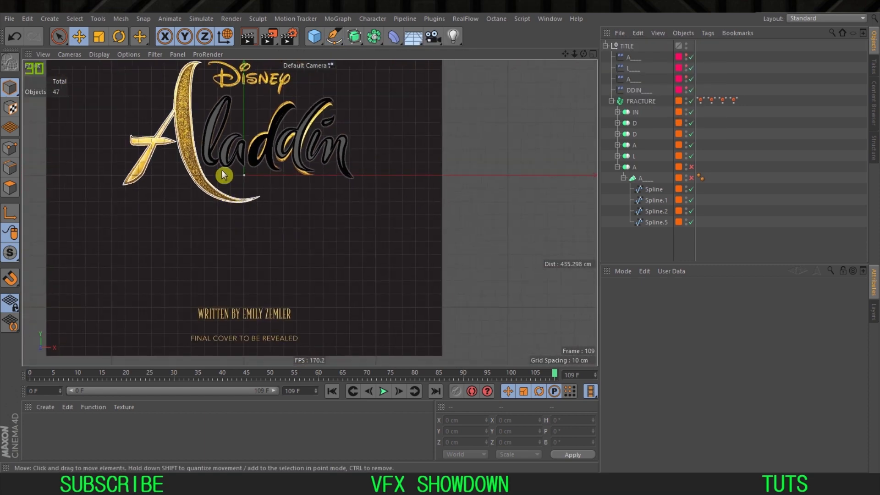
pyautogui.scroll(6, 223, 176)
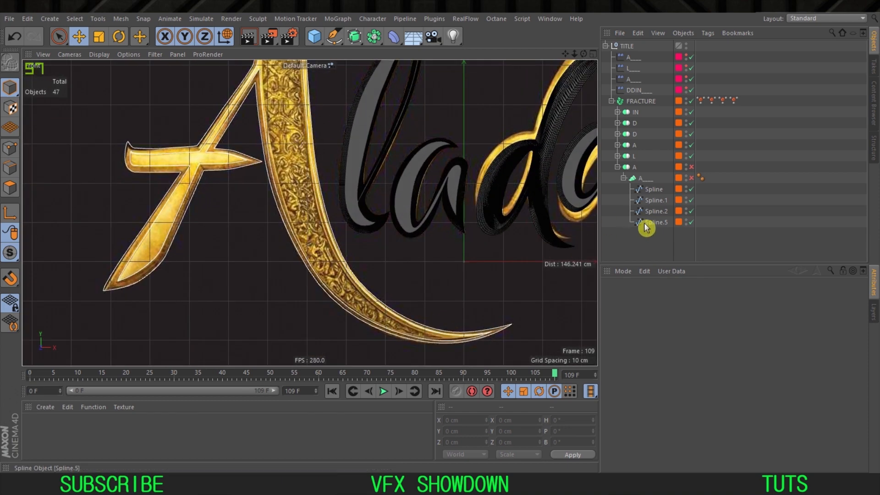
pyautogui.click(656, 223)
pyautogui.moveTo(694, 231); pyautogui.dragTo(731, 231)
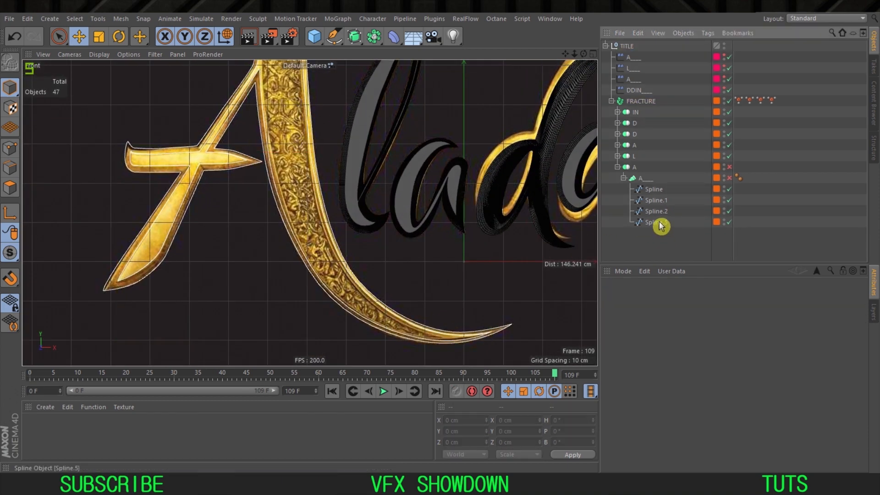
pyautogui.middleClick(373, 177)
pyautogui.middleClick(294, 175)
pyautogui.keyDown('alt'); pyautogui.moveTo(294, 178); pyautogui.dragTo(431, 168); pyautogui.keyUp('alt')
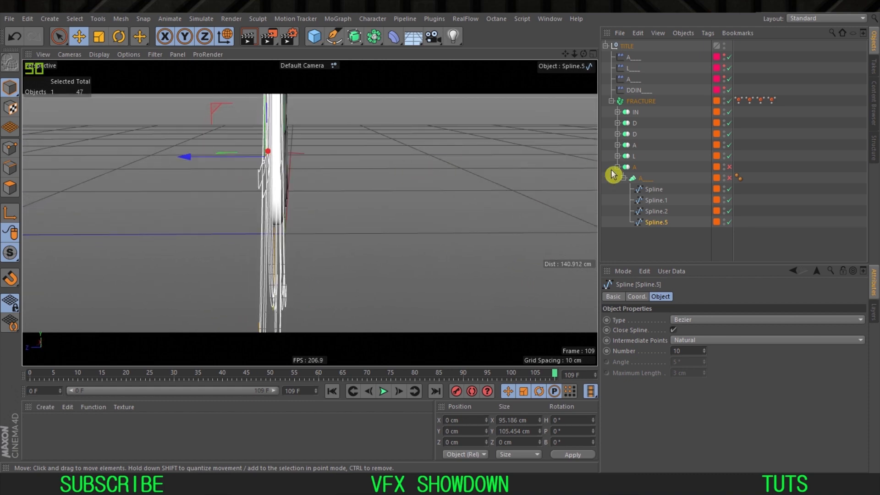
# Isolate the large A's Connect object with Viewport Solo Hierarchy and examine its splines in the side and perspective views
pyautogui.click(635, 168)
pyautogui.moveTo(11, 252); pyautogui.dragTo(42, 250)
pyautogui.click(71, 169)
pyautogui.middleClick(270, 192)
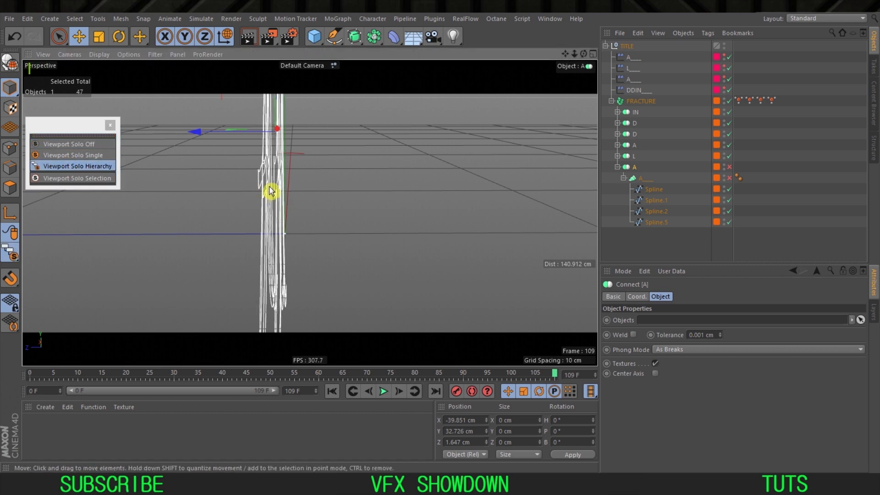
pyautogui.middleClick(443, 174)
pyautogui.scroll(-3, 281, 169)
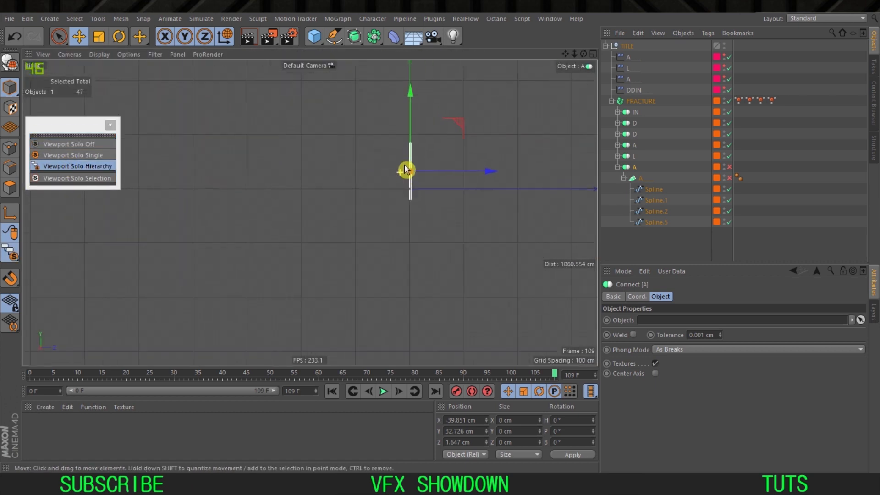
pyautogui.keyDown('alt'); pyautogui.moveTo(407, 171); pyautogui.dragTo(440, 170, button='middle'); pyautogui.keyUp('alt')
pyautogui.middleClick(447, 146)
pyautogui.middleClick(250, 137)
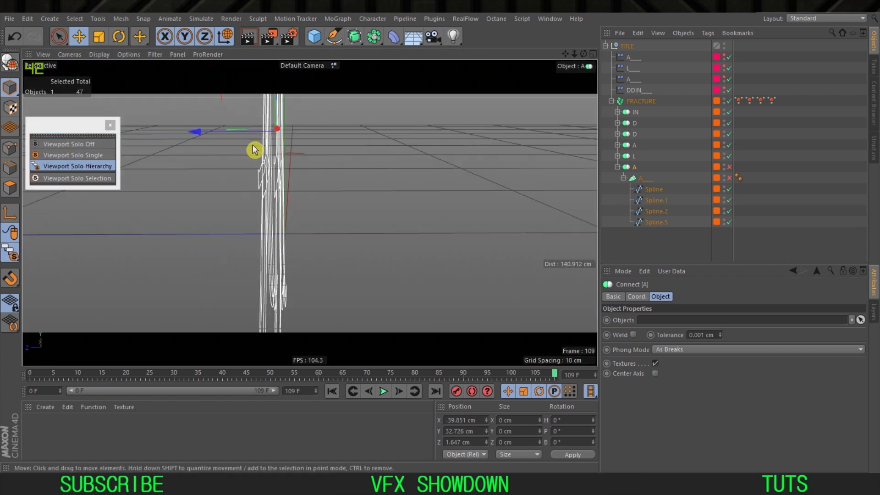
# Enable the large A's Loft generator and inspect the resulting letter with Spline.5 selected
pyautogui.click(729, 180)
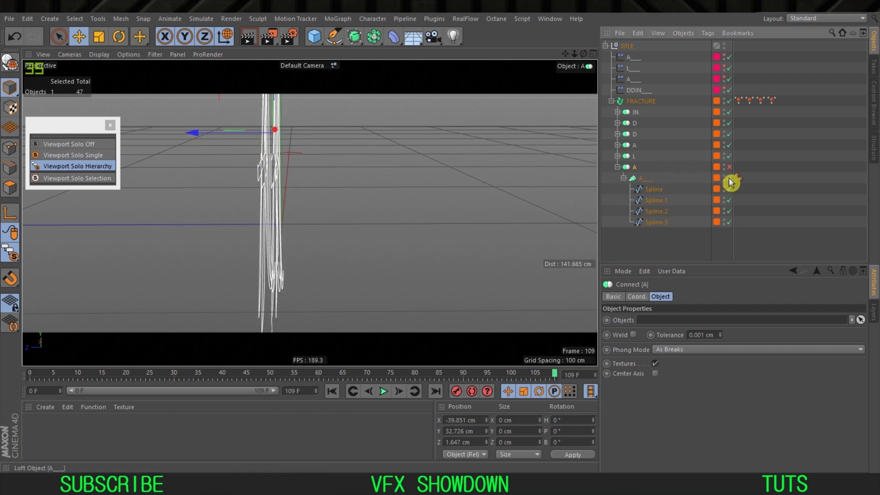
pyautogui.click(660, 224)
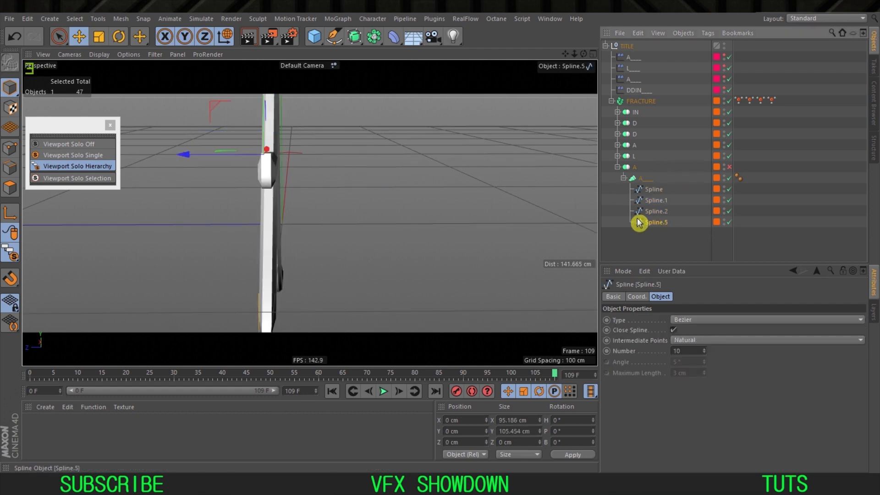
pyautogui.keyDown('alt'); pyautogui.moveTo(294, 202); pyautogui.dragTo(324, 208); pyautogui.keyUp('alt')
# Try moving the large A's first spline along Z to change the letter's depth, and undo the move
pyautogui.click(656, 190)
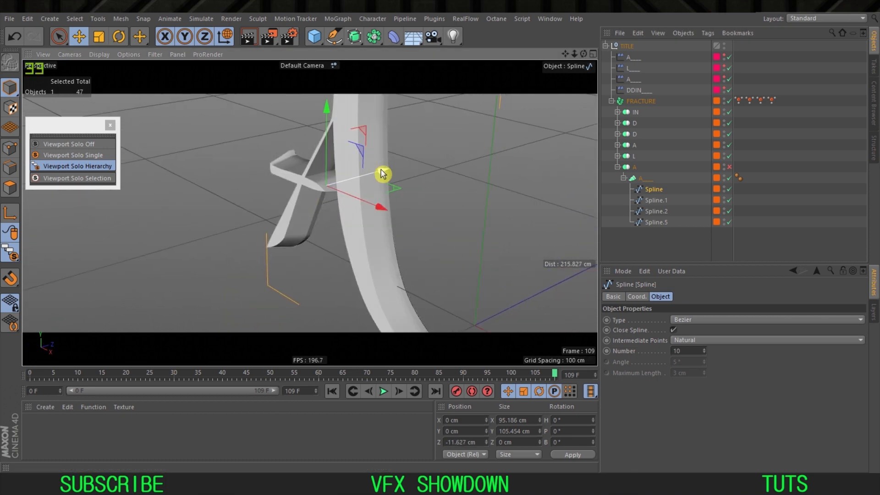
pyautogui.moveTo(383, 174); pyautogui.dragTo(150, 179)
pyautogui.hotkey('ctrl', 'z')
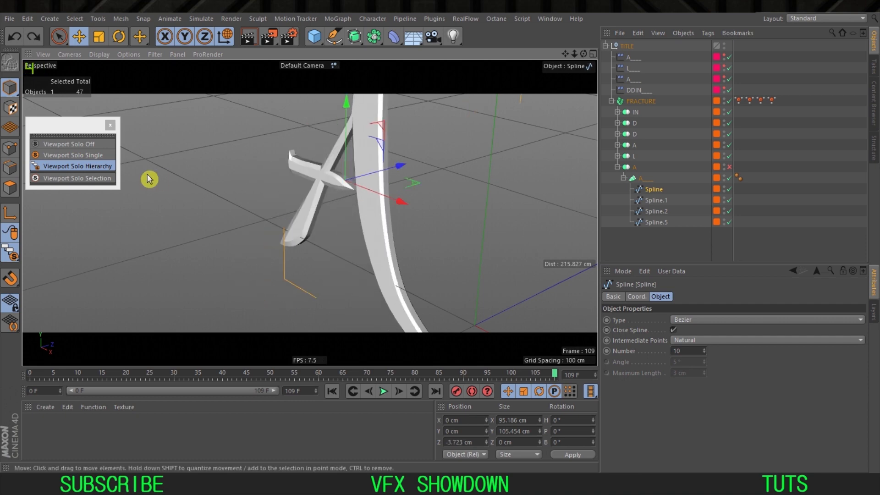
# Turn Viewport Solo off to show the whole title and collapse the large A's Loft in the object list
pyautogui.click(92, 144)
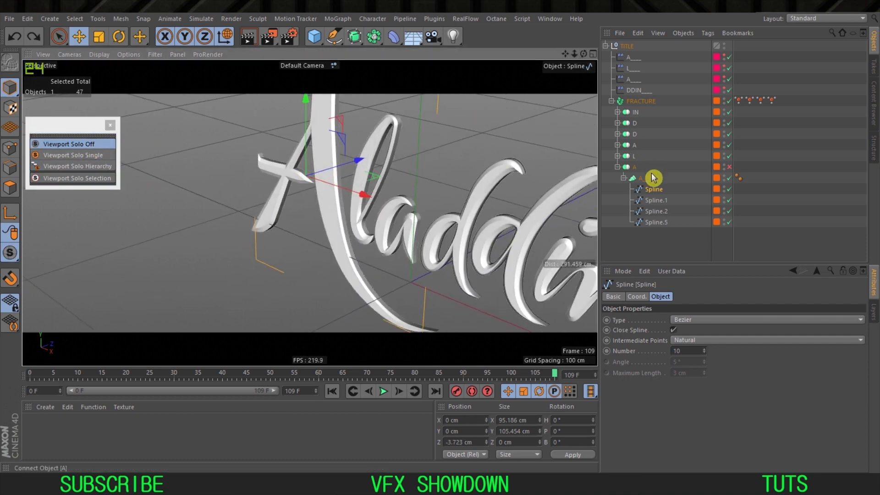
pyautogui.click(624, 179)
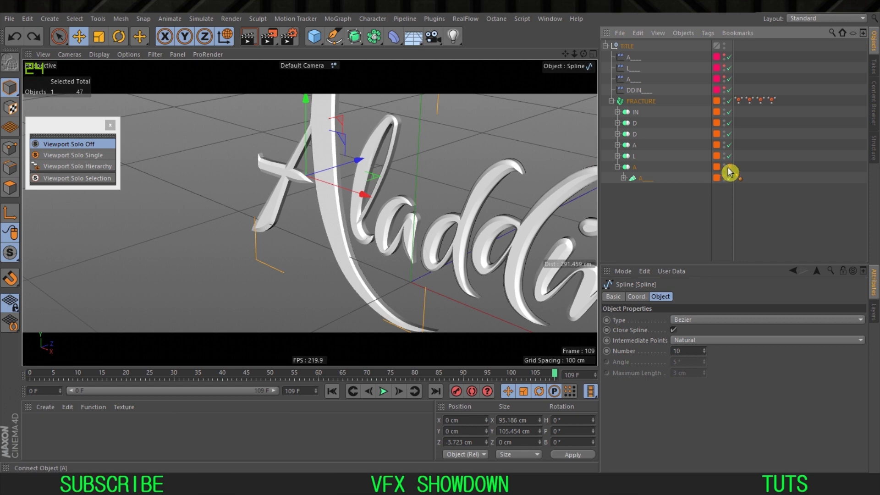
# Clear the object selection, and switch to After Effects to preview the ALADDIN TITLE E3D 3 composition from frame 0
pyautogui.click(621, 193)
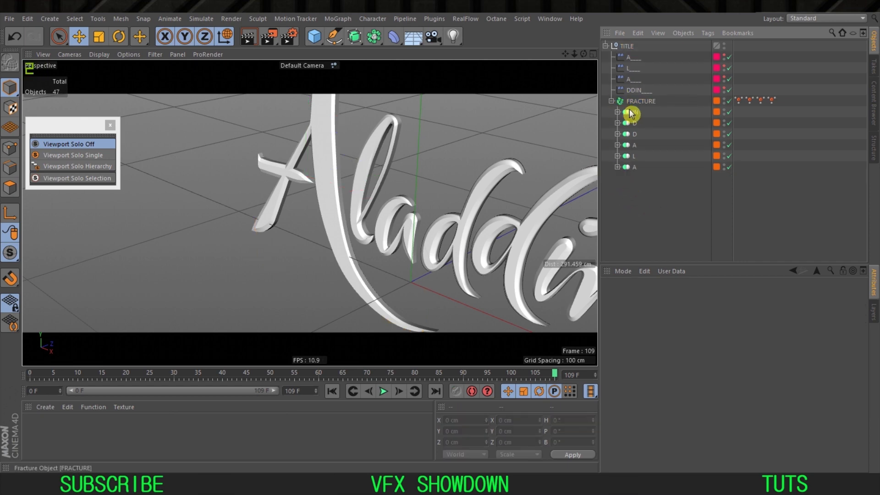
pyautogui.keyDown('alt'); pyautogui.moveTo(491, 177); pyautogui.dragTo(365, 185); pyautogui.keyUp('alt')
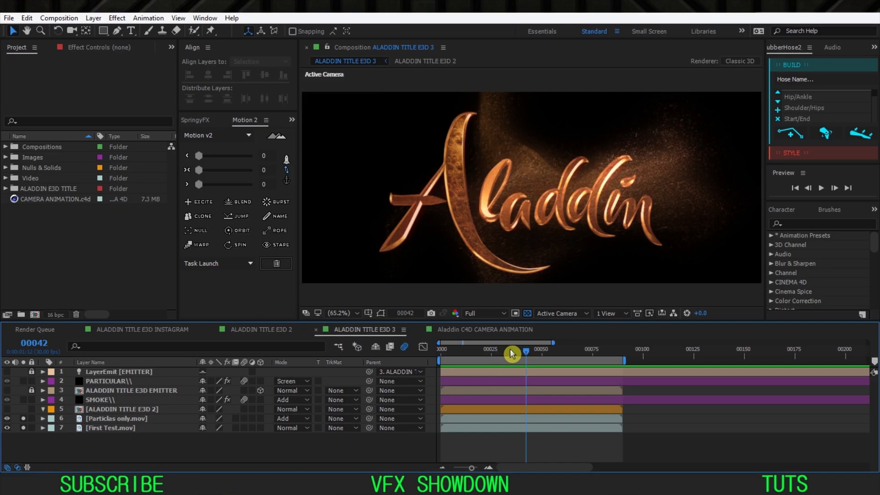
pyautogui.moveTo(512, 354); pyautogui.dragTo(420, 367)
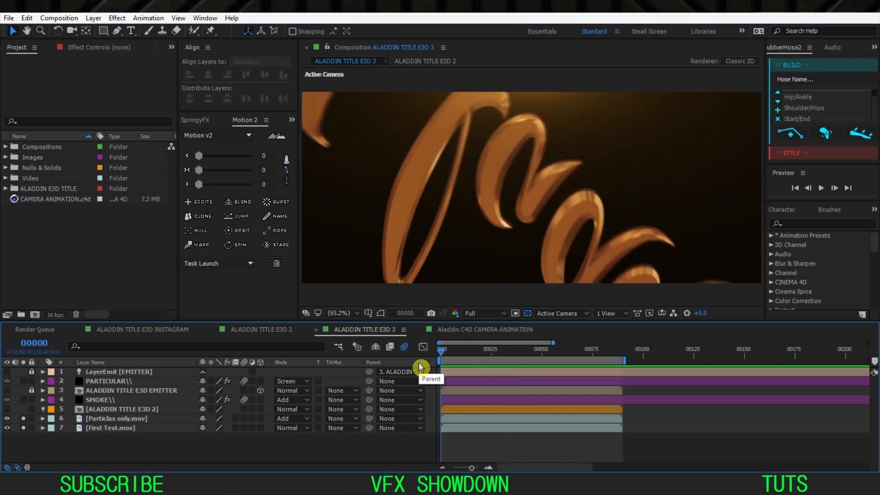
pyautogui.press('space')
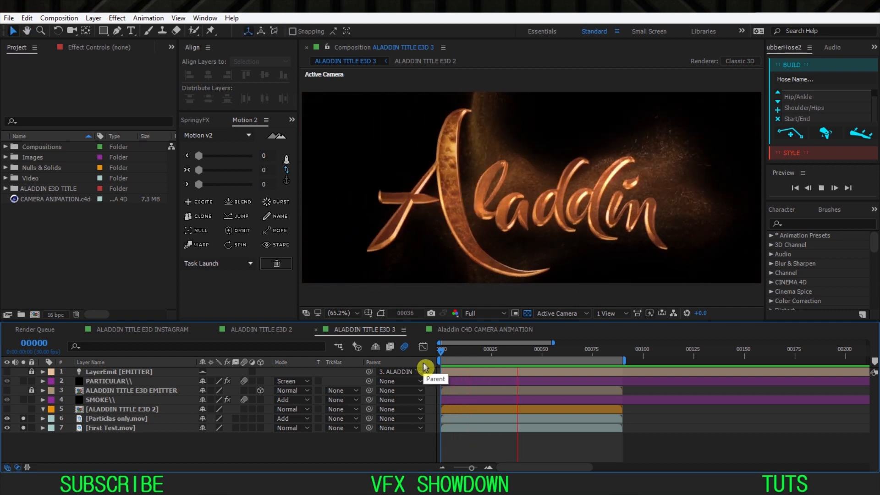
pyautogui.moveTo(442, 353); pyautogui.dragTo(507, 358)
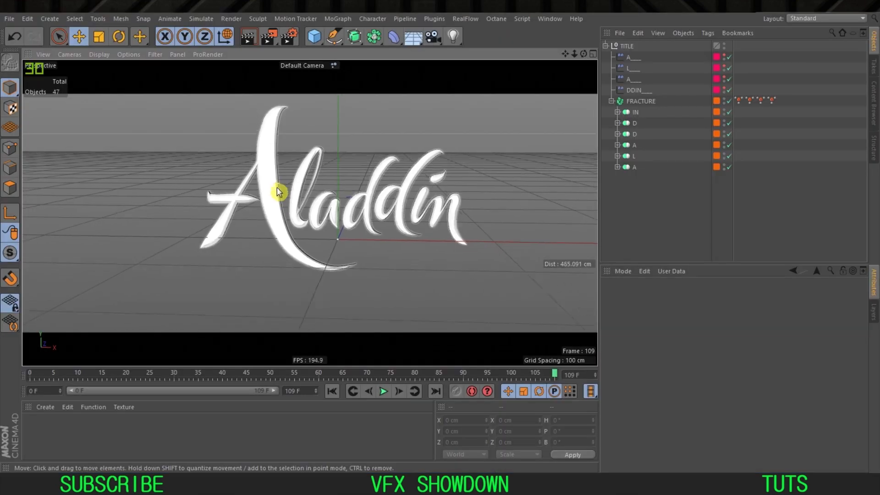
# Return to Cinema 4D, inspect the complete title close up from the front, and widen the object name column
pyautogui.scroll(1, 277, 188)
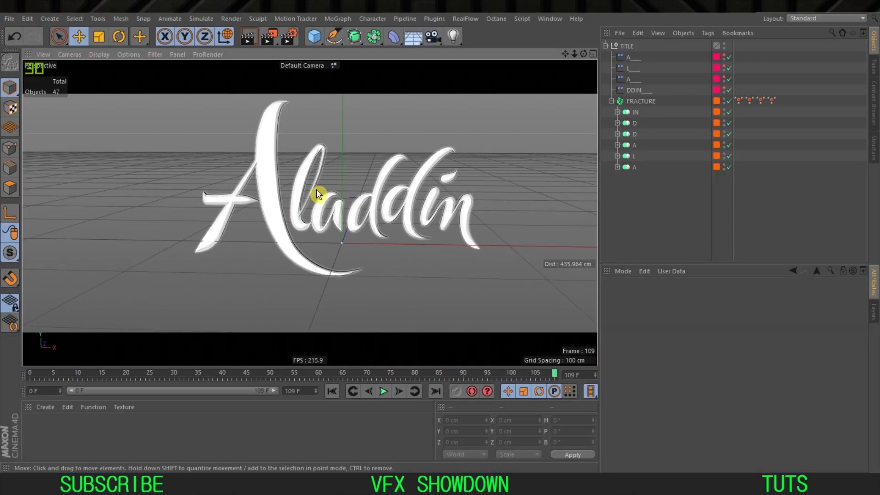
pyautogui.keyDown('alt'); pyautogui.moveTo(316, 190); pyautogui.dragTo(312, 209); pyautogui.keyUp('alt')
pyautogui.scroll(3, 316, 197)
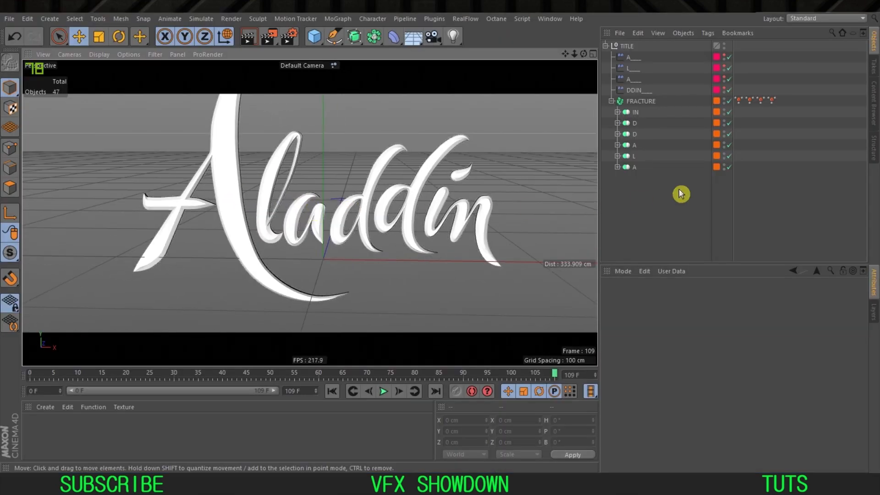
pyautogui.moveTo(732, 199); pyautogui.dragTo(765, 199)
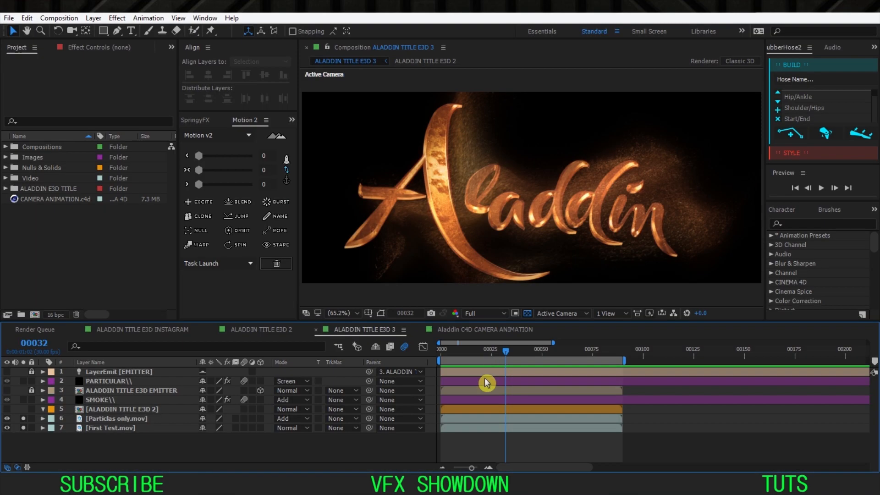
# Switch to After Effects and replay the rendered title animation
pyautogui.moveTo(482, 352); pyautogui.dragTo(480, 376)
pyautogui.press('space')
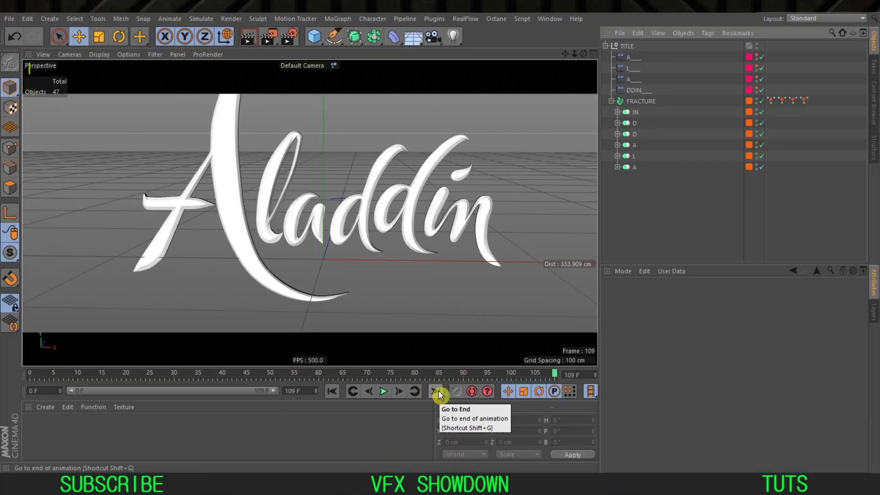
# Switch back to Cinema 4D, frame the whole title, and play its letter animation from frame 0 twice
pyautogui.scroll(-3, 404, 210)
pyautogui.keyDown('alt'); pyautogui.moveTo(403, 215); pyautogui.dragTo(395, 231, button='middle'); pyautogui.keyUp('alt')
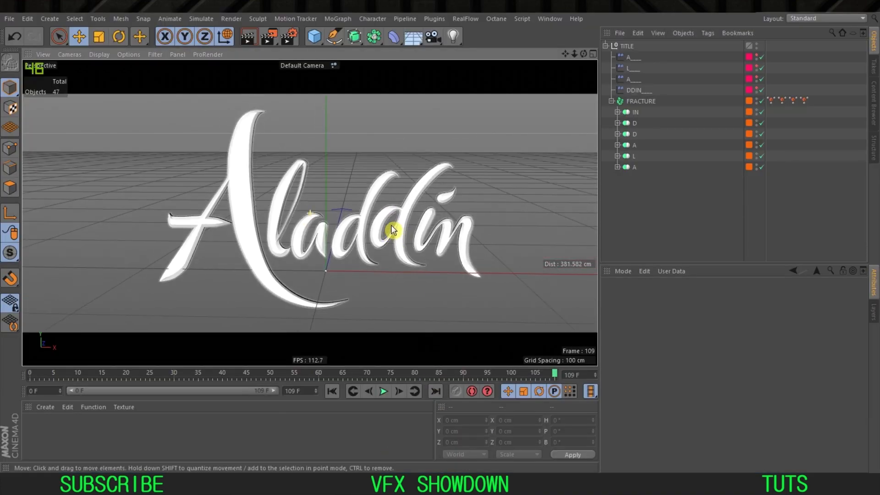
pyautogui.click(333, 391)
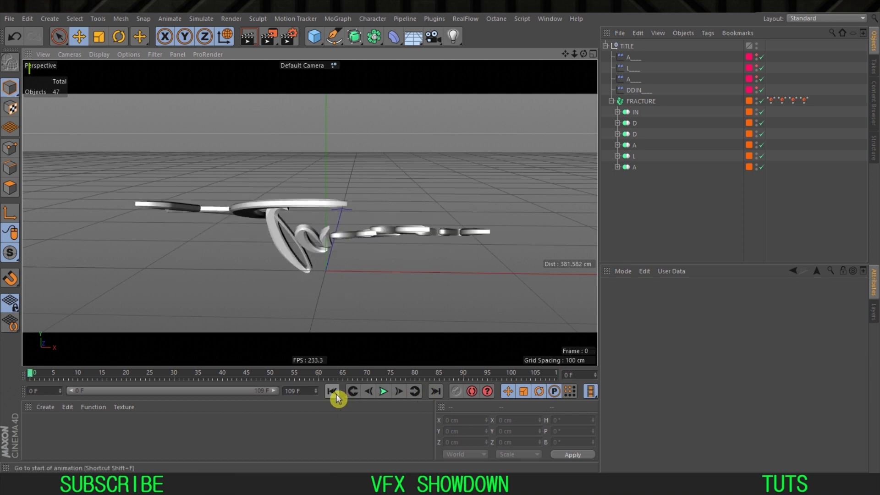
pyautogui.click(383, 392)
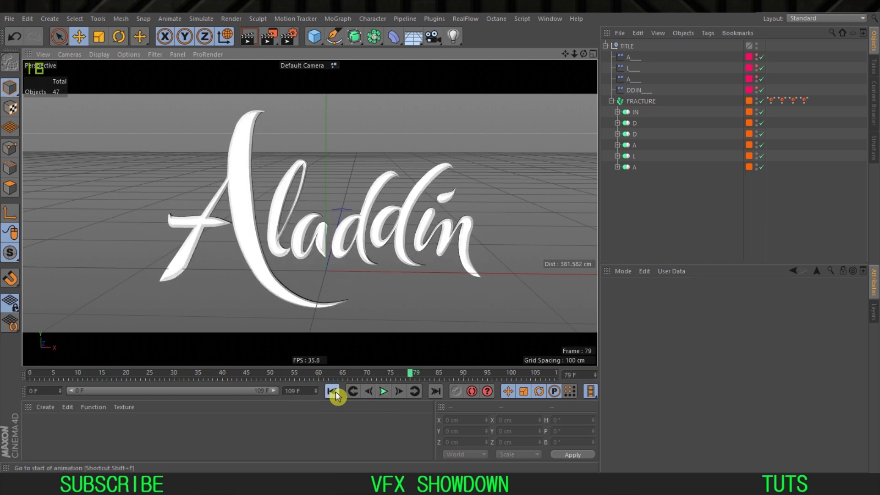
pyautogui.click(334, 392)
pyautogui.click(385, 393)
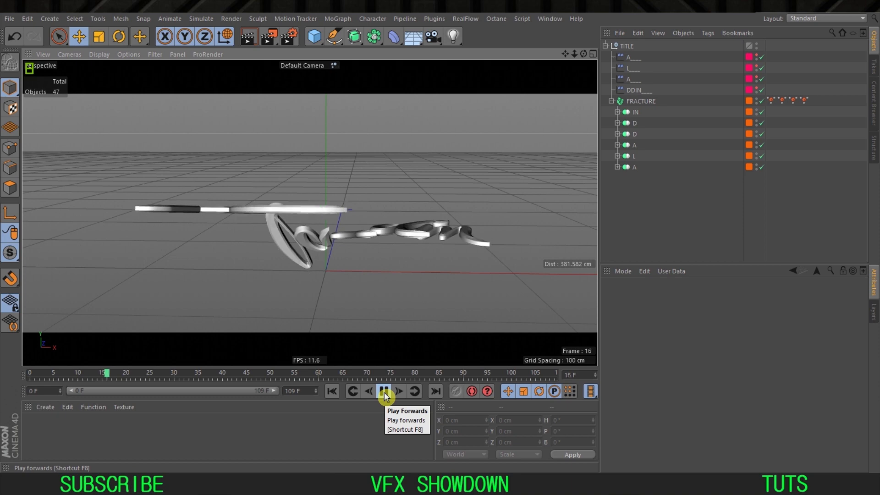
# Pause the playback to examine the rotating letters from an elevated angle, and return the animation to frame 0
pyautogui.click(384, 392)
pyautogui.keyDown('alt'); pyautogui.moveTo(285, 239); pyautogui.dragTo(385, 305); pyautogui.keyUp('alt')
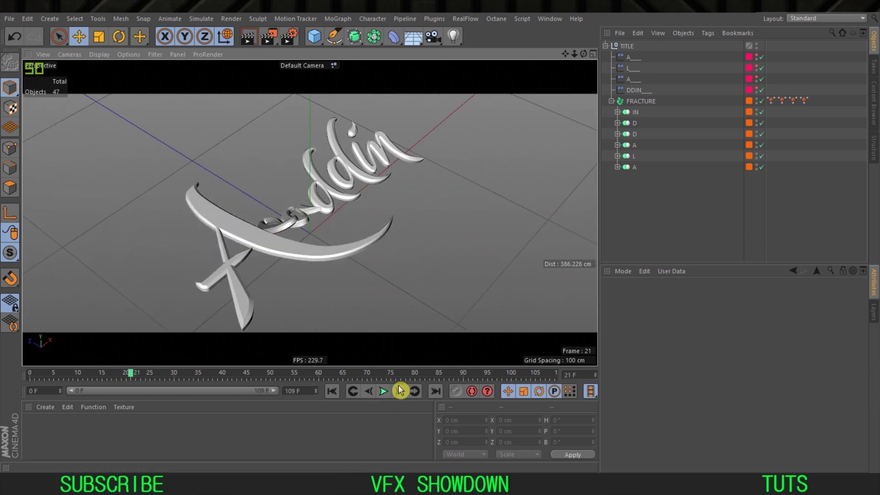
pyautogui.click(385, 393)
pyautogui.click(385, 392)
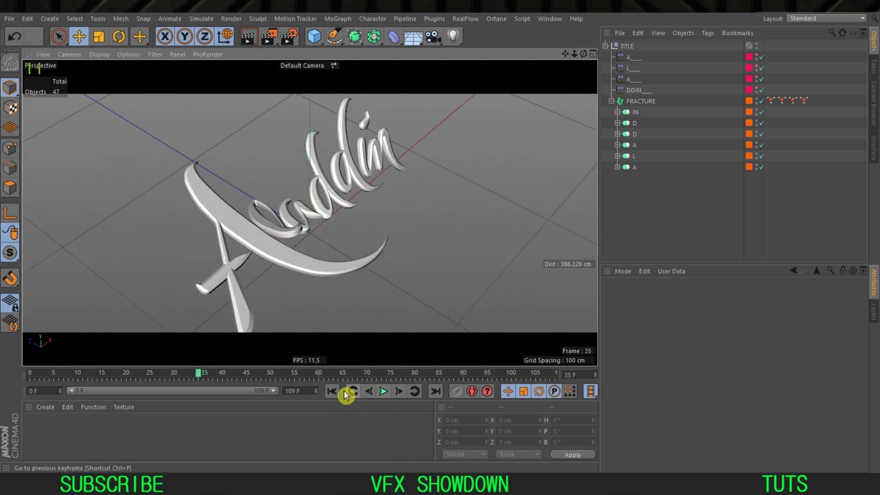
pyautogui.click(332, 391)
pyautogui.scroll(-2, 316, 214)
pyautogui.keyDown('alt'); pyautogui.moveTo(316, 214); pyautogui.dragTo(229, 198); pyautogui.keyUp('alt')
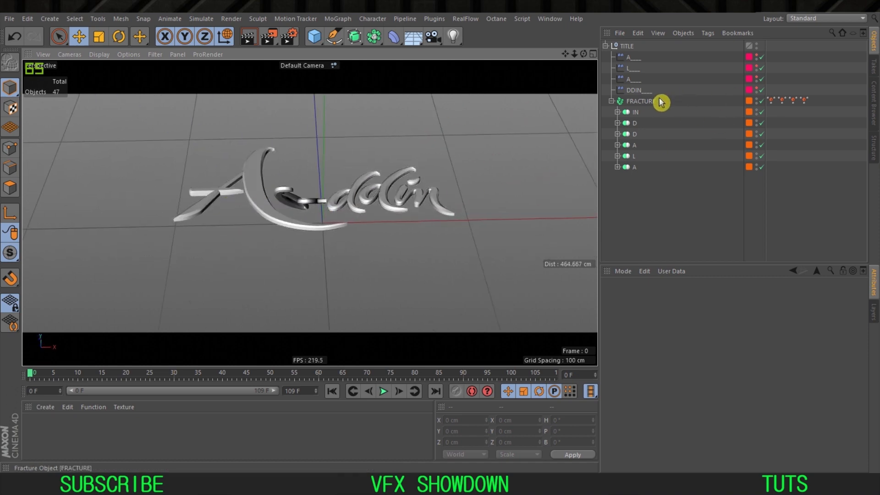
# Highlight the six letter Connect objects, and inspect their parent FRACTURE object and its MoGraph Selection tags
pyautogui.moveTo(651, 206); pyautogui.dragTo(633, 155)
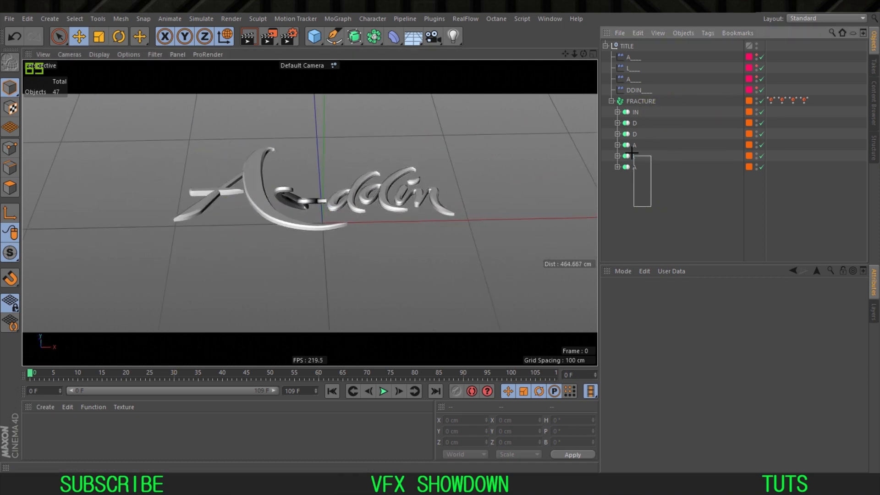
pyautogui.moveTo(612, 112); pyautogui.dragTo(624, 115)
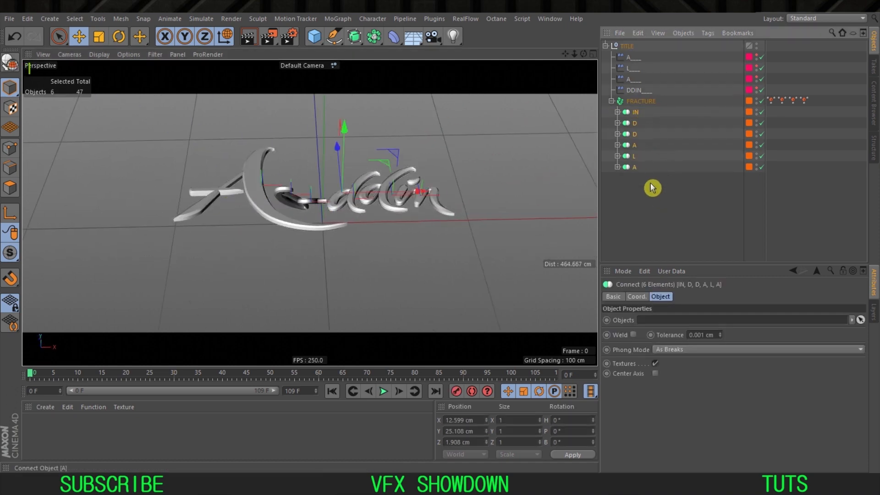
pyautogui.click(641, 101)
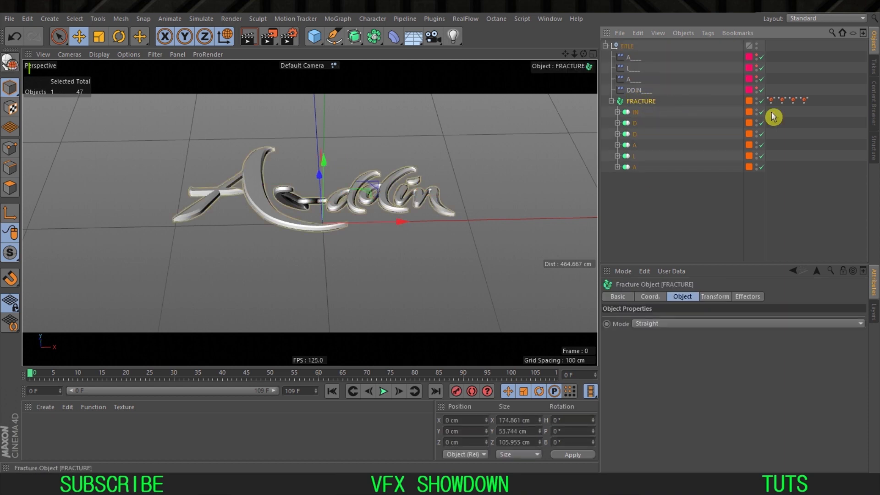
pyautogui.click(814, 118)
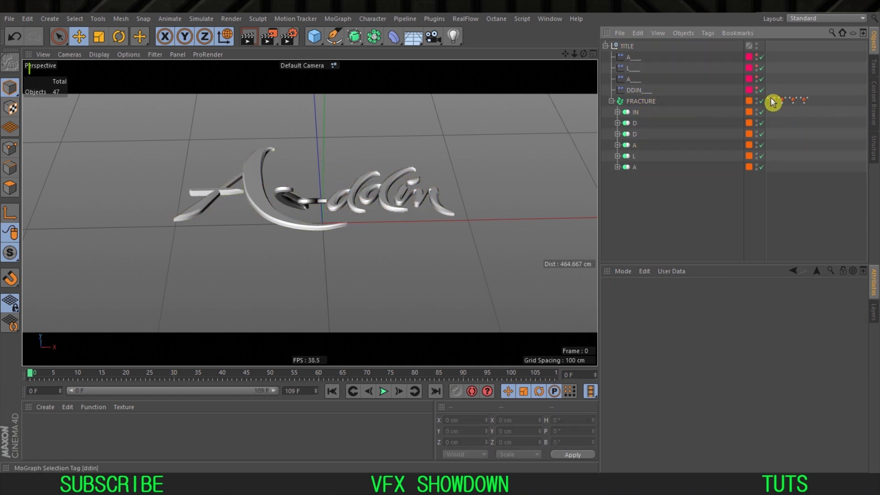
pyautogui.click(773, 100)
pyautogui.click(802, 121)
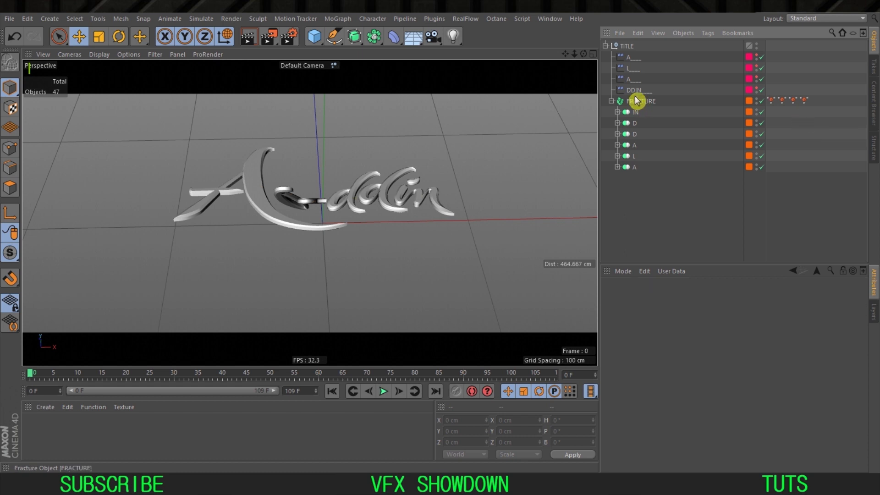
# Collapse the FRACTURE object and show the four Plain effectors A, L, A and DDIN in the viewport
pyautogui.scroll(3, 351, 192)
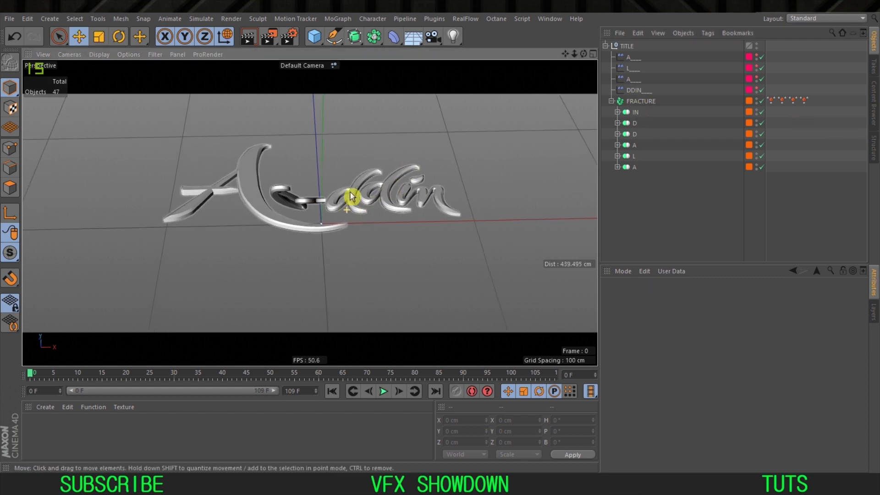
pyautogui.keyDown('alt'); pyautogui.moveTo(352, 192); pyautogui.dragTo(313, 218); pyautogui.keyUp('alt')
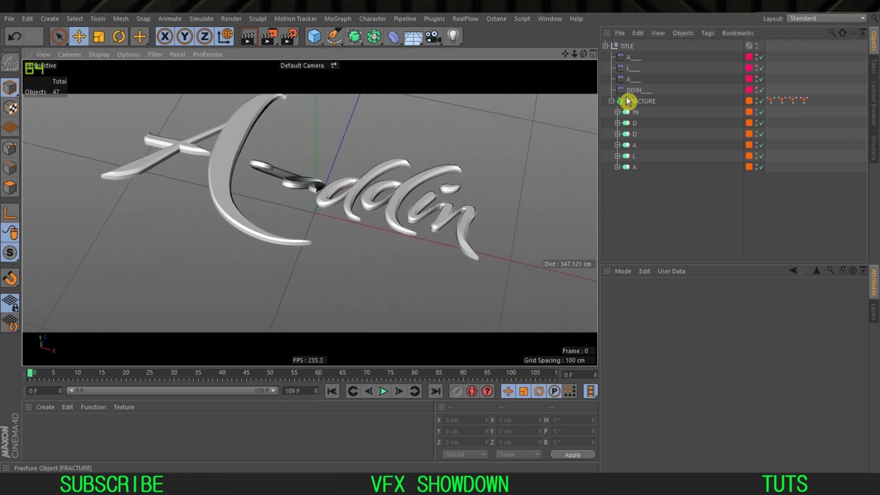
pyautogui.click(612, 101)
pyautogui.click(757, 89)
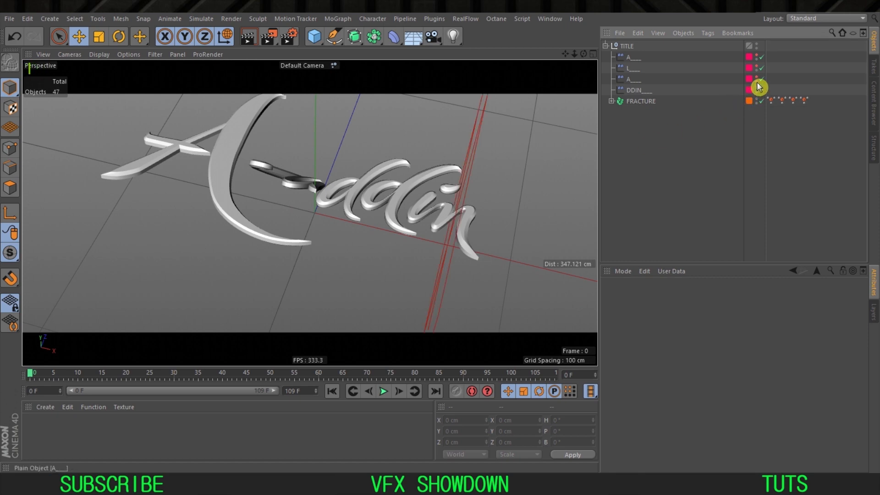
pyautogui.click(756, 77)
pyautogui.click(756, 66)
pyautogui.click(756, 54)
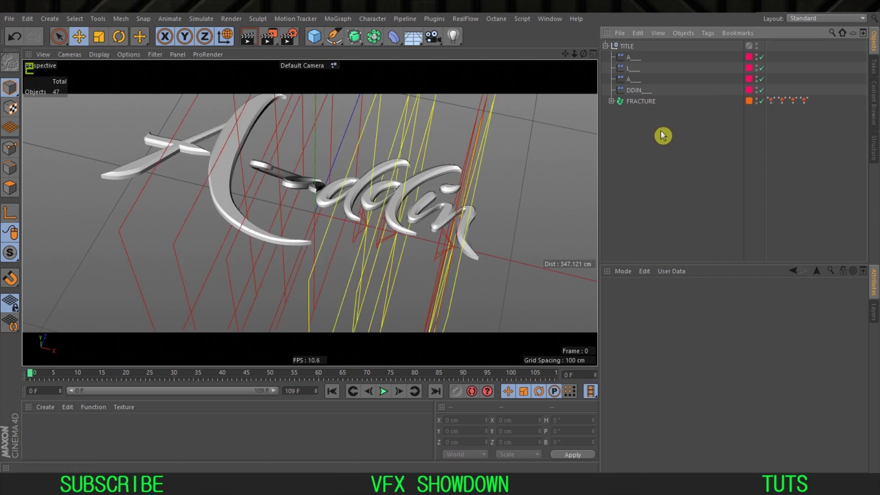
# Play the animation to watch the effectors' falloffs sweep across the letters, and return to frame 0
pyautogui.keyDown('alt'); pyautogui.moveTo(362, 282); pyautogui.dragTo(357, 207); pyautogui.keyUp('alt')
pyautogui.scroll(-5, 358, 182)
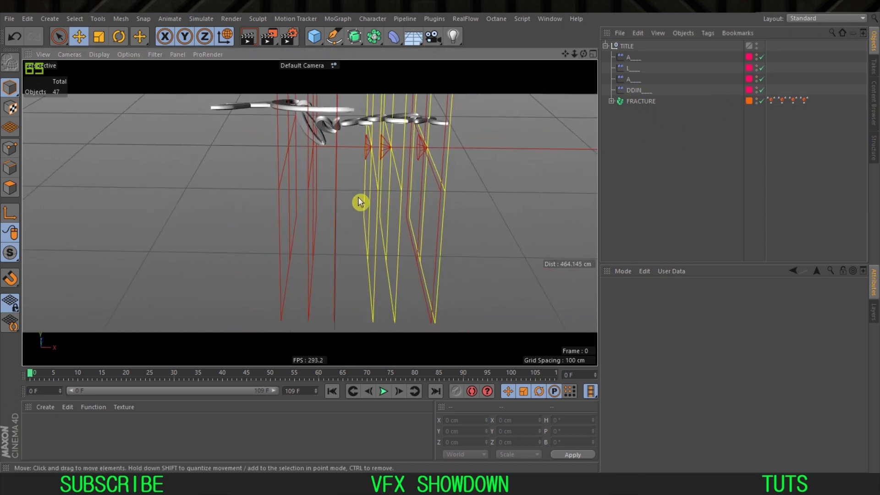
pyautogui.keyDown('alt'); pyautogui.moveTo(359, 202); pyautogui.dragTo(353, 277, button='middle'); pyautogui.keyUp('alt')
pyautogui.click(383, 391)
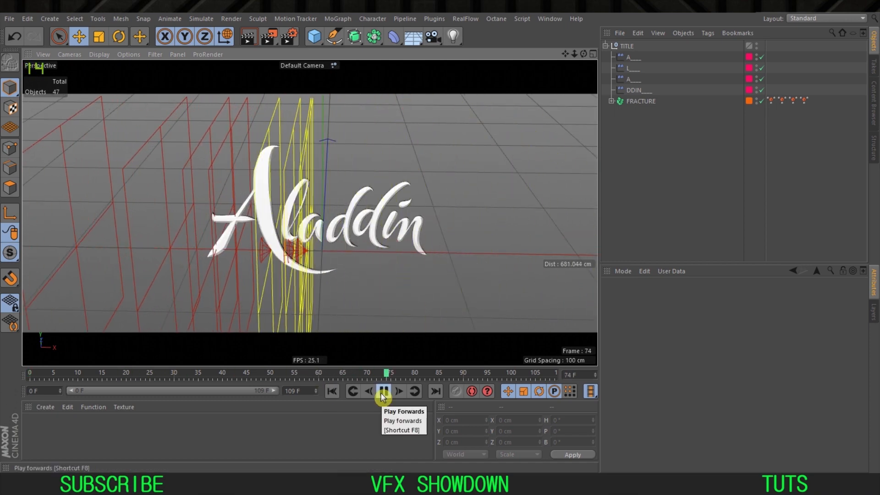
pyautogui.click(333, 391)
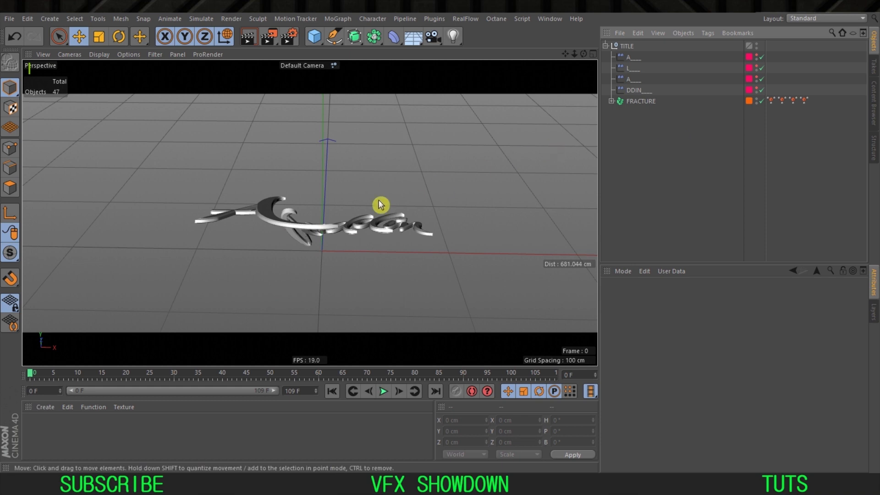
pyautogui.keyDown('alt'); pyautogui.moveTo(379, 202); pyautogui.dragTo(347, 213); pyautogui.keyUp('alt')
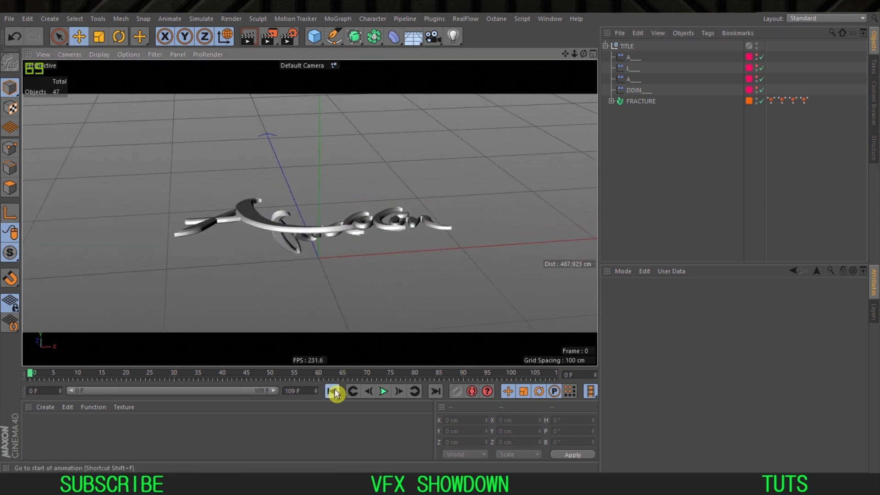
# Switch to the aladdin titlev2.c4d project, play its OctaneCamera13 camera animation from the start, and rewind to frame 0
pyautogui.press('v')
pyautogui.moveTo(391, 197)
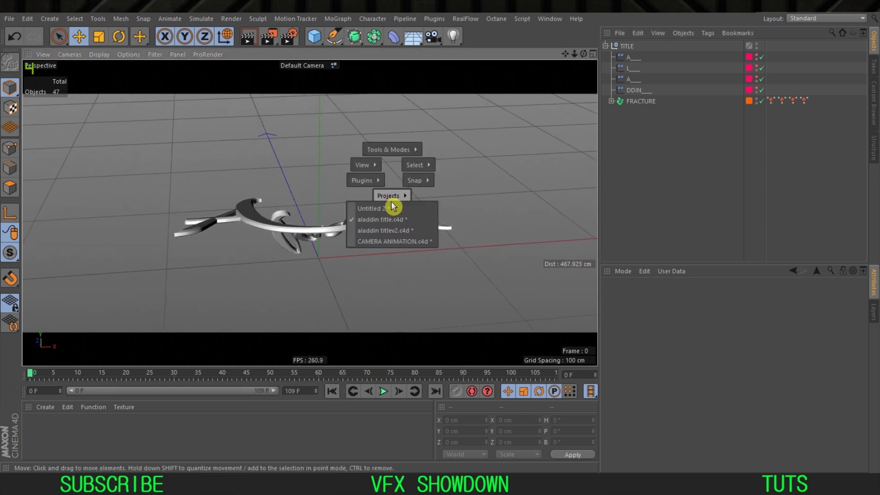
pyautogui.click(392, 230)
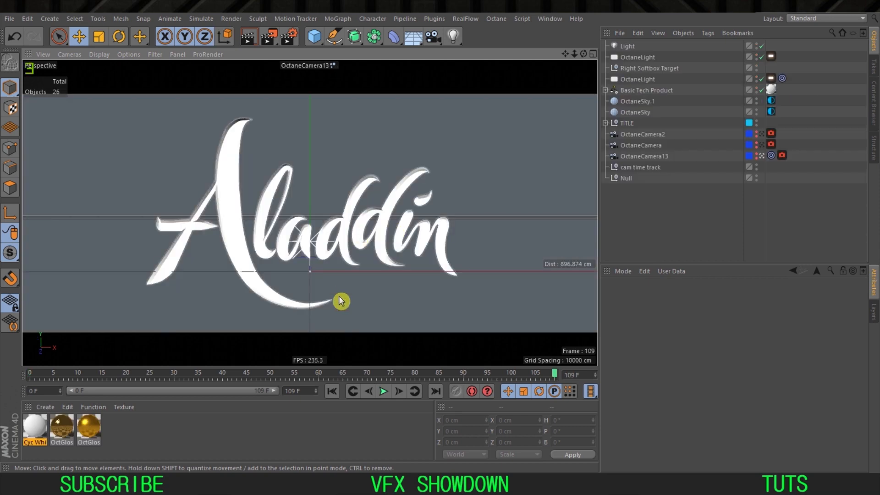
pyautogui.click(337, 392)
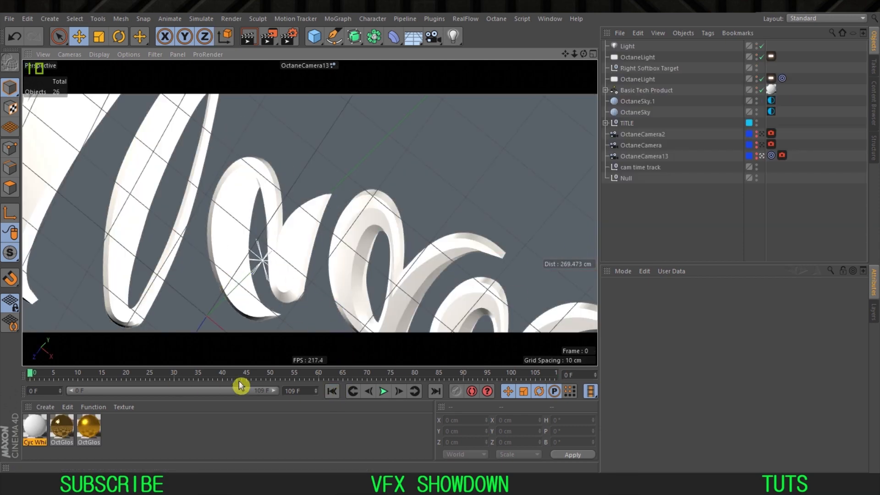
pyautogui.click(383, 392)
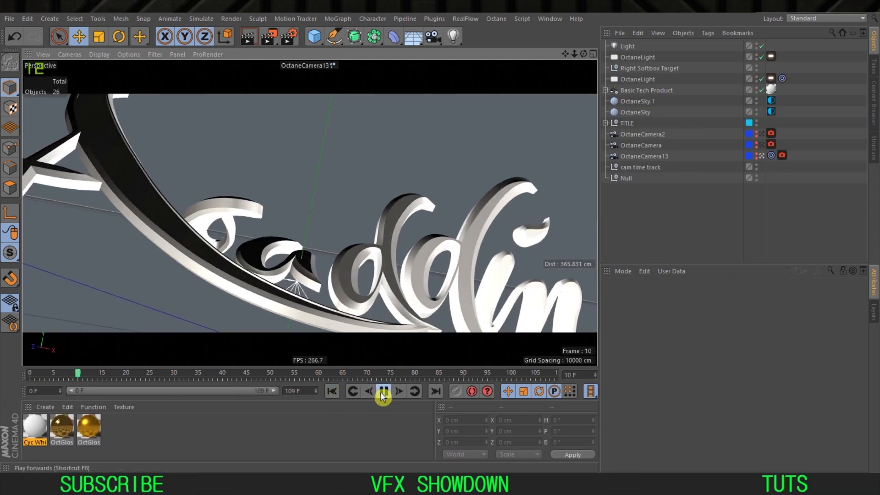
pyautogui.click(383, 392)
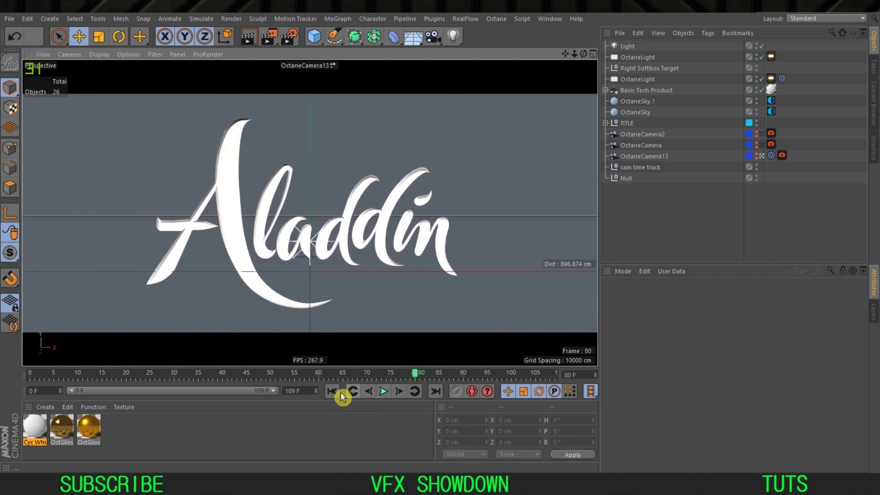
pyautogui.click(337, 392)
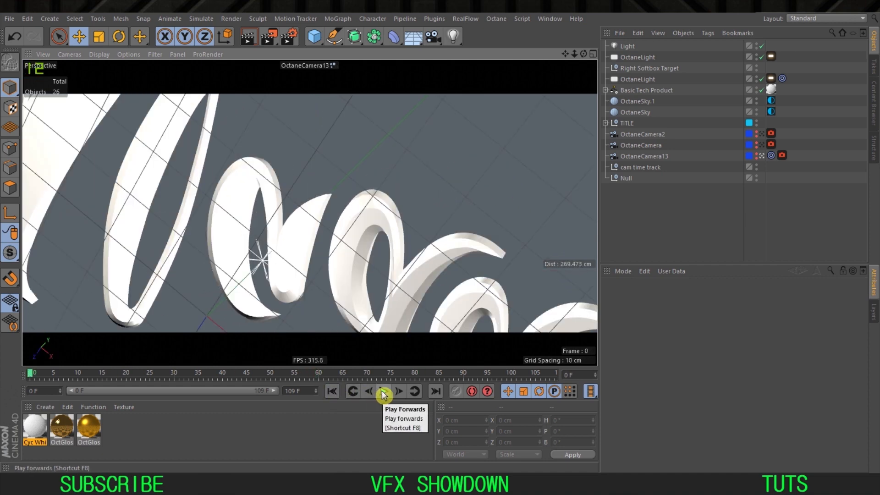
# Leave the OctaneCamera13 view and play the animation from the default camera to observe the camera's movement around the title, returning to frame 0
pyautogui.moveTo(629, 267); pyautogui.dragTo(629, 259)
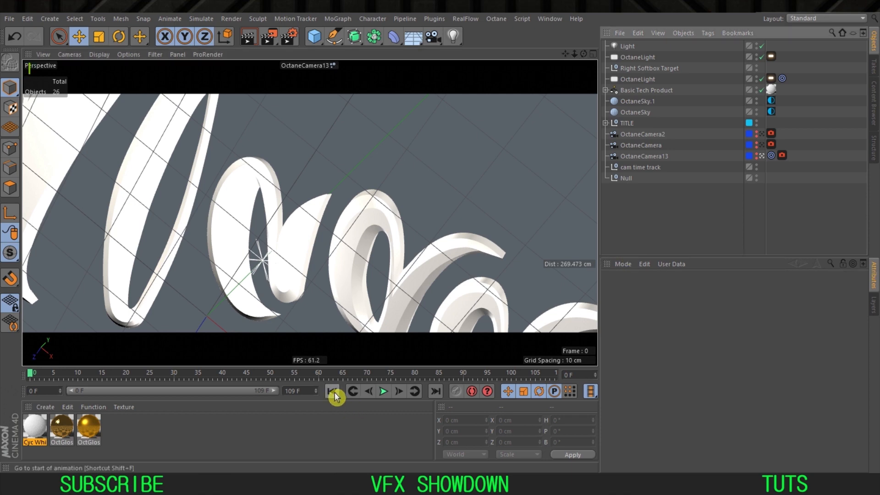
pyautogui.click(385, 393)
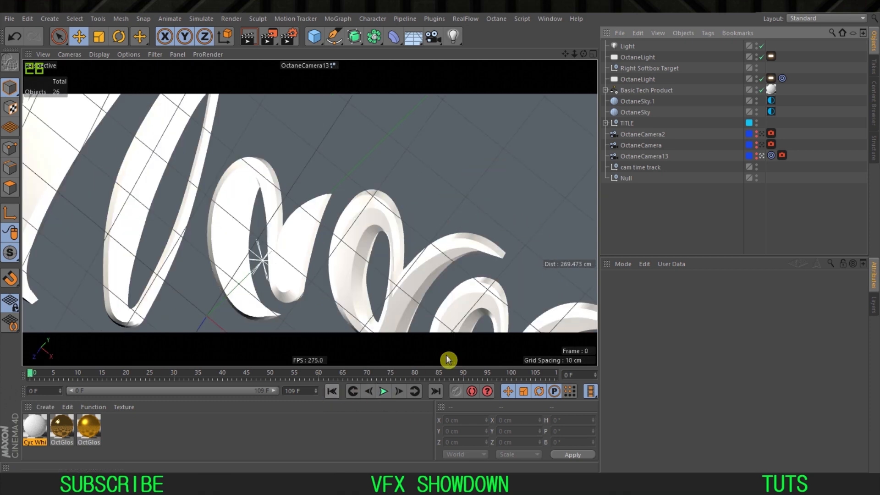
pyautogui.click(762, 157)
pyautogui.scroll(-3, 364, 230)
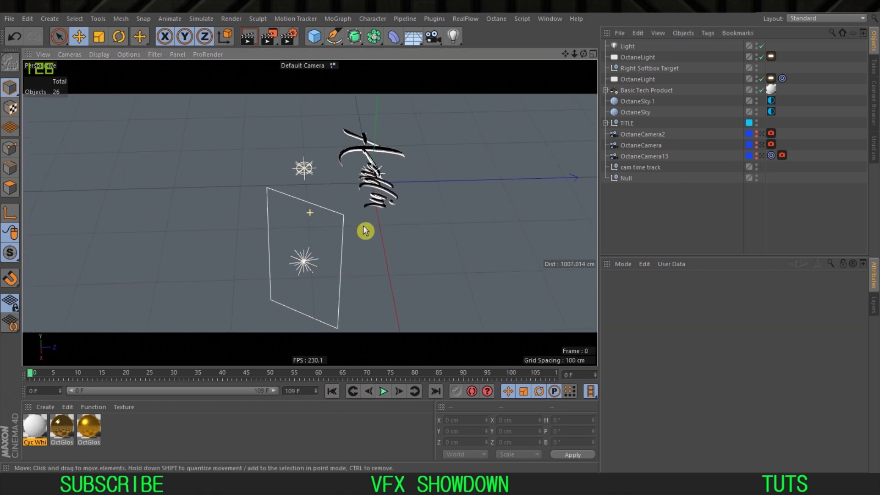
pyautogui.click(757, 155)
pyautogui.keyDown('alt'); pyautogui.moveTo(467, 195); pyautogui.dragTo(473, 257); pyautogui.keyUp('alt')
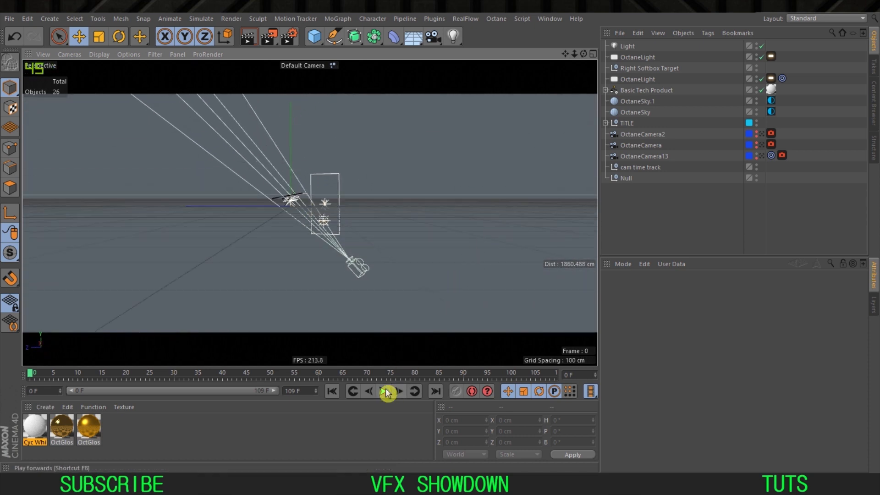
pyautogui.click(387, 392)
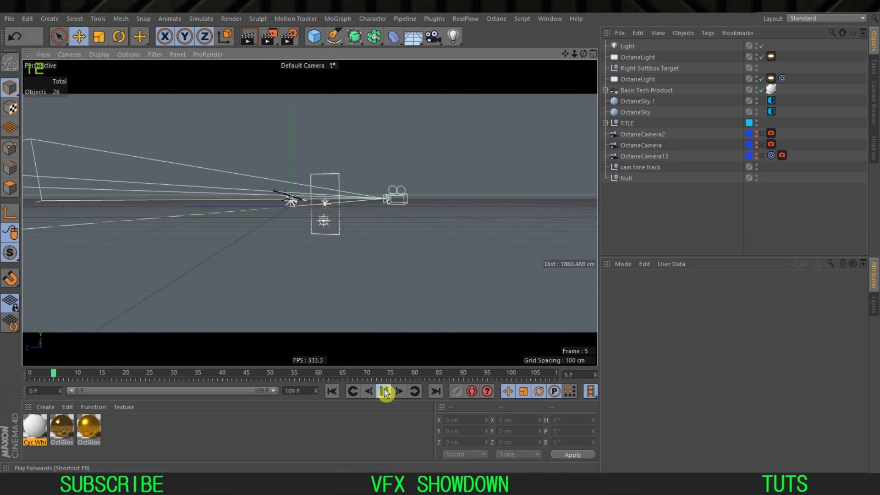
pyautogui.click(345, 394)
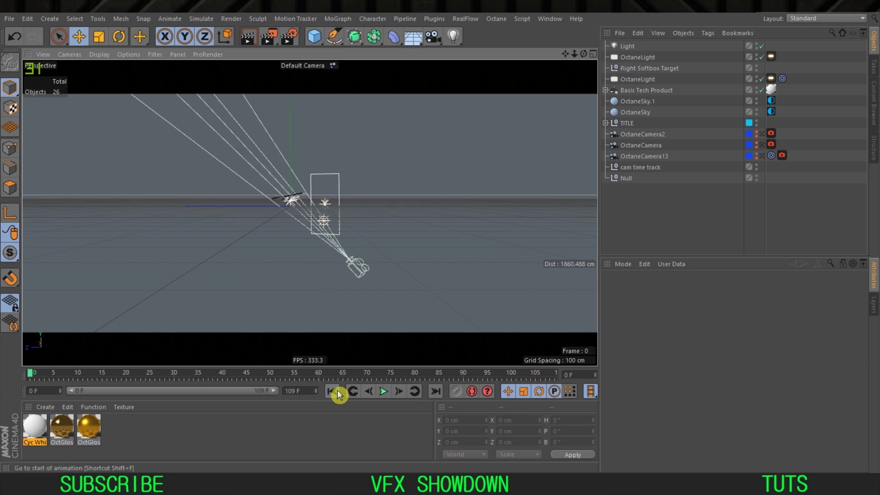
# Look through OctaneCamera13 again, play its animation until the title faces front, and rewind to frame 0
pyautogui.click(763, 158)
pyautogui.click(384, 392)
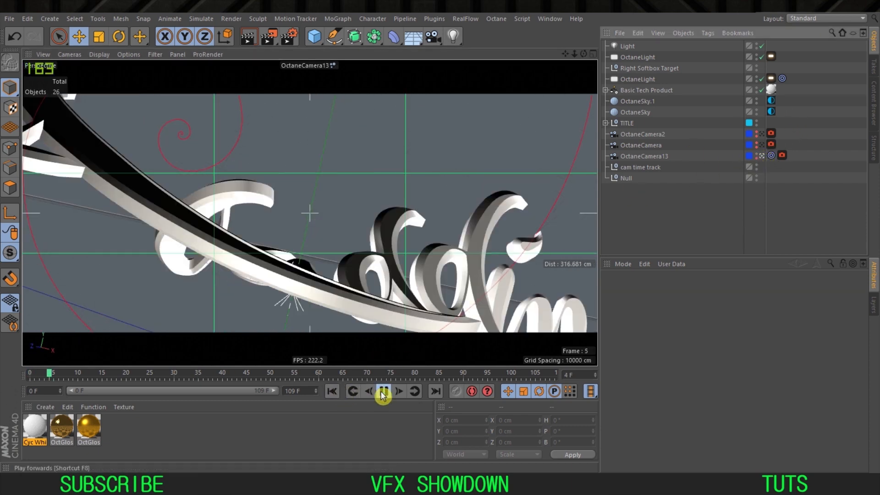
pyautogui.click(383, 392)
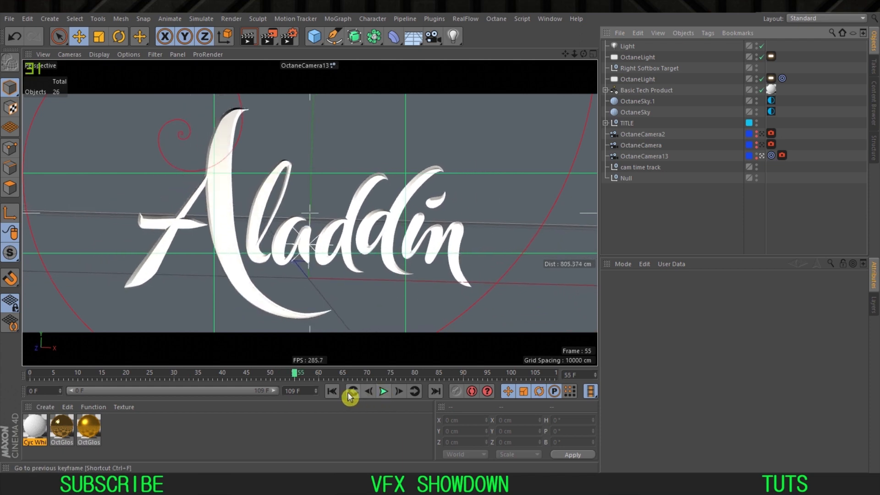
pyautogui.click(351, 393)
# Expand the TITLE group and select the last Connect object inside its Fracture object
pyautogui.click(605, 123)
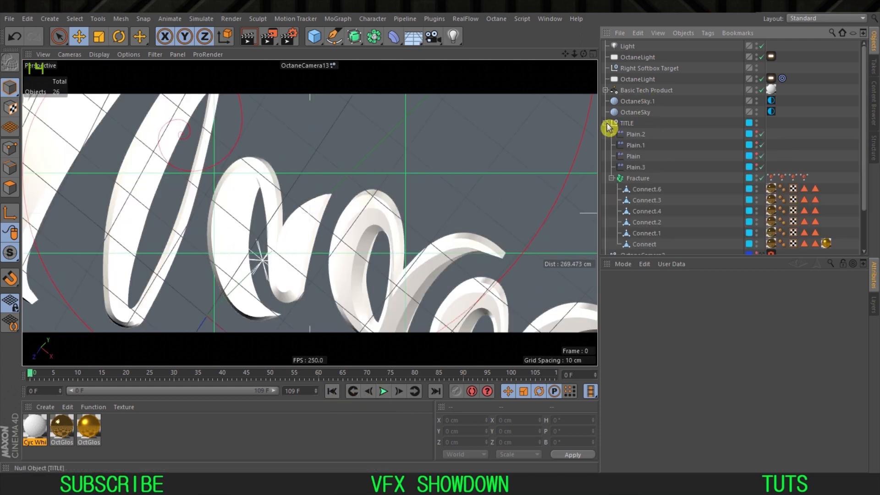
pyautogui.scroll(-3, 638, 174)
pyautogui.click(645, 195)
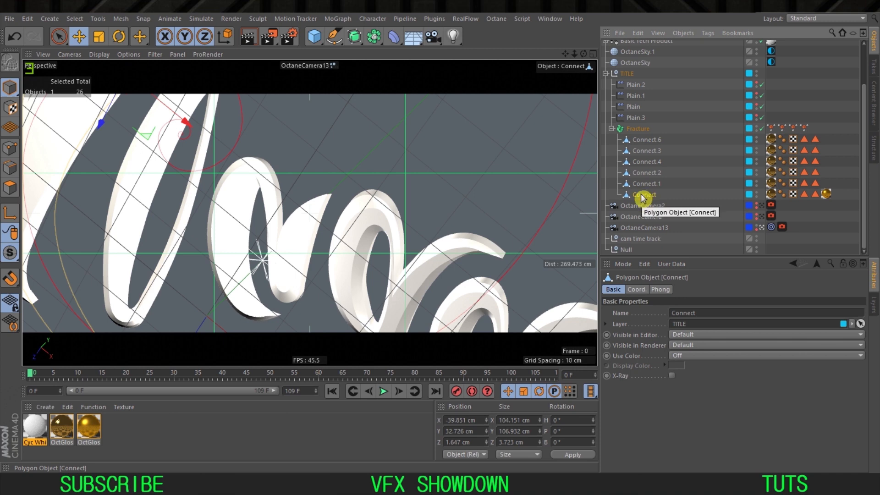
# Return to the default camera, play the letter animation from an angled view of the title, and go back to frame 0
pyautogui.click(772, 226)
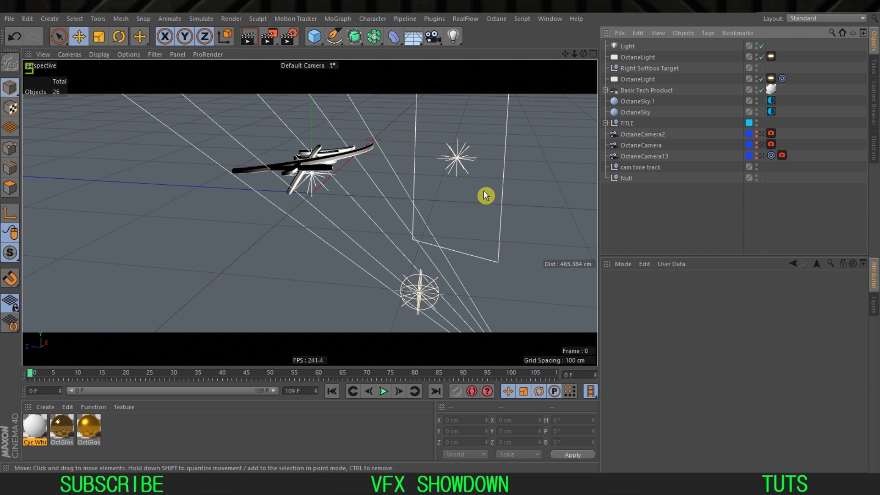
pyautogui.keyDown('alt'); pyautogui.moveTo(486, 195); pyautogui.dragTo(306, 219); pyautogui.keyUp('alt')
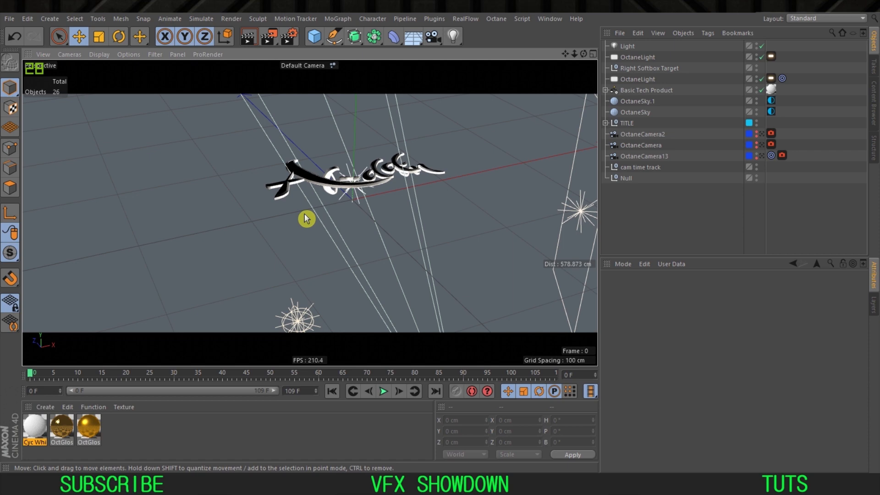
pyautogui.click(401, 391)
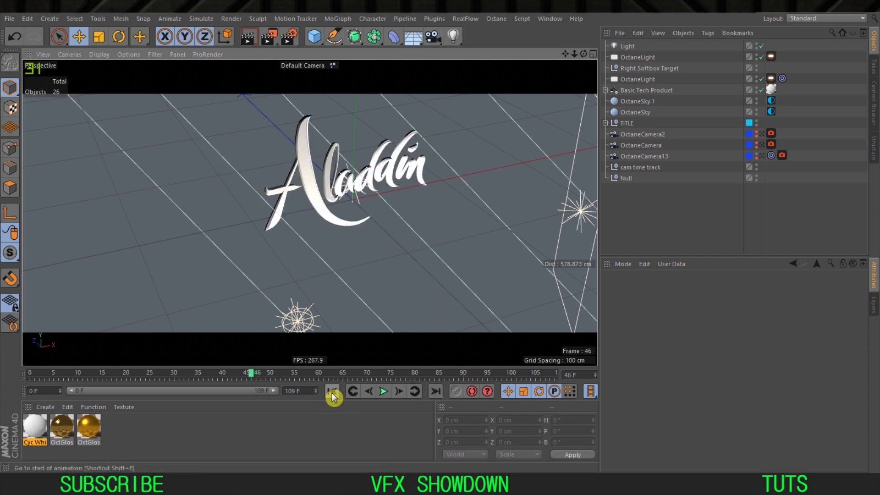
pyautogui.click(333, 397)
# Inspect the letter A up close with its Connect object selected, then collapse the TITLE group and clear the selection
pyautogui.moveTo(324, 245)
pyautogui.keyDown('alt'); pyautogui.mouseDown()
pyautogui.moveTo(308, 163)
pyautogui.moveTo(315, 240)
pyautogui.mouseUp(); pyautogui.keyUp('alt')
pyautogui.scroll(5, 315, 173)
pyautogui.click(530, 167)
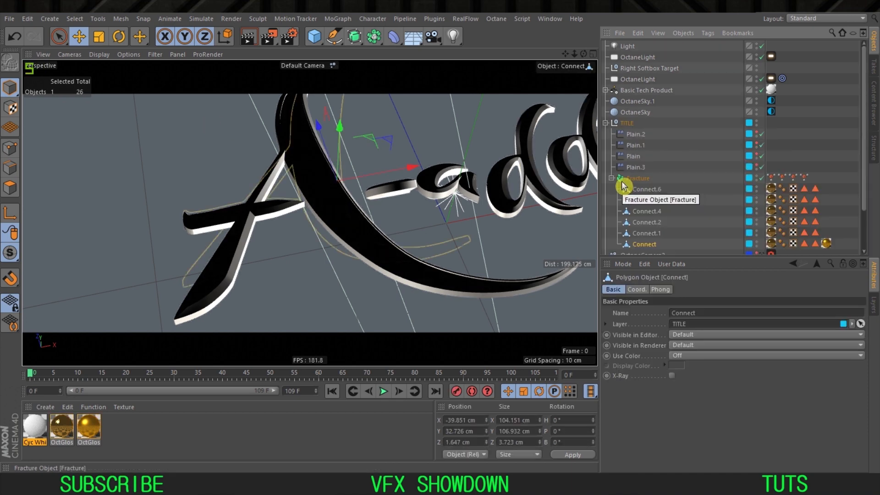
pyautogui.click(612, 178)
pyautogui.click(606, 123)
pyautogui.click(635, 205)
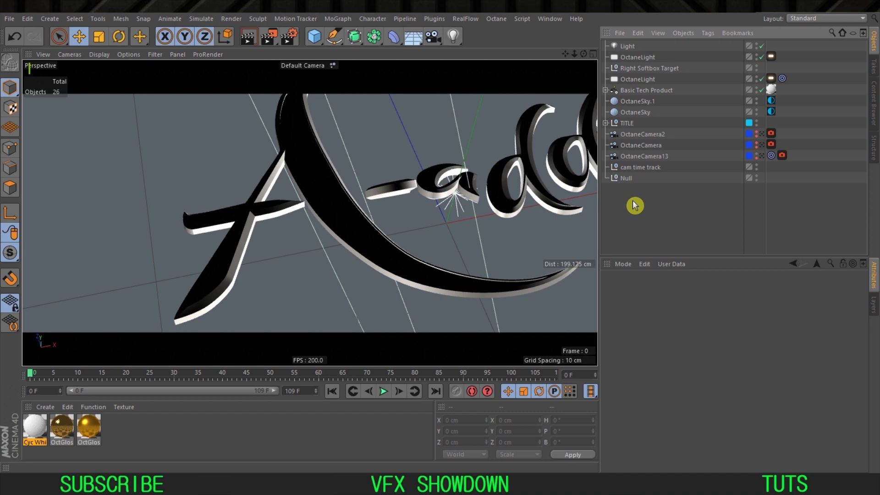
# Copy the six Connect letter objects from the Fracture object into a new empty project
pyautogui.click(606, 123)
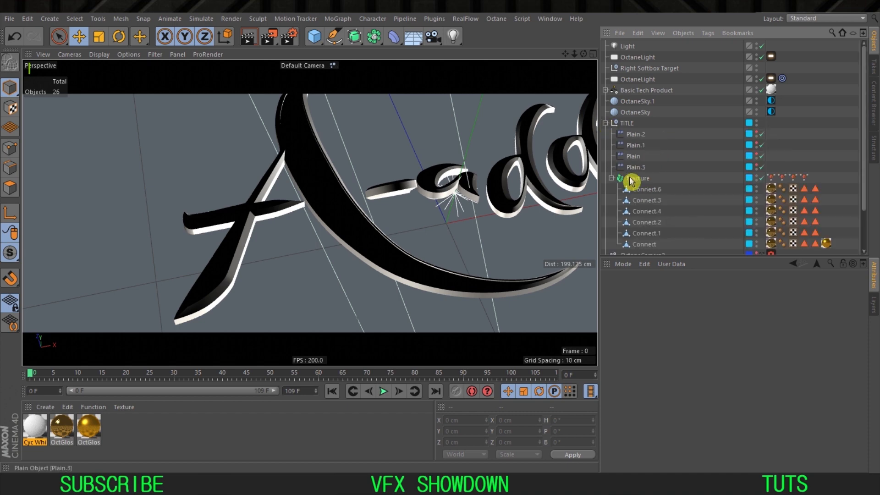
pyautogui.click(644, 189)
pyautogui.keyDown('shift'); pyautogui.click(642, 244); pyautogui.keyUp('shift')
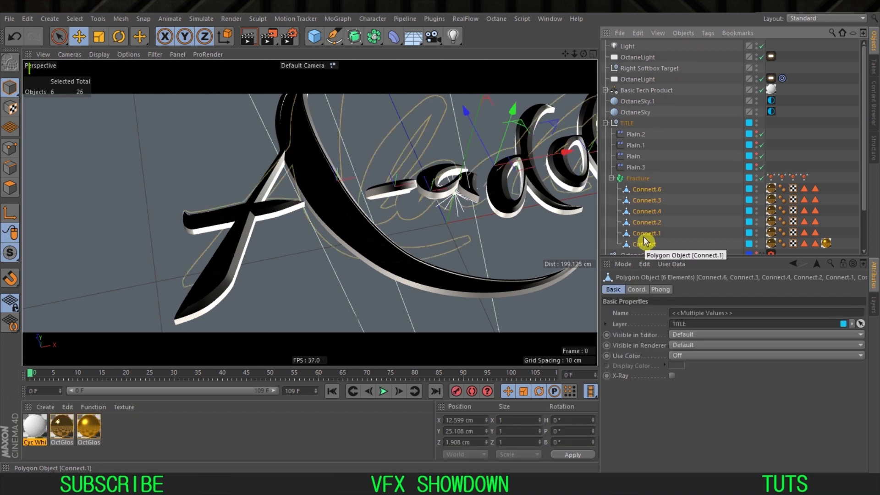
pyautogui.hotkey('ctrl', 'n')
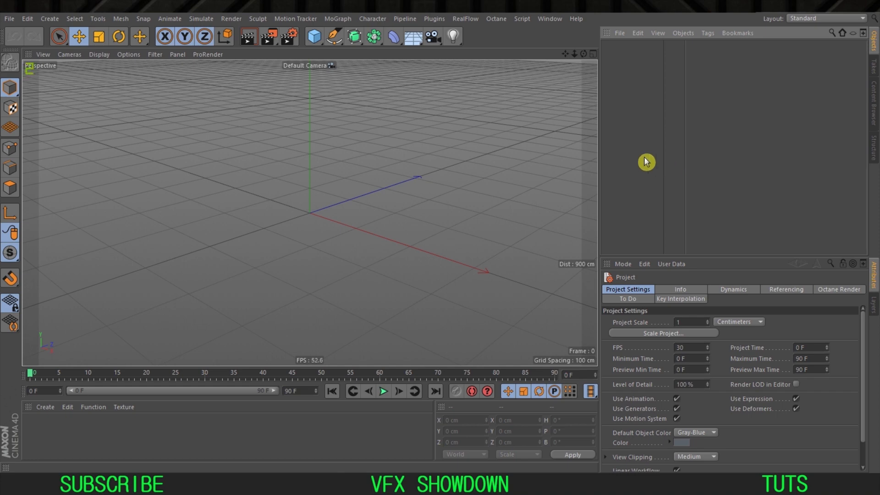
pyautogui.hotkey('ctrl', 'v')
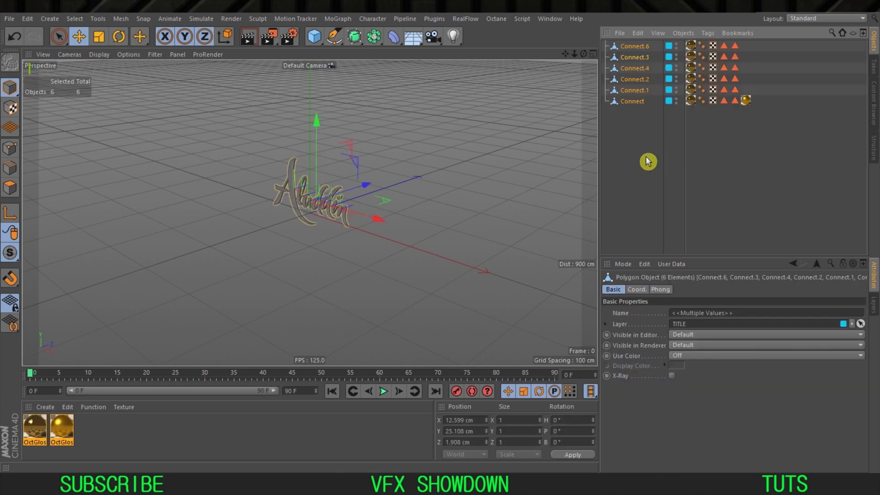
pyautogui.click(685, 160)
# Delete the OctGlossy texture tags from all six Connect objects, including the extra gold one on Connect
pyautogui.keyDown('alt'); pyautogui.moveTo(291, 194); pyautogui.dragTo(322, 117, button='right'); pyautogui.keyUp('alt')
pyautogui.keyDown('alt'); pyautogui.moveTo(328, 177); pyautogui.dragTo(412, 197); pyautogui.keyUp('alt')
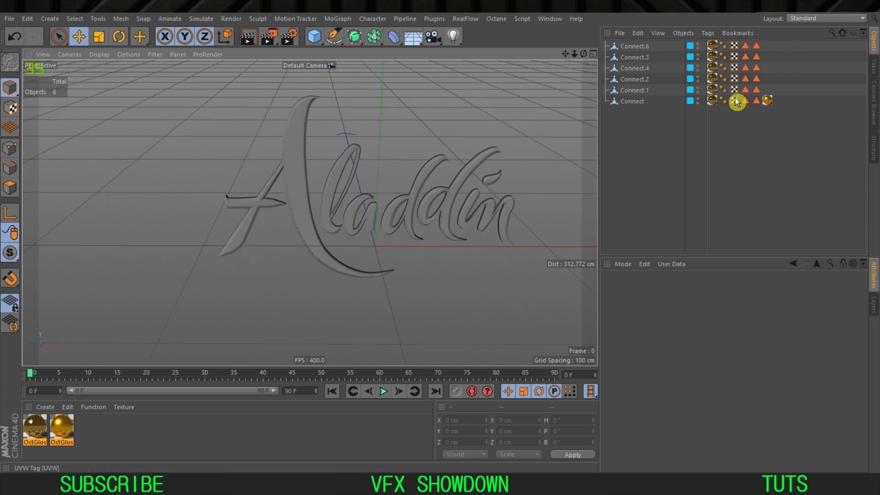
pyautogui.click(712, 101)
pyautogui.keyDown('shift'); pyautogui.click(713, 46); pyautogui.keyUp('shift')
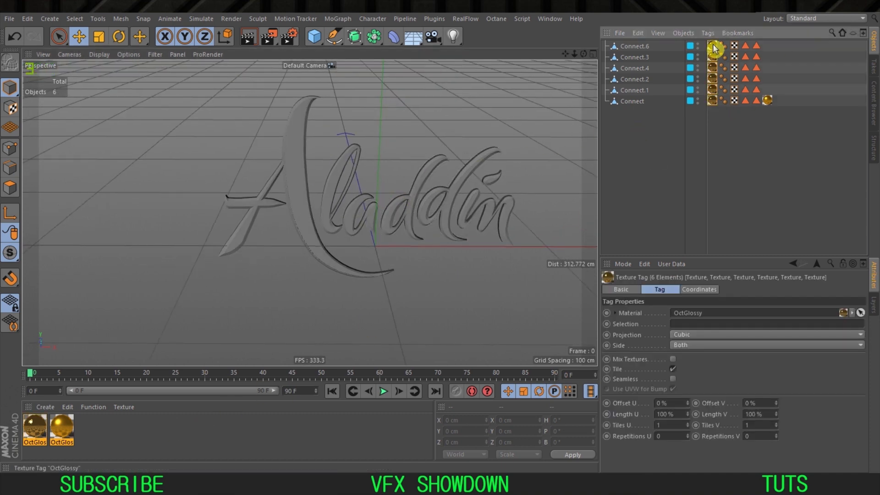
pyautogui.press('Delete')
pyautogui.click(756, 101)
pyautogui.press('Delete')
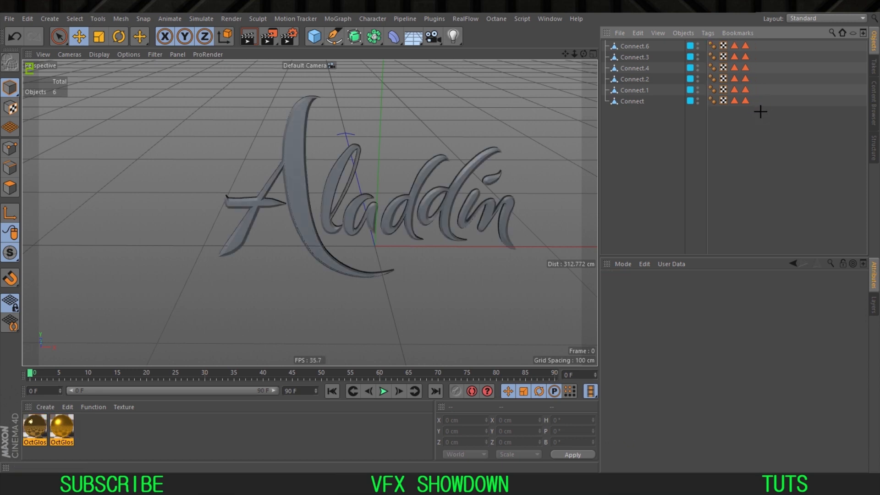
# Create six new default materials and apply a separate one to each of the six Connect letter objects
pyautogui.doubleClick(89, 438)
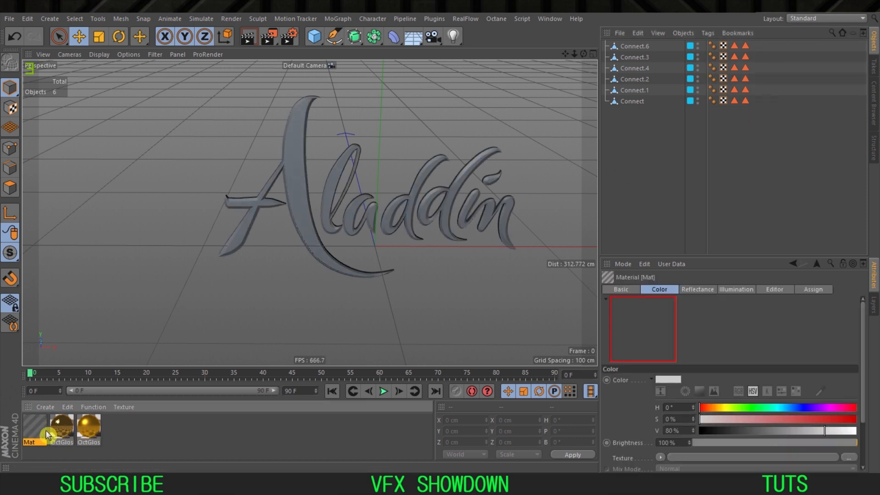
pyautogui.moveTo(641, 46); pyautogui.dragTo(641, 46)
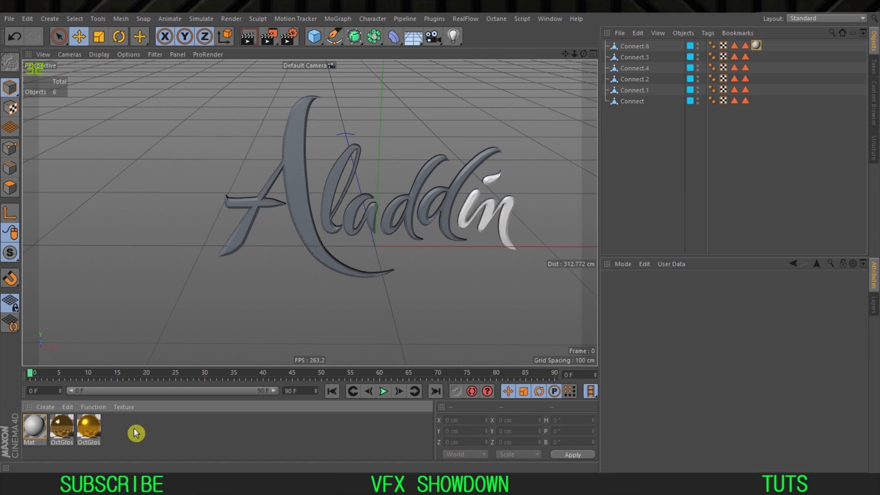
pyautogui.doubleClick(134, 435)
pyautogui.moveTo(41, 429); pyautogui.dragTo(430, 269)
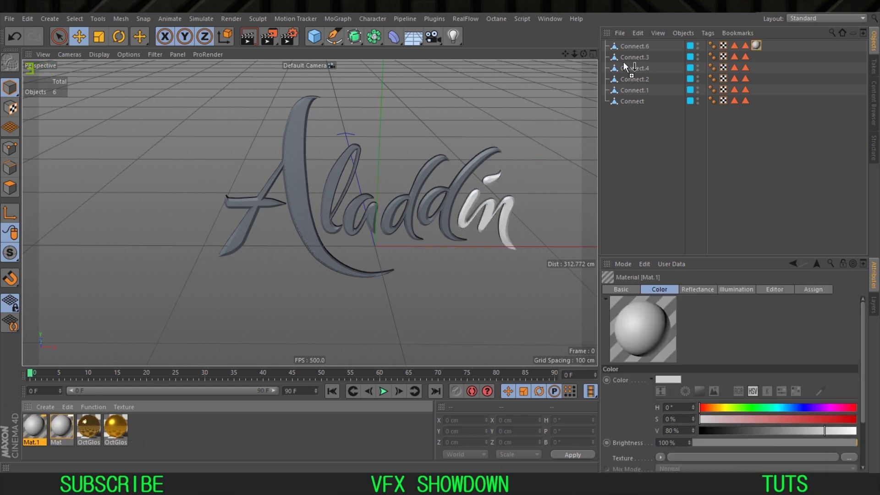
pyautogui.moveTo(633, 60); pyautogui.dragTo(634, 57)
pyautogui.doubleClick(177, 448)
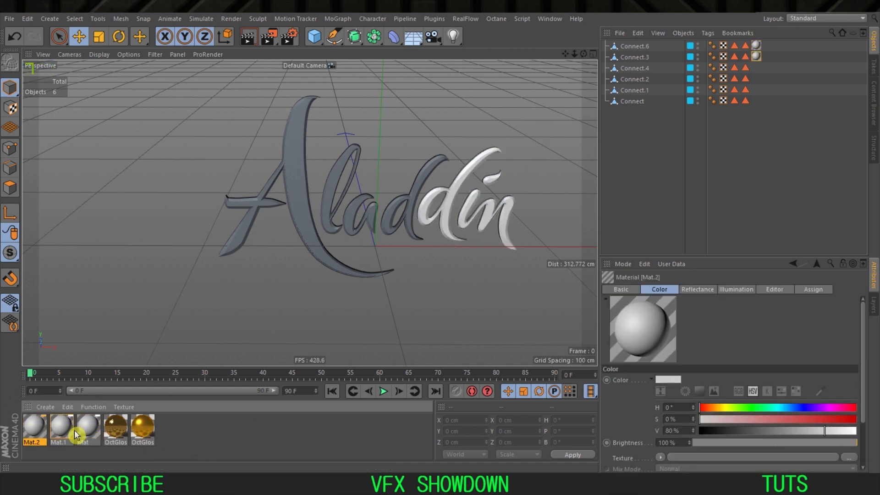
pyautogui.moveTo(41, 428); pyautogui.dragTo(636, 101)
pyautogui.doubleClick(193, 441)
pyautogui.doubleClick(210, 442)
pyautogui.doubleClick(241, 442)
# Switch to the aladdin title.c4d project, enlarge one viewport to full size and examine the title up close
pyautogui.press('v')
pyautogui.moveTo(454, 223)
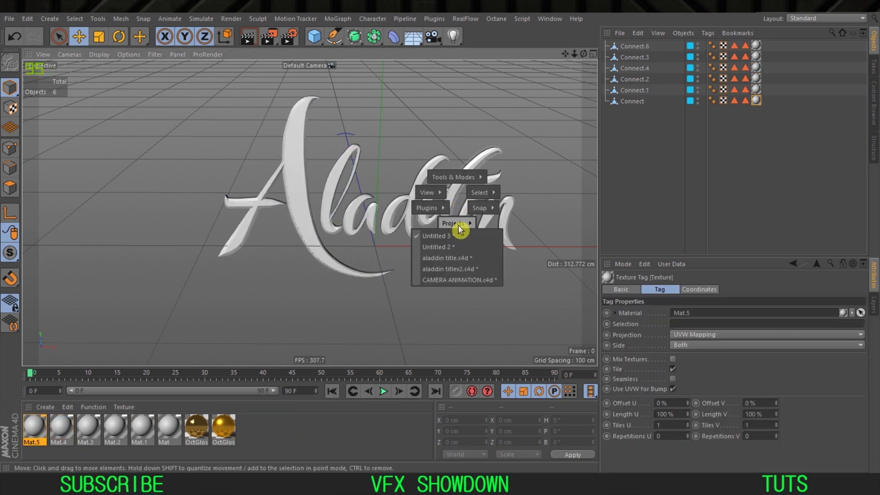
pyautogui.click(453, 258)
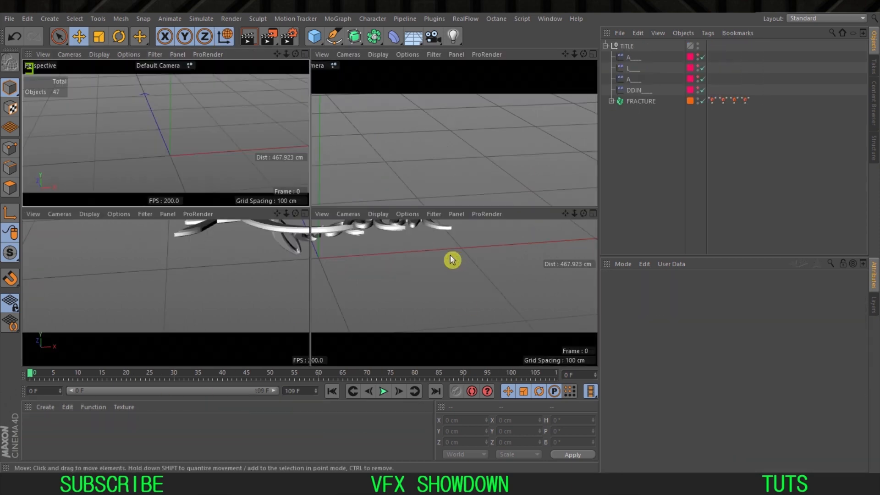
pyautogui.middleClick(402, 264)
pyautogui.doubleClick(698, 45)
pyautogui.keyDown('alt'); pyautogui.moveTo(461, 161); pyautogui.dragTo(423, 176, button='middle'); pyautogui.keyUp('alt')
pyautogui.keyDown('alt'); pyautogui.moveTo(424, 175); pyautogui.dragTo(411, 191, button='right'); pyautogui.keyUp('alt')
pyautogui.keyDown('alt'); pyautogui.moveTo(411, 191); pyautogui.dragTo(346, 190, button='middle'); pyautogui.keyUp('alt')
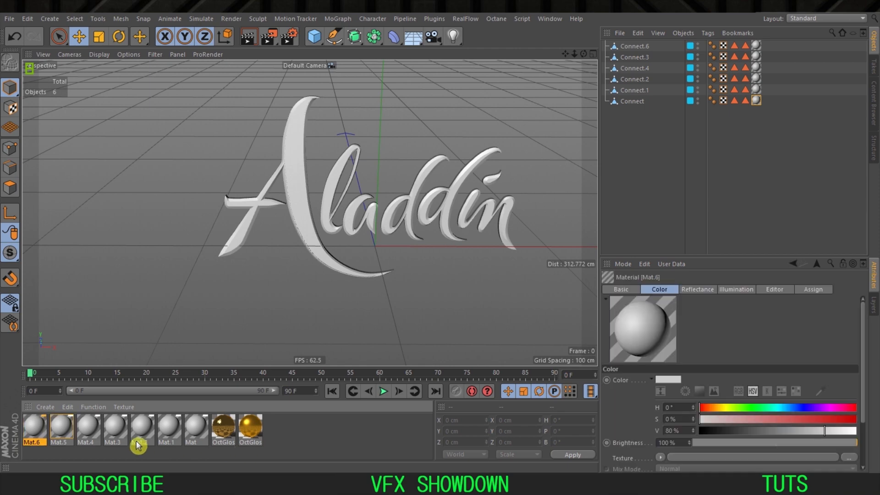
# Add the new Mat.6 material to the letter A's Connect object and color it purple with hue 297° and saturation 85%
pyautogui.moveTo(635, 107); pyautogui.dragTo(634, 104)
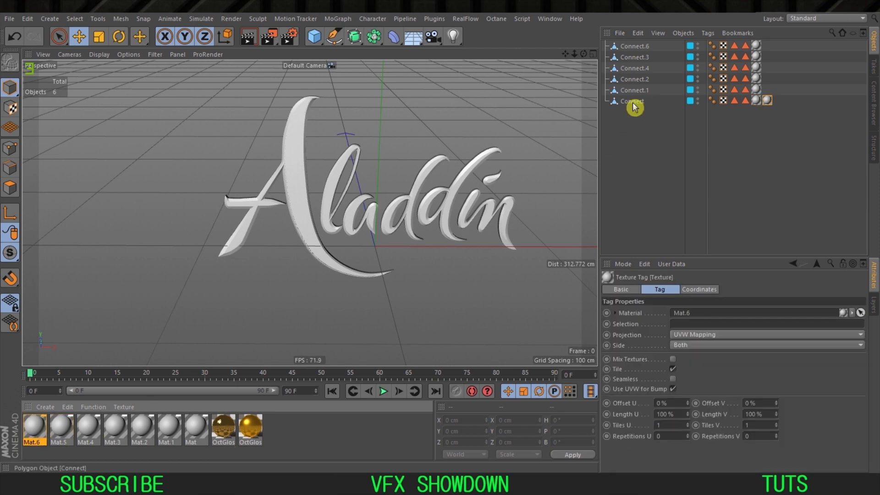
pyautogui.click(34, 432)
pyautogui.doubleClick(33, 432)
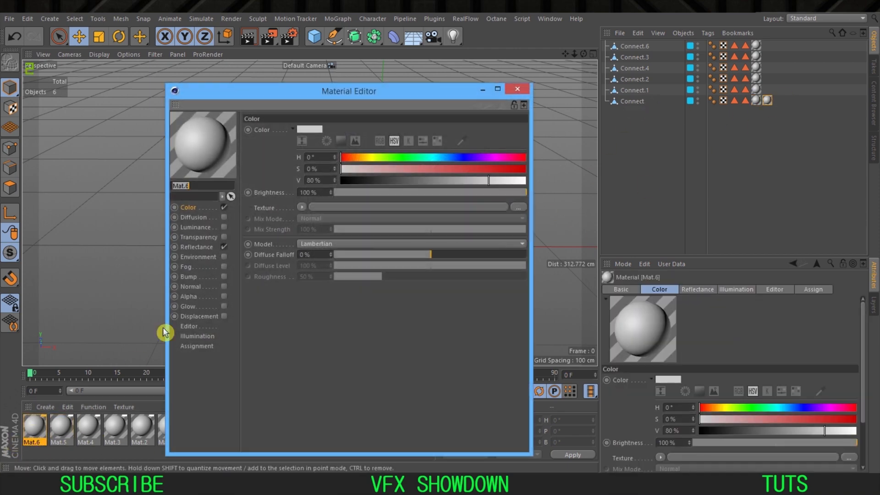
pyautogui.click(431, 166)
pyautogui.click(520, 92)
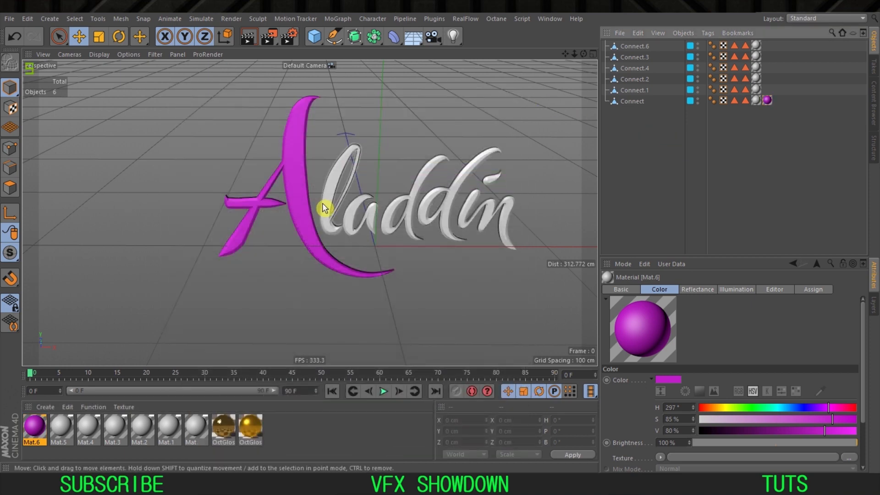
# Select the letter A's Connect object and highlight the polygons stored in its C1 polygon selection tag
pyautogui.scroll(3, 317, 211)
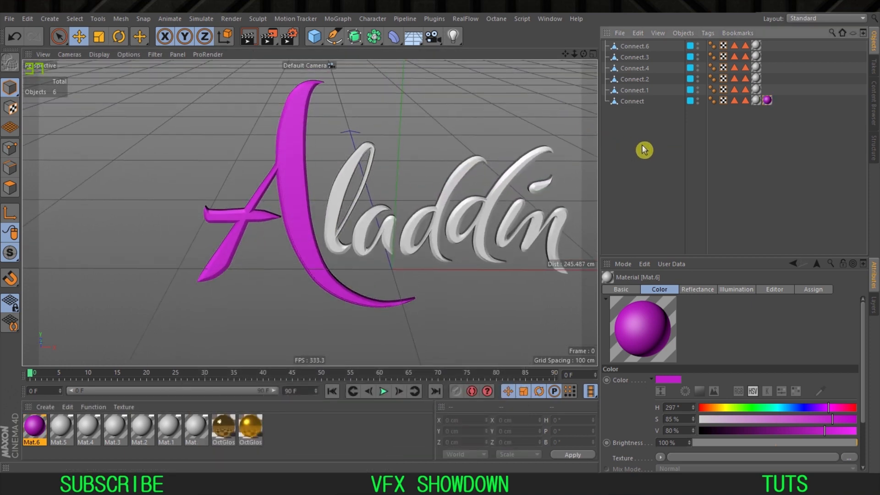
pyautogui.click(634, 102)
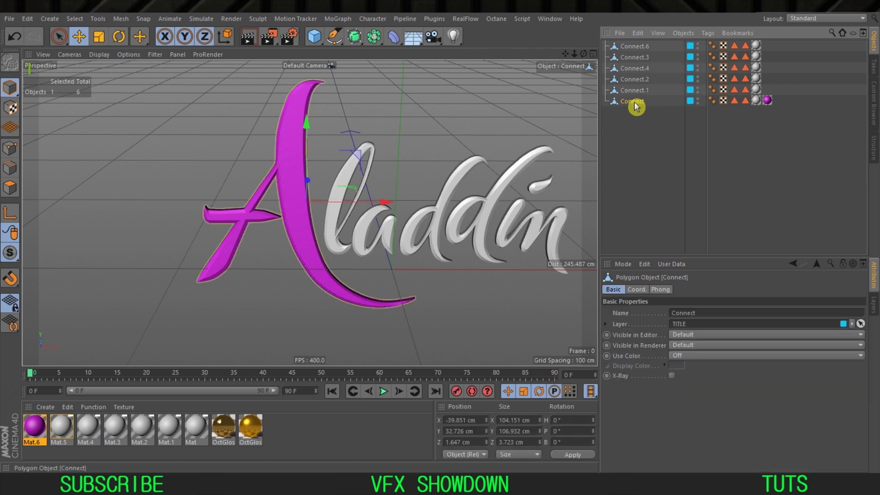
pyautogui.click(735, 101)
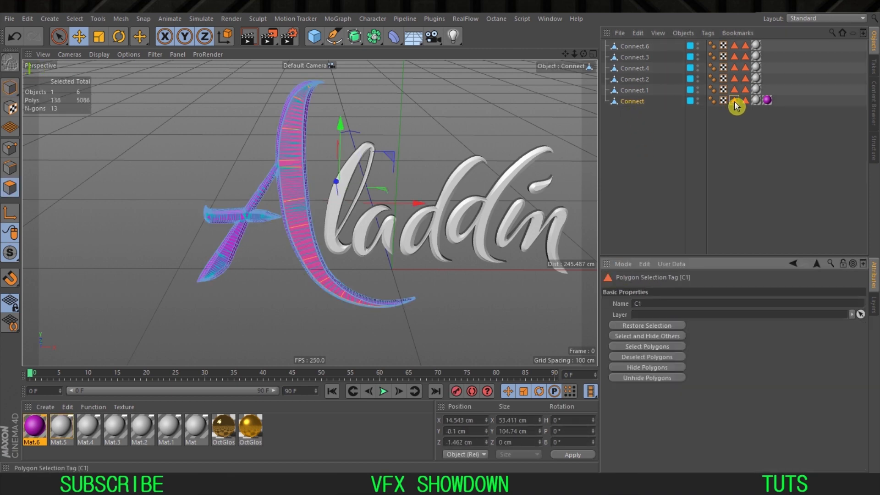
# Compare the polygons stored in the C1 and C2 selection tags of the letter A's Connect object from several angles
pyautogui.keyDown('alt'); pyautogui.moveTo(255, 173); pyautogui.dragTo(32, 173); pyautogui.keyUp('alt')
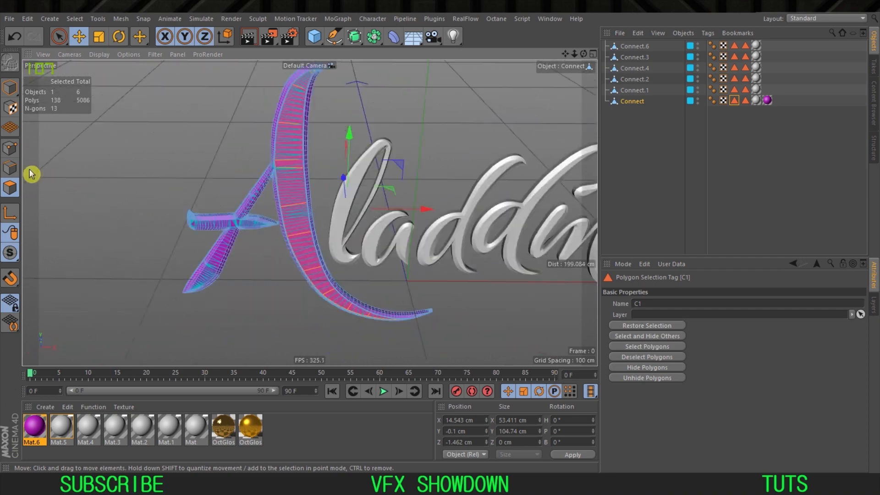
pyautogui.click(746, 101)
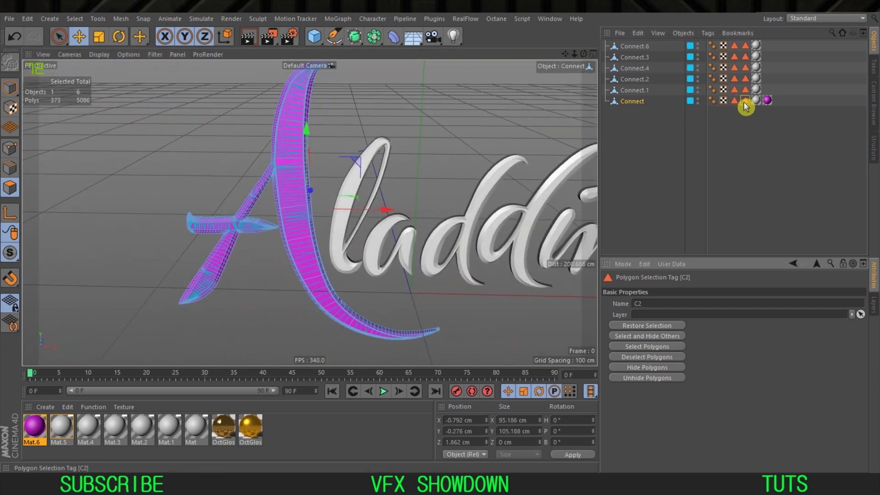
pyautogui.moveTo(294, 184)
pyautogui.keyDown('alt'); pyautogui.mouseDown()
pyautogui.moveTo(153, 159)
pyautogui.moveTo(301, 187)
pyautogui.moveTo(307, 86)
pyautogui.mouseUp(); pyautogui.keyUp('alt')
pyautogui.click(735, 101)
pyautogui.press('u')
pyautogui.press('p')
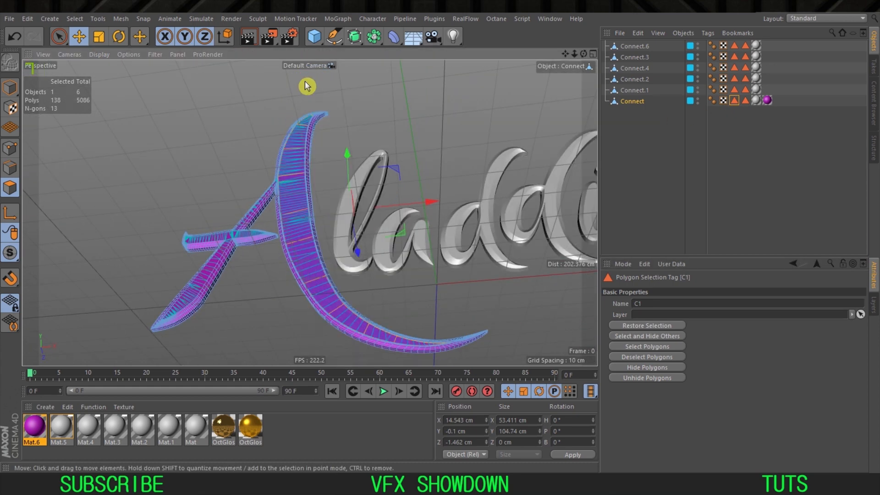
pyautogui.press('u')
pyautogui.press('r')
pyautogui.keyDown('alt'); pyautogui.moveTo(286, 179); pyautogui.dragTo(287, 224); pyautogui.keyUp('alt')
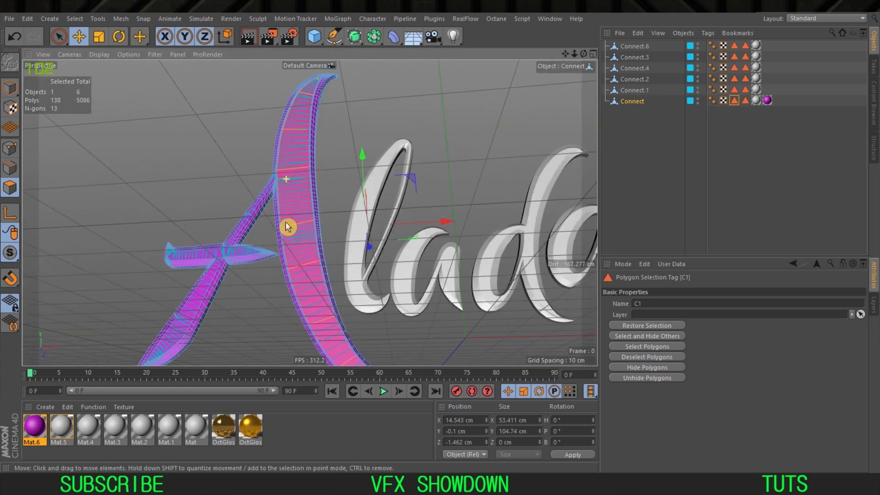
# Restrict the purple Mat.6 material on the letter A to the C1 polygon selection and inspect the letter's front face
pyautogui.click(768, 100)
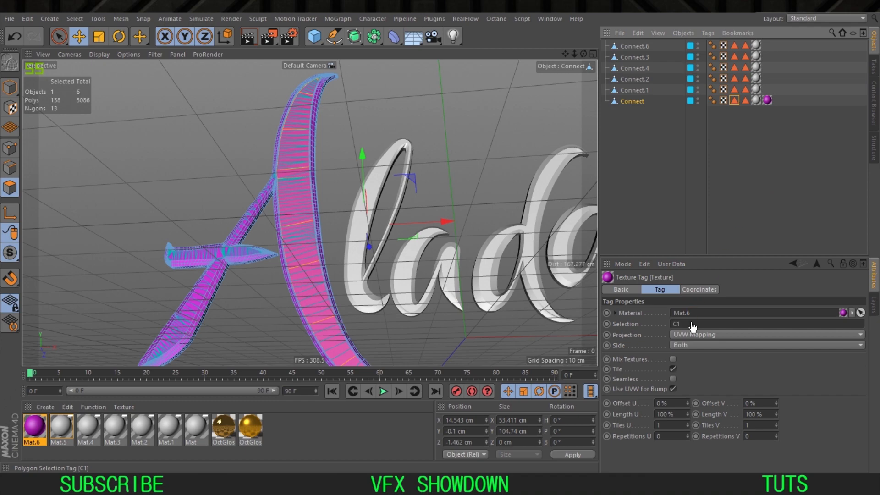
pyautogui.click(662, 186)
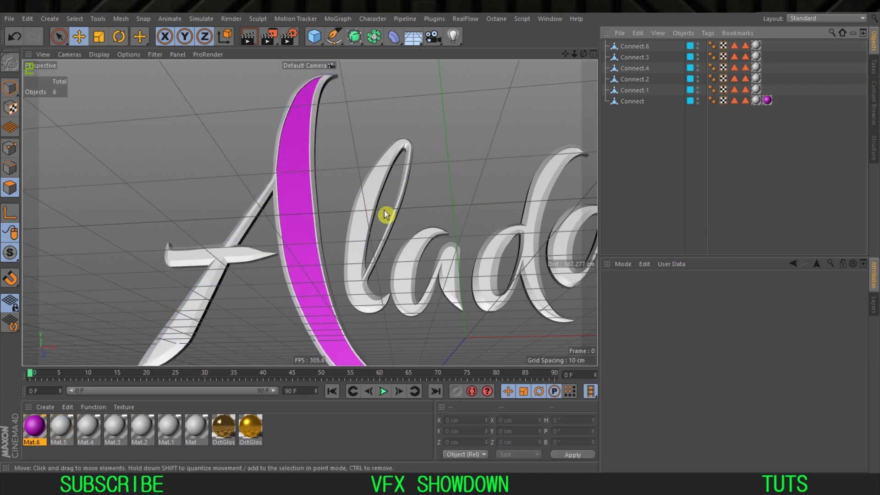
pyautogui.keyDown('alt'); pyautogui.moveTo(385, 215); pyautogui.dragTo(330, 257); pyautogui.keyUp('alt')
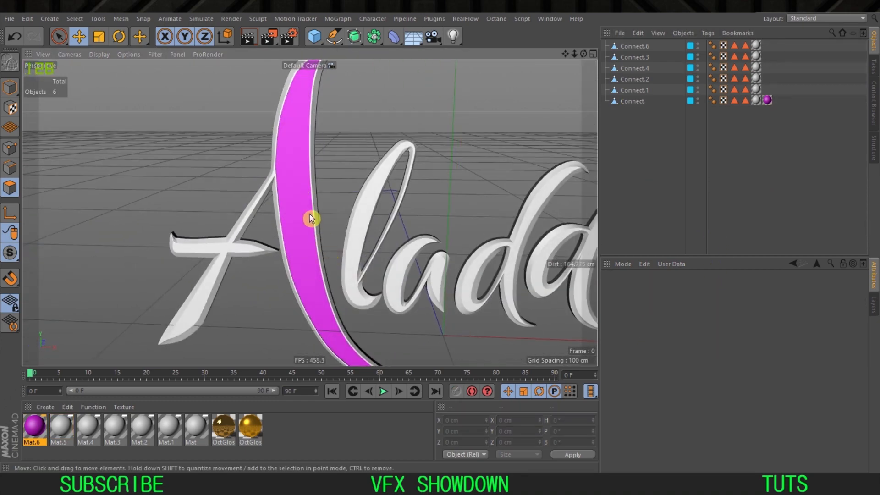
pyautogui.keyDown('alt'); pyautogui.moveTo(308, 216); pyautogui.dragTo(292, 201); pyautogui.keyUp('alt')
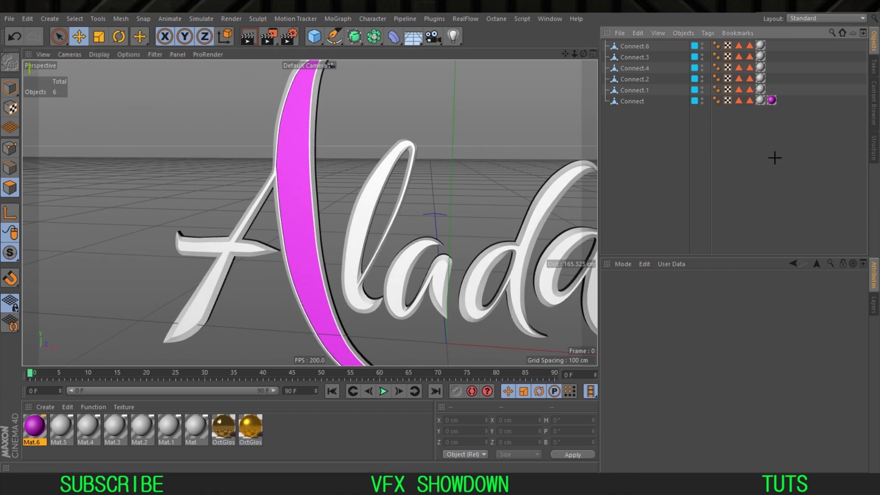
# Open the animated title project containing OctaneCamera13 and play its camera animation
pyautogui.click(10, 19)
pyautogui.moveTo(28, 19)
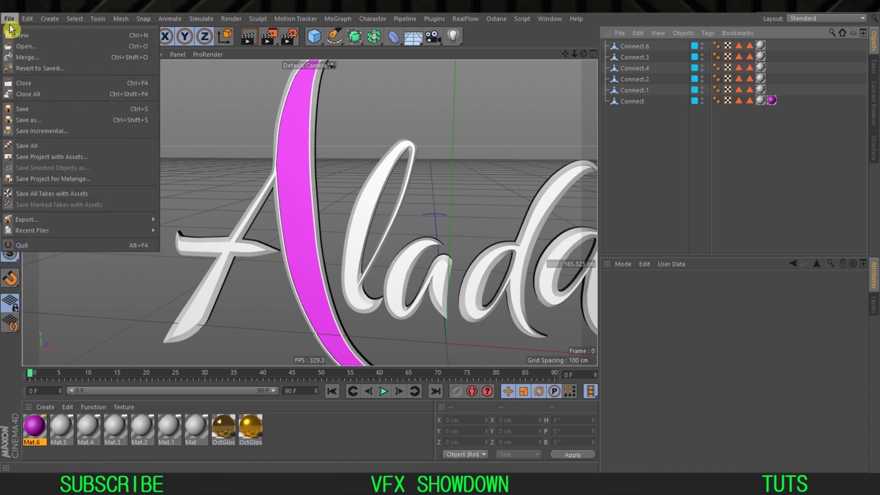
pyautogui.click(287, 121)
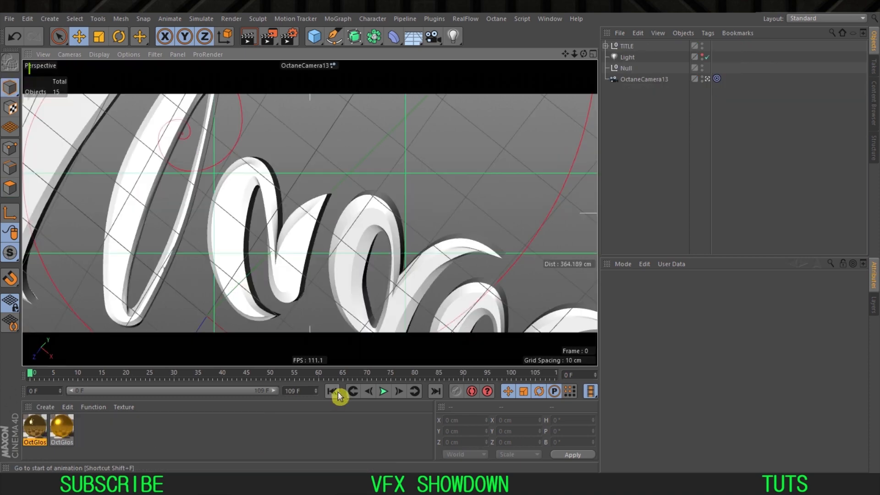
pyautogui.click(383, 392)
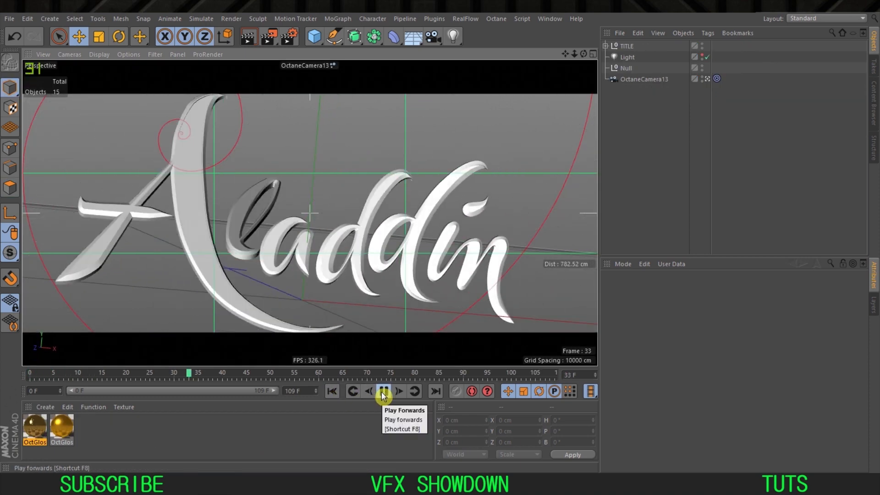
pyautogui.click(384, 392)
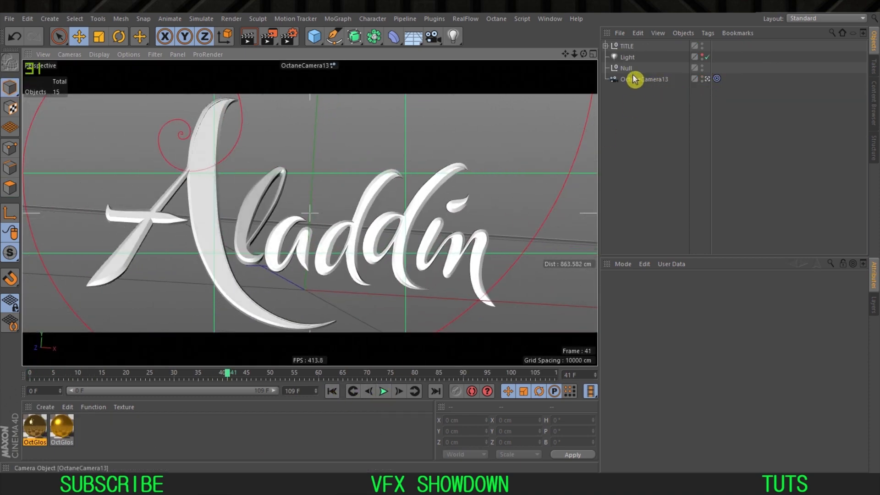
# Expand the TITLE null to examine its Plain effectors and the Fracture object with the Connect letters
pyautogui.click(605, 46)
pyautogui.click(606, 46)
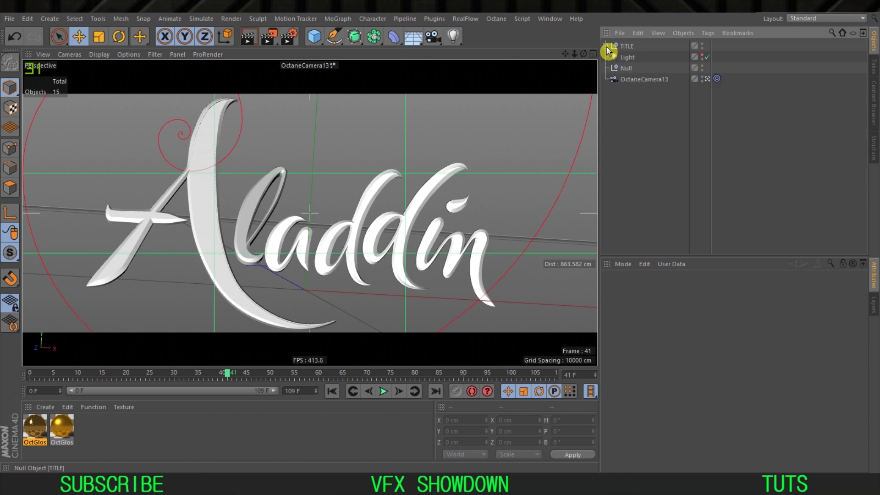
pyautogui.click(606, 46)
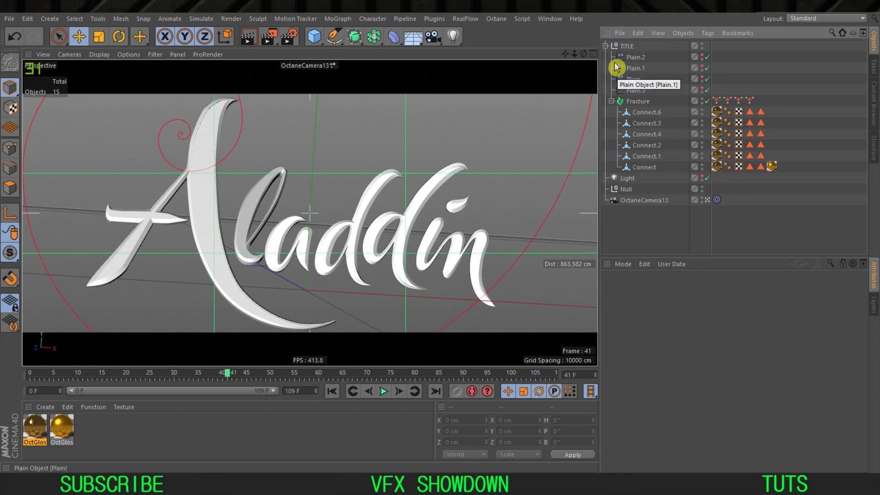
# Examine OctaneCamera13's motion path from the default camera at frame 0, then return to the OctaneCamera13 view
pyautogui.click(644, 80)
pyautogui.click(707, 80)
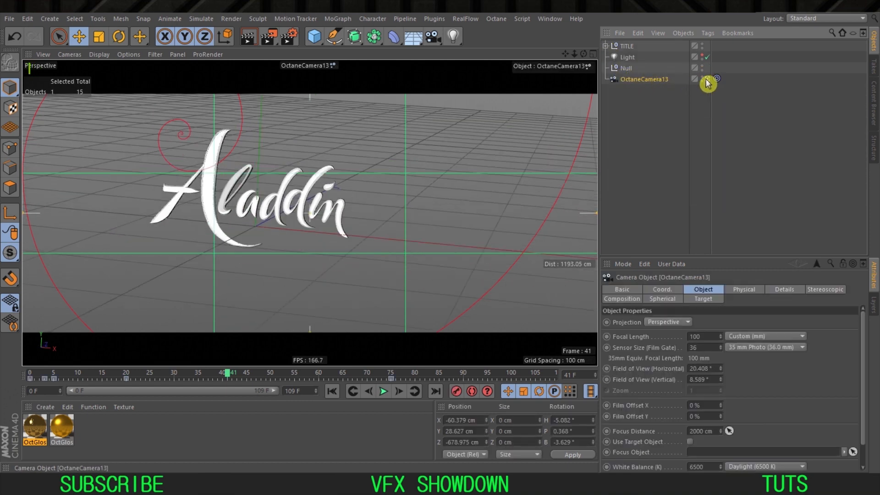
pyautogui.click(707, 80)
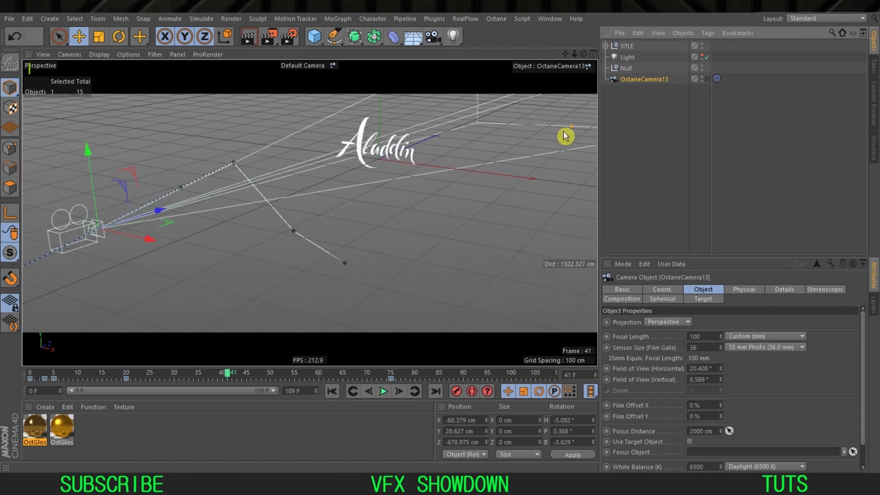
pyautogui.click(332, 391)
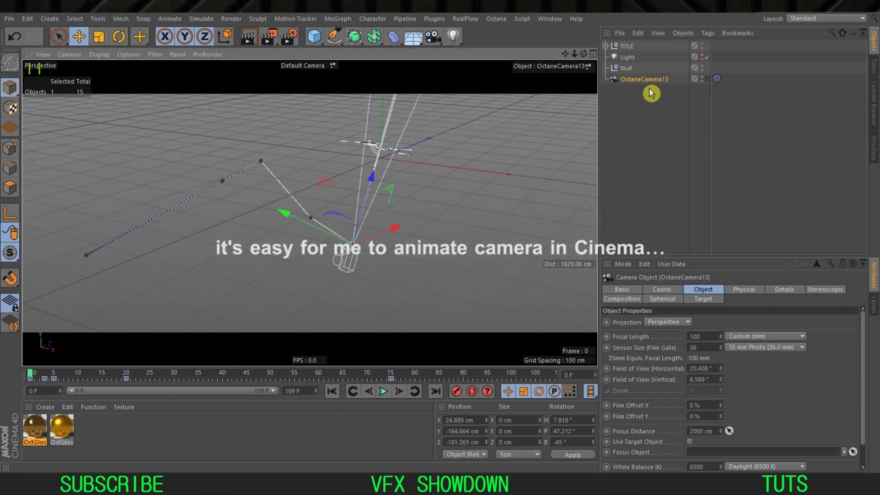
pyautogui.click(707, 79)
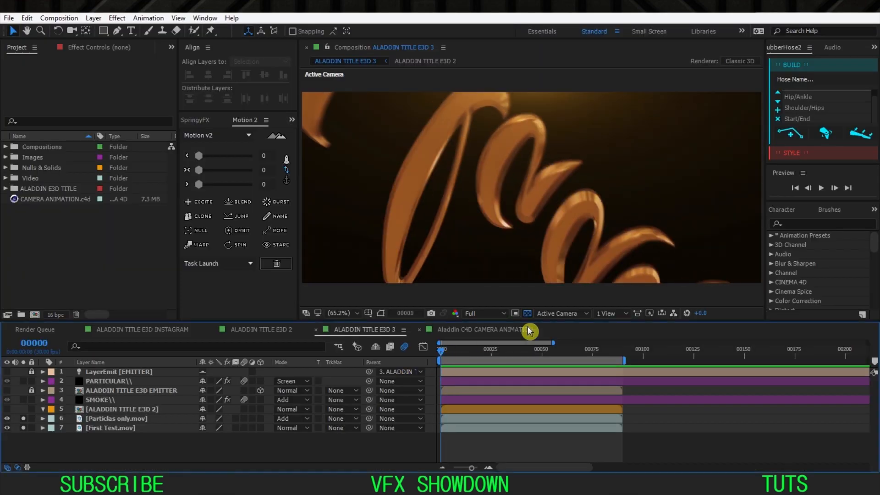
pyautogui.click(564, 314)
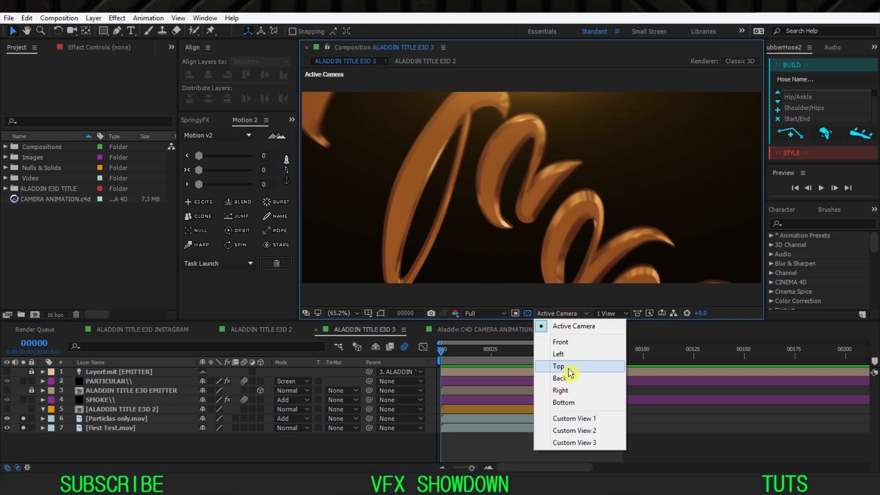
pyautogui.click(541, 316)
pyautogui.click(560, 314)
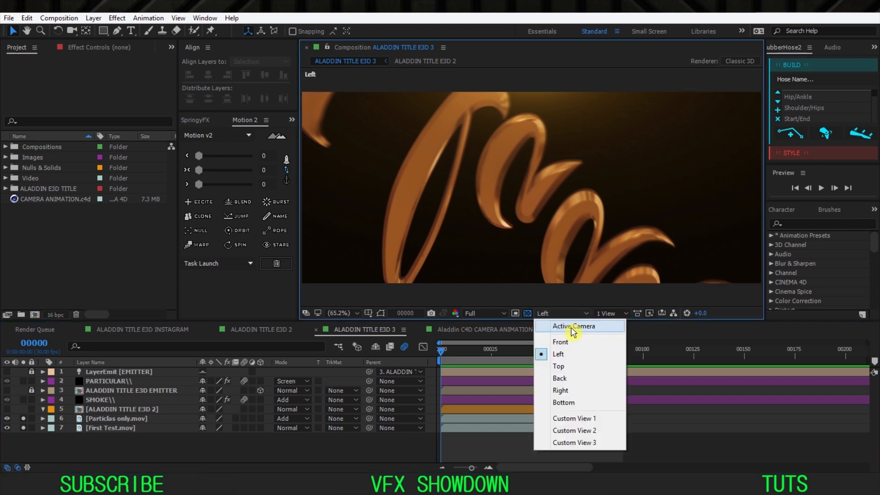
pyautogui.click(559, 327)
# In After Effects, open the ALADDIN TITLE E3D 2 composition and display it from the Left view
pyautogui.click(282, 331)
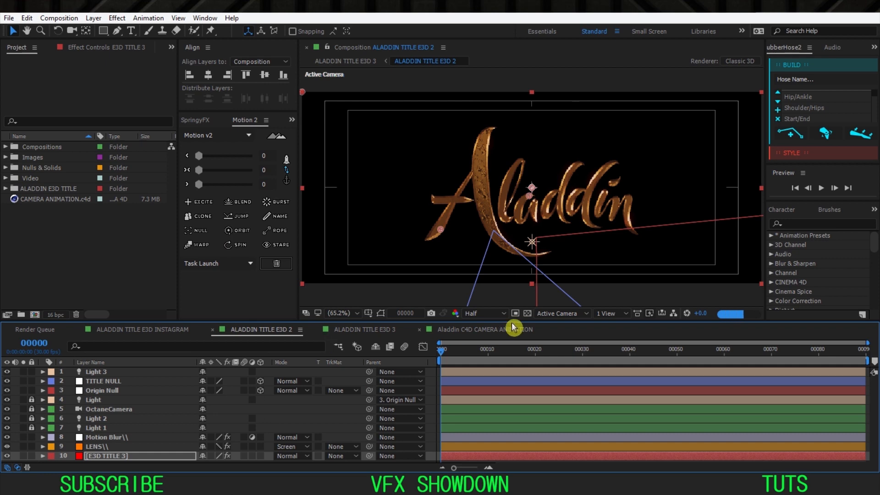
pyautogui.click(565, 314)
pyautogui.click(564, 370)
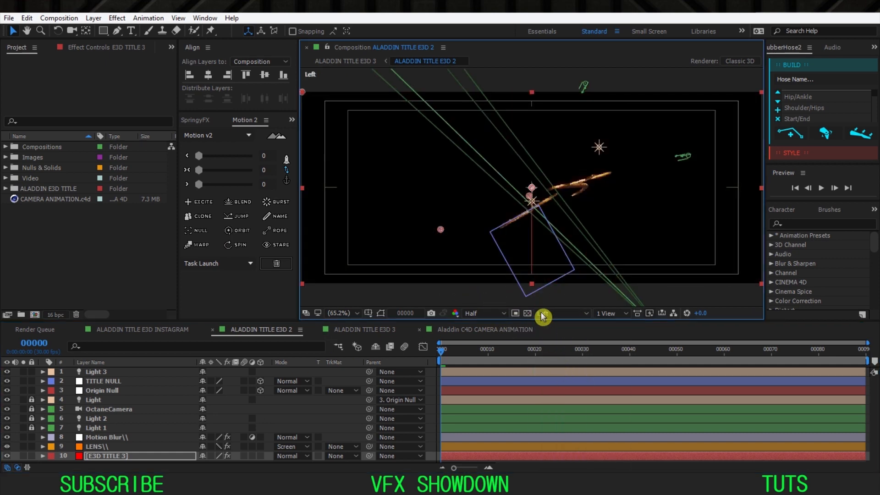
pyautogui.scroll(-4, 520, 243)
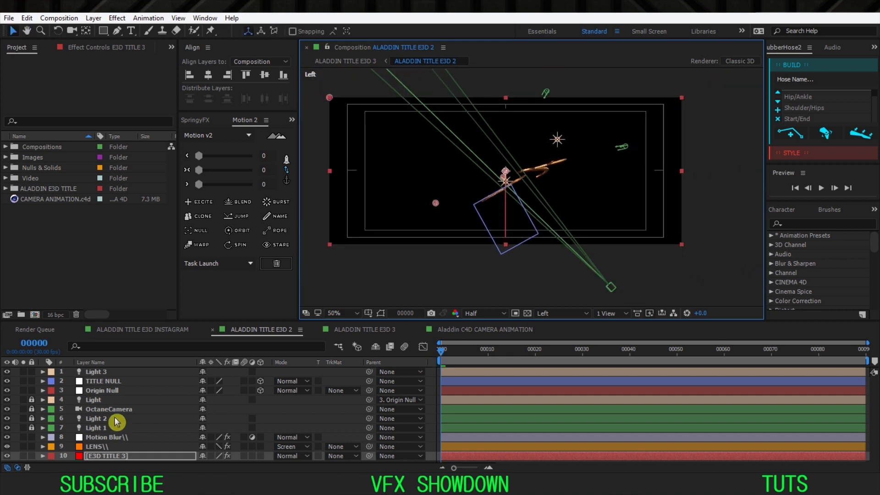
# Unlock the OctaneCamera layer and preview its motion path over the first frames, returning to frame 0
pyautogui.click(33, 411)
pyautogui.click(110, 411)
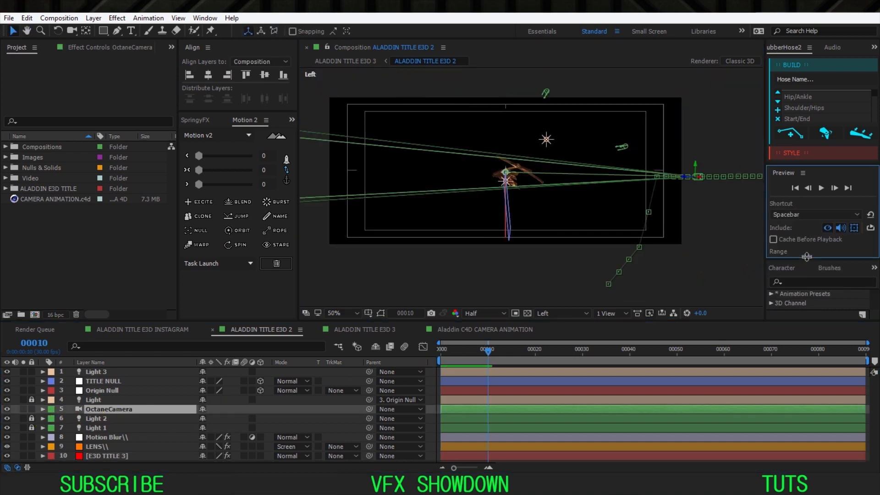
pyautogui.moveTo(806, 257); pyautogui.dragTo(802, 204)
pyautogui.moveTo(466, 353); pyautogui.dragTo(416, 355)
pyautogui.moveTo(494, 221); pyautogui.dragTo(439, 224, button='middle')
pyautogui.scroll(-2, 454, 222)
pyautogui.press('space')
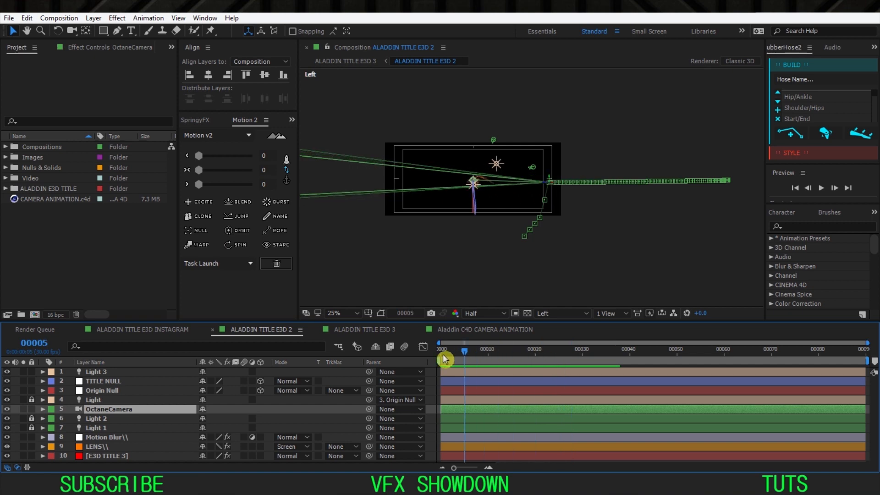
pyautogui.click(441, 354)
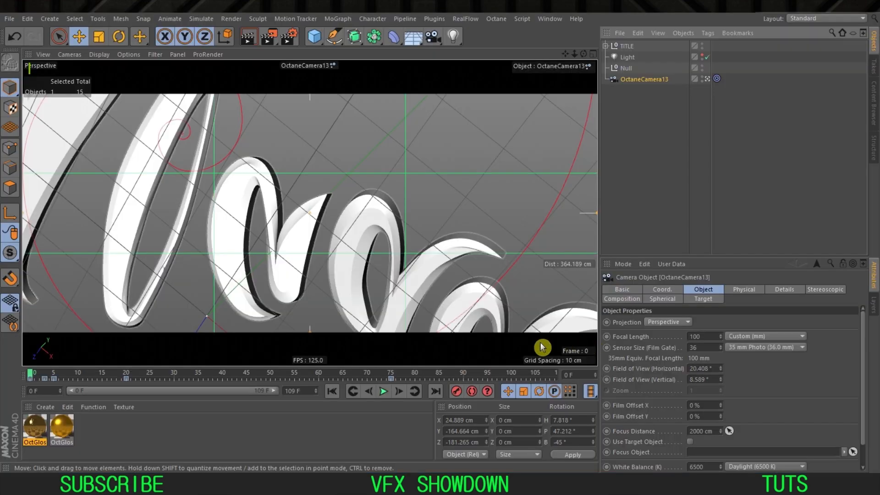
# Switch to Cinema 4D and add a temporary cube outside the camera view to check its default position coordinates, deleting it when done
pyautogui.click(707, 80)
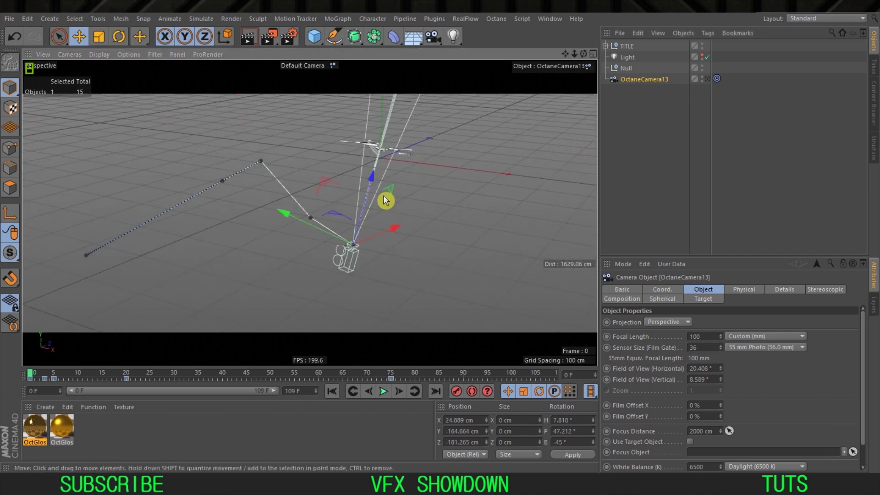
pyautogui.moveTo(387, 204)
pyautogui.keyDown('alt'); pyautogui.mouseDown()
pyautogui.moveTo(366, 189)
pyautogui.moveTo(403, 209)
pyautogui.mouseUp(); pyautogui.keyUp('alt')
pyautogui.click(314, 36)
pyautogui.click(637, 290)
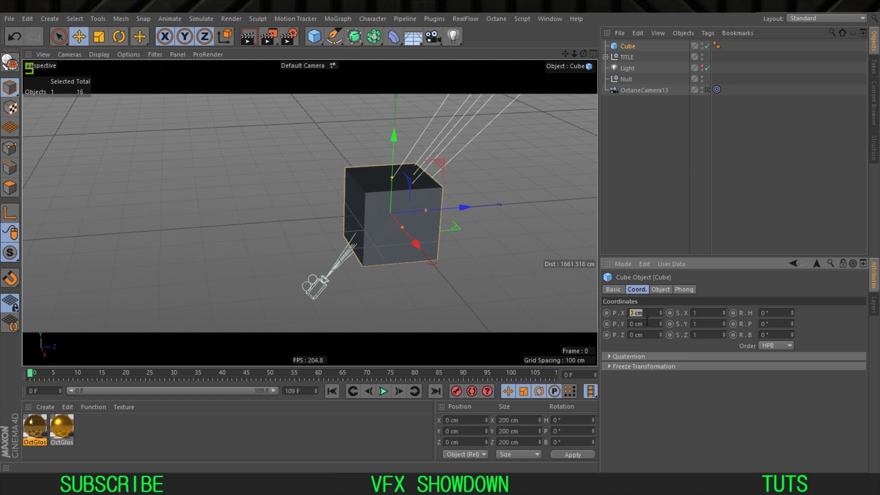
pyautogui.click(634, 169)
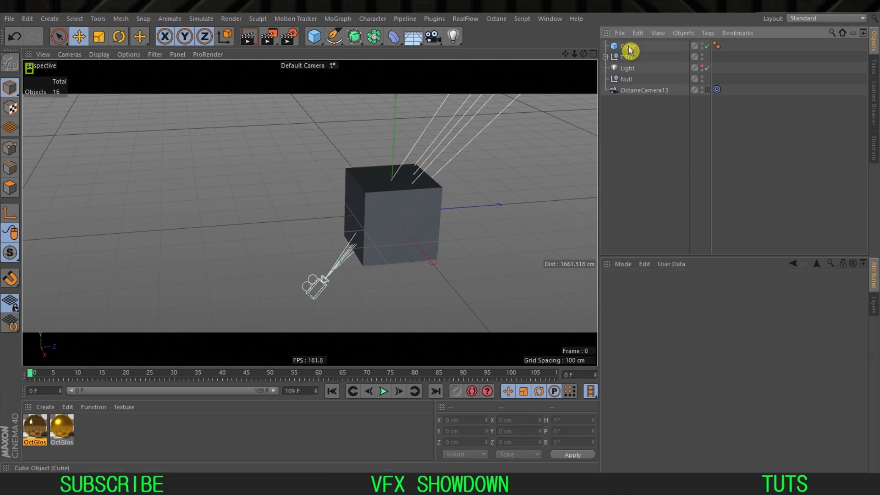
pyautogui.click(628, 46)
pyautogui.press('Delete')
# Switch to After Effects and set the ALADDIN TITLE E3D 2 composition back to the Active Camera view at 50% magnification
pyautogui.hotkey('alt', 'Tab')
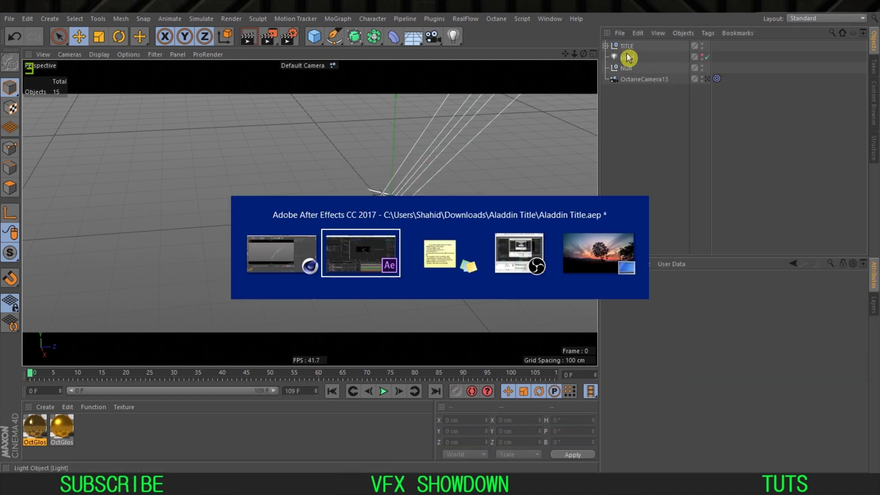
pyautogui.click(563, 314)
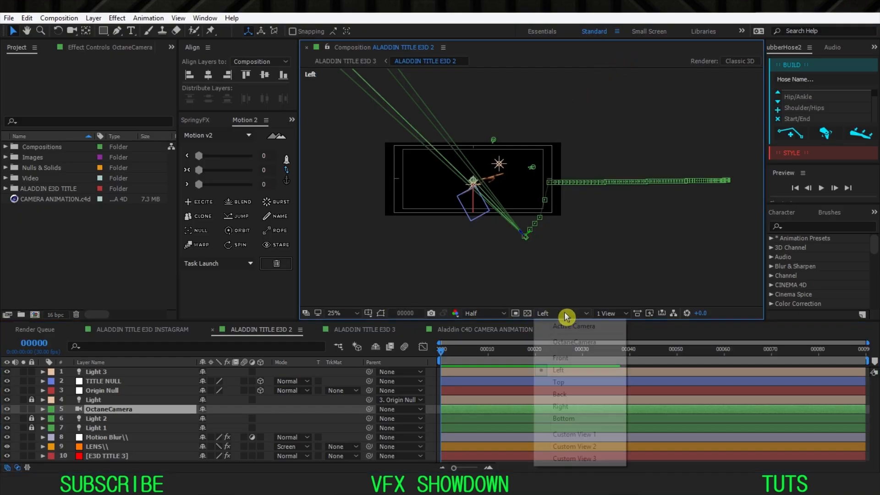
pyautogui.click(567, 321)
pyautogui.click(387, 166)
pyautogui.scroll(2, 387, 156)
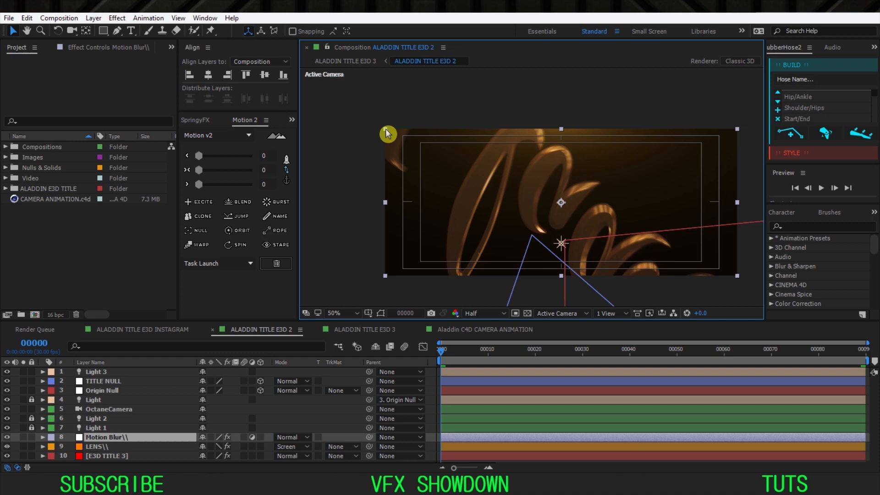
# Add a null object to the ALADDIN TITLE E3D 2 composition and reveal its Position property
pyautogui.rightClick(308, 370)
pyautogui.moveTo(398, 269)
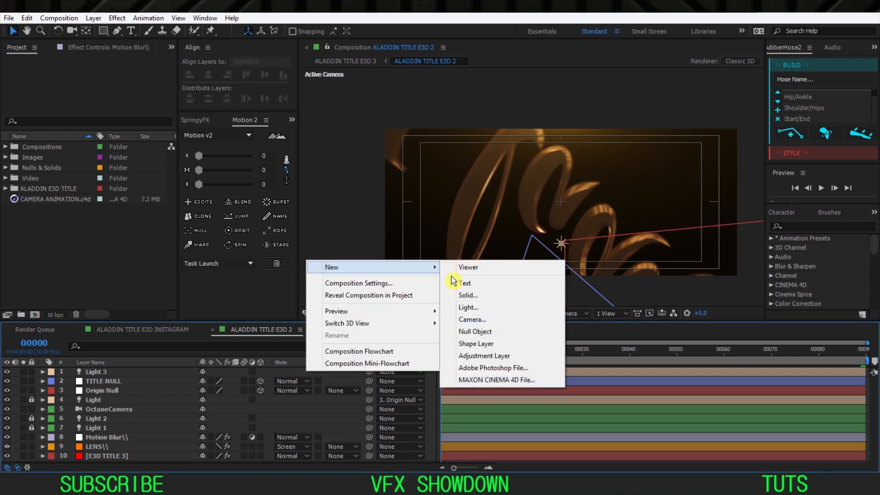
pyautogui.click(476, 338)
pyautogui.click(260, 372)
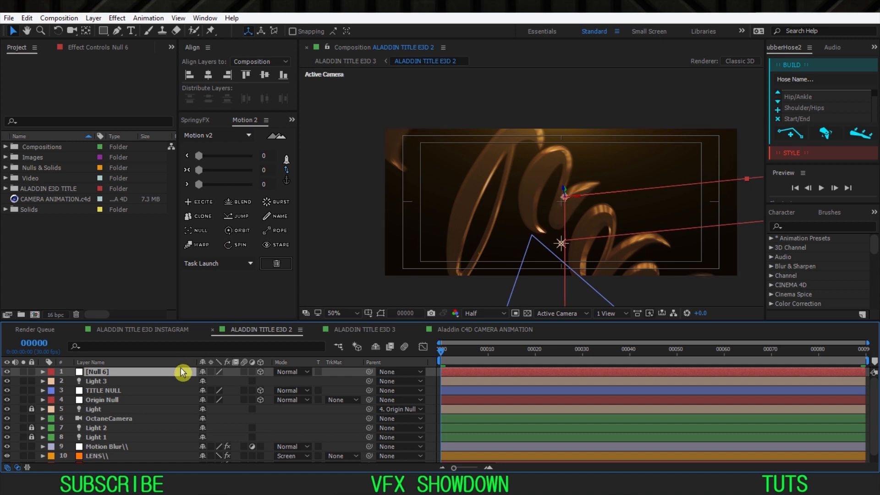
pyautogui.press('p')
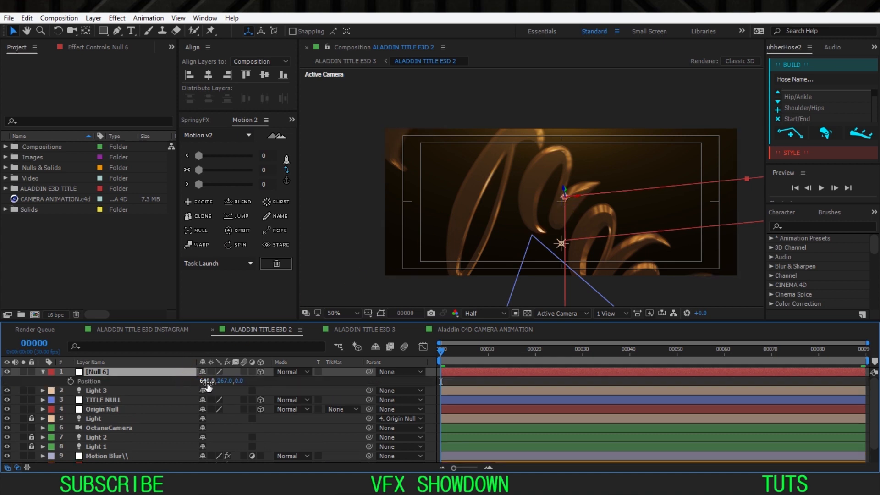
# Set the new null's position to 0, 0 and switch it from a 3D to a 2D layer
pyautogui.write('0')
pyautogui.press('Return')
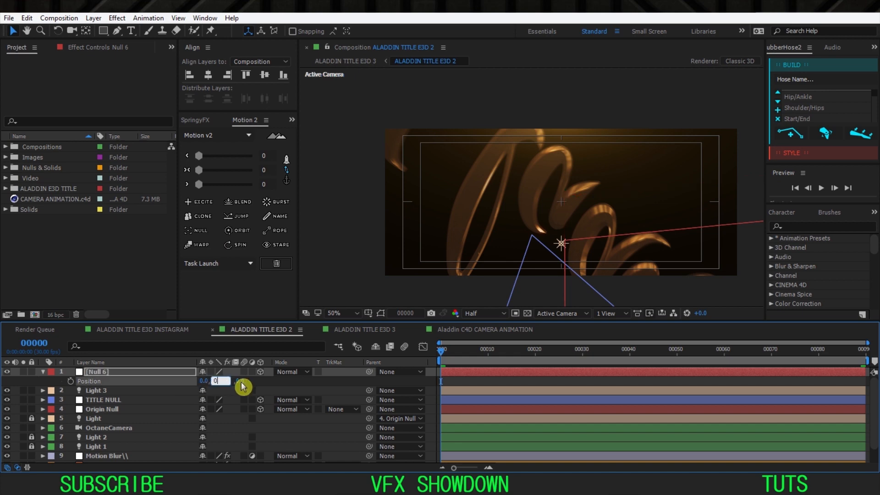
pyautogui.write('0')
pyautogui.press('Return')
pyautogui.scroll(-6, 468, 197)
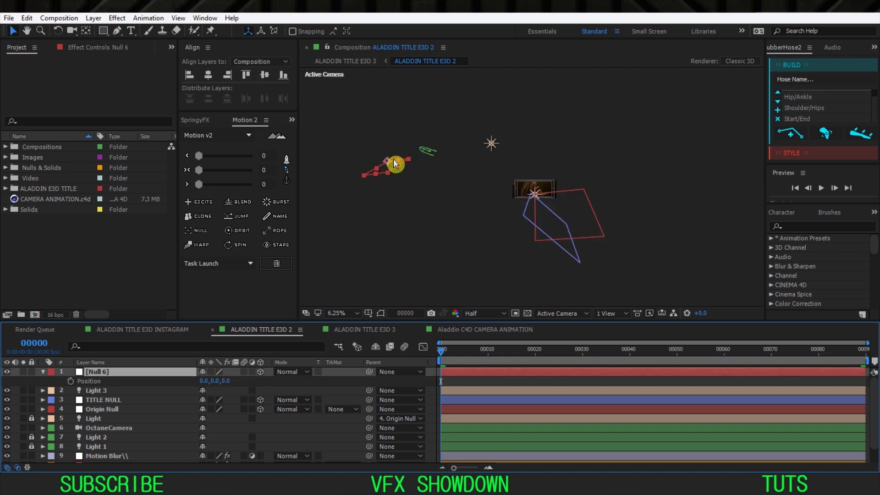
pyautogui.click(260, 372)
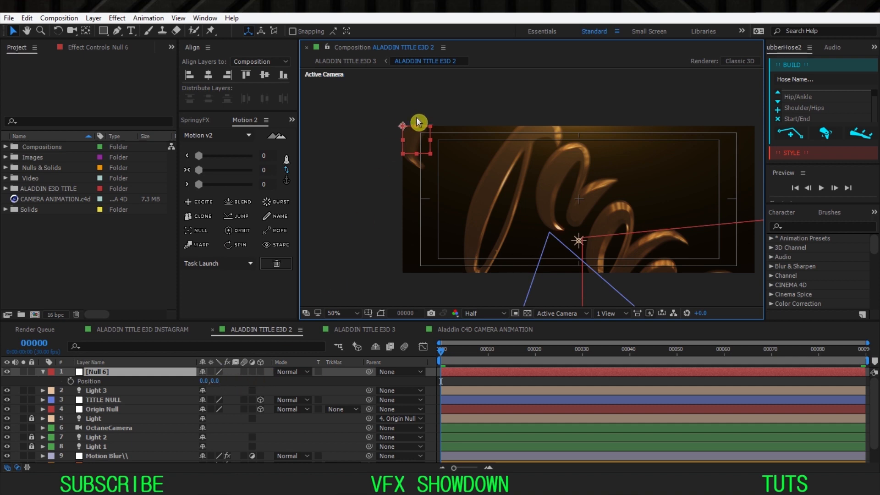
# Nudge the 2D null off the frame corner, restoring it by resetting its transform and setting its position to 0, 0
pyautogui.moveTo(416, 125); pyautogui.dragTo(412, 123)
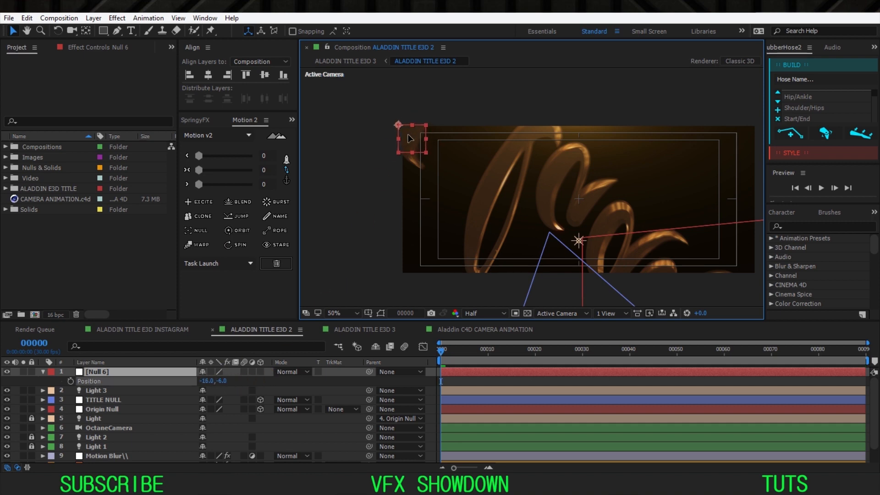
pyautogui.click(48, 380)
pyautogui.click(206, 381)
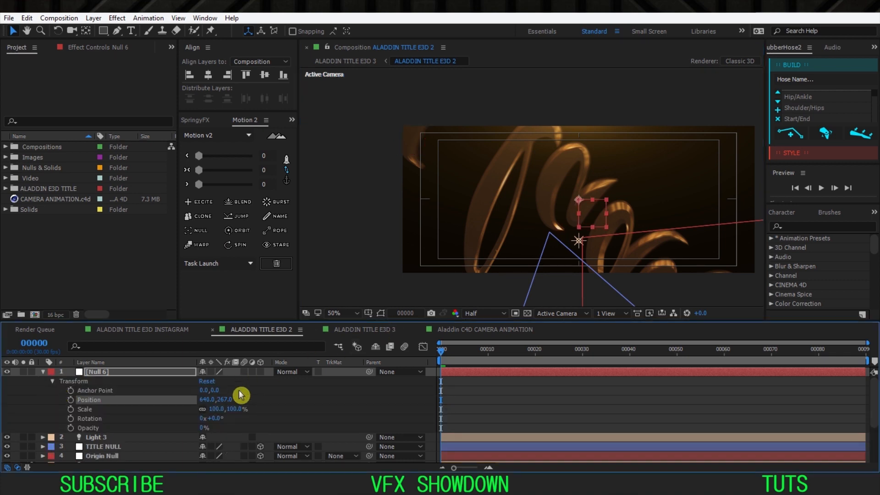
pyautogui.click(208, 400)
pyautogui.write('0')
pyautogui.press('Return')
pyautogui.click(222, 400)
pyautogui.write('0')
# Delete the null from the ALADDIN TITLE E3D 2 composition
pyautogui.click(295, 401)
pyautogui.click(402, 147)
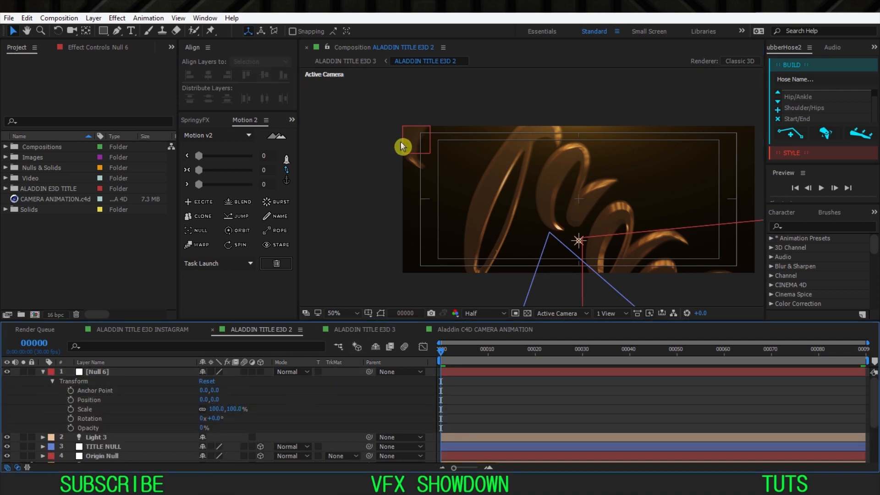
pyautogui.press('Delete')
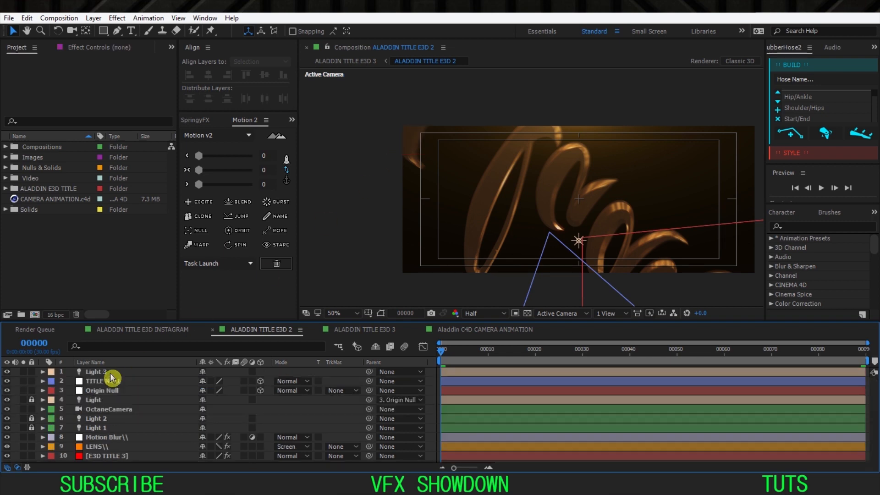
# Open the Aladdin C4D CAMERA ANIMATION composition and select the CAMERA ANIMATION.c4d footage in the project
pyautogui.click(350, 330)
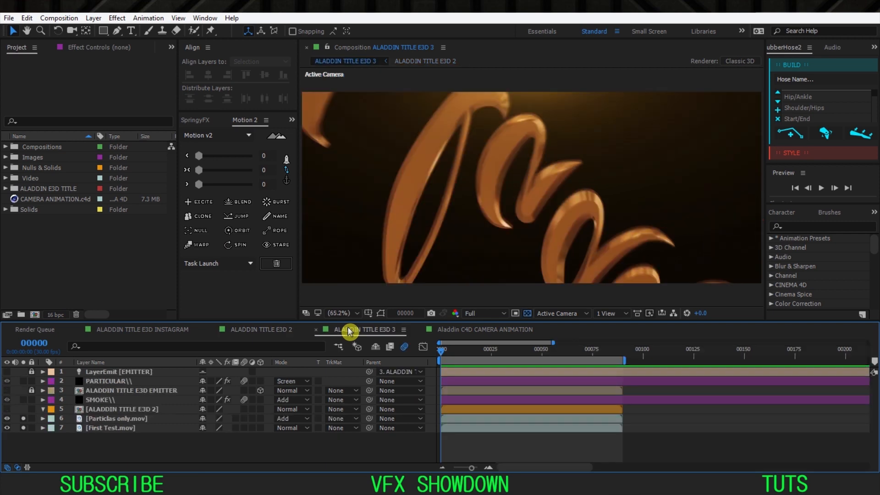
pyautogui.click(463, 331)
pyautogui.click(58, 199)
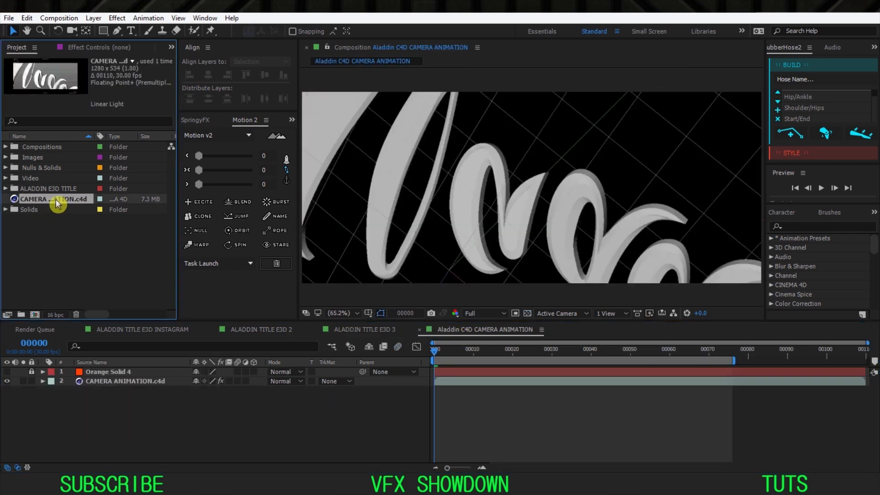
# Switch to Cinema 4D, preview the opening camera motion, and look through OctaneCamera13 at frame 0
pyautogui.hotkey('alt', 'Tab')
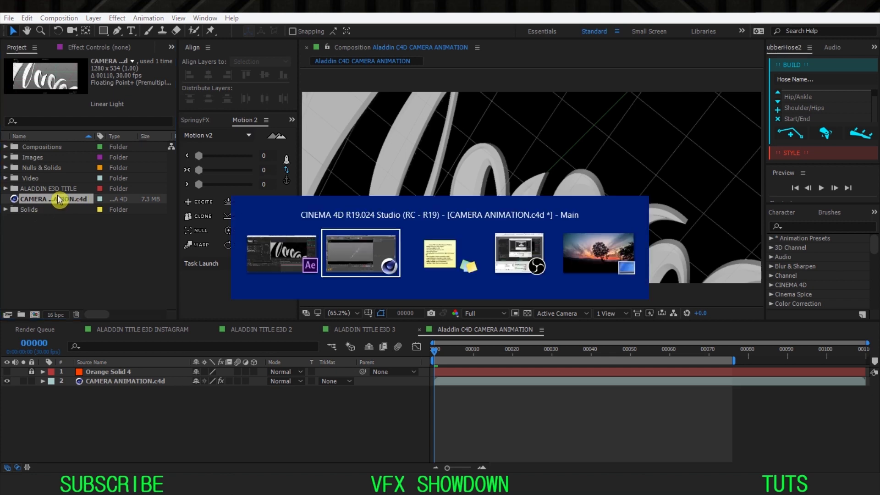
pyautogui.click(385, 392)
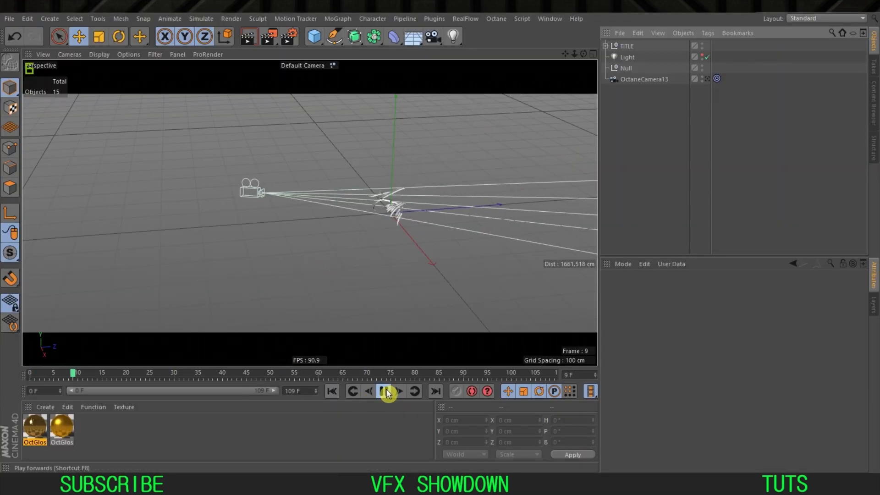
pyautogui.click(332, 391)
pyautogui.click(707, 79)
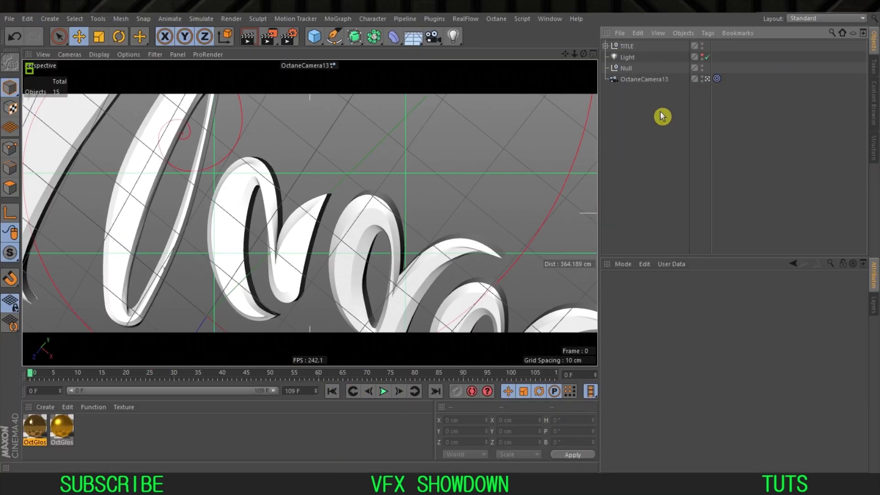
# Switch to After Effects and preview the first frames of the Aladdin C4D CAMERA ANIMATION composition
pyautogui.hotkey('alt', 'Tab')
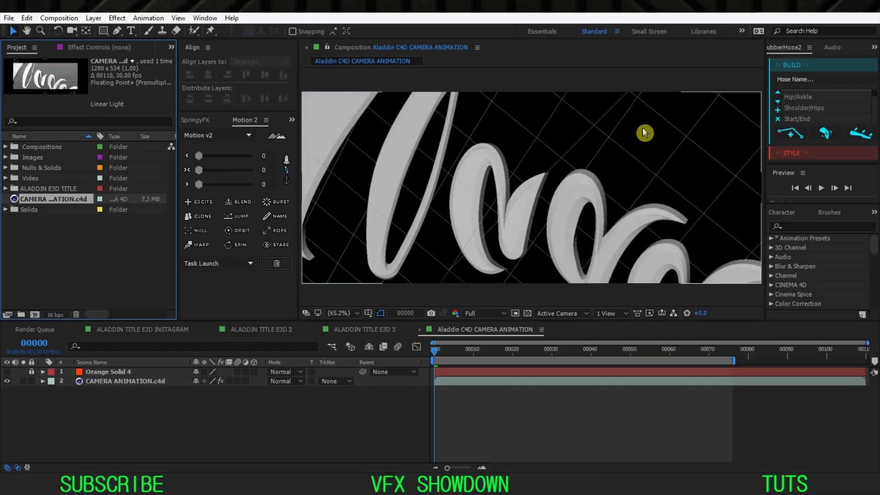
pyautogui.moveTo(434, 350); pyautogui.dragTo(464, 363)
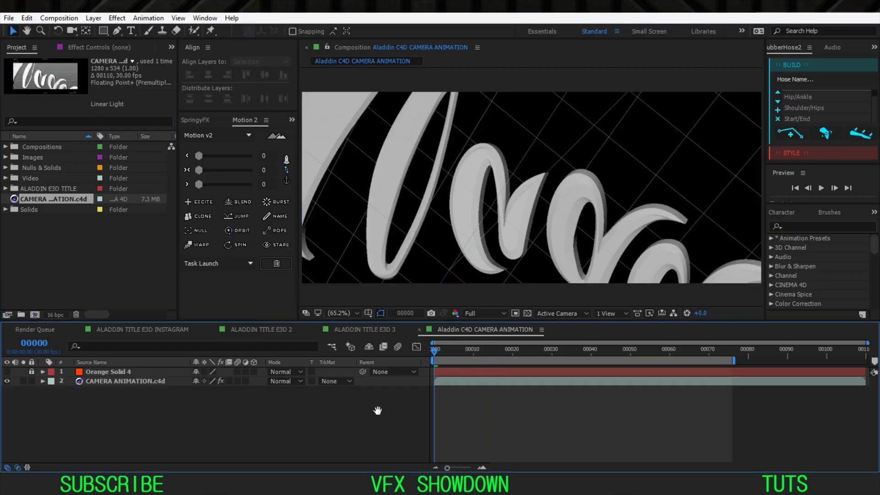
pyautogui.press('space')
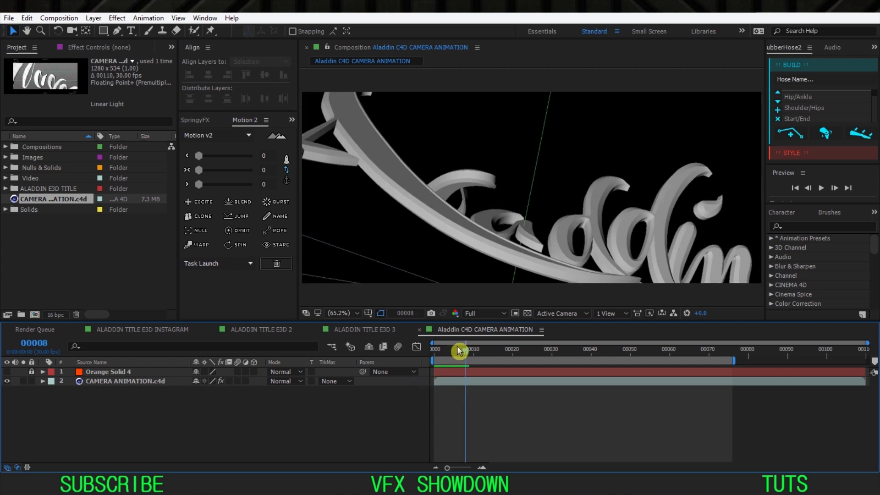
pyautogui.moveTo(458, 350); pyautogui.dragTo(441, 350)
# Extract the Cinema 4D scene data from the CAMERA ANIMATION.c4d layer using its CINEWARE effect
pyautogui.click(453, 379)
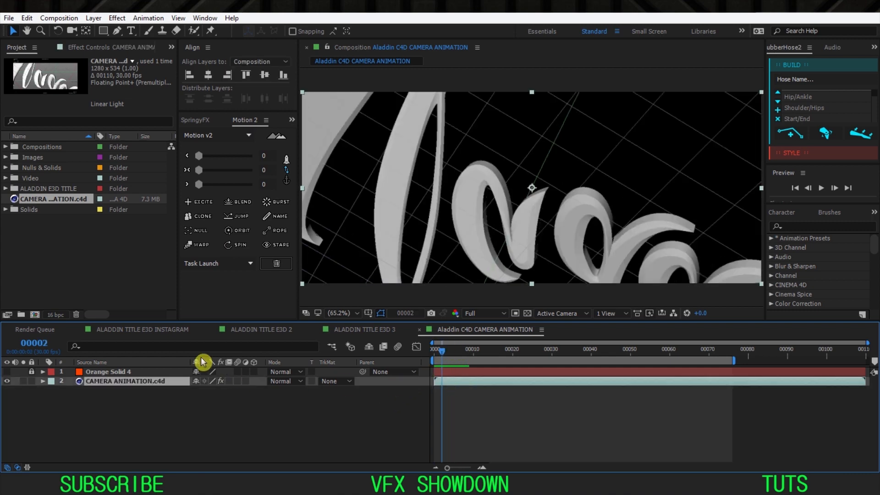
pyautogui.click(99, 47)
pyautogui.scroll(-1, 80, 267)
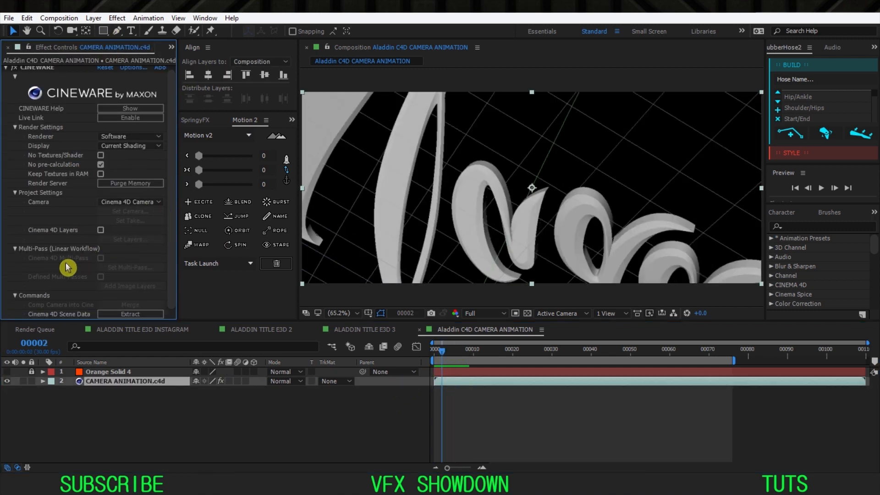
pyautogui.click(130, 314)
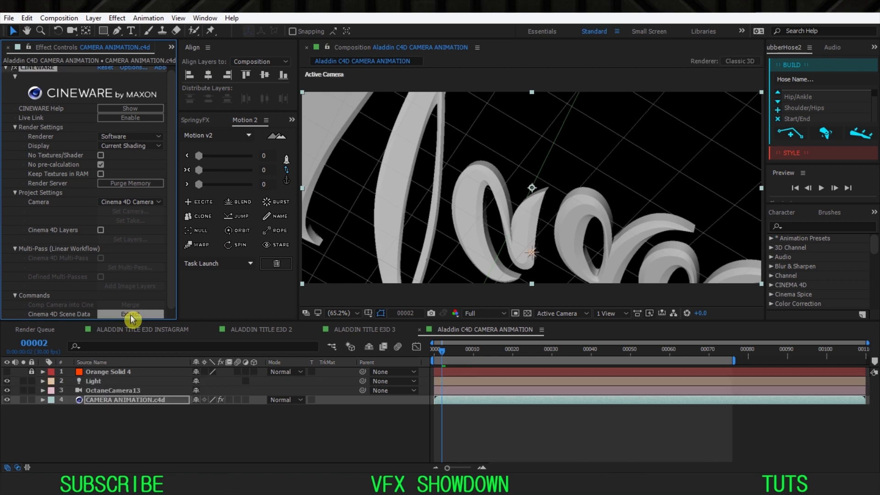
# Select the extracted Light layer, and switch to Cinema 4D to check the matching Light object's coordinates
pyautogui.click(103, 382)
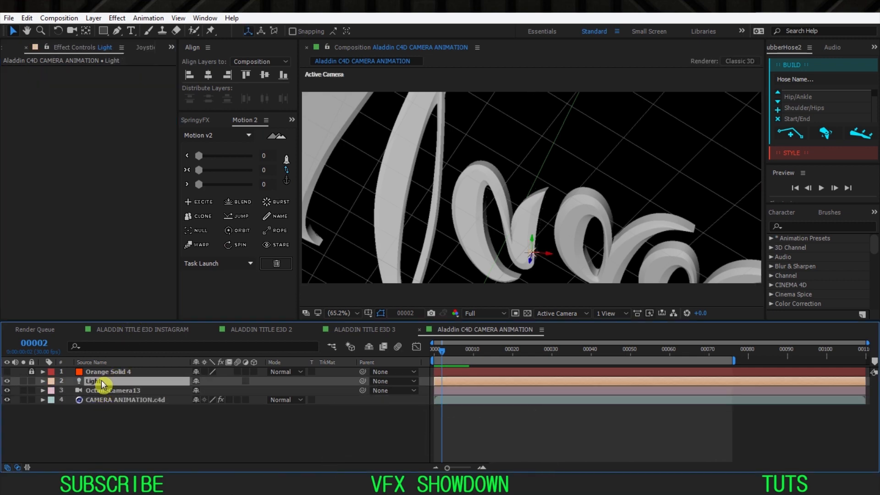
pyautogui.hotkey('alt', 'Tab')
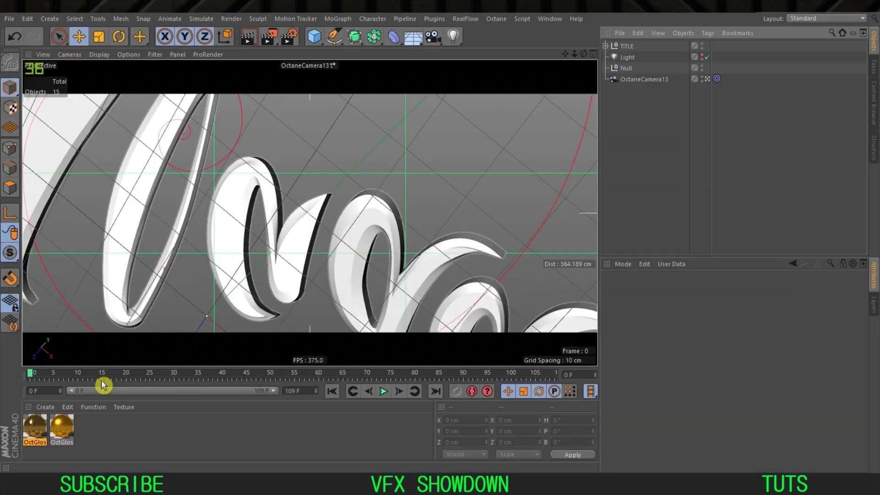
pyautogui.click(628, 58)
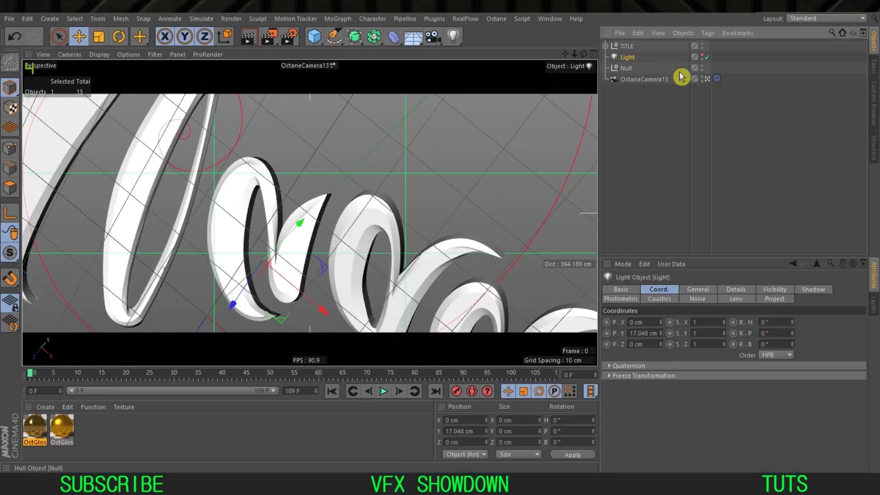
# Leave the OctaneCamera13 view, play the camera animation to frame 63, and examine the title and light from the front
pyautogui.click(707, 78)
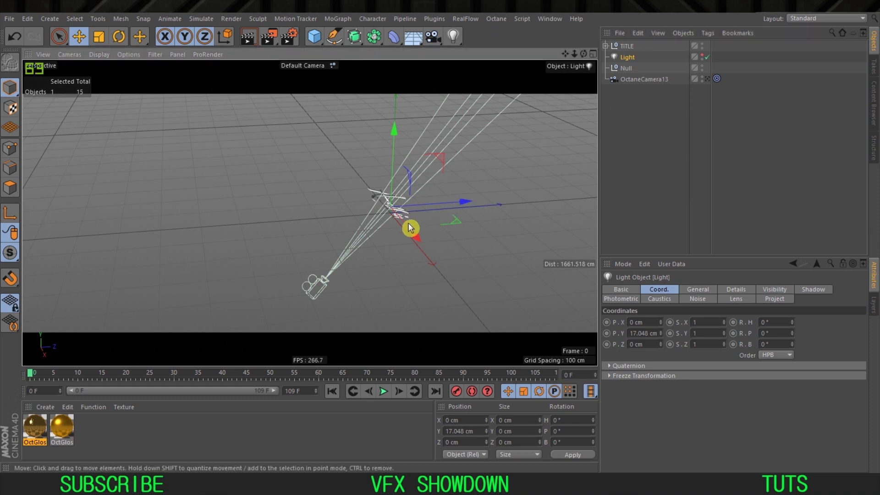
pyautogui.scroll(8, 411, 226)
pyautogui.keyDown('alt'); pyautogui.moveTo(384, 194); pyautogui.dragTo(363, 184); pyautogui.keyUp('alt')
pyautogui.click(384, 392)
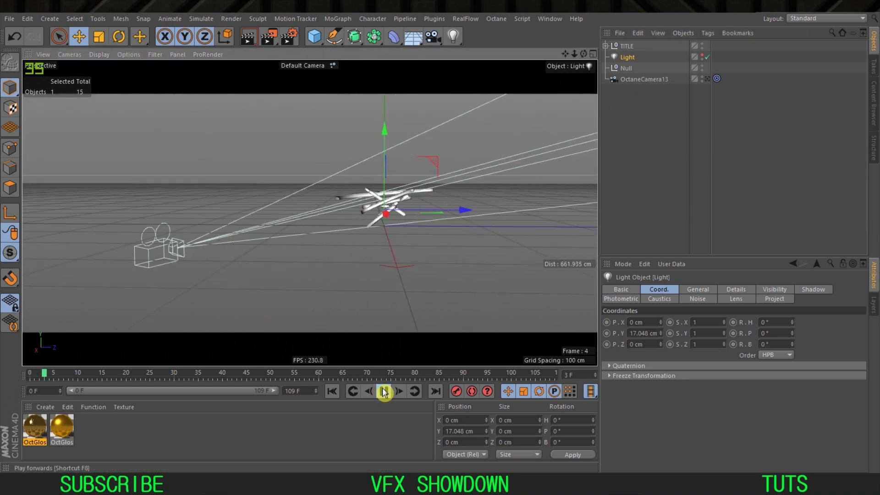
pyautogui.click(384, 392)
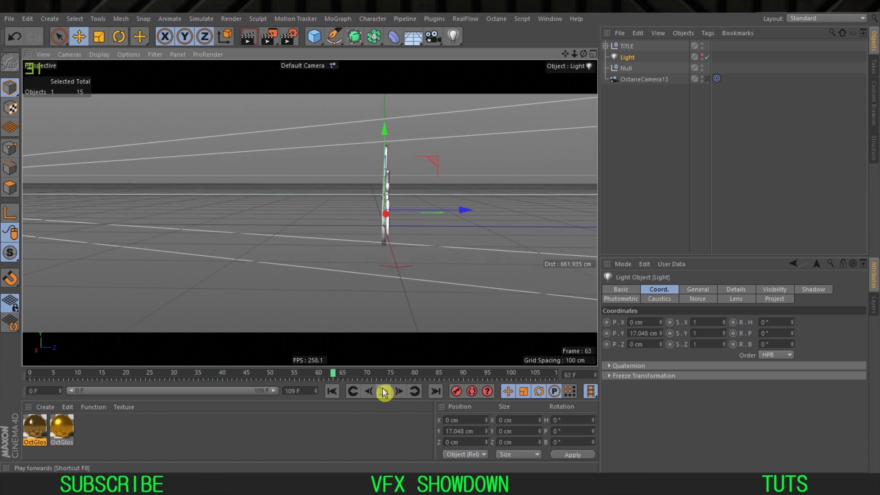
pyautogui.keyDown('alt'); pyautogui.moveTo(383, 221); pyautogui.dragTo(307, 120); pyautogui.keyUp('alt')
pyautogui.hotkey('ctrl', 'z')
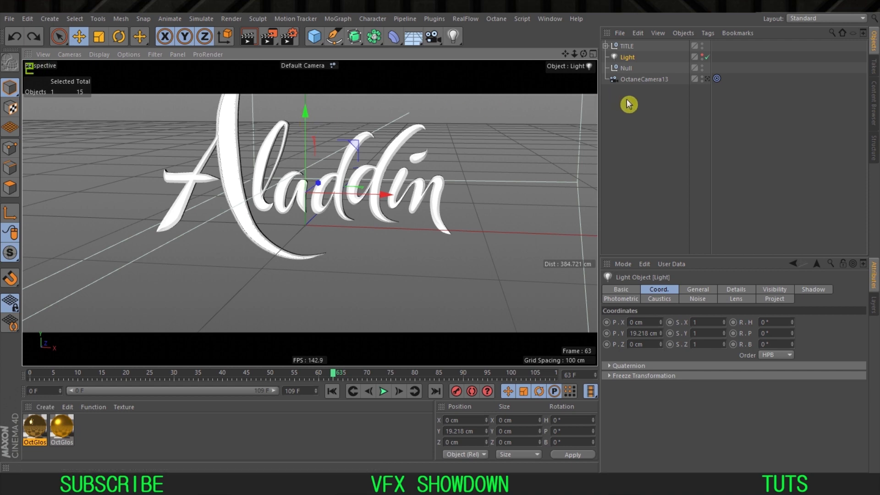
# Switch back to After Effects and show the camera animation composition in the Top view at frame 4
pyautogui.hotkey('alt', 'Tab')
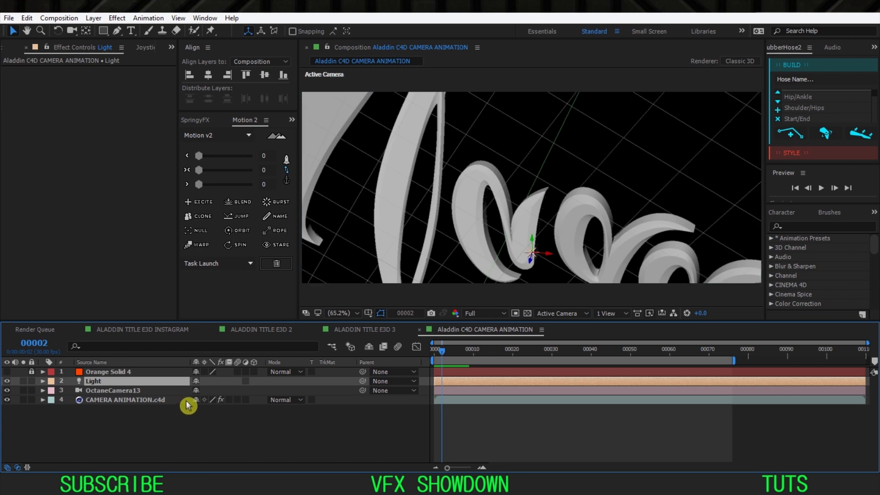
pyautogui.hotkey('alt', 'Tab')
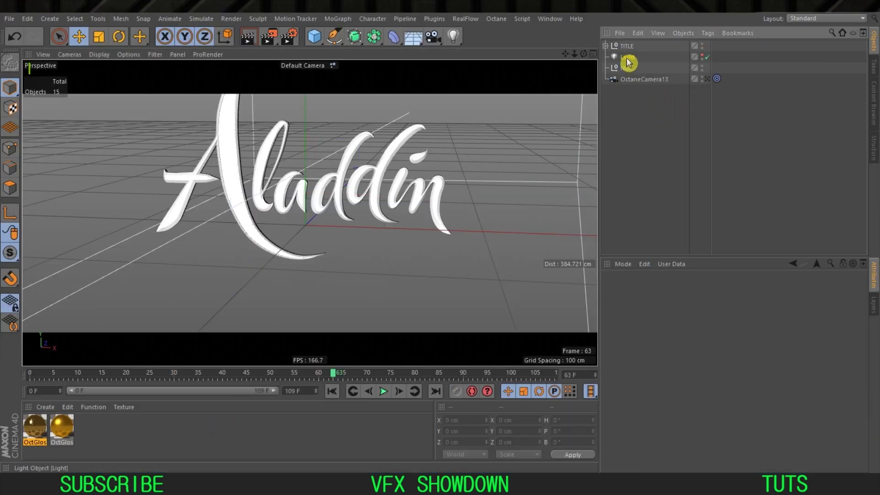
pyautogui.hotkey('alt', 'Tab')
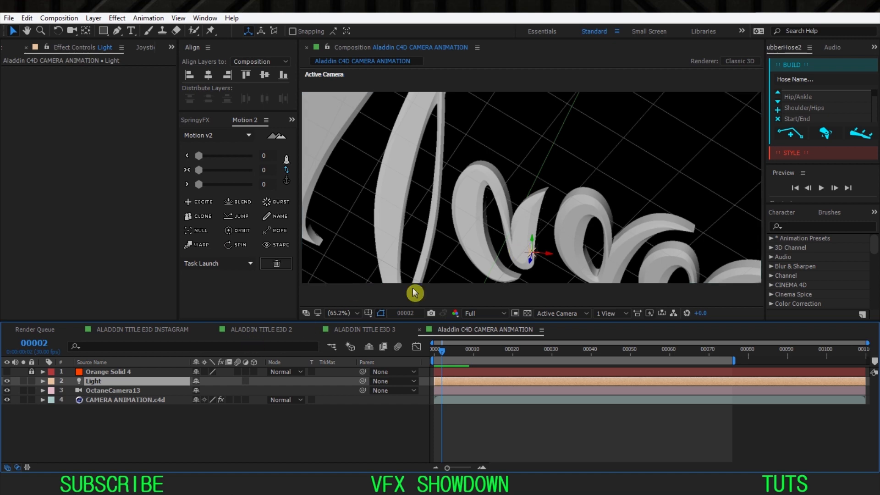
pyautogui.click(451, 349)
pyautogui.click(547, 313)
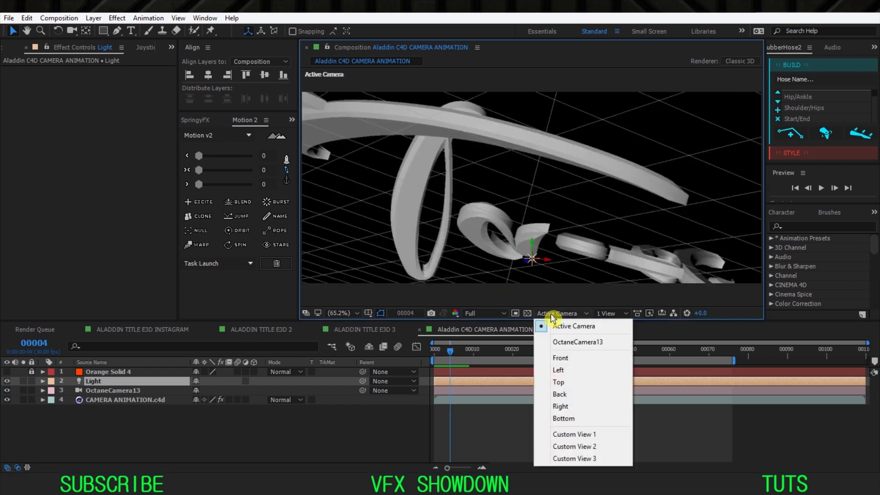
pyautogui.click(560, 374)
pyautogui.scroll(-3, 488, 230)
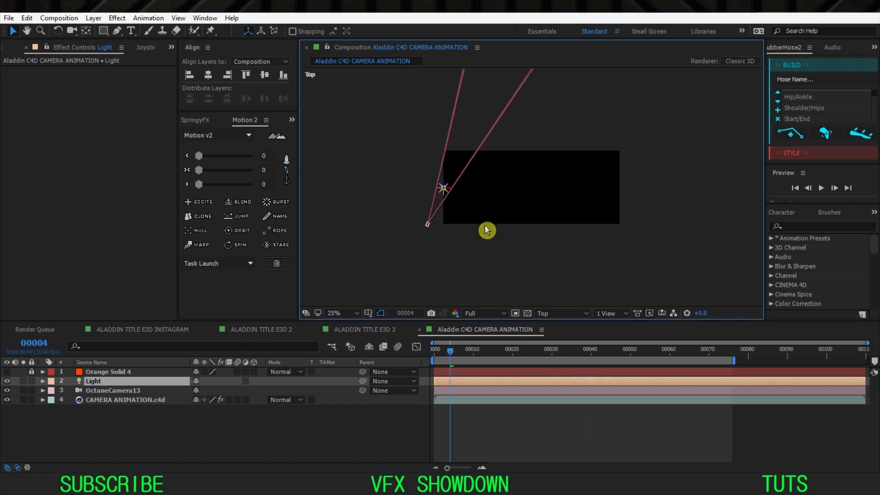
pyautogui.moveTo(485, 223); pyautogui.dragTo(489, 234, button='middle')
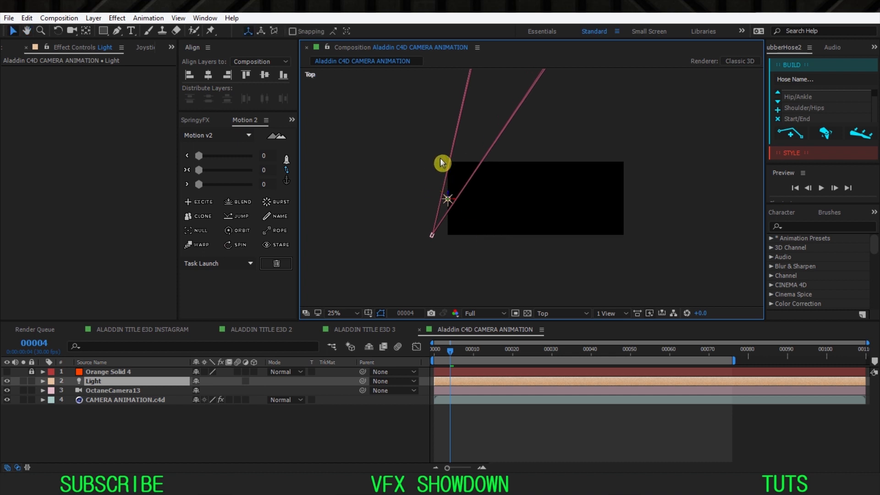
# Frame the extracted camera and light in the Top view at 50% magnification, and return the playhead to frame 0
pyautogui.click(343, 313)
pyautogui.click(360, 128)
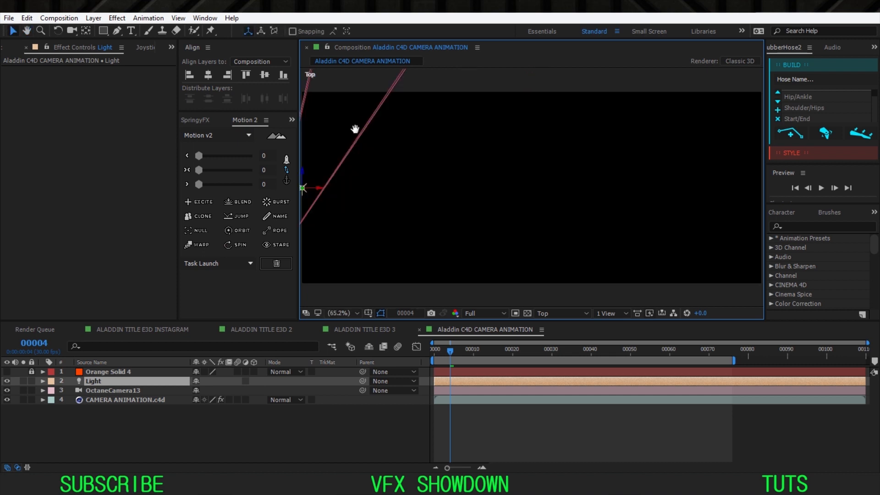
pyautogui.moveTo(357, 130); pyautogui.dragTo(434, 152, button='middle')
pyautogui.moveTo(434, 152); pyautogui.dragTo(395, 135)
pyautogui.scroll(-1, 390, 129)
pyautogui.press('v')
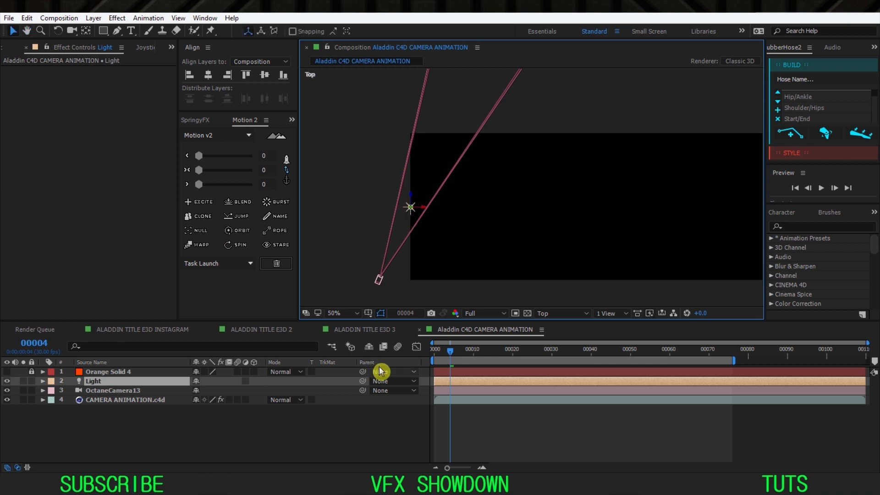
pyautogui.moveTo(453, 353); pyautogui.dragTo(434, 355)
# Add a null object to the camera animation composition and make it a 3D layer
pyautogui.click(129, 431)
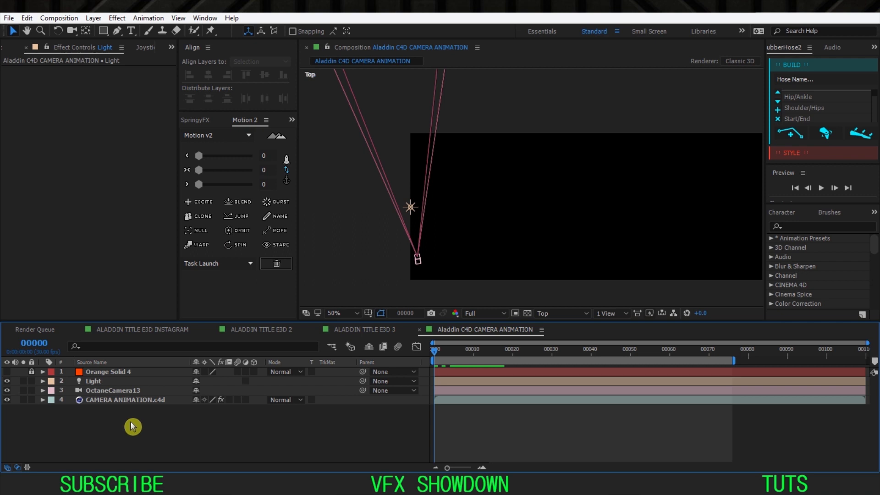
pyautogui.rightClick(119, 429)
pyautogui.moveTo(238, 328)
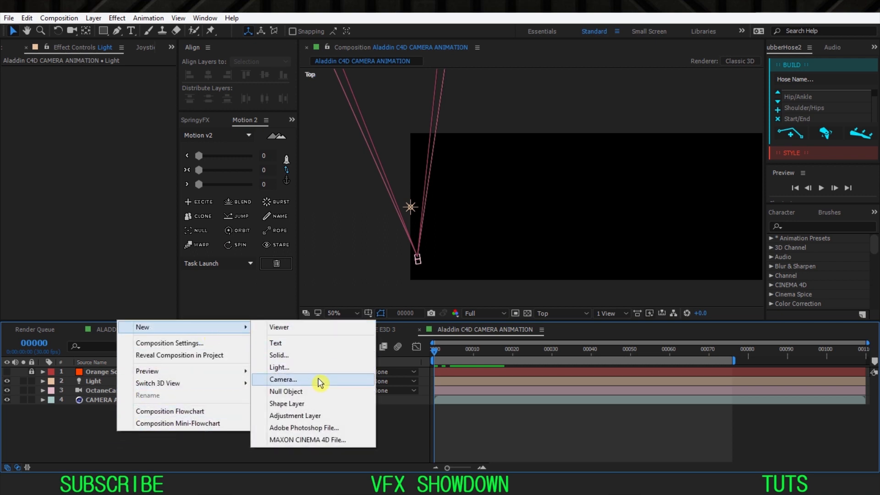
pyautogui.click(305, 392)
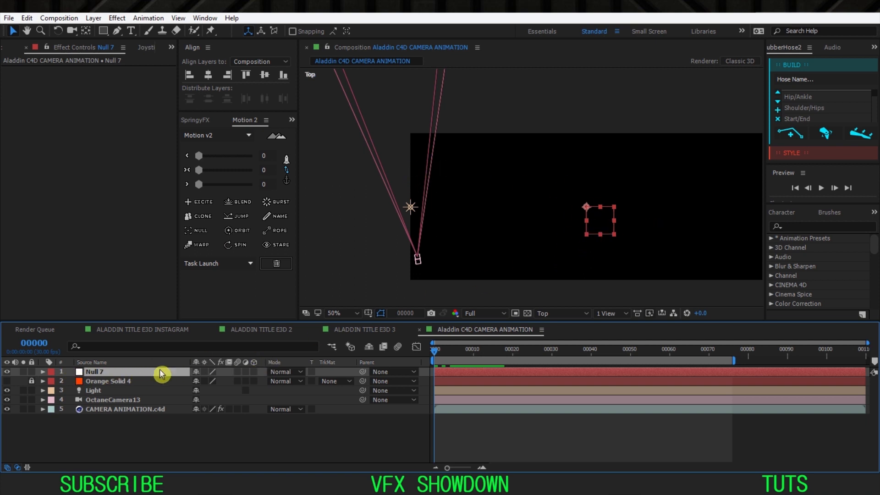
# Parent the Light and OctaneCamera13 layers to the new null
pyautogui.click(113, 392)
pyautogui.keyDown('shift'); pyautogui.click(114, 400); pyautogui.keyUp('shift')
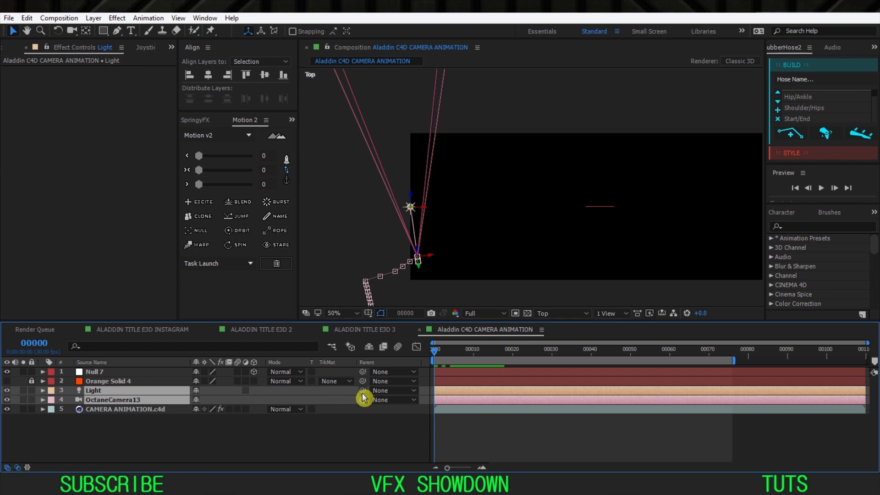
pyautogui.moveTo(363, 400); pyautogui.dragTo(134, 376)
pyautogui.click(133, 372)
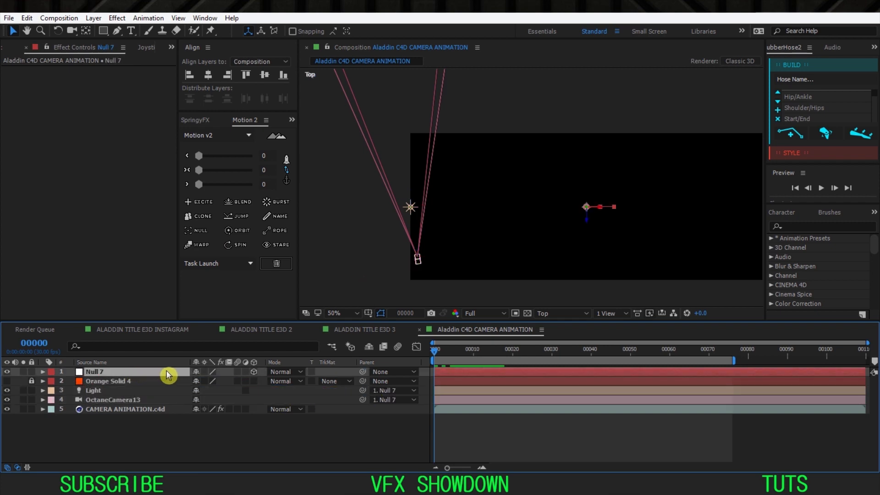
# In the Top view, move the null to about 1285, 267, -204 so the light and camera shift toward the composition center
pyautogui.press('p')
pyautogui.moveTo(201, 381); pyautogui.dragTo(563, 374)
pyautogui.moveTo(563, 374); pyautogui.dragTo(551, 374)
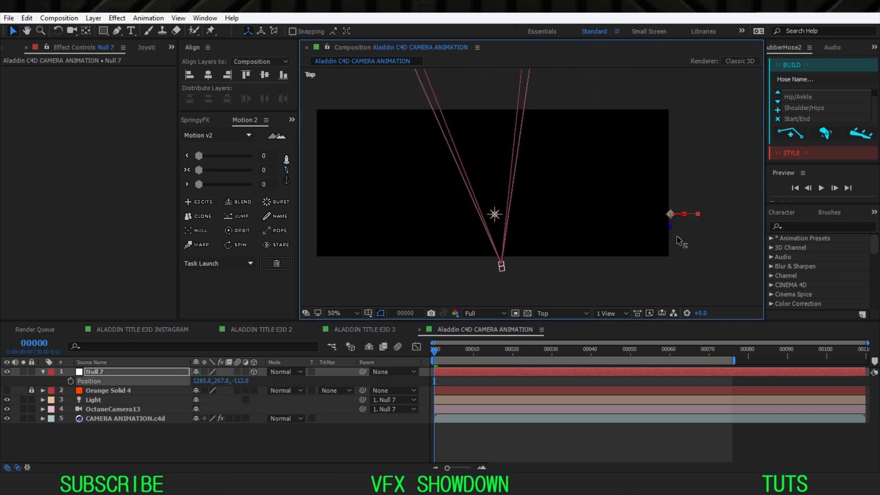
pyautogui.moveTo(677, 235); pyautogui.dragTo(682, 262)
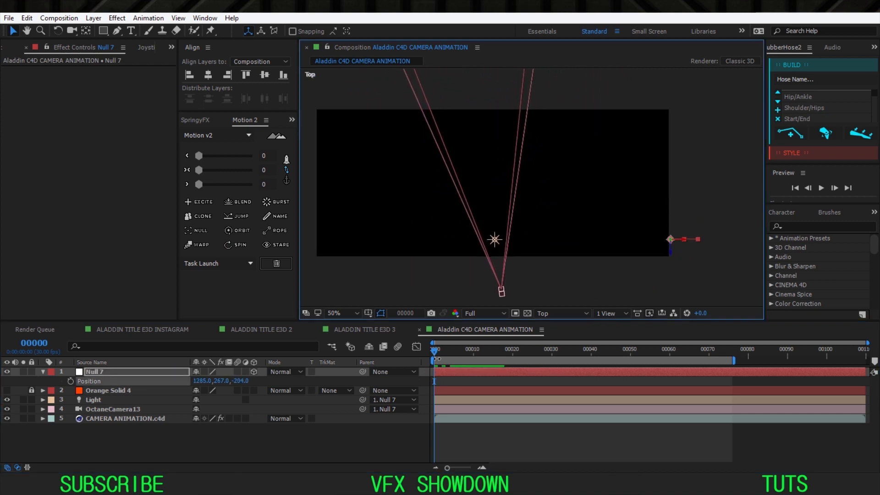
# Try deleting the null, and check the title through the Active Camera view fitted up to 100%
pyautogui.moveTo(437, 359); pyautogui.dragTo(163, 379)
pyautogui.press('Delete')
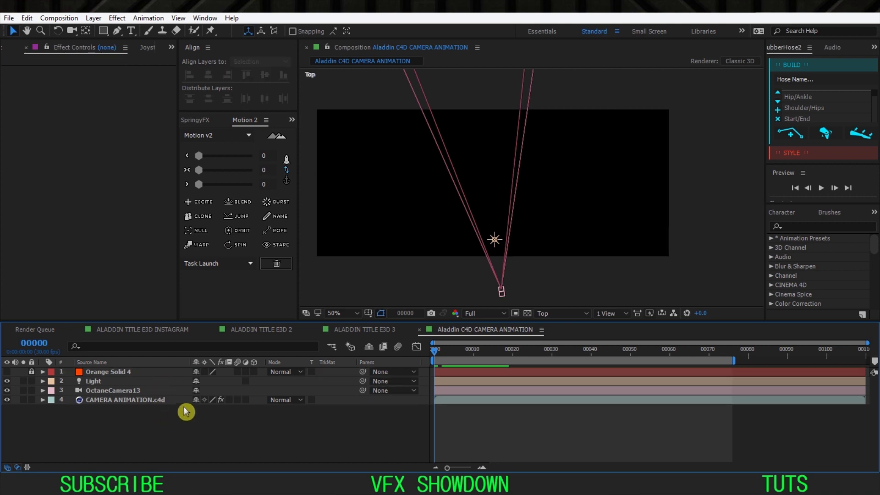
pyautogui.click(552, 315)
pyautogui.click(553, 326)
pyautogui.click(359, 310)
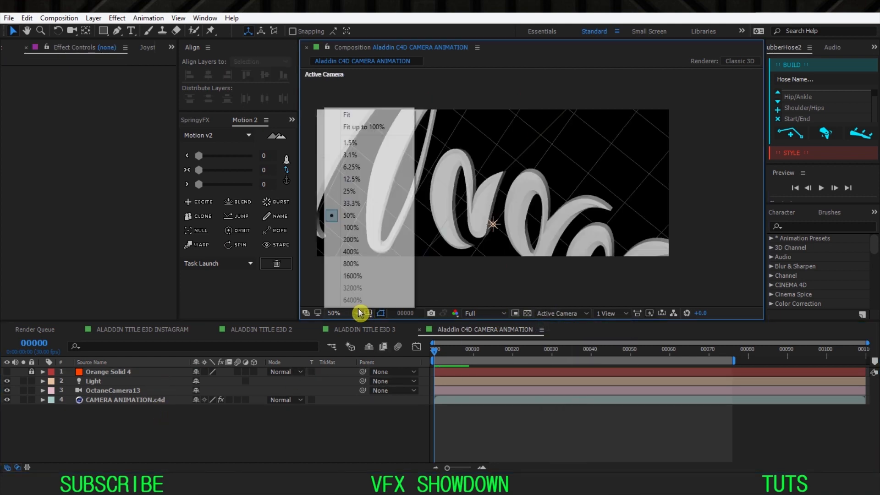
pyautogui.click(362, 127)
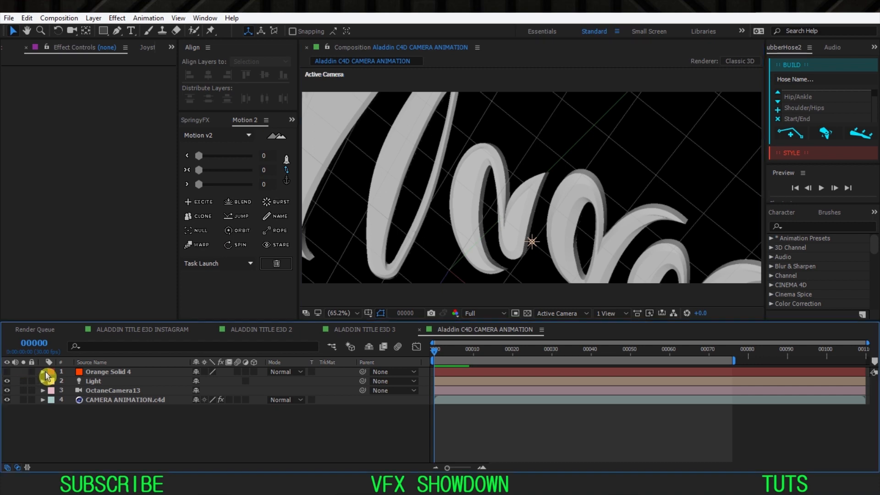
pyautogui.click(108, 372)
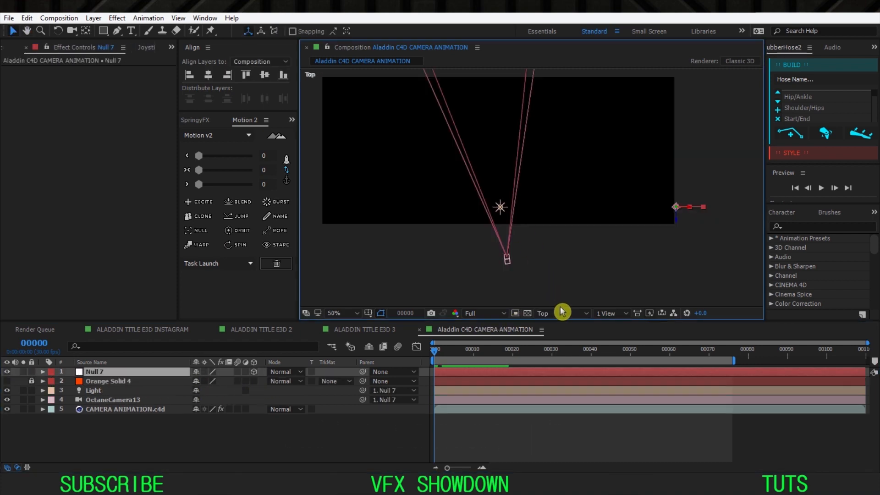
# Turn on the Title/Action Safe guides and, in the Left view, move the null until the light sits on the center mark
pyautogui.click(563, 316)
pyautogui.click(567, 371)
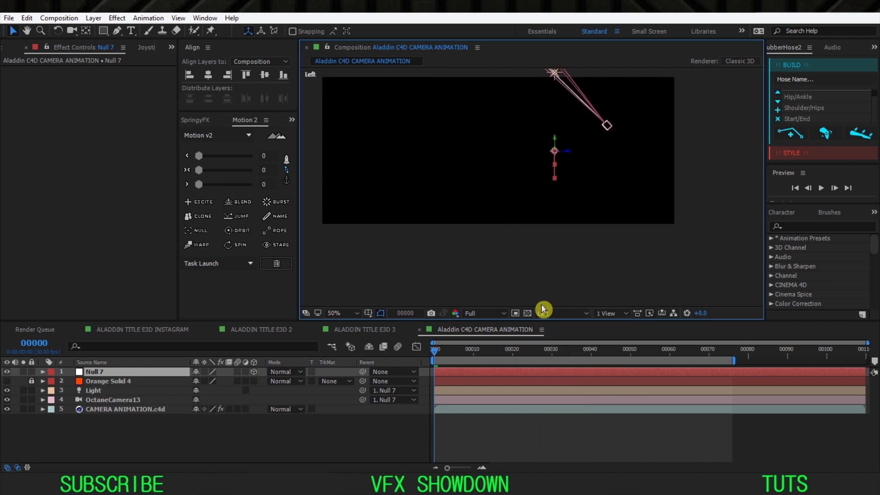
pyautogui.press('h')
pyautogui.moveTo(526, 183); pyautogui.dragTo(543, 238)
pyautogui.press('v')
pyautogui.click(381, 313)
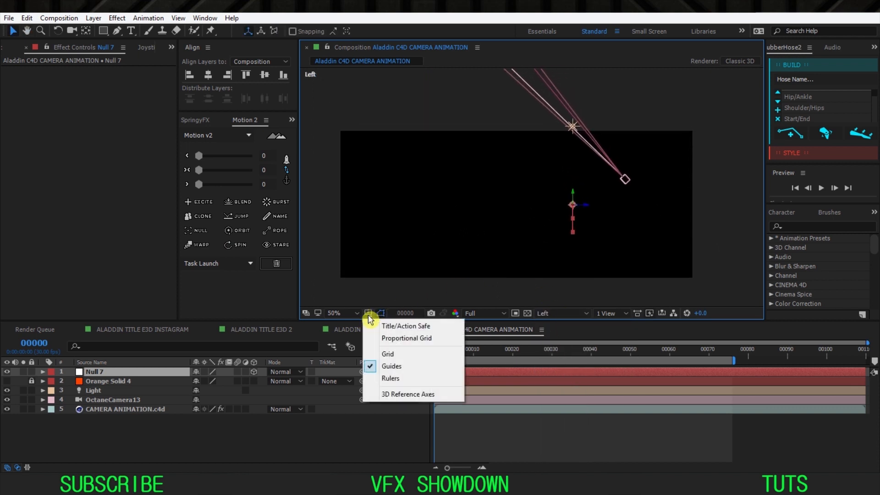
pyautogui.click(390, 322)
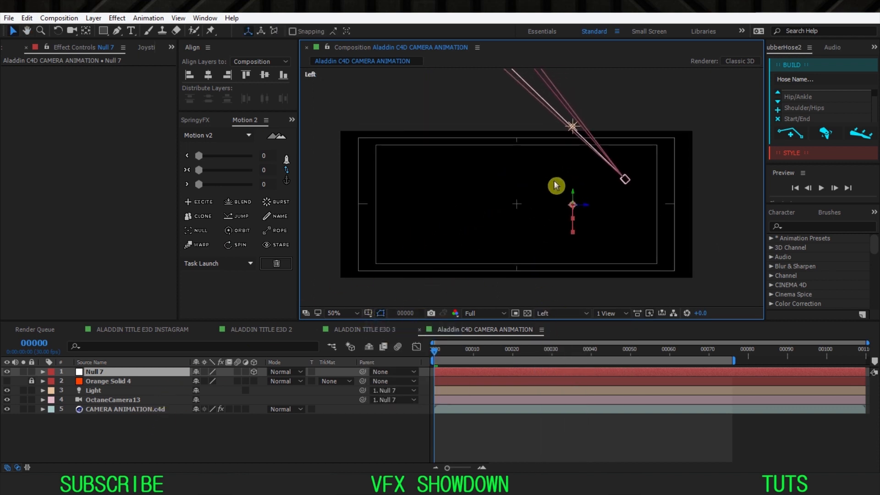
pyautogui.moveTo(573, 192); pyautogui.dragTo(526, 279)
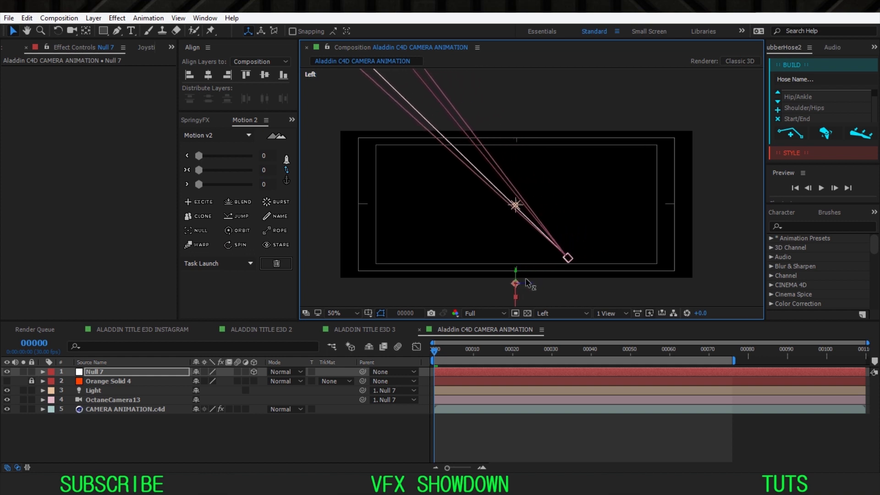
# Nudge the null sideways in the Top view to center the light, and return to the Active Camera view
pyautogui.click(545, 310)
pyautogui.click(560, 389)
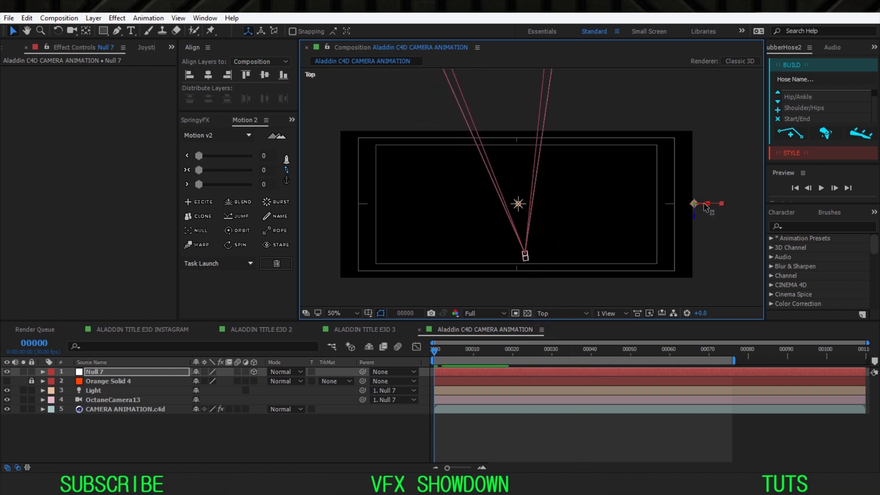
pyautogui.moveTo(706, 207); pyautogui.dragTo(705, 208)
pyautogui.click(585, 314)
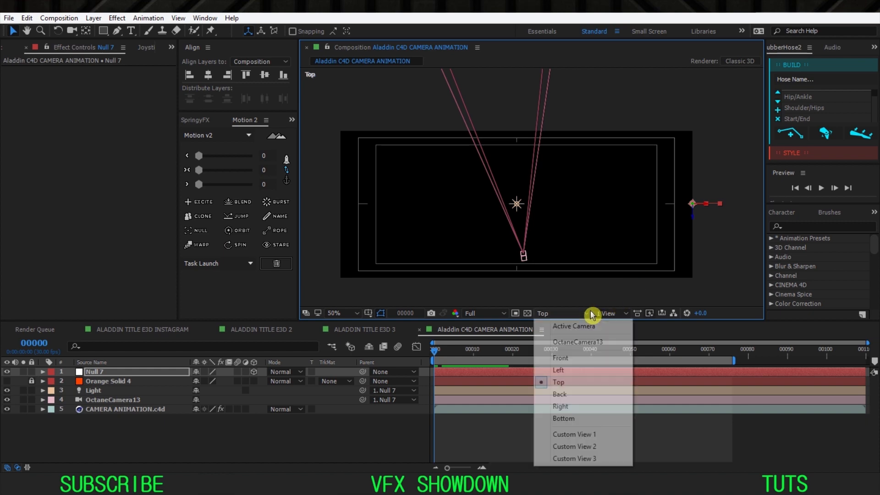
pyautogui.click(571, 327)
pyautogui.click(92, 419)
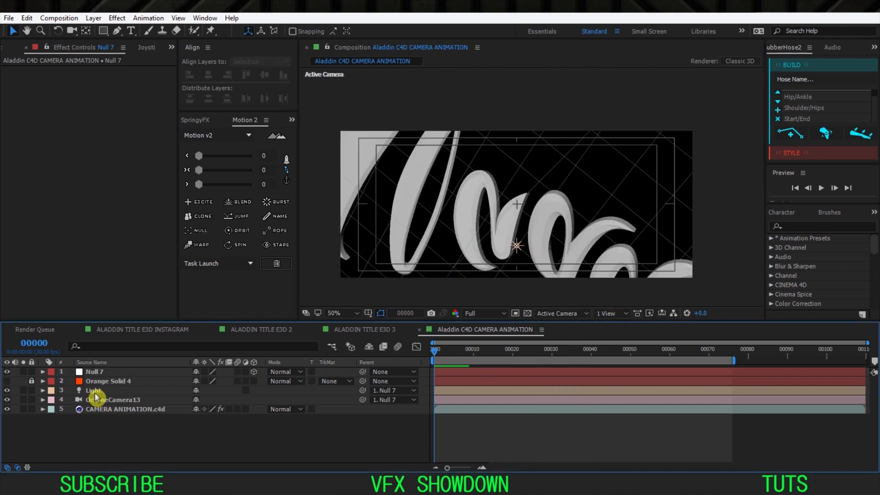
# Unlock the Orange Solid 4 layer, make it 3D and turn on its visibility
pyautogui.click(32, 381)
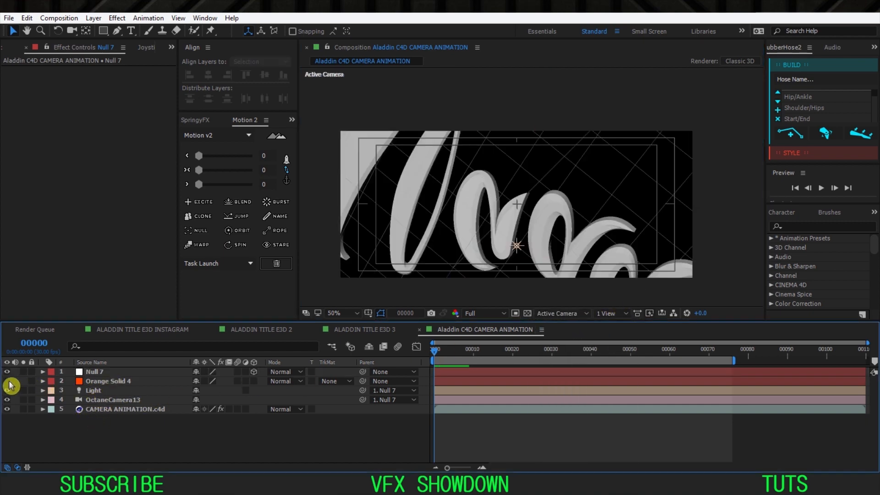
pyautogui.click(92, 382)
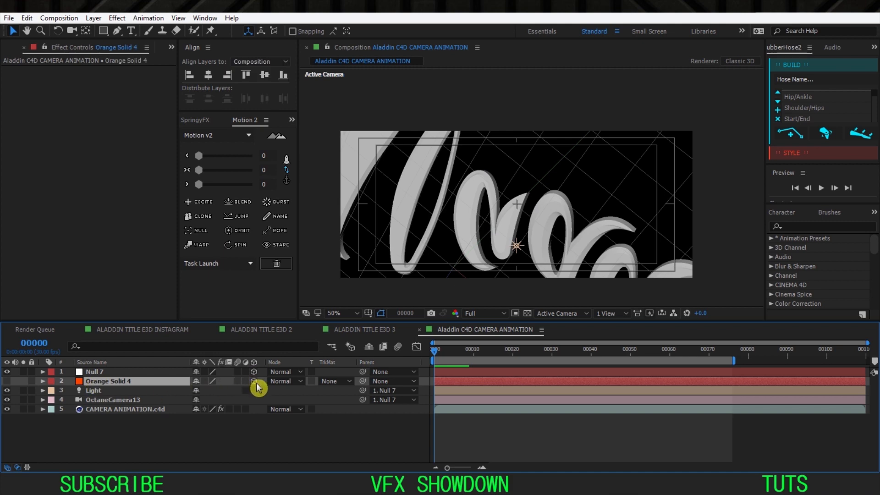
pyautogui.click(7, 389)
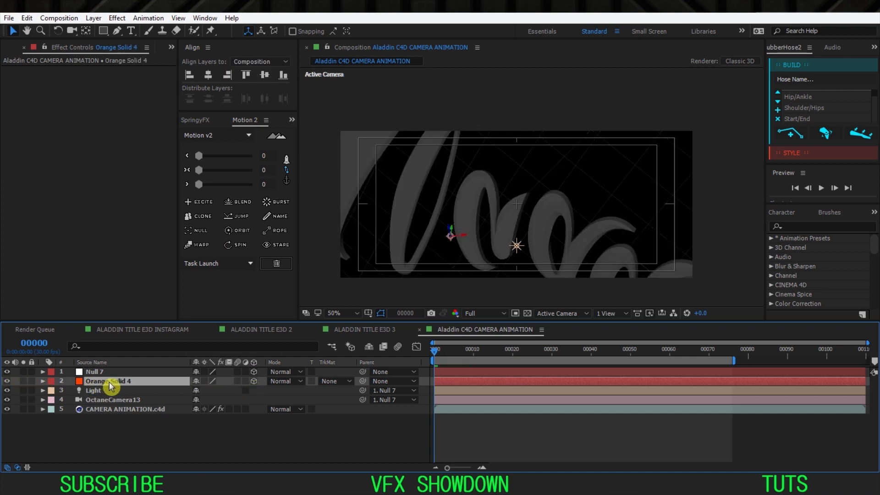
# Set Orange Solid 4's position to 640, 267, 0 and its scale to 5% on all axes, and select it
pyautogui.press('t')
pyautogui.press('s')
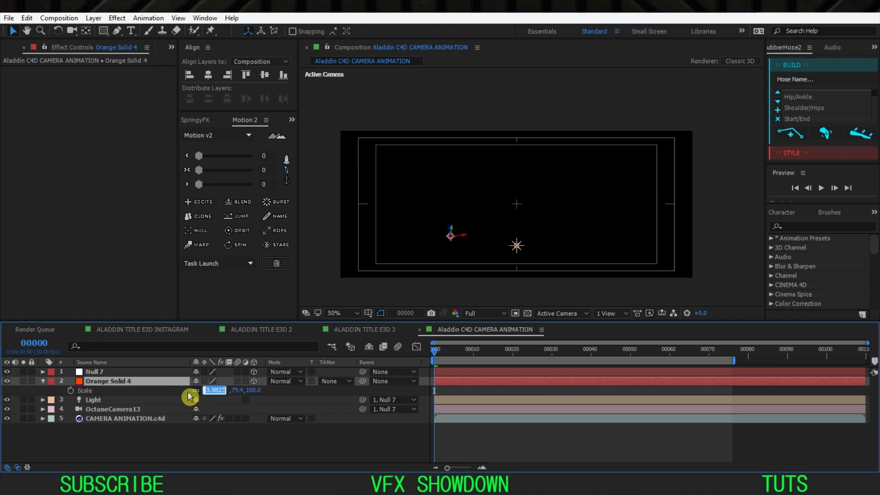
pyautogui.write('0')
pyautogui.press('Return')
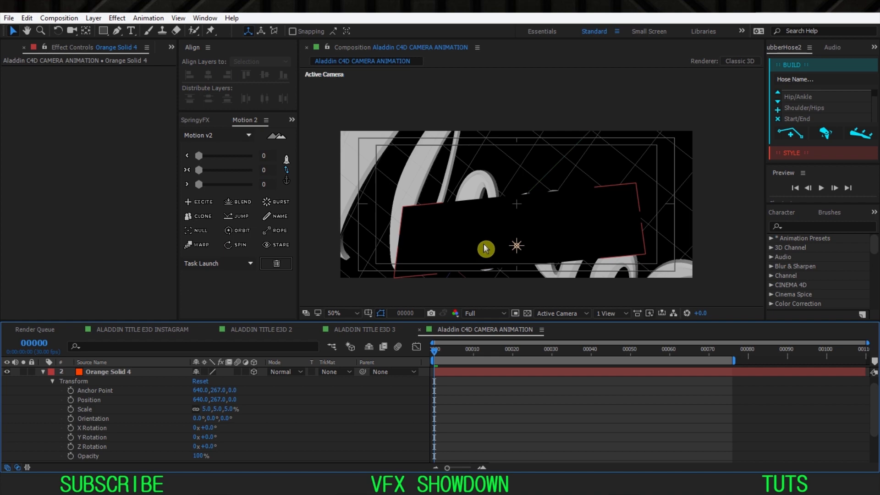
pyautogui.click(480, 250)
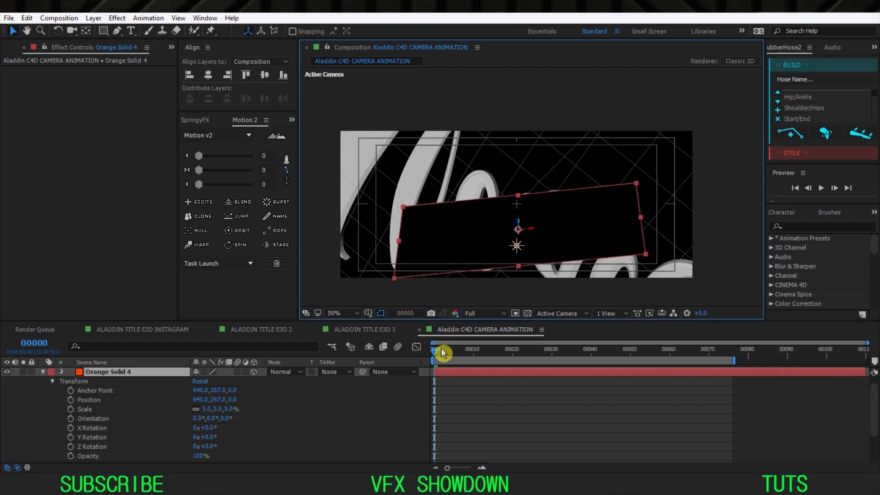
# Scrub and play the opening frames of the camera animation composition to check how the black solid appears
pyautogui.moveTo(443, 353); pyautogui.dragTo(435, 373)
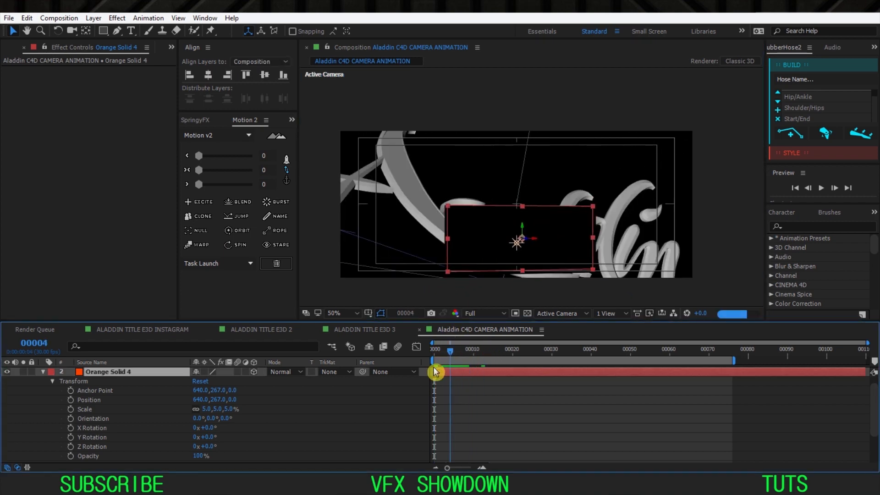
pyautogui.press('space')
pyautogui.click(403, 379)
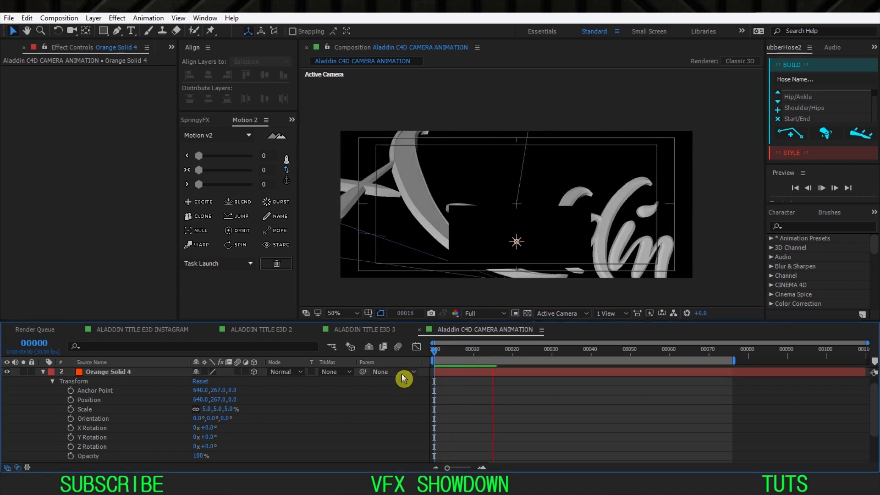
# Display layer names in the timeline and set the Accepts Shadows material option of Orange Solid 4 to Only
pyautogui.click(164, 363)
pyautogui.click(153, 372)
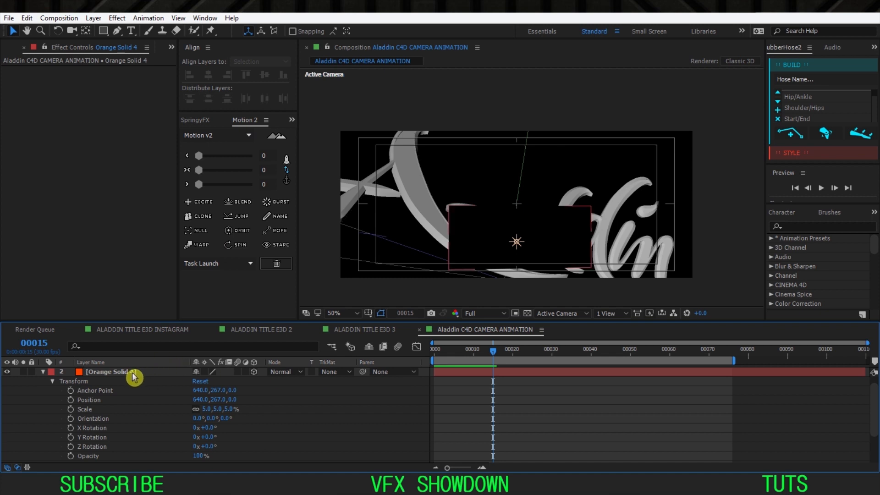
pyautogui.click(133, 373)
pyautogui.press('a')
pyautogui.press('a')
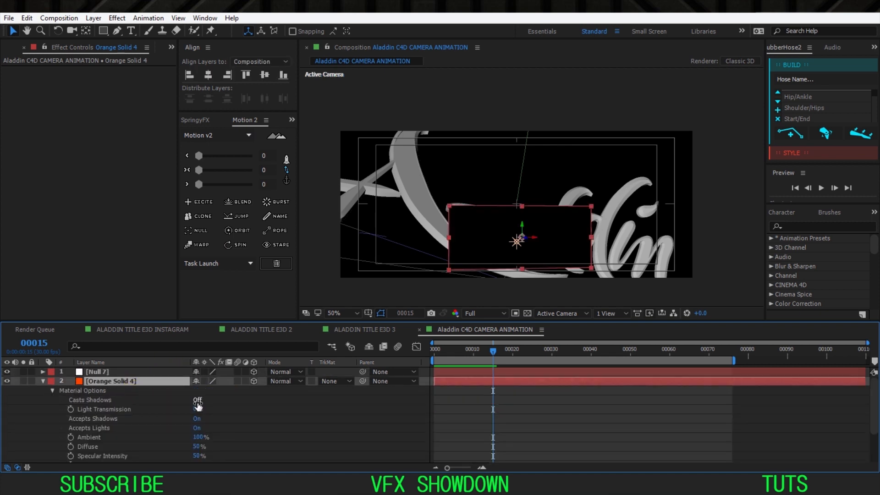
pyautogui.click(198, 419)
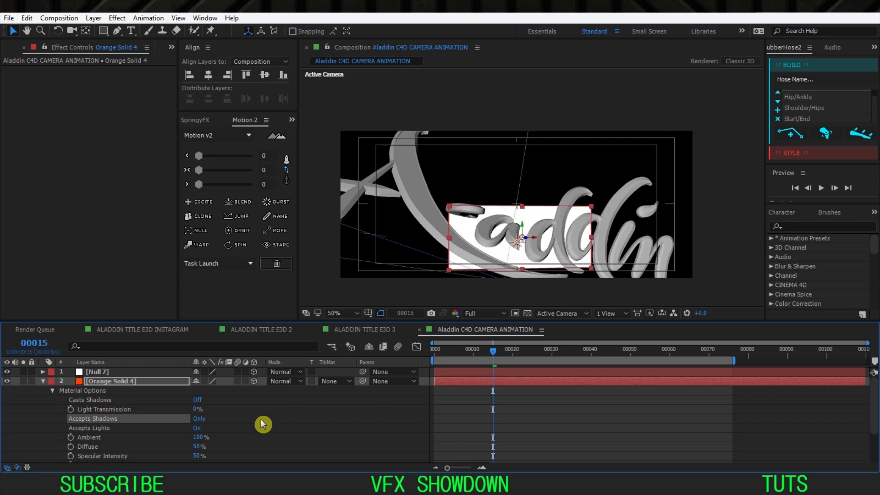
# Preview the title's camera animation from the first frame with the shadow-only solid
pyautogui.press('space')
pyautogui.click(436, 359)
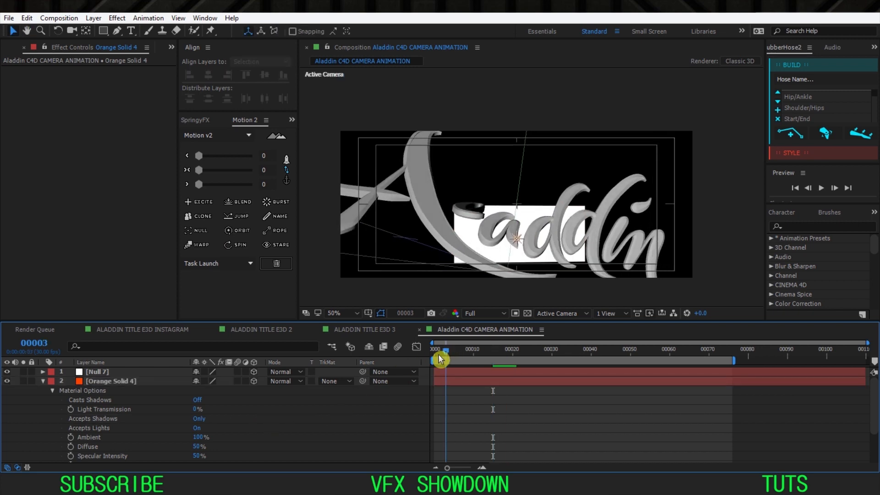
pyautogui.press('space')
pyautogui.press('space')
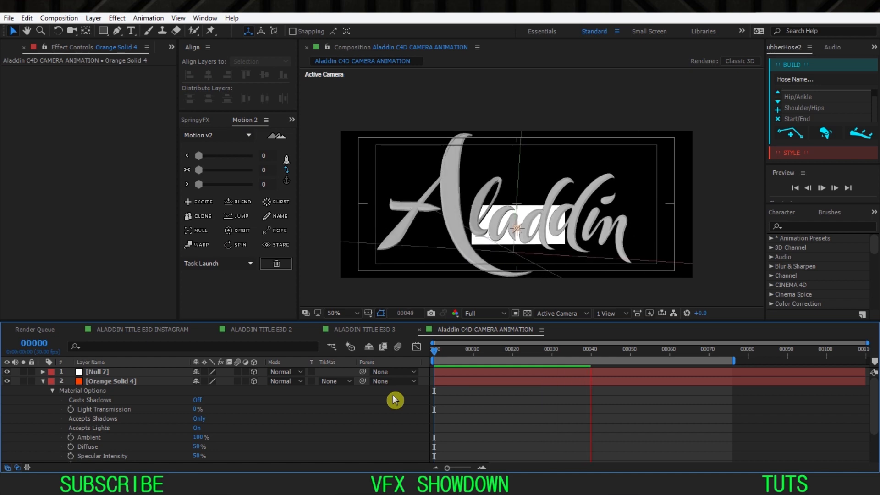
pyautogui.click(436, 356)
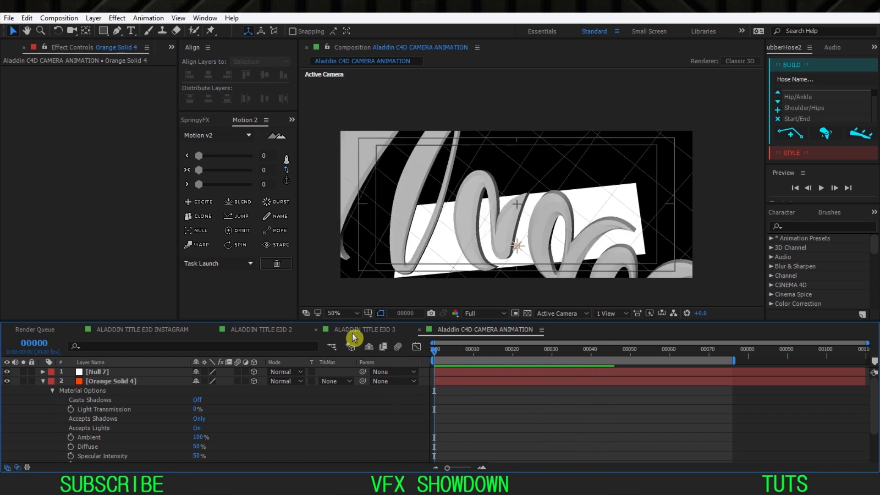
# Open the ALADDIN TITLE E3D 2 composition and set the viewer magnification to Fit up to 100%
pyautogui.click(275, 331)
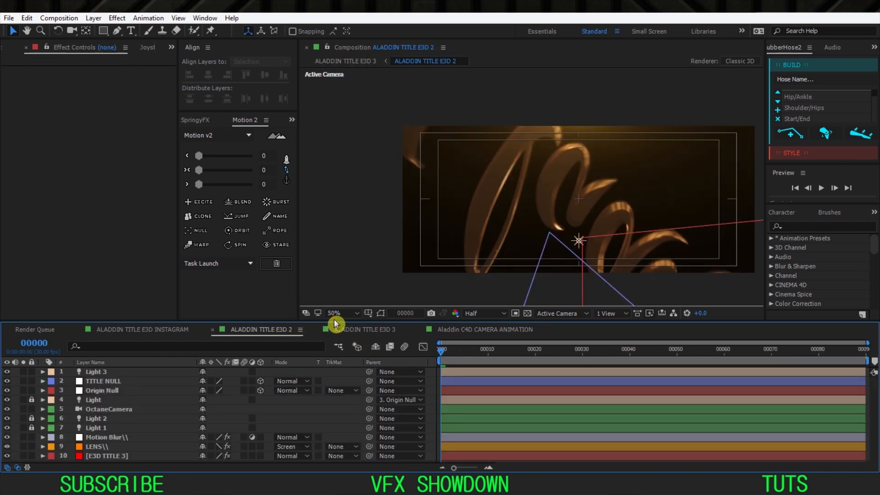
pyautogui.moveTo(335, 320); pyautogui.dragTo(337, 313)
pyautogui.click(342, 305)
pyautogui.click(351, 120)
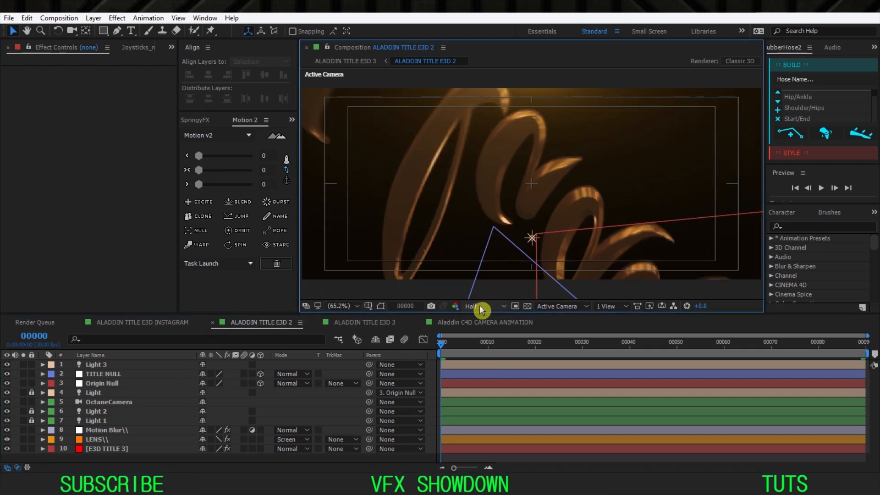
# Examine the camera and light layout from the Top view over the opening frames, and return to Active Camera
pyautogui.click(563, 306)
pyautogui.click(559, 375)
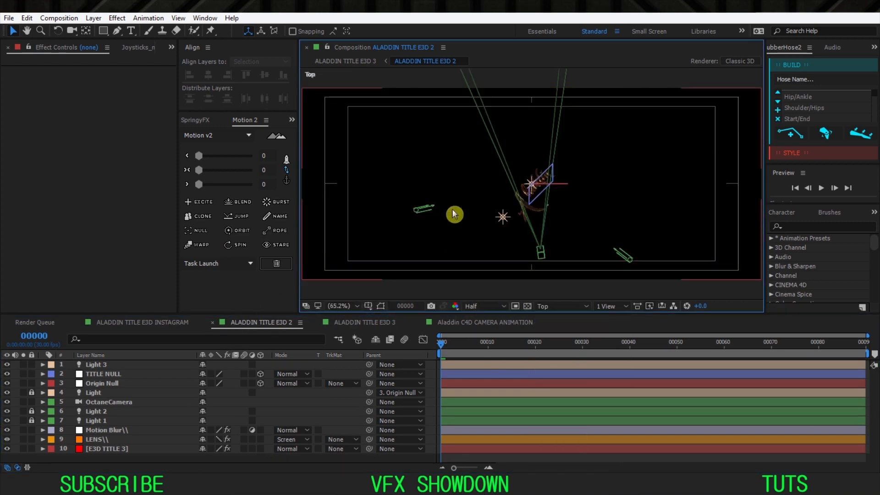
pyautogui.scroll(1, 489, 222)
pyautogui.moveTo(486, 212); pyautogui.dragTo(470, 165, button='middle')
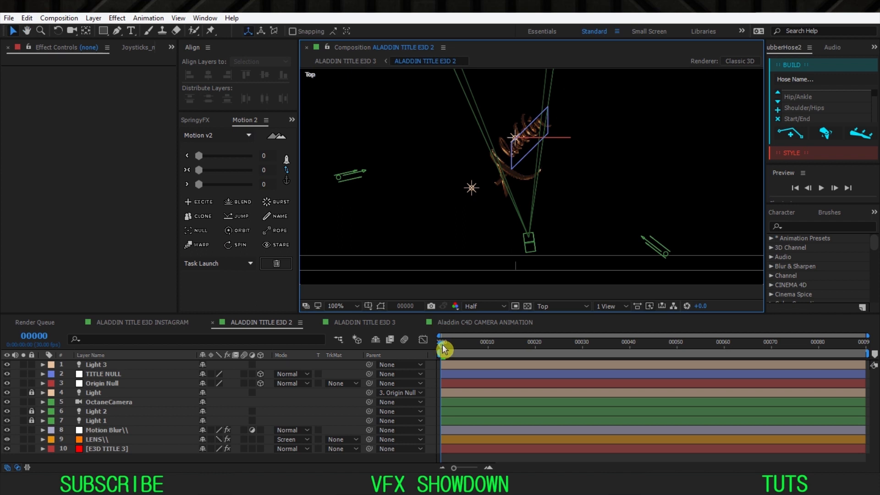
pyautogui.moveTo(442, 345); pyautogui.dragTo(463, 349)
pyautogui.moveTo(463, 349); pyautogui.dragTo(481, 348)
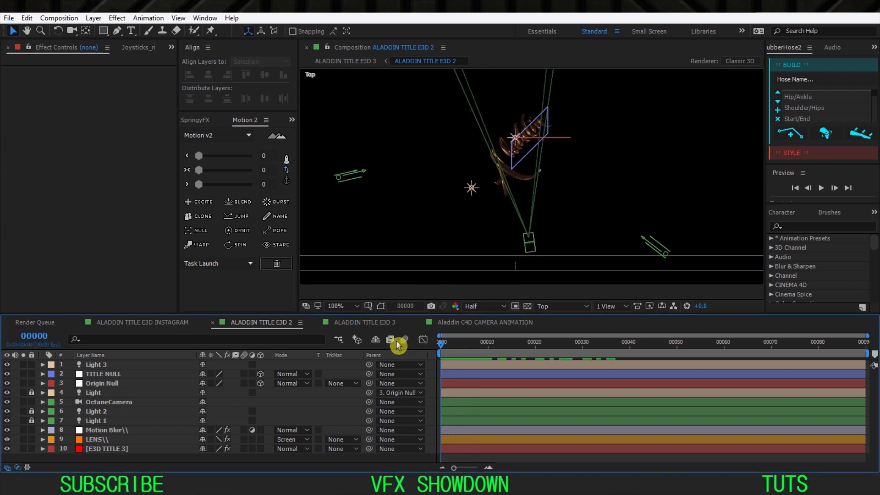
pyautogui.click(580, 306)
pyautogui.click(575, 319)
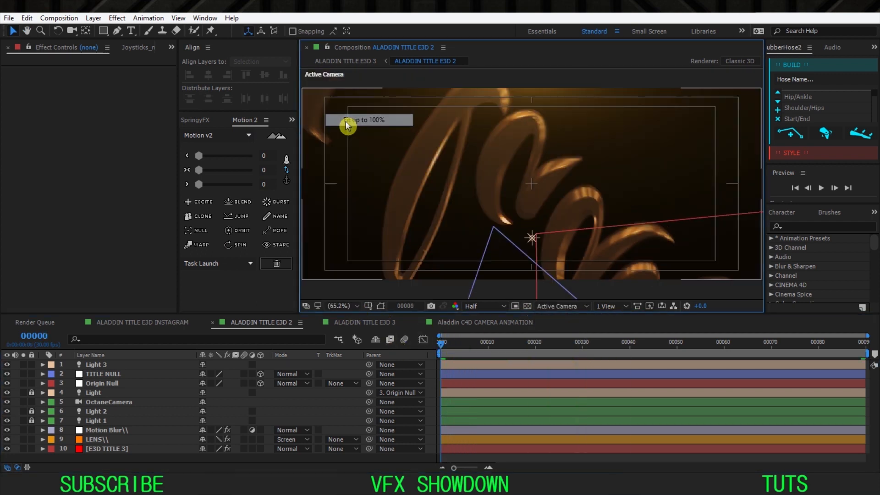
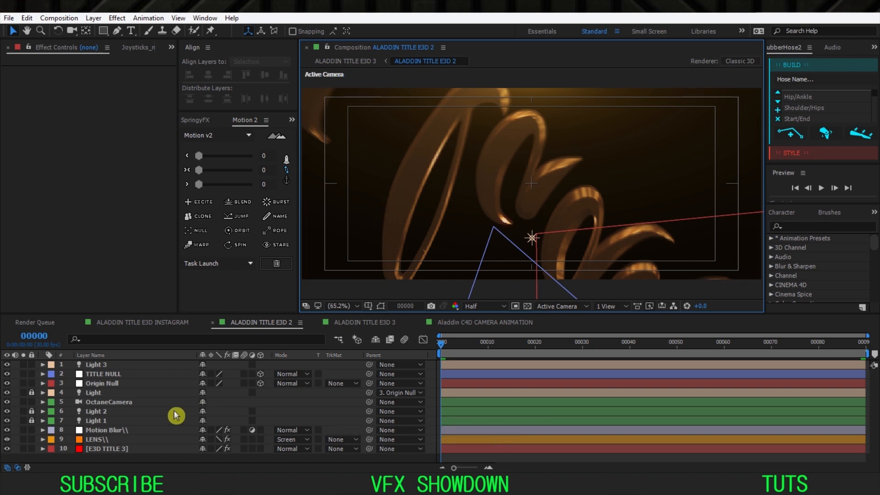
# Open the Element scene setup of the E3D TITLE 3 layer, collapse Group Folder Copy and hide it
pyautogui.click(131, 451)
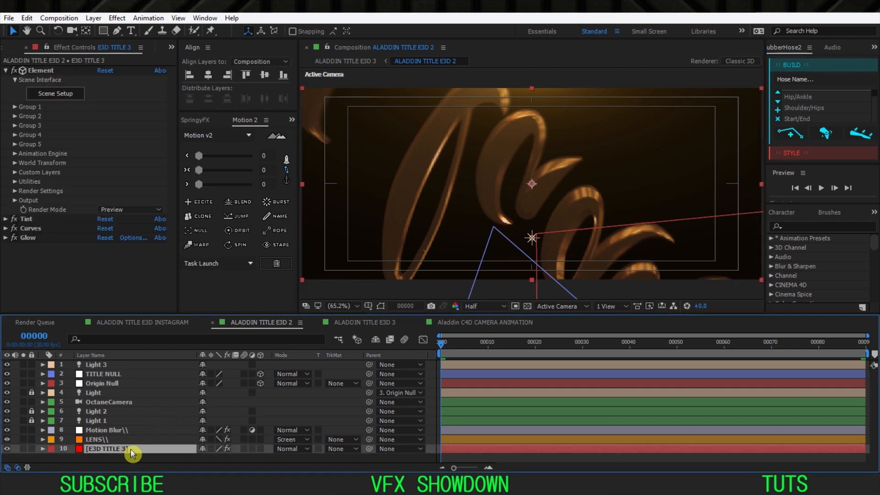
pyautogui.click(52, 95)
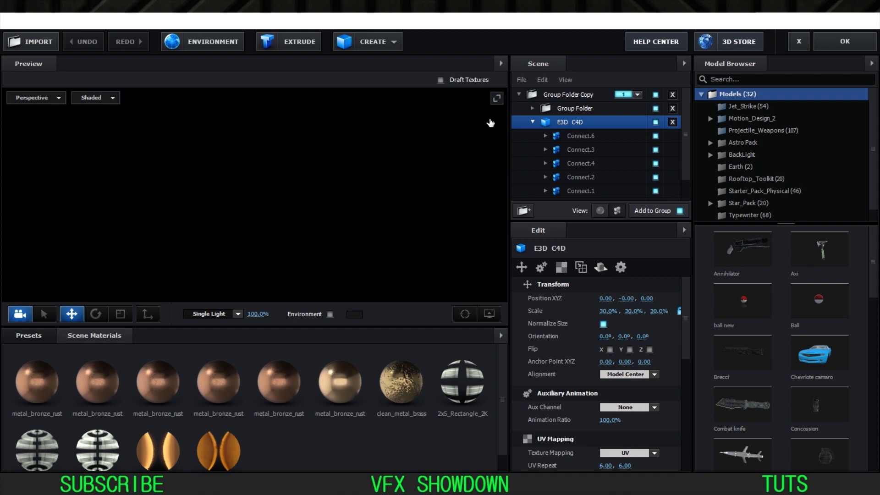
pyautogui.click(533, 124)
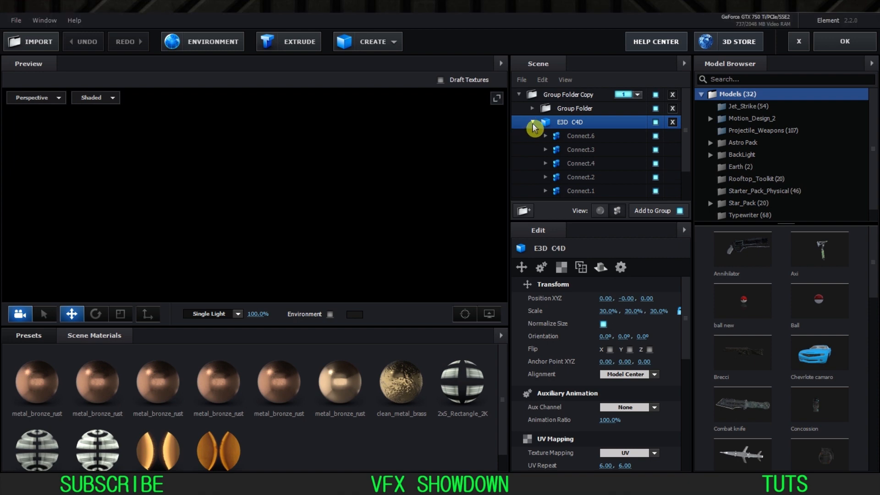
pyautogui.click(644, 118)
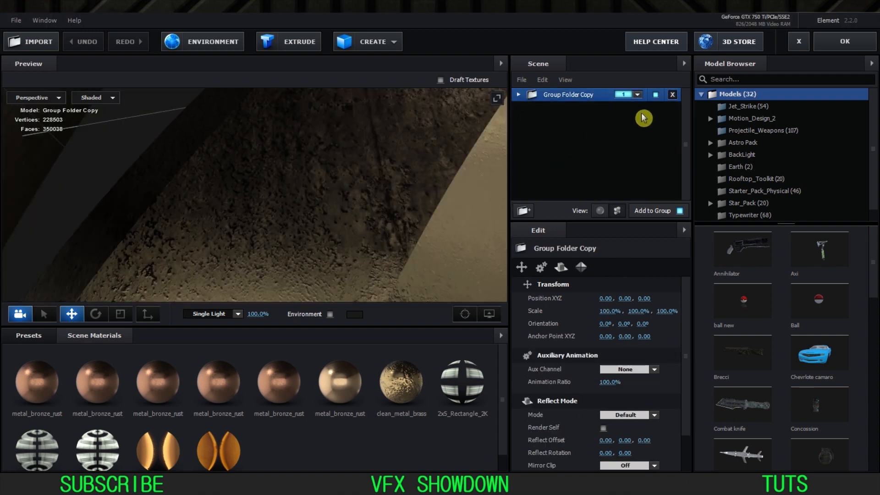
pyautogui.click(656, 95)
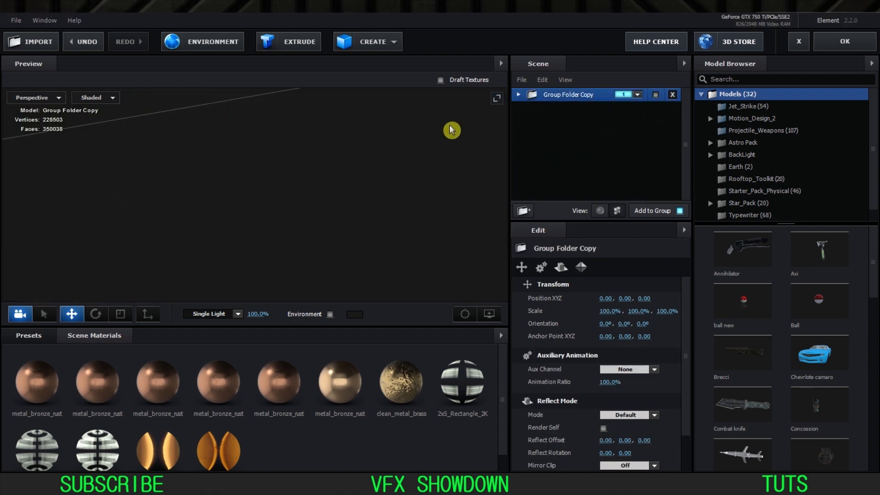
# Import the E3D C4D file from the Aladdin Title folder as a 3D object, accepting the default import preferences
pyautogui.click(17, 23)
pyautogui.moveTo(55, 36)
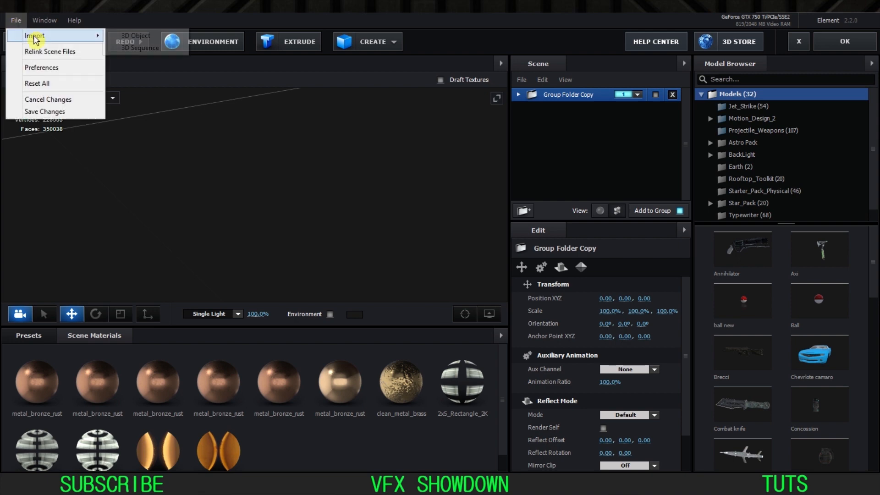
pyautogui.click(154, 39)
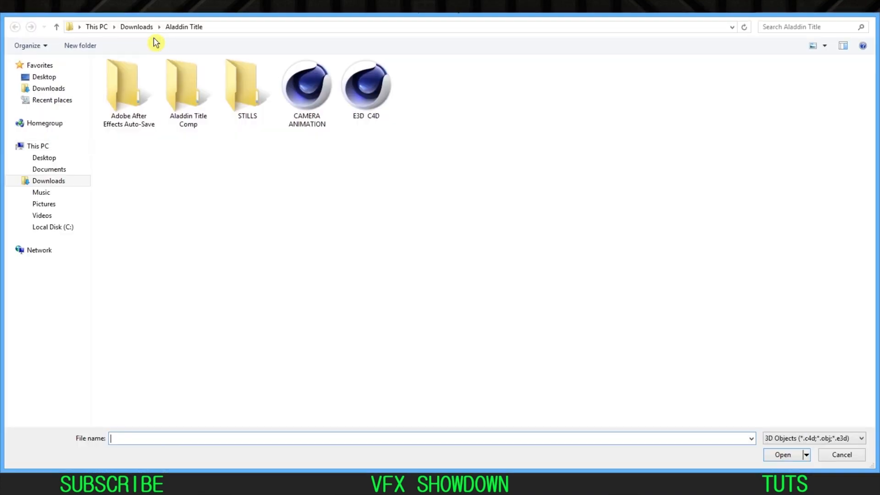
pyautogui.click(371, 89)
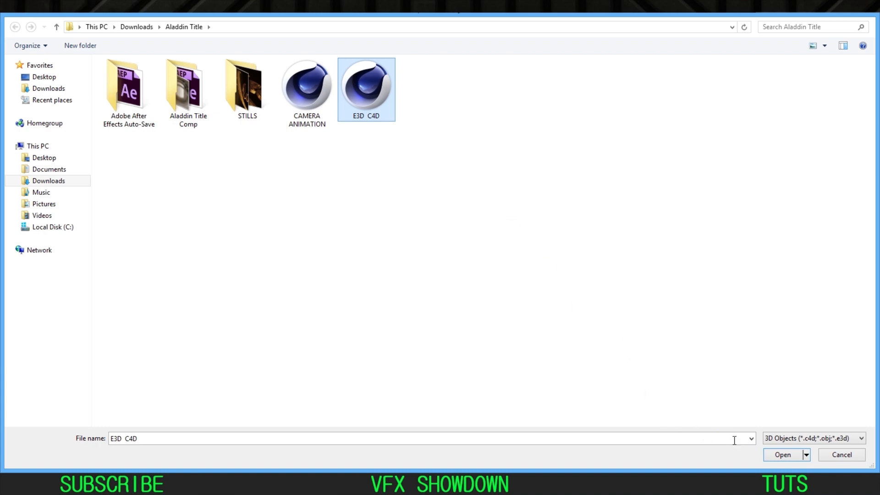
pyautogui.click(774, 456)
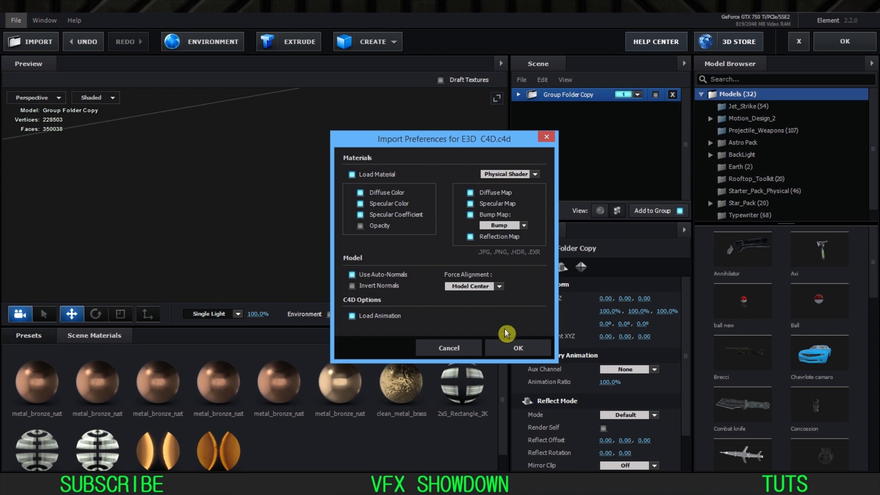
pyautogui.click(515, 347)
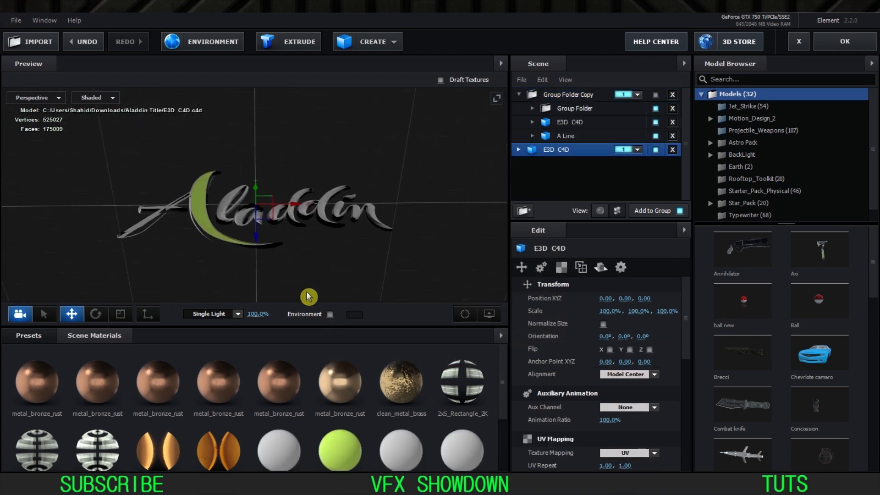
# Expand the imported E3D C4D model and its Connect part down to the materials, inspecting the title from an angle
pyautogui.moveTo(260, 223); pyautogui.dragTo(295, 229)
pyautogui.click(520, 151)
pyautogui.scroll(-3, 547, 166)
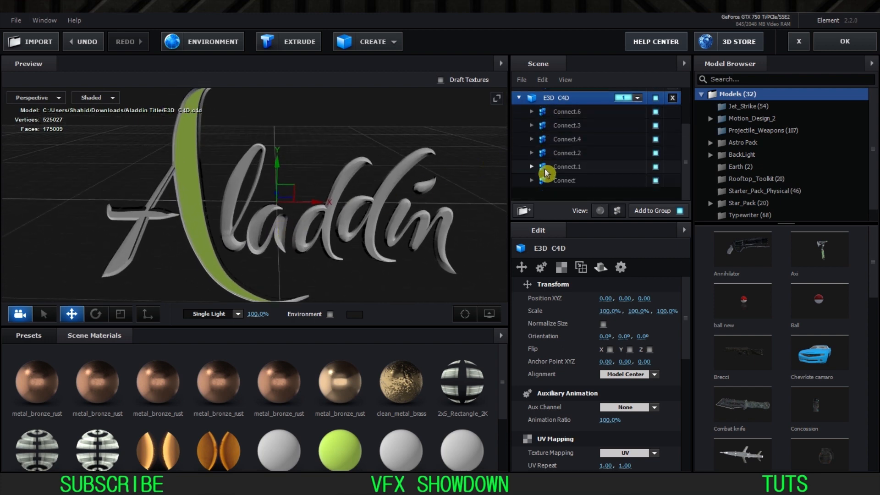
pyautogui.click(543, 180)
pyautogui.click(532, 181)
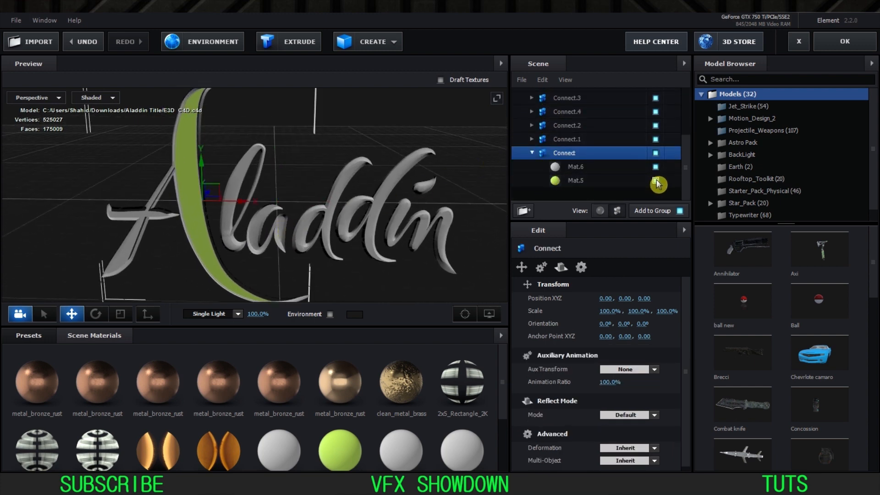
pyautogui.moveTo(314, 186); pyautogui.dragTo(481, 184)
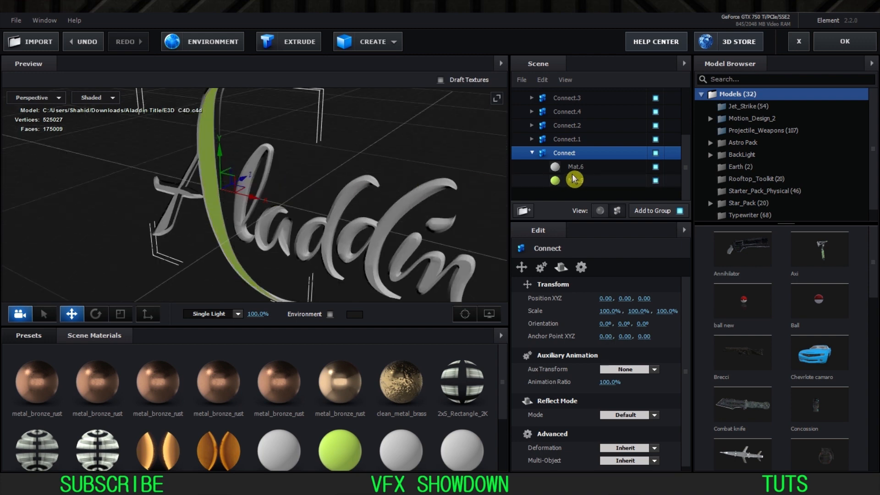
# Compare the Mat.6 material with Draw Backfaces switched on and back off in its advanced settings
pyautogui.click(576, 167)
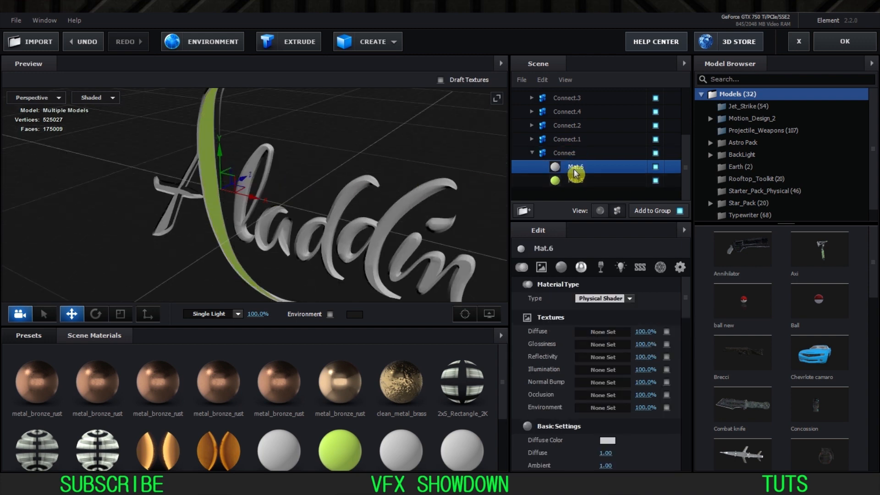
pyautogui.click(682, 268)
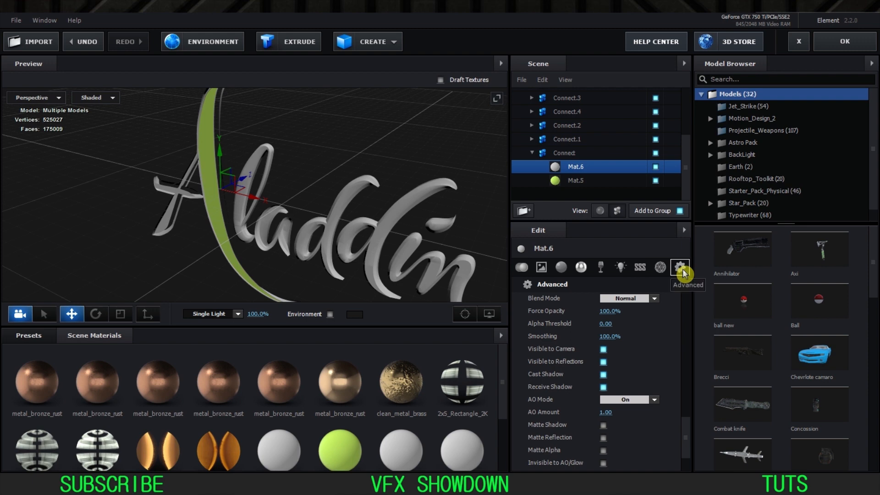
pyautogui.scroll(-3, 666, 336)
pyautogui.scroll(5, 667, 333)
pyautogui.click(681, 271)
pyautogui.scroll(-2, 660, 299)
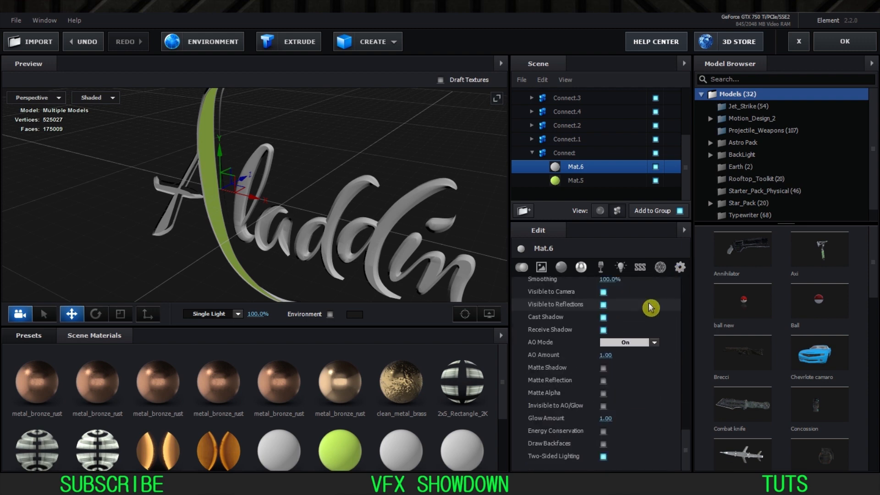
pyautogui.click(603, 444)
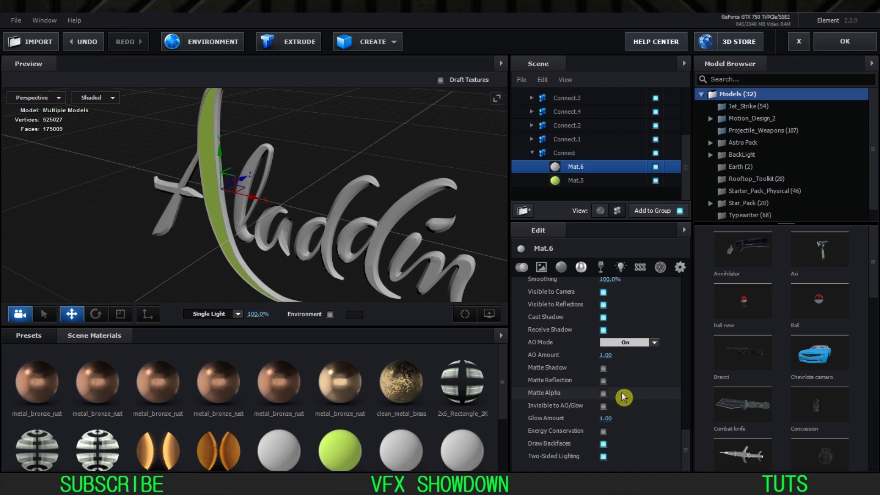
pyautogui.click(603, 444)
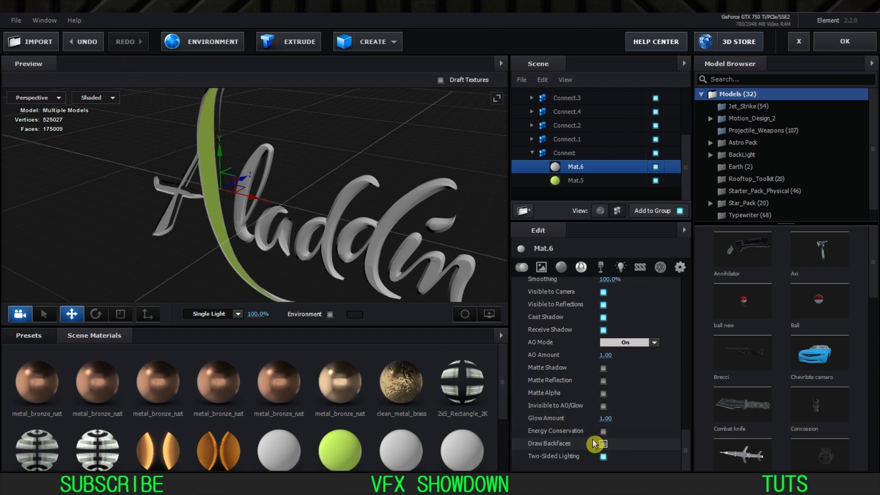
# Inspect the letter A up close and enable Draw Backfaces for the green Mat.5 material
pyautogui.moveTo(212, 132); pyautogui.dragTo(232, 157)
pyautogui.scroll(5, 232, 157)
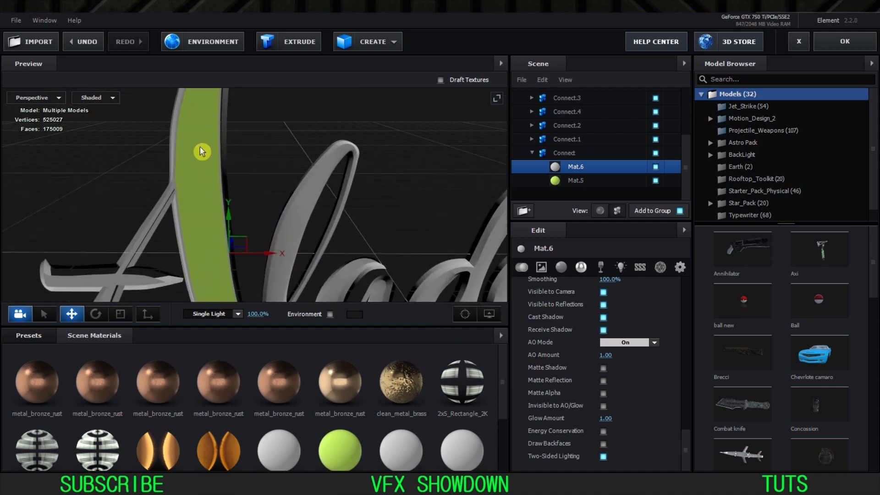
pyautogui.click(573, 180)
pyautogui.click(604, 444)
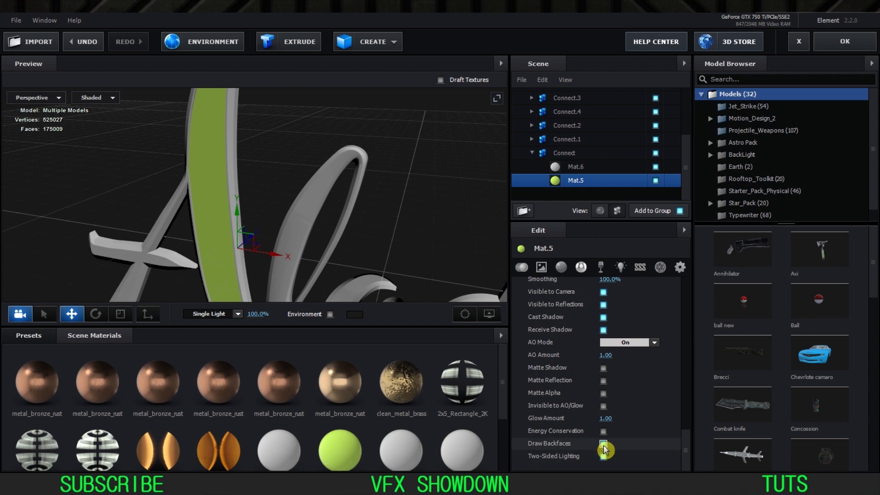
# Delete the ungrouped E3D C4D model, show Group Folder Copy and select its A Line model
pyautogui.scroll(3, 567, 134)
pyautogui.click(525, 150)
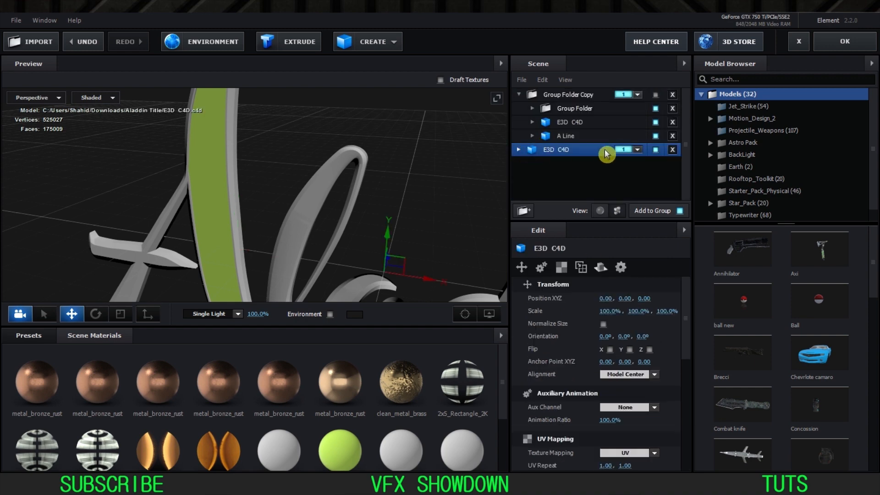
pyautogui.click(672, 150)
pyautogui.click(568, 136)
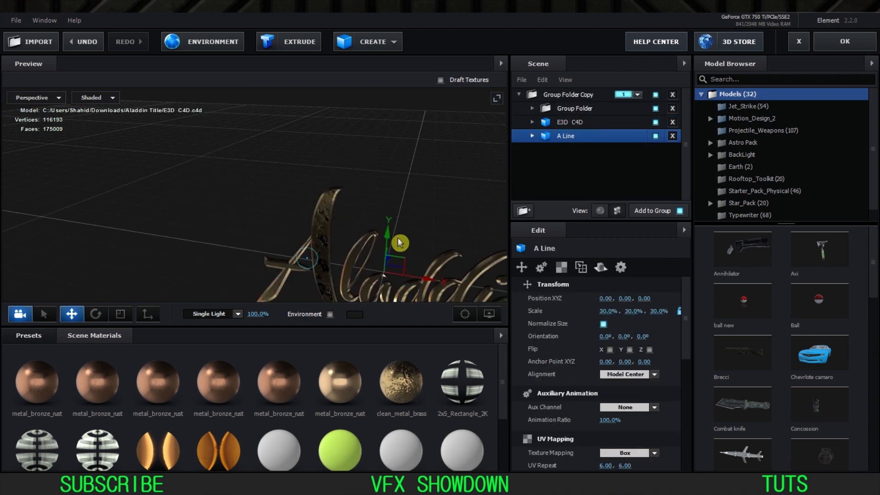
# Try shifting the A Line model sideways, undo the move and view the whole title from the front
pyautogui.moveTo(401, 244); pyautogui.dragTo(284, 147, button='middle')
pyautogui.scroll(2, 281, 167)
pyautogui.moveTo(281, 168); pyautogui.dragTo(321, 167)
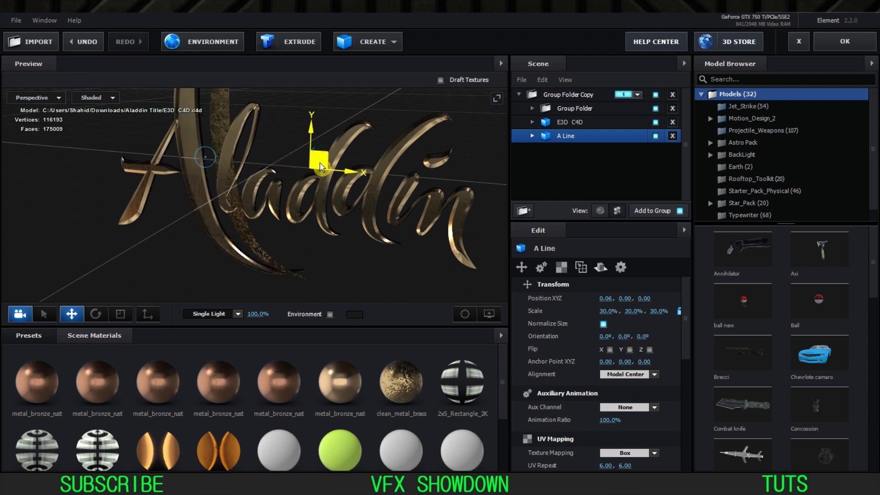
pyautogui.hotkey('ctrl', 'z')
pyautogui.moveTo(227, 198); pyautogui.dragTo(258, 202)
pyautogui.moveTo(259, 199); pyautogui.dragTo(261, 206, button='middle')
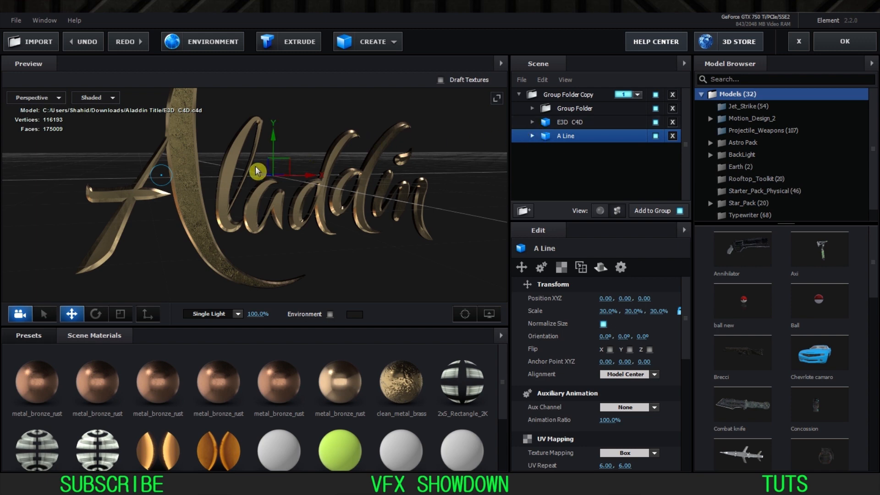
# Toggle A Line's visibility off and on and examine which Connect parts and materials it uses
pyautogui.click(656, 136)
pyautogui.click(656, 136)
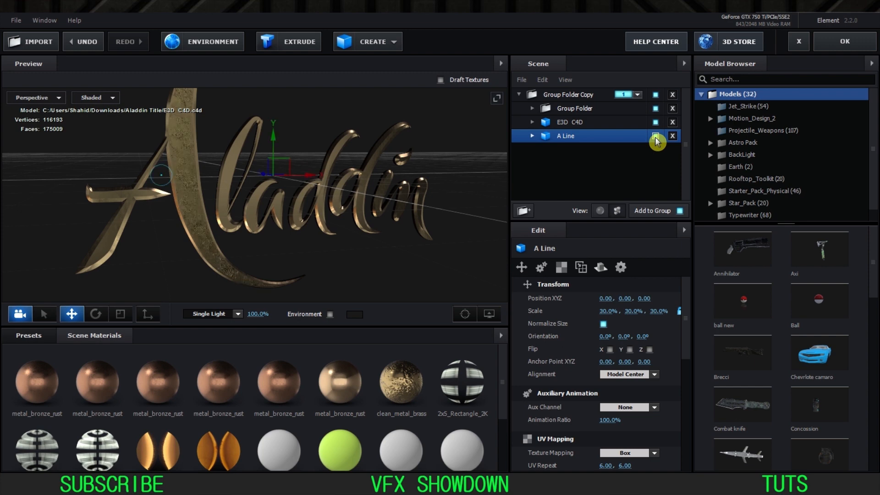
pyautogui.click(533, 136)
pyautogui.scroll(-1, 577, 155)
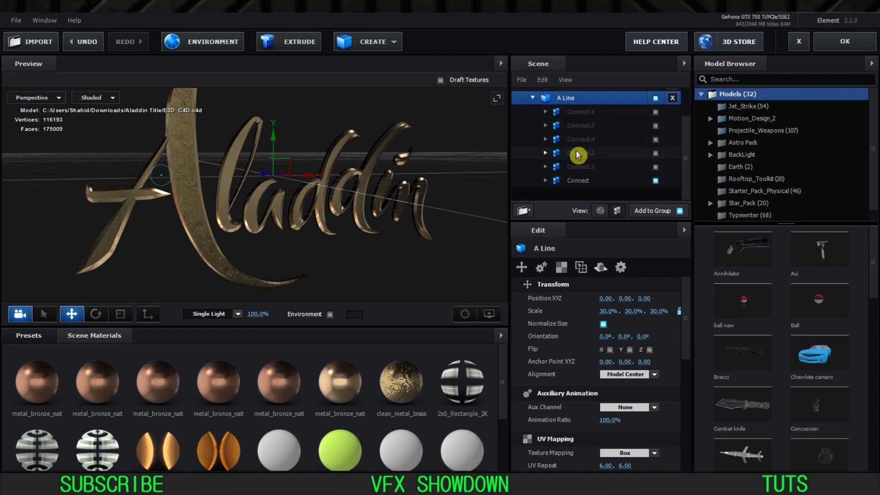
pyautogui.click(580, 180)
pyautogui.click(545, 180)
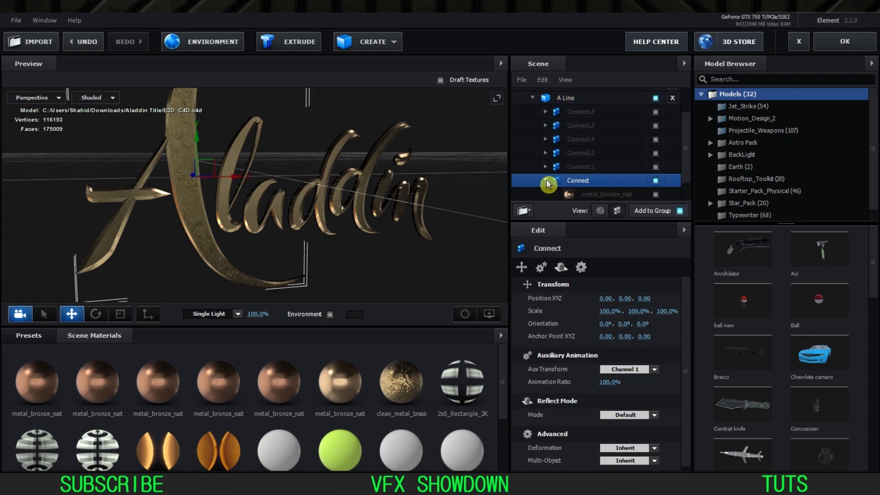
pyautogui.scroll(-1, 654, 171)
pyautogui.click(655, 169)
pyautogui.scroll(2, 600, 169)
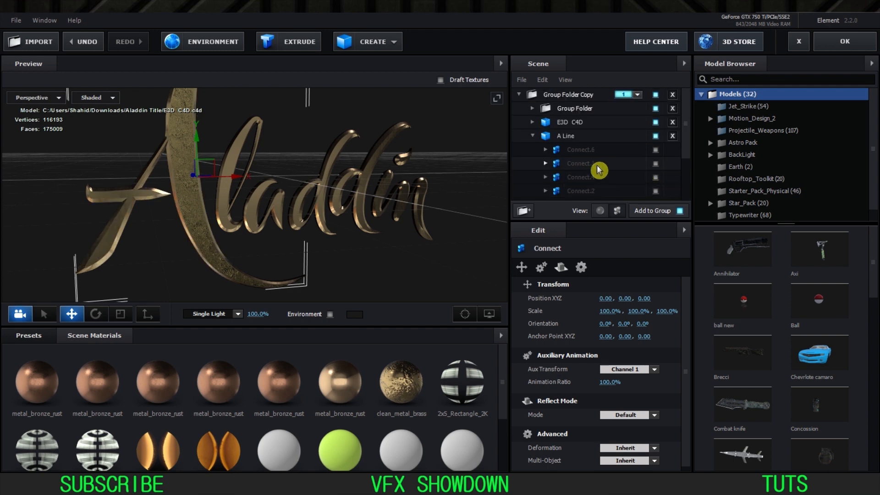
# Collapse A Line and examine the grouped E3D C4D model's Connect parts for comparison
pyautogui.click(532, 137)
pyautogui.click(557, 124)
pyautogui.click(532, 123)
pyautogui.scroll(-1, 560, 138)
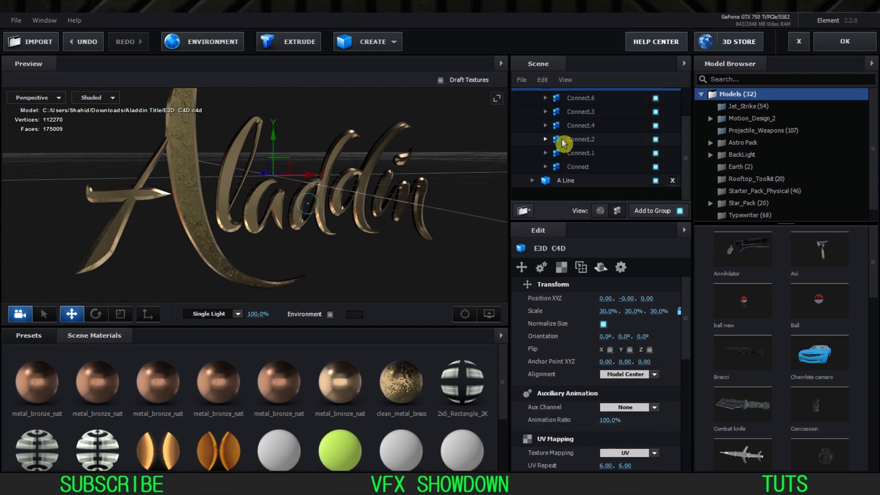
pyautogui.scroll(-2, 563, 143)
pyautogui.click(564, 141)
pyautogui.click(549, 140)
pyautogui.scroll(2, 549, 139)
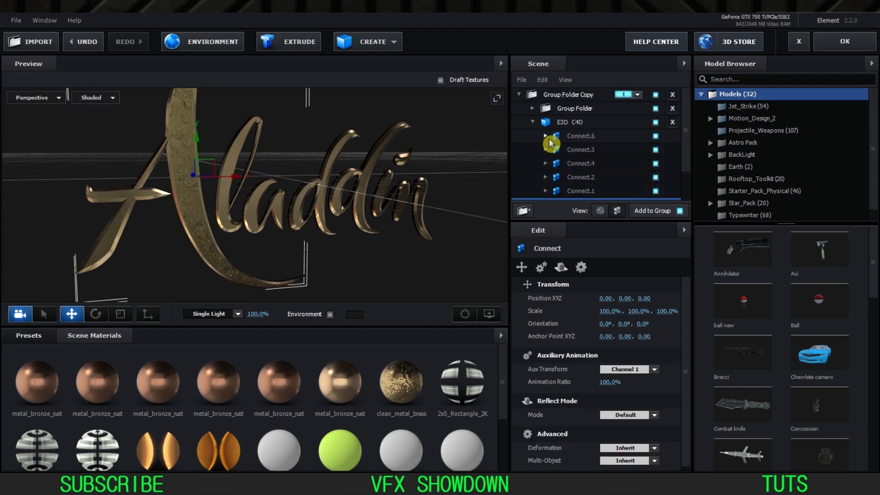
pyautogui.click(533, 124)
pyautogui.click(564, 137)
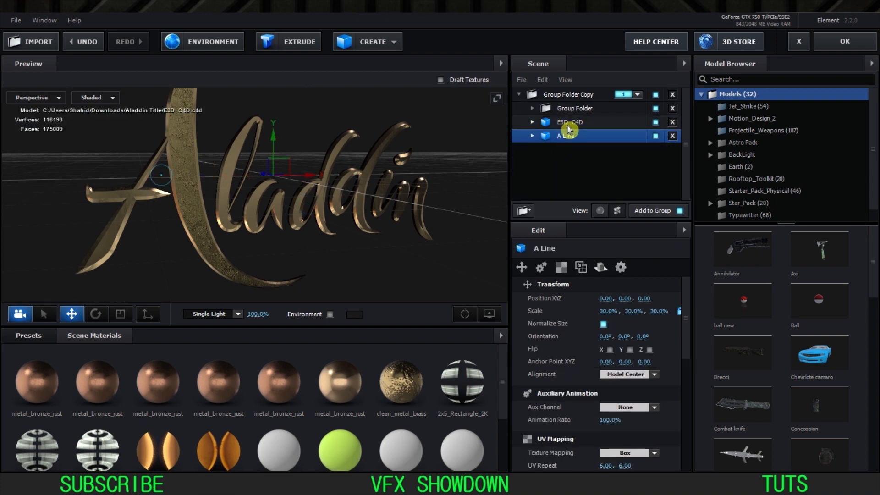
# Compare the title's look with Group Folder hidden and shown again
pyautogui.click(655, 109)
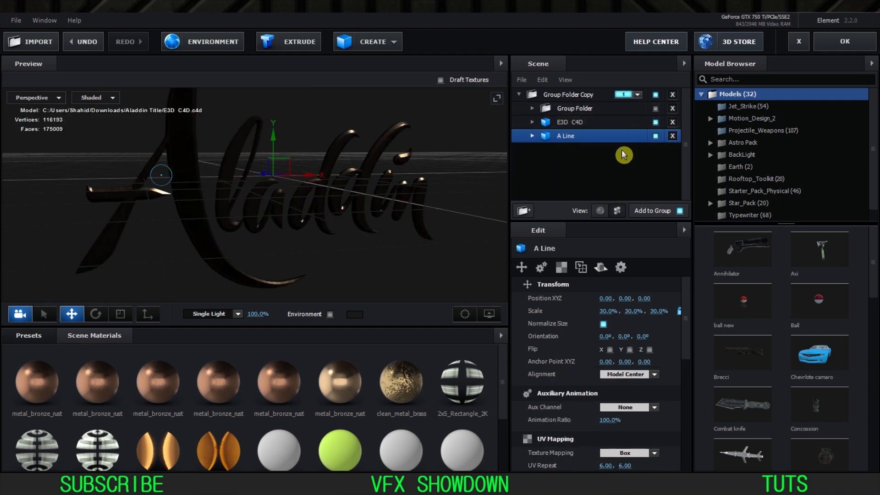
pyautogui.moveTo(369, 173)
pyautogui.mouseDown()
pyautogui.moveTo(279, 159)
pyautogui.moveTo(338, 177)
pyautogui.moveTo(367, 173)
pyautogui.mouseUp()
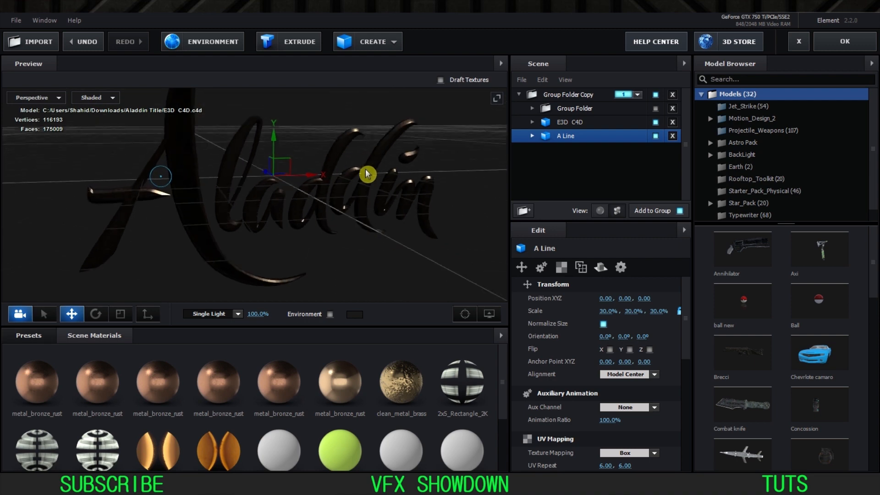
pyautogui.click(656, 110)
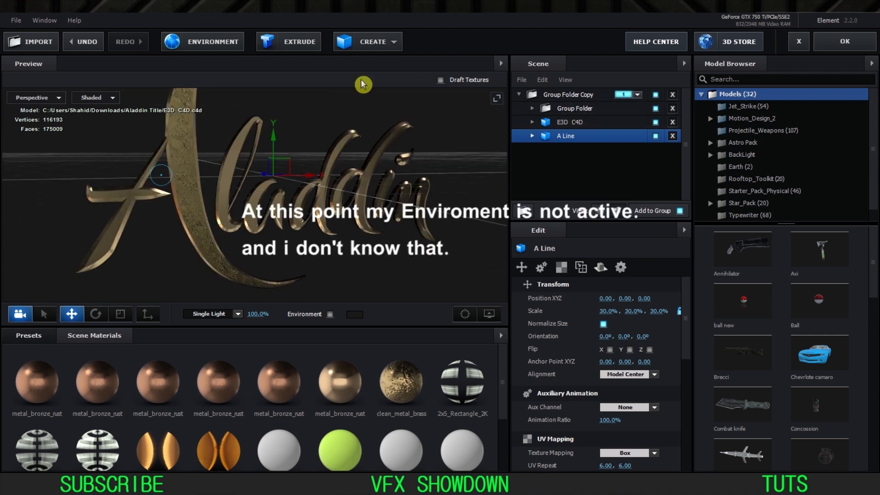
# Load BLUR MAP.png from the Aladdin Title Comp folder as the scene's environment texture
pyautogui.click(222, 44)
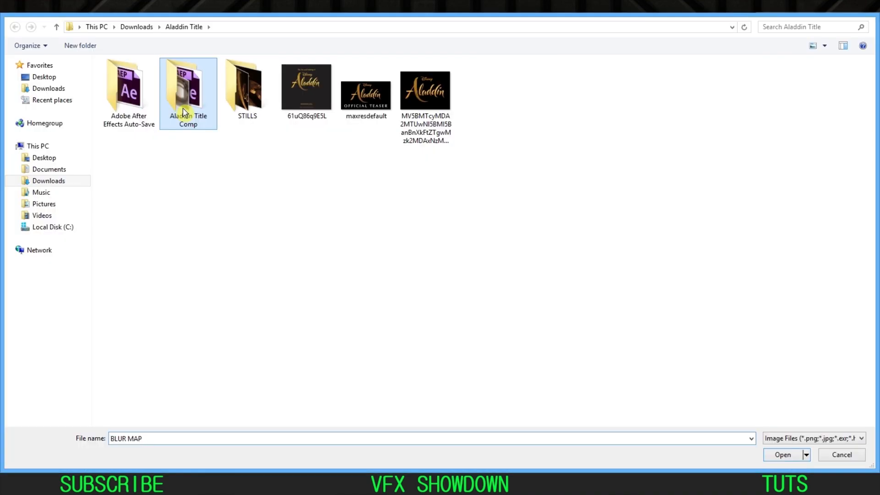
pyautogui.doubleClick(187, 98)
pyautogui.click(188, 90)
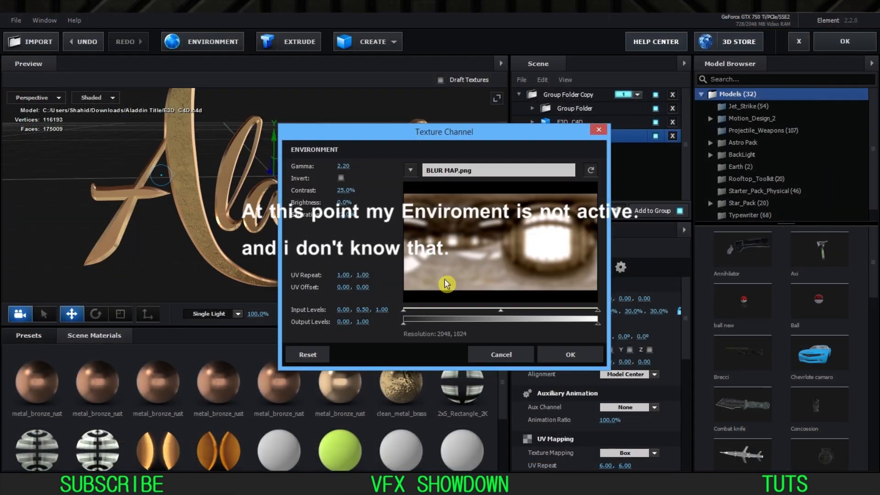
pyautogui.click(569, 355)
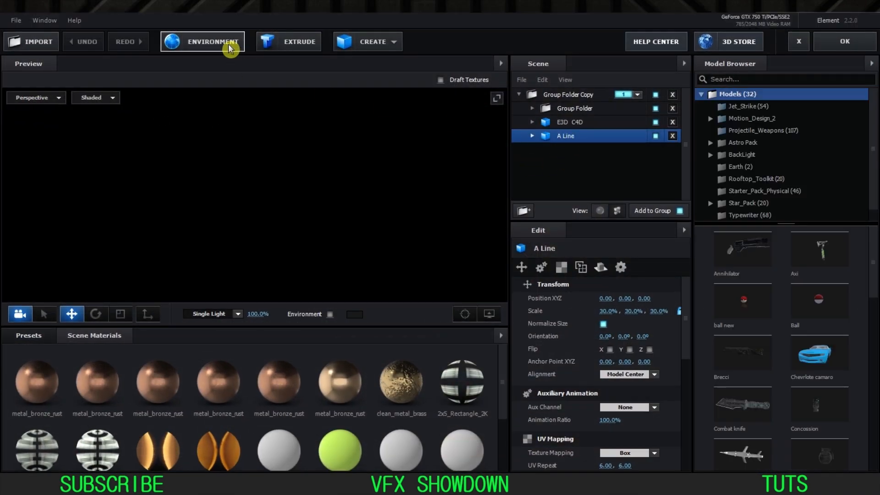
# Inspect the title under the BLUR MAP environment, hiding and showing Group Folder to compare the reflections
pyautogui.click(601, 109)
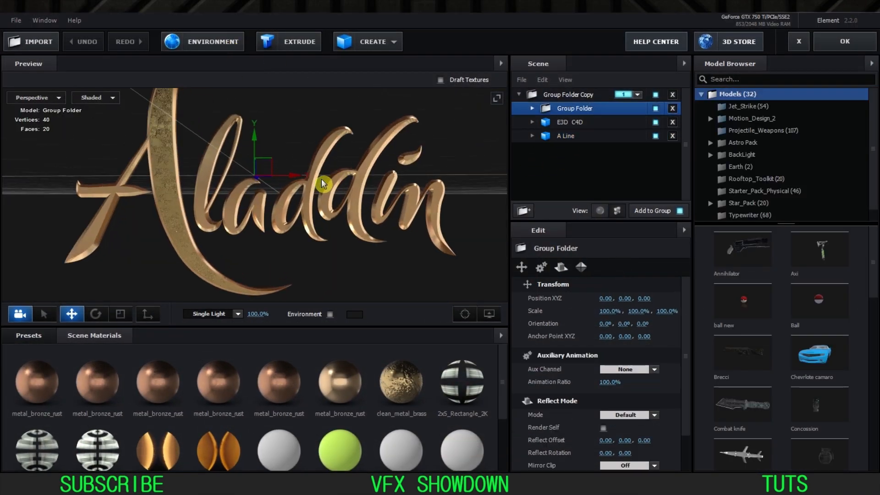
pyautogui.moveTo(322, 181)
pyautogui.mouseDown()
pyautogui.moveTo(320, 190)
pyautogui.moveTo(332, 190)
pyautogui.mouseUp()
pyautogui.click(656, 109)
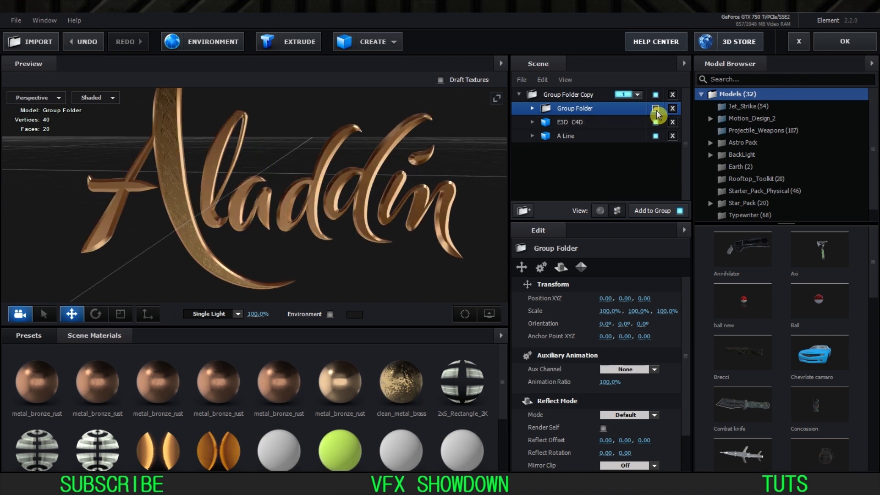
pyautogui.click(656, 110)
# Review the environment's BLUR MAP.png texture settings without changing them
pyautogui.click(217, 47)
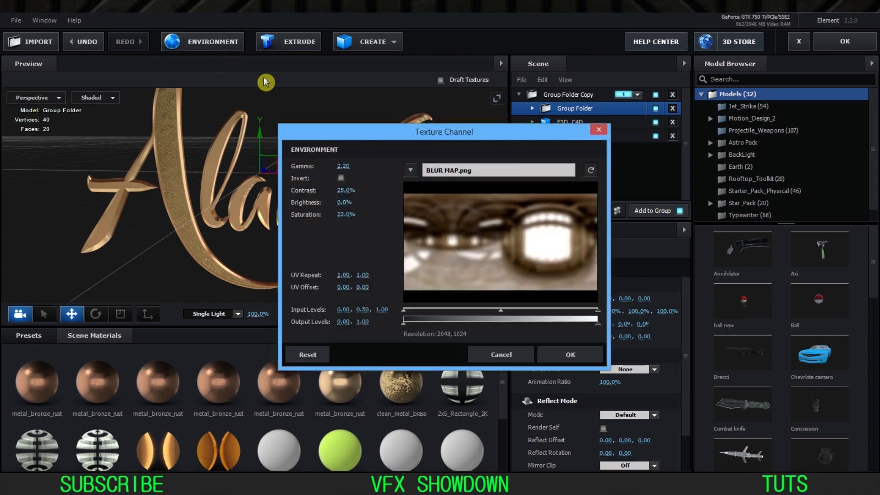
pyautogui.moveTo(433, 138); pyautogui.dragTo(469, 112)
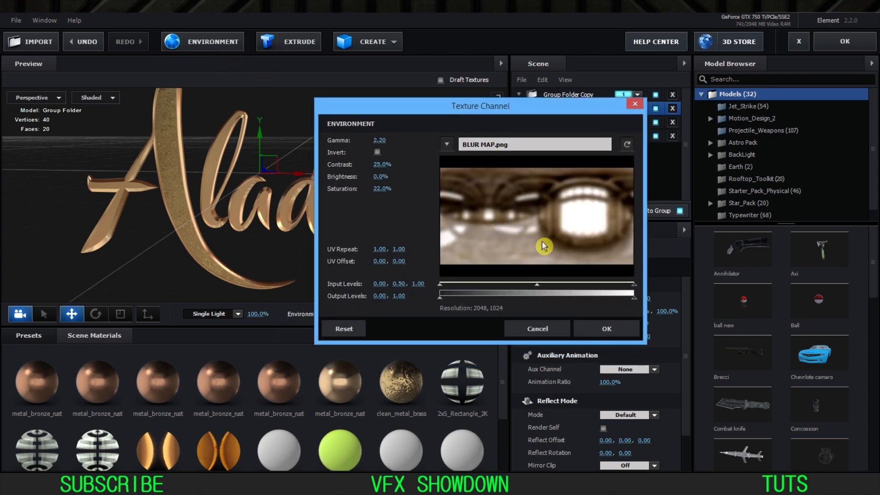
pyautogui.click(537, 329)
pyautogui.moveTo(291, 218); pyautogui.dragTo(291, 209)
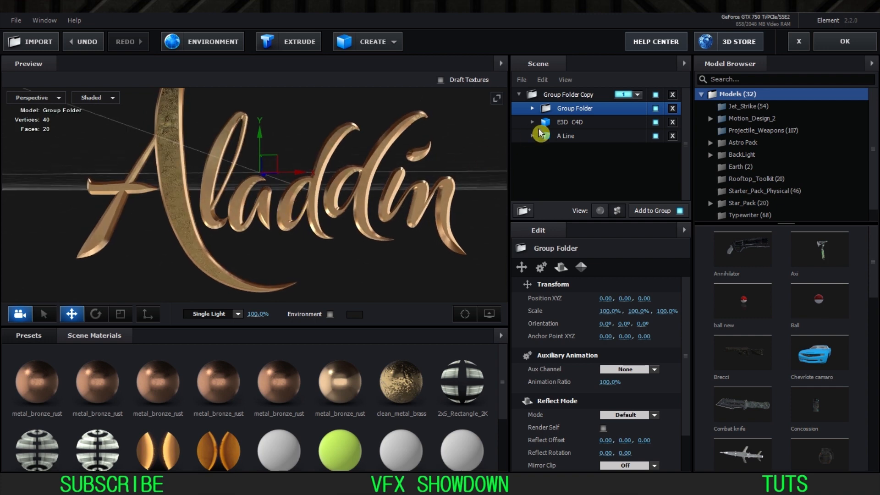
# Expand Group Folder to examine its light panels and collapse it again
pyautogui.click(533, 109)
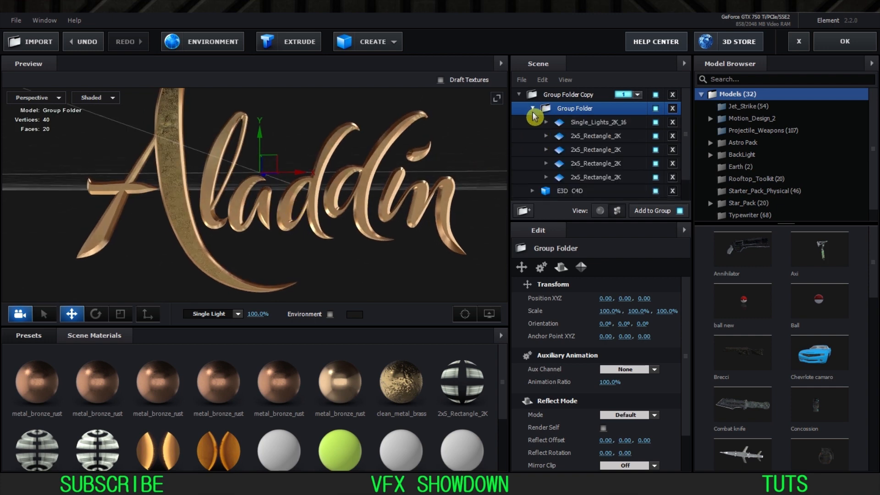
pyautogui.click(570, 124)
pyautogui.click(533, 109)
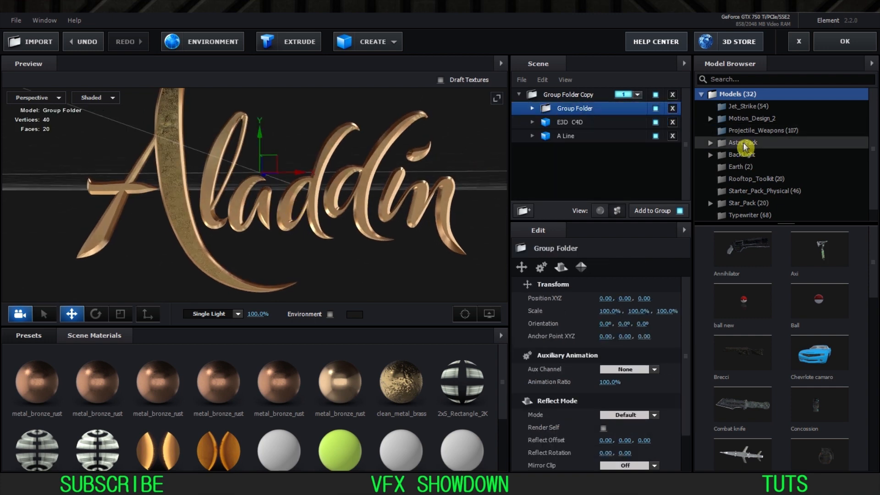
# Add a 2x5_Rectangle_2K light panel from BackLight's Light_Arrays_2K collection to Group Folder
pyautogui.doubleClick(748, 157)
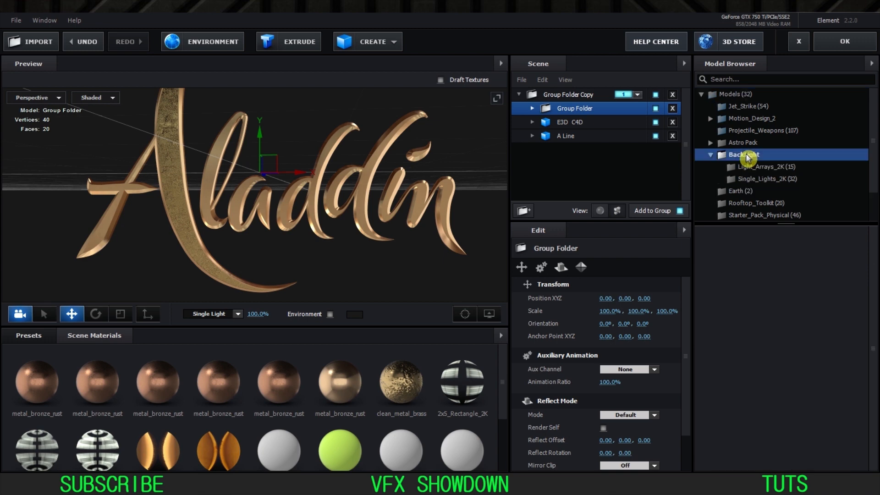
pyautogui.click(765, 168)
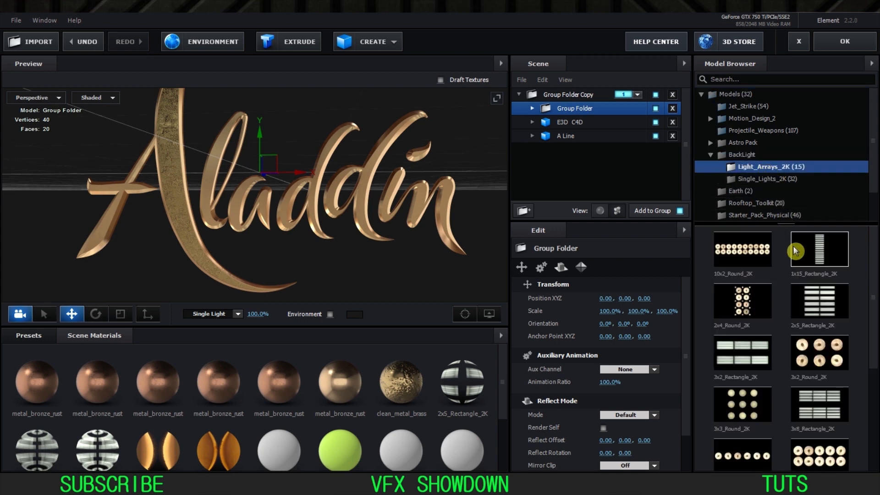
pyautogui.click(805, 300)
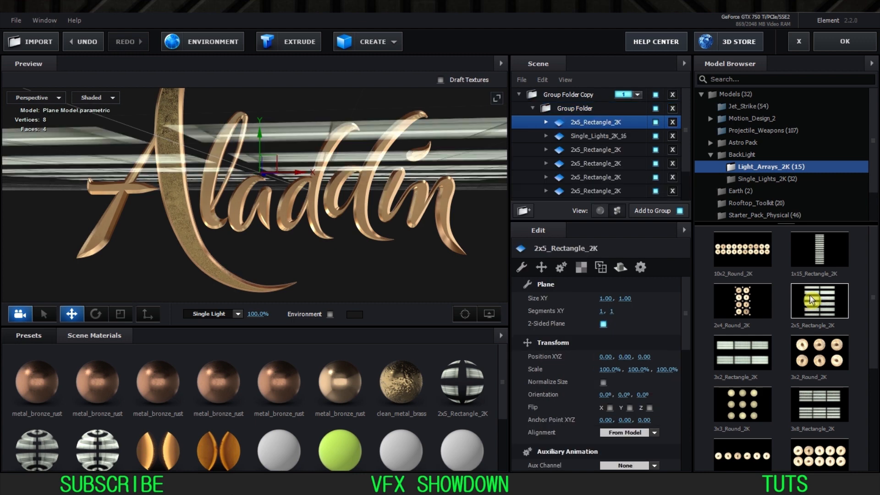
# Set the added 2x5_Rectangle_2K panel material's illumination intensity to 346%
pyautogui.click(547, 122)
pyautogui.click(588, 136)
pyautogui.click(567, 136)
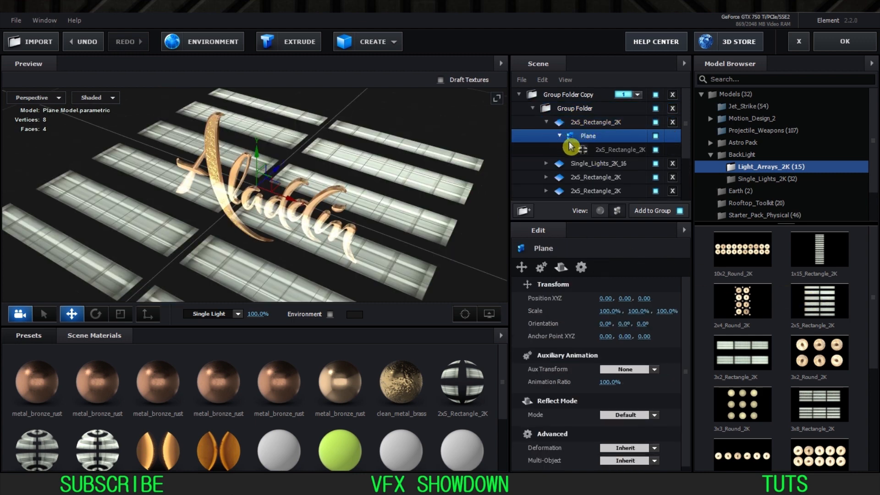
pyautogui.click(596, 150)
pyautogui.click(621, 267)
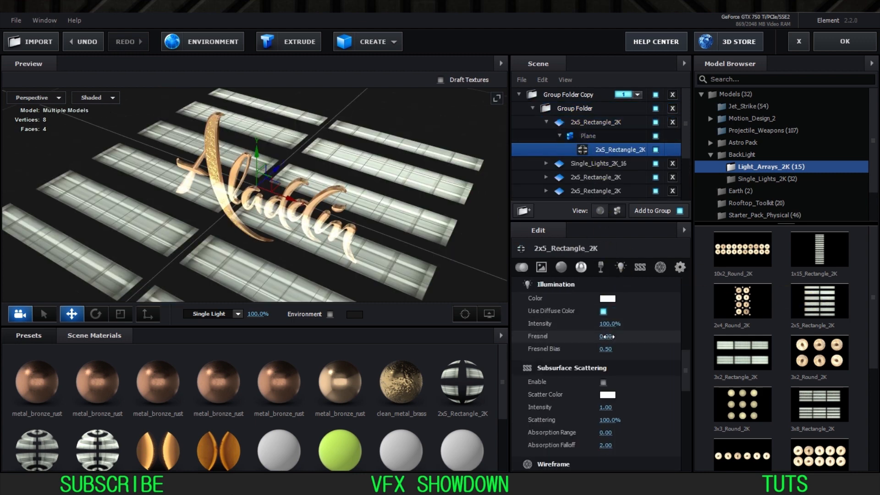
pyautogui.moveTo(610, 324); pyautogui.dragTo(736, 325)
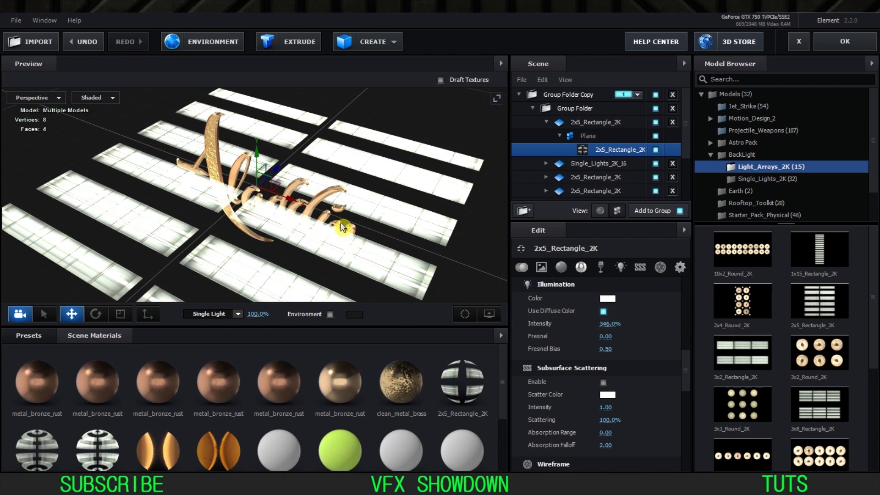
# Delete the added 2x5_Rectangle_2K light panel and collapse Group Folder
pyautogui.moveTo(275, 215); pyautogui.dragTo(330, 219)
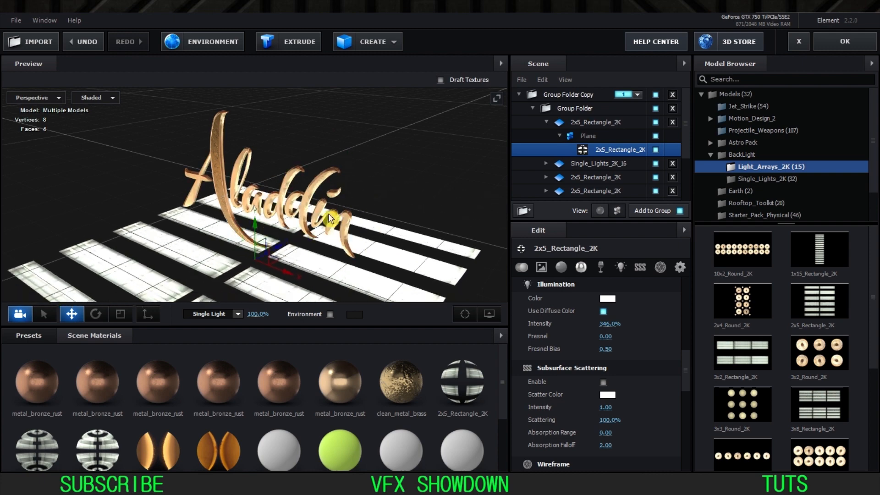
pyautogui.click(673, 123)
pyautogui.click(533, 110)
# Examine the grouped E3D C4D model's Reflect Mode settings and available modes
pyautogui.click(560, 124)
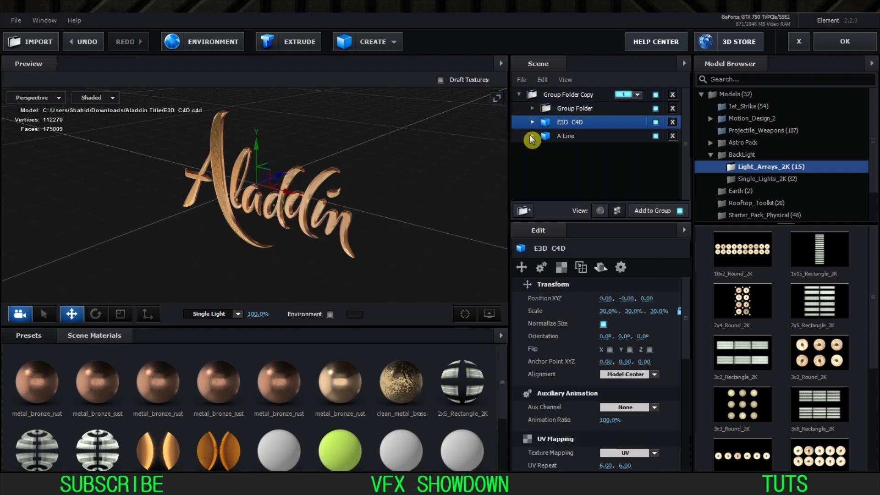
pyautogui.scroll(3, 358, 220)
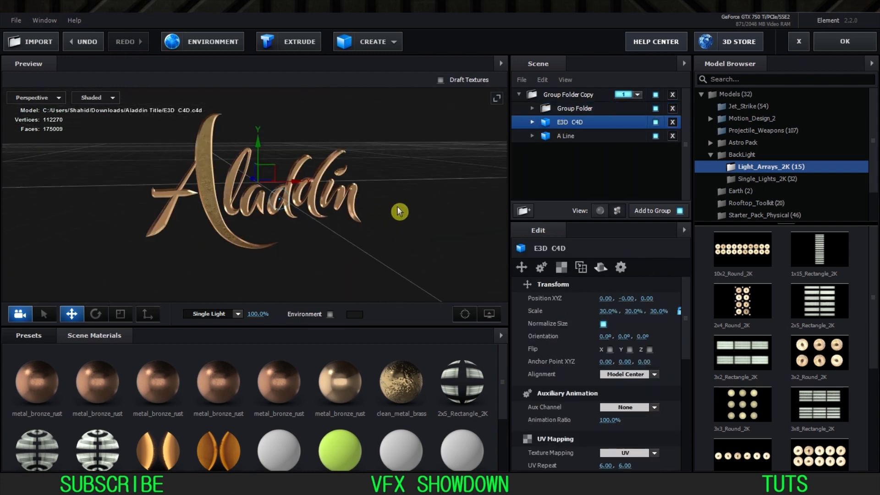
pyautogui.click(599, 266)
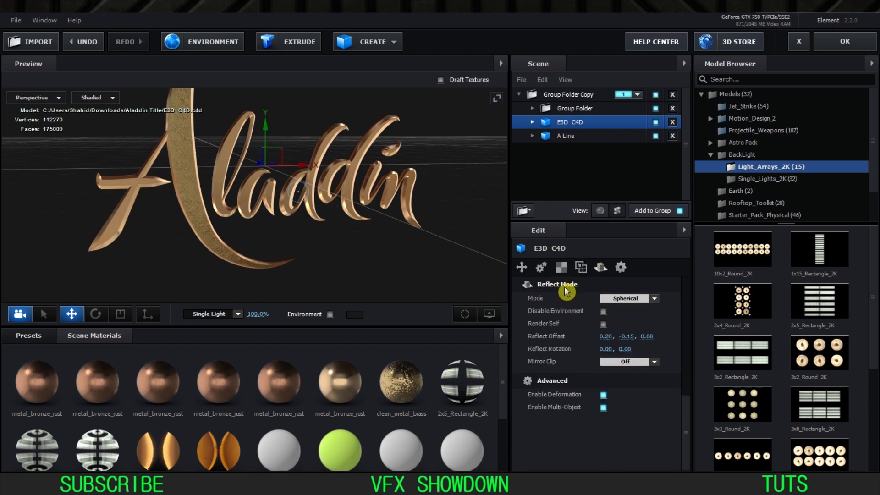
pyautogui.click(651, 299)
pyautogui.click(591, 324)
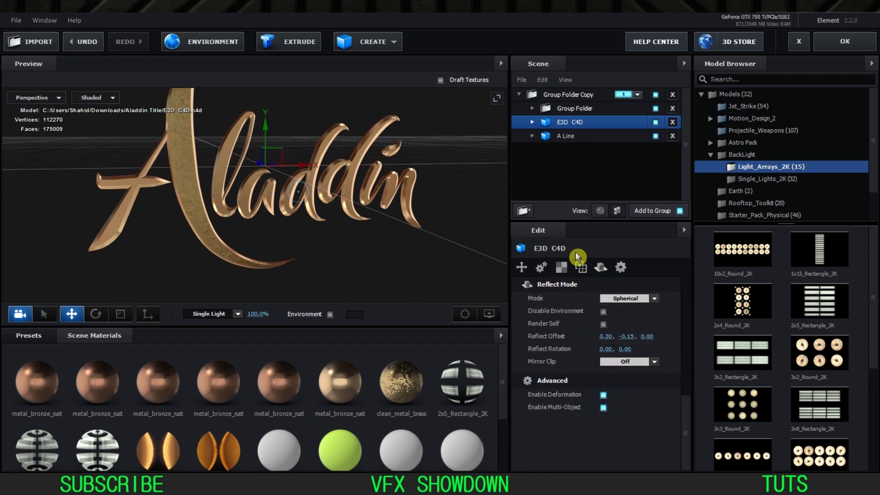
# Select the A Line model and examine its Reflect Mode settings and reflections up close
pyautogui.click(559, 137)
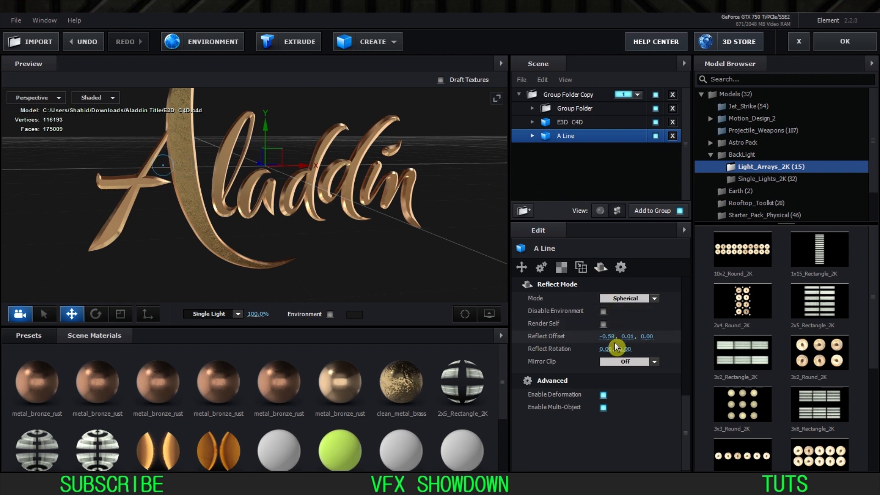
pyautogui.hotkey('ctrl', 'z')
pyautogui.scroll(5, 255, 212)
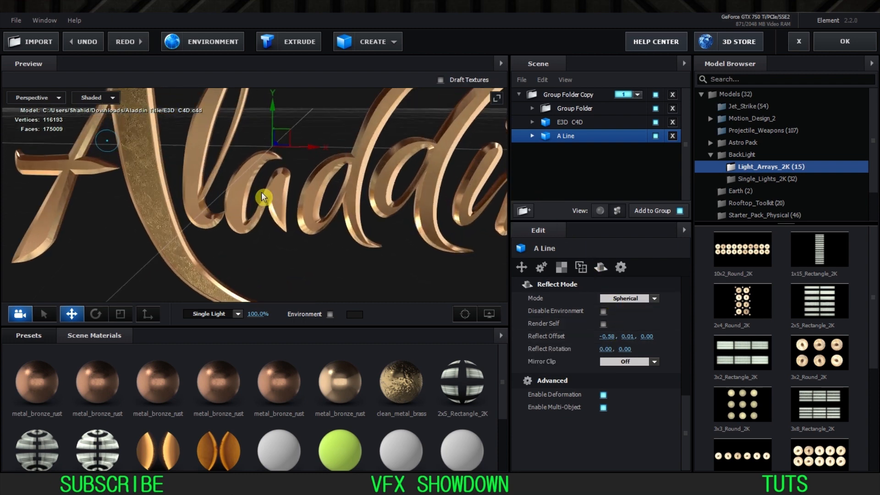
# Remove the unused materials from the scene materials
pyautogui.click(501, 336)
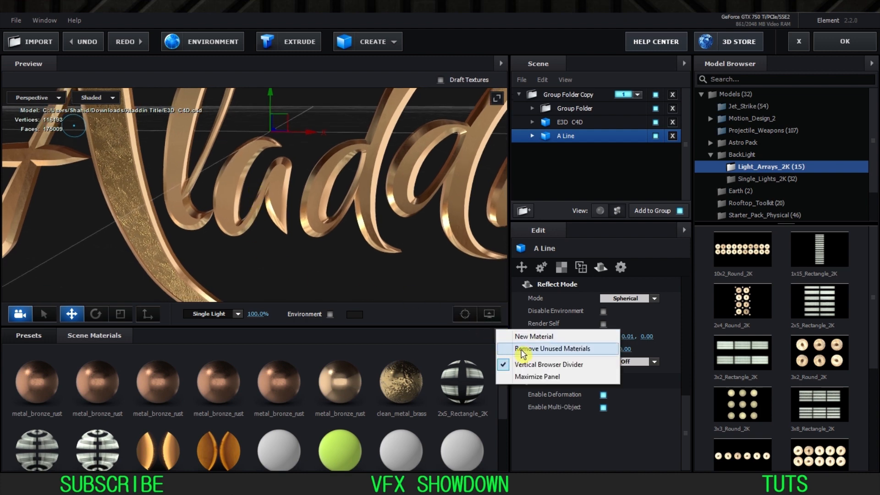
pyautogui.click(523, 352)
# Enlarge the materials area and browse the Metal presets in the Pro_Shaders_2 collection
pyautogui.click(28, 335)
pyautogui.moveTo(91, 327); pyautogui.dragTo(92, 312)
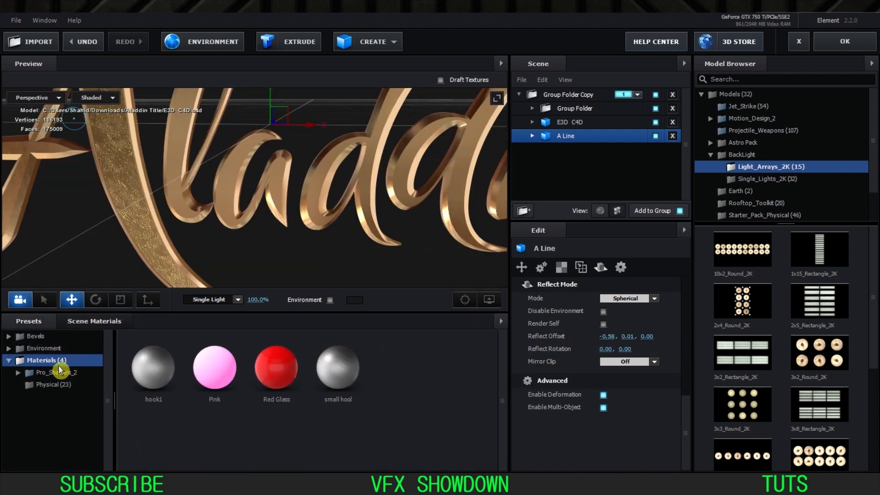
pyautogui.doubleClick(51, 373)
pyautogui.scroll(-3, 53, 385)
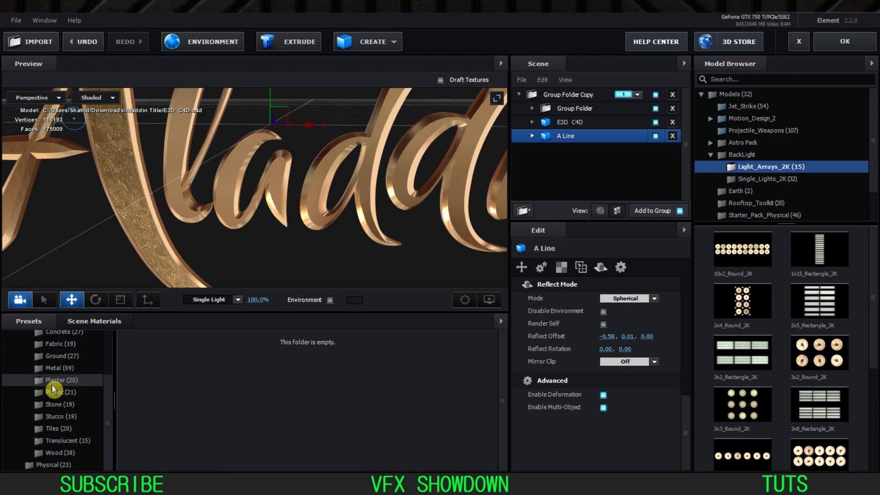
pyautogui.click(55, 368)
pyautogui.scroll(-1, 234, 385)
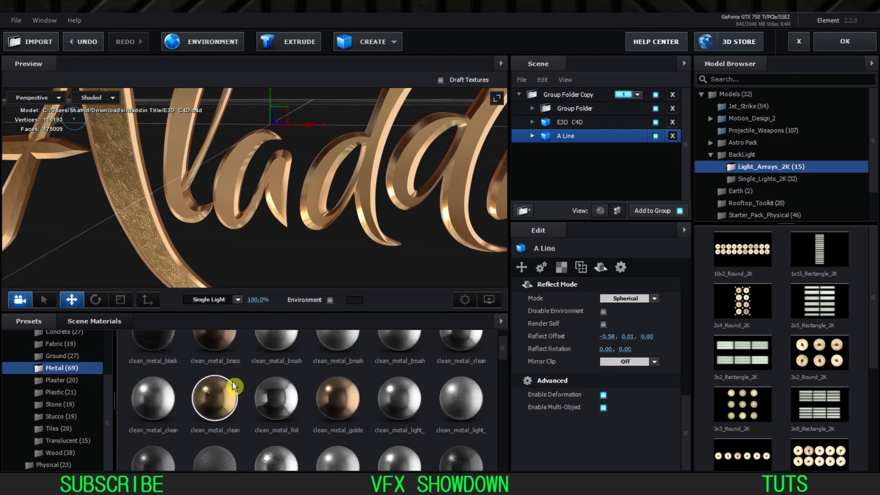
pyautogui.scroll(-3, 234, 386)
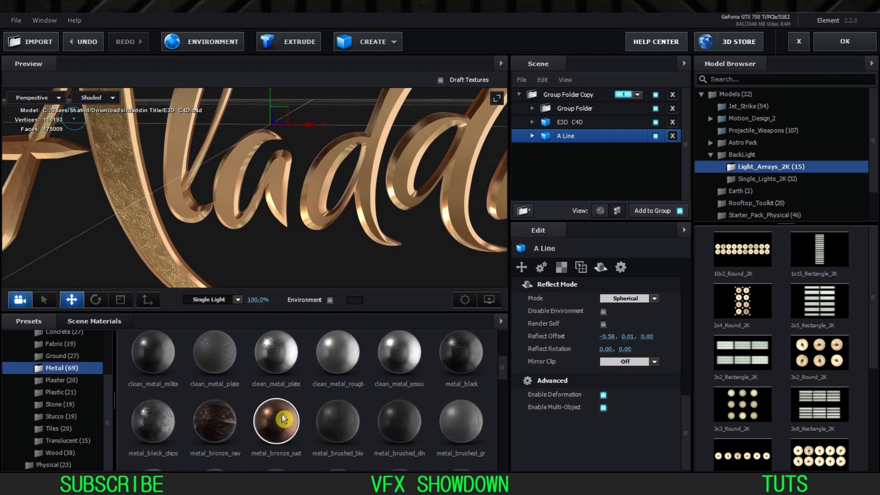
pyautogui.scroll(4, 281, 427)
# Inspect the texture settings of the lighter metal_bronze_rust material among the scene materials
pyautogui.click(94, 322)
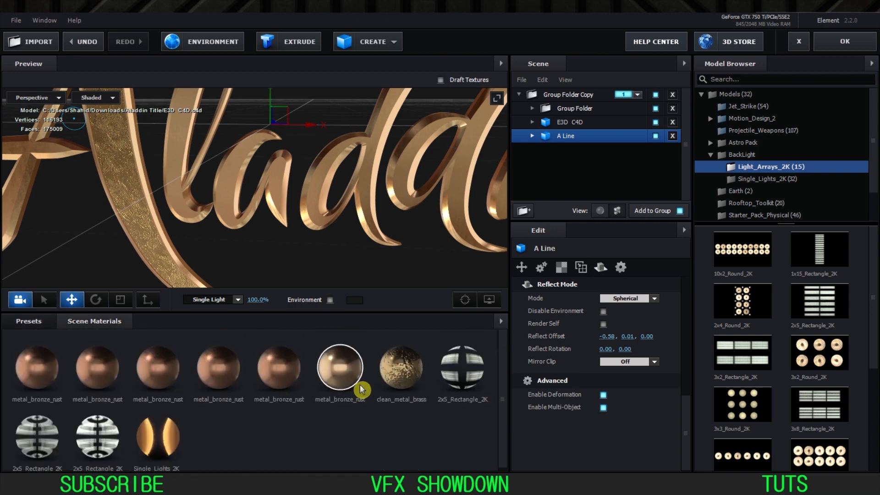
pyautogui.click(346, 369)
pyautogui.scroll(5, 570, 344)
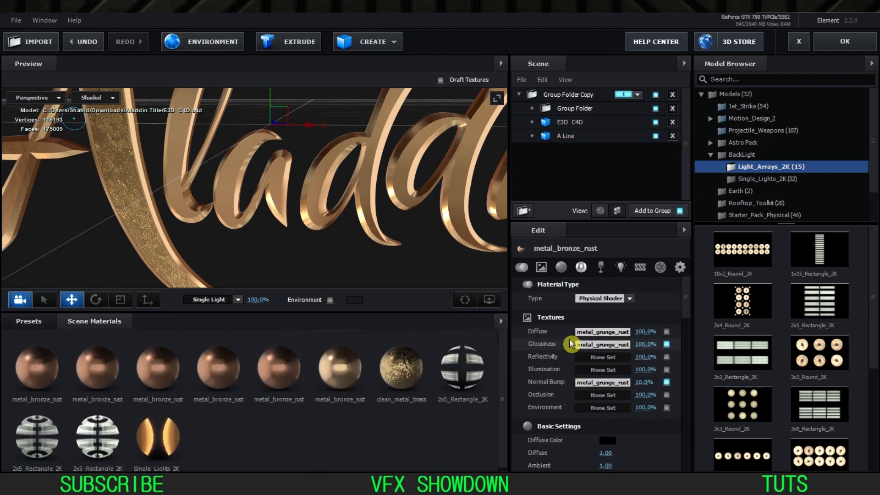
pyautogui.moveTo(260, 210); pyautogui.dragTo(280, 194)
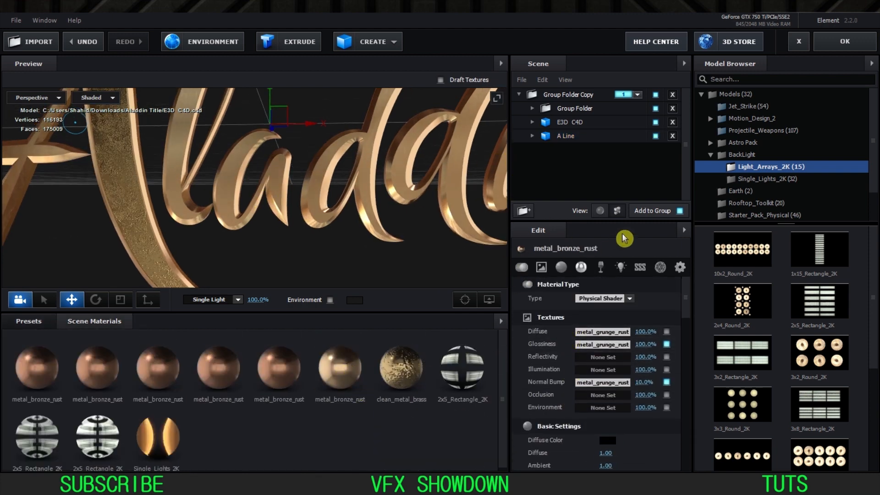
# Check the material assigned to Connect.6 in the E3D C4D model and examine the title letters' surfaces up close
pyautogui.click(532, 122)
pyautogui.click(546, 136)
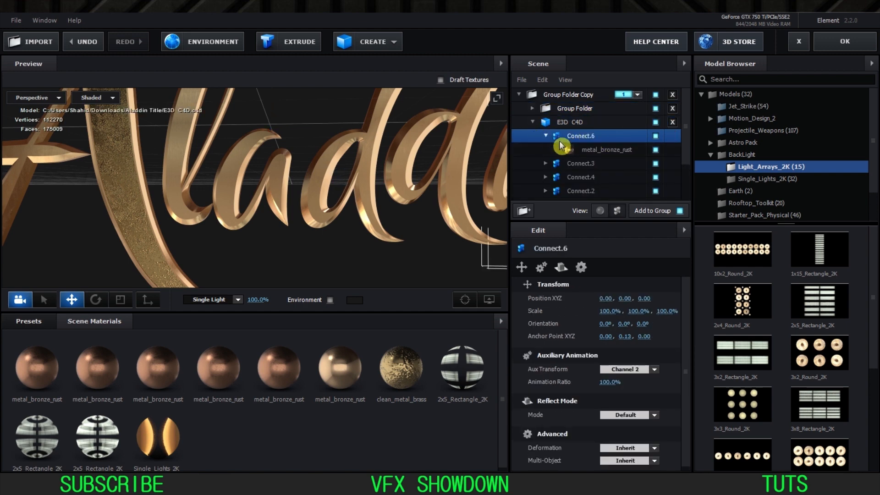
pyautogui.scroll(5, 336, 169)
pyautogui.moveTo(335, 168); pyautogui.dragTo(368, 167)
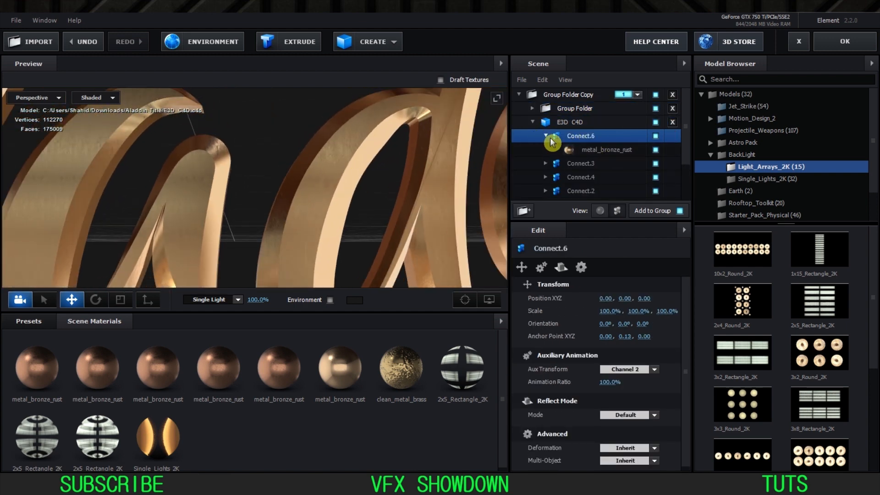
pyautogui.click(532, 122)
pyautogui.scroll(-5, 302, 176)
pyautogui.moveTo(302, 178); pyautogui.dragTo(375, 208, button='middle')
pyautogui.scroll(-3, 375, 208)
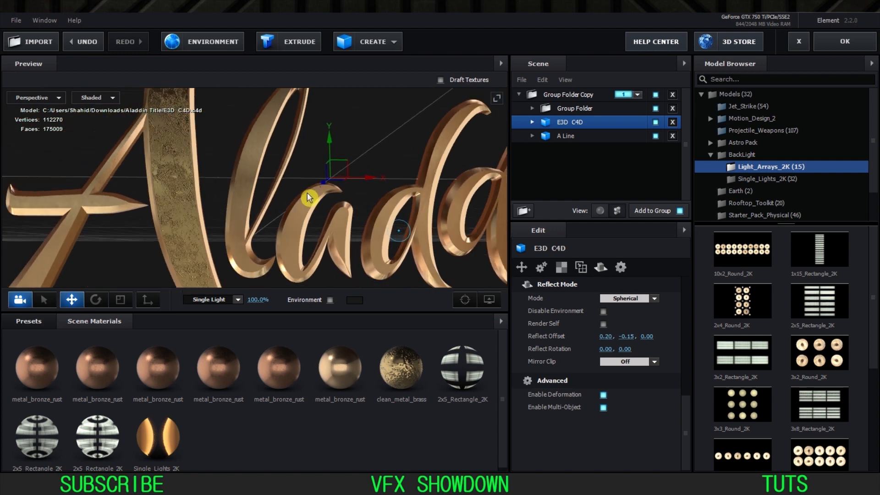
pyautogui.moveTo(310, 197); pyautogui.dragTo(336, 224, button='middle')
pyautogui.moveTo(293, 183); pyautogui.dragTo(265, 187)
pyautogui.scroll(3, 264, 185)
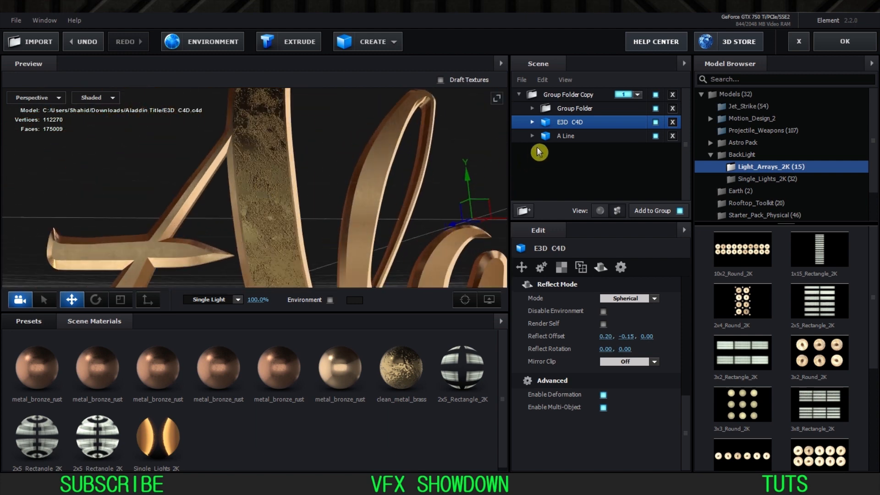
# Inspect the Smudge-BM02-AO normal bump texture of A Line's clean_metal_brass material, then cancel out of its settings
pyautogui.click(533, 137)
pyautogui.scroll(-3, 569, 158)
pyautogui.click(580, 185)
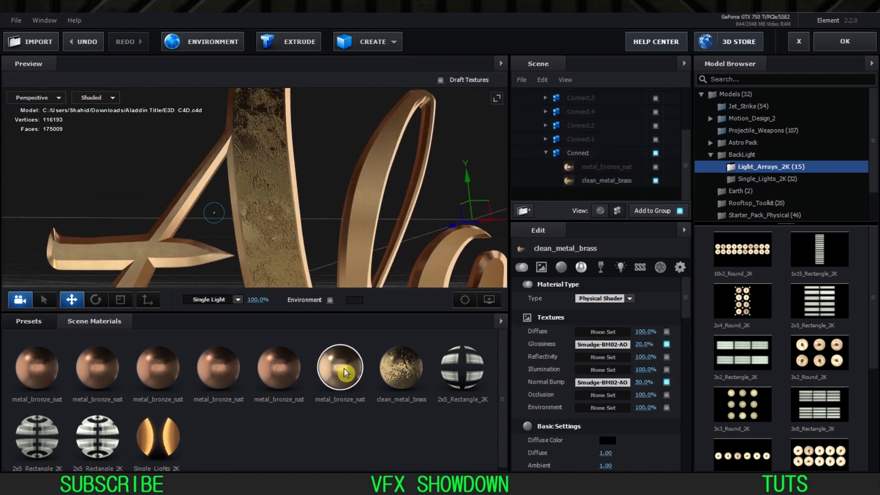
pyautogui.click(587, 362)
pyautogui.click(660, 448)
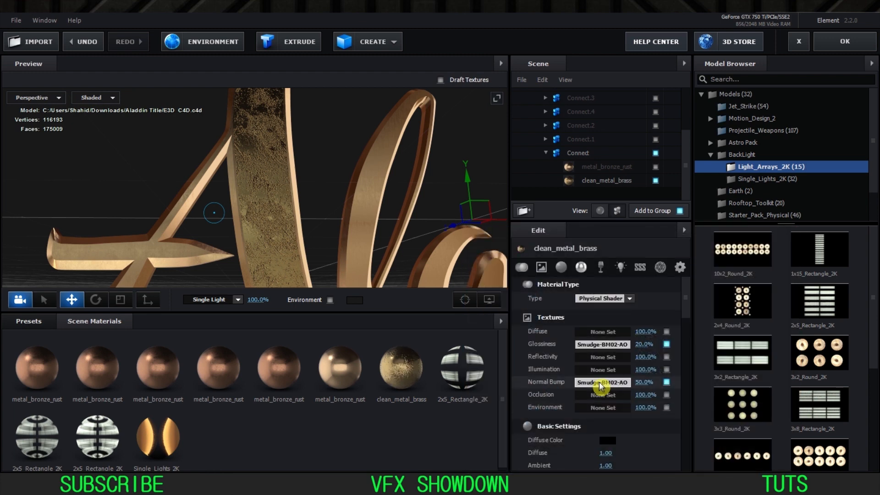
pyautogui.click(605, 382)
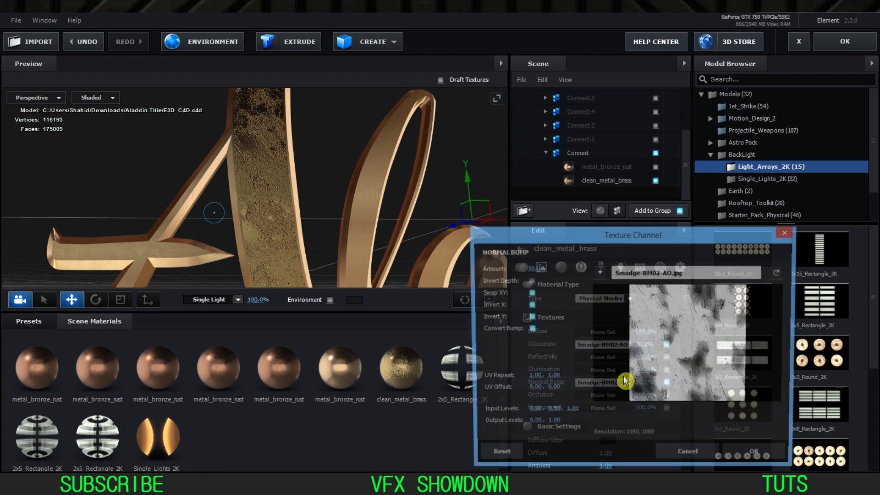
pyautogui.moveTo(638, 238); pyautogui.dragTo(630, 160)
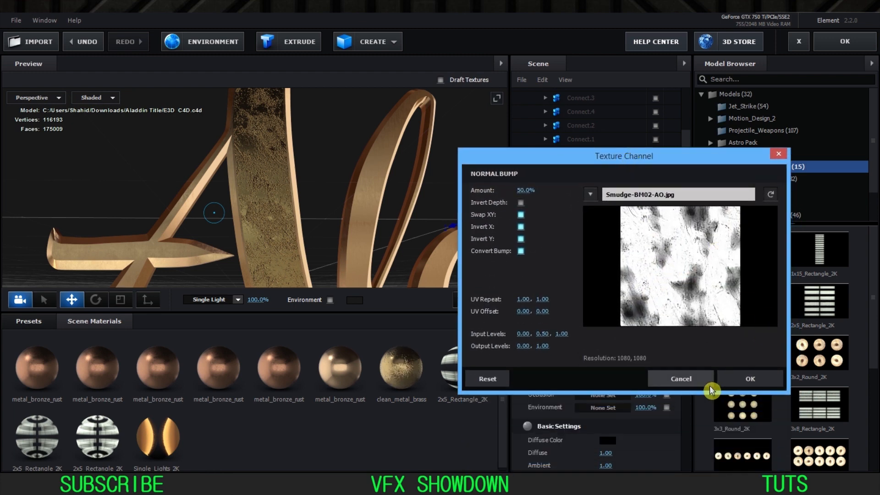
pyautogui.click(683, 380)
# Review the whole title, collapse the scene hierarchy and accept the scene setup to return to the composition
pyautogui.moveTo(275, 188); pyautogui.dragTo(264, 209)
pyautogui.scroll(5, 564, 171)
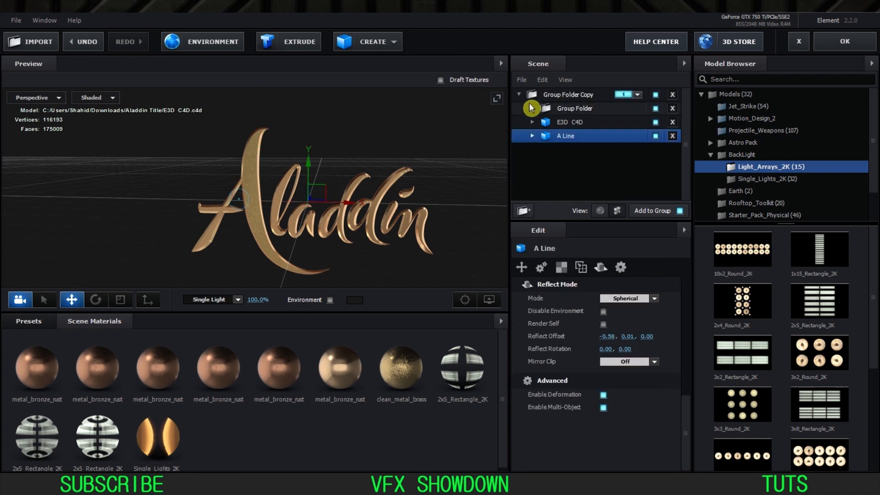
pyautogui.click(556, 167)
pyautogui.click(845, 46)
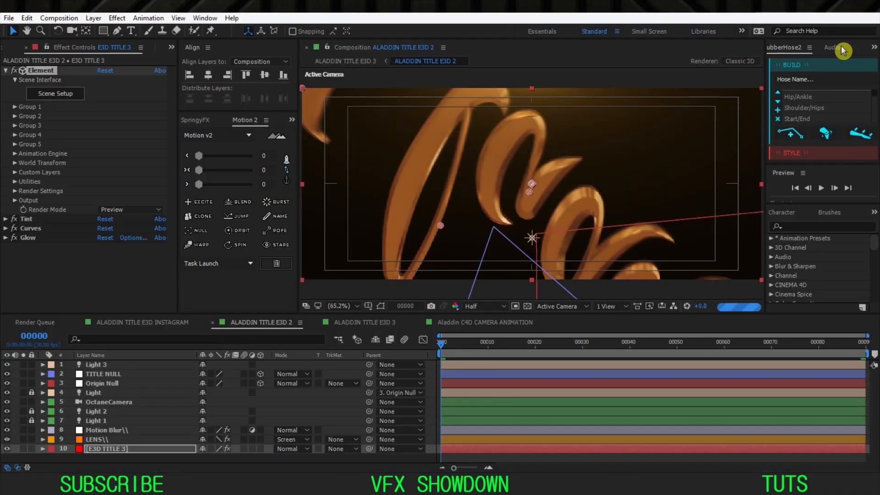
# Set the composition preview resolution to Full and hide the Motion Blur layer
pyautogui.click(472, 306)
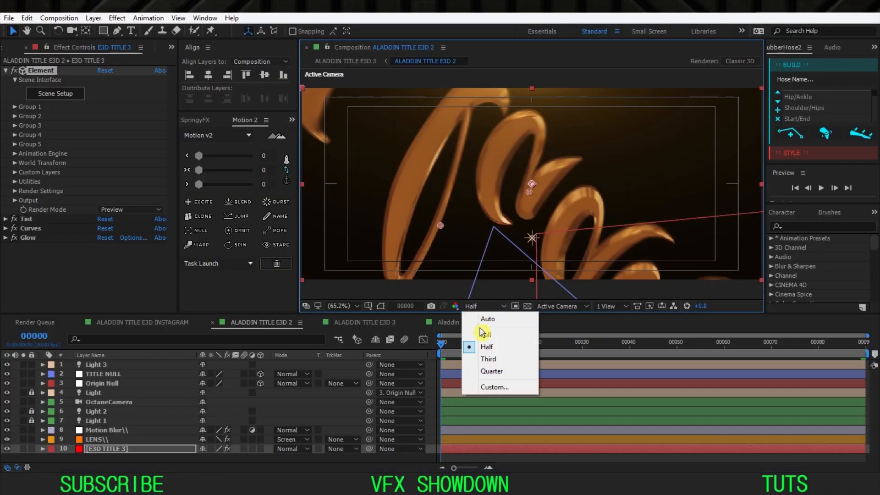
pyautogui.click(483, 335)
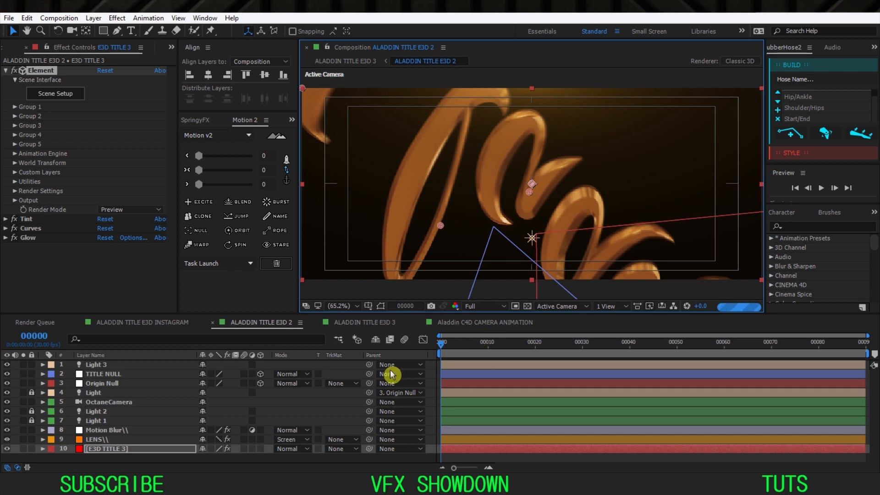
pyautogui.click(8, 430)
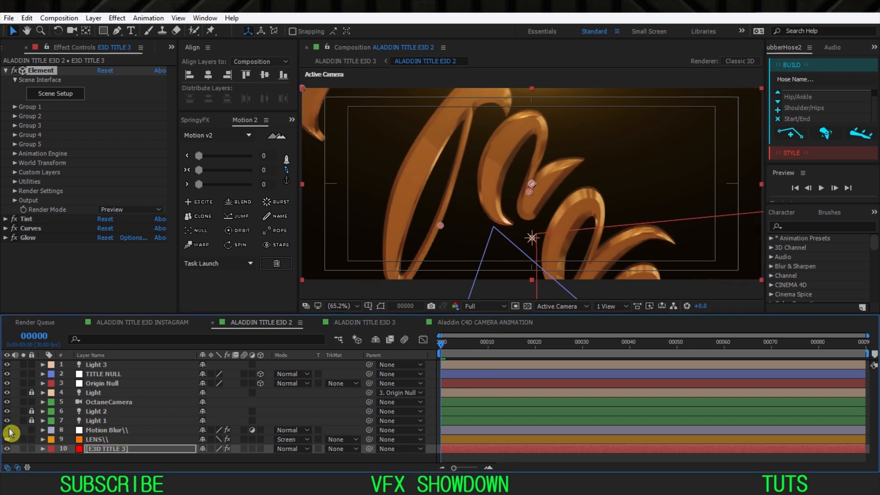
# Examine the Group 1 Aux Channels settings of the Element effect on the E3D TITLE 3 layer
pyautogui.click(138, 449)
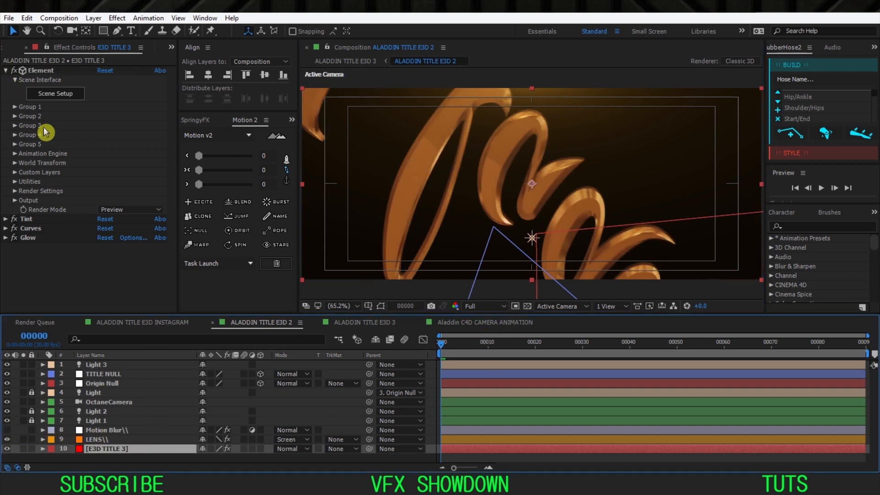
pyautogui.click(16, 107)
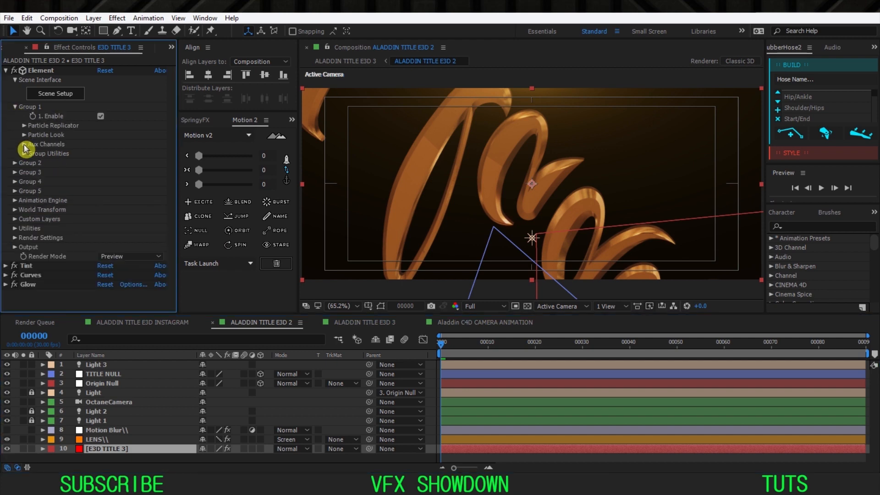
pyautogui.scroll(-5, 26, 149)
pyautogui.scroll(3, 26, 149)
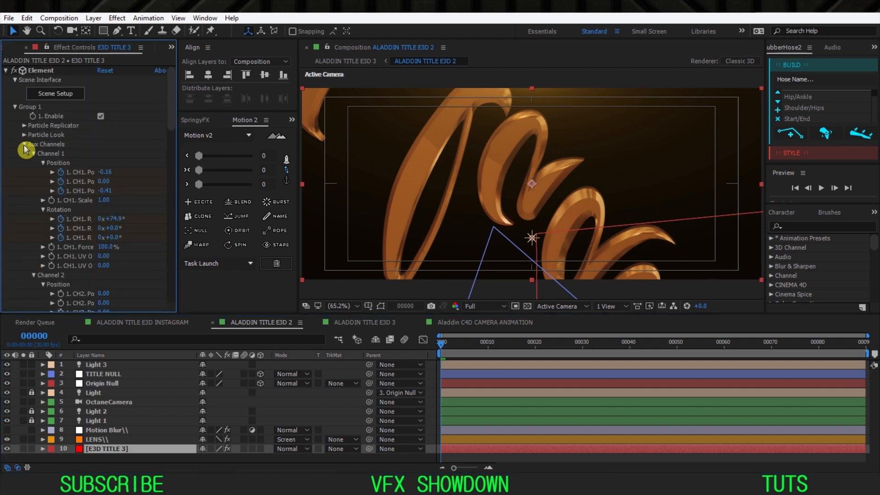
pyautogui.moveTo(167, 130); pyautogui.dragTo(168, 154)
pyautogui.scroll(5, 166, 155)
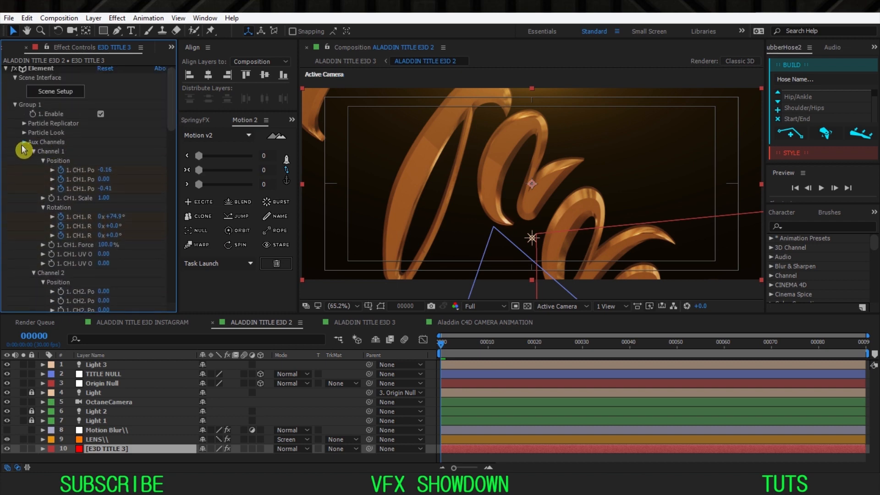
pyautogui.click(23, 142)
pyautogui.click(17, 107)
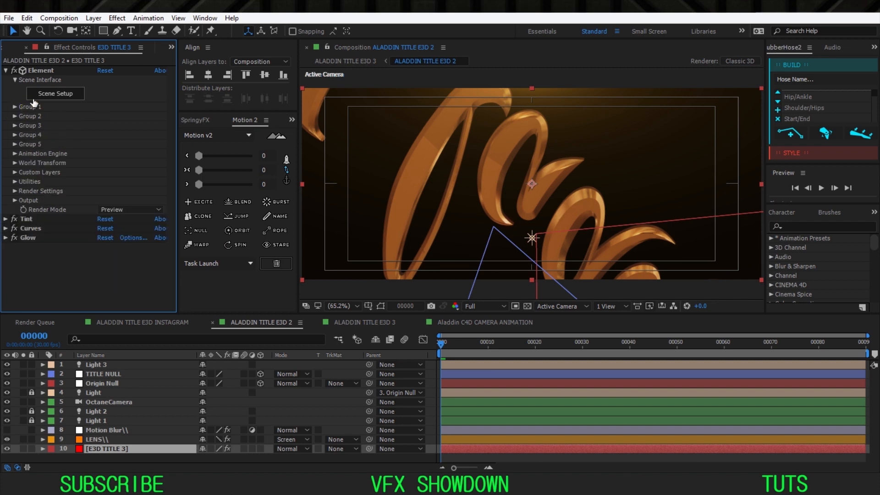
# Reopen the Element Scene Setup and expand Group Folder Copy and its Group Folder of lights
pyautogui.click(49, 94)
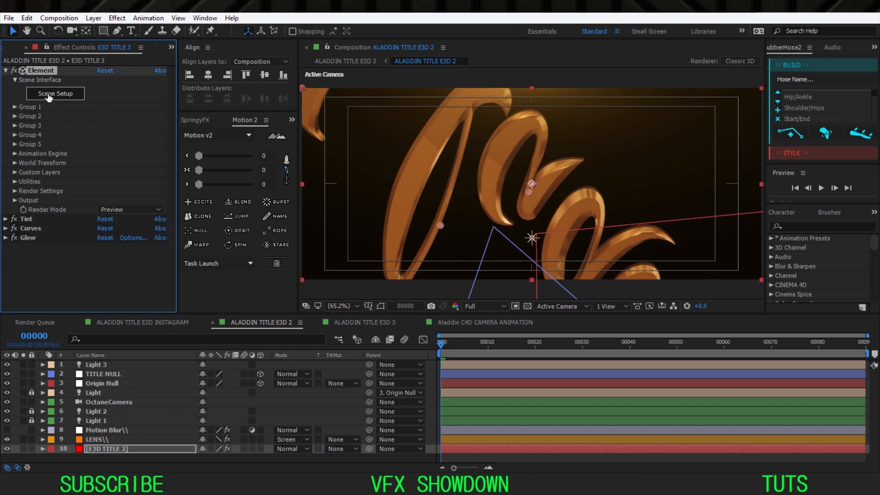
pyautogui.click(636, 95)
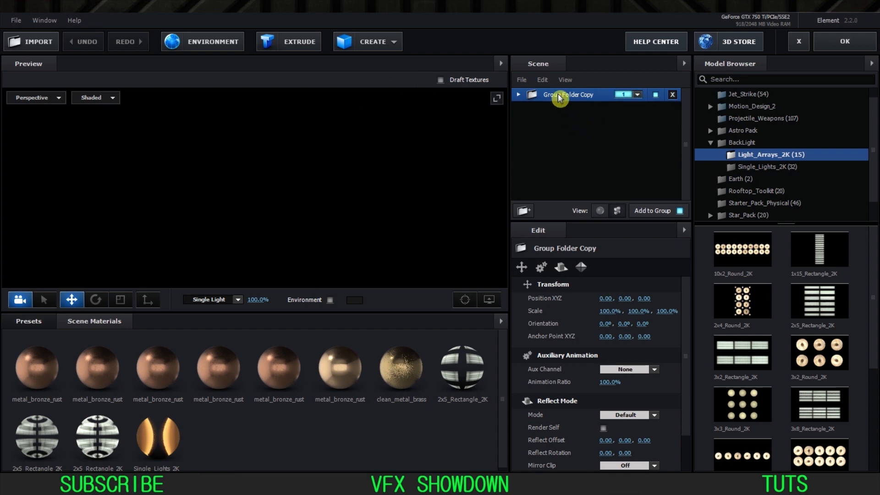
pyautogui.click(518, 95)
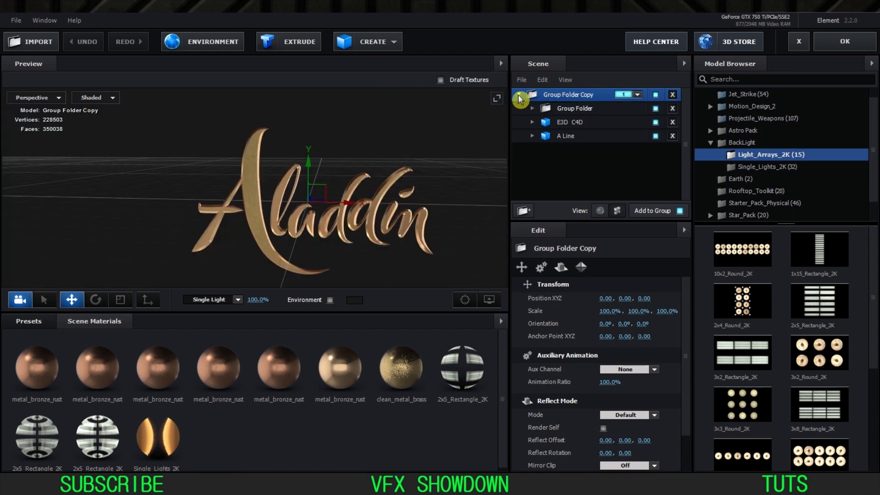
pyautogui.click(519, 95)
pyautogui.click(520, 96)
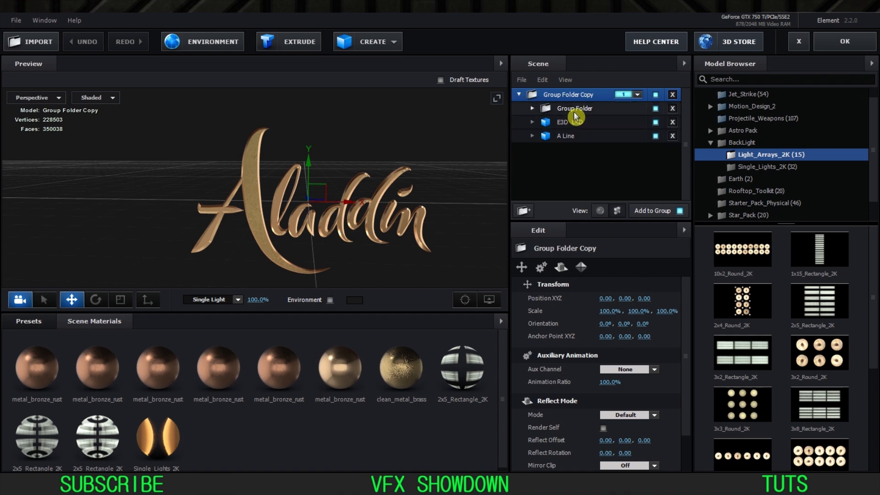
pyautogui.click(575, 110)
pyautogui.click(533, 108)
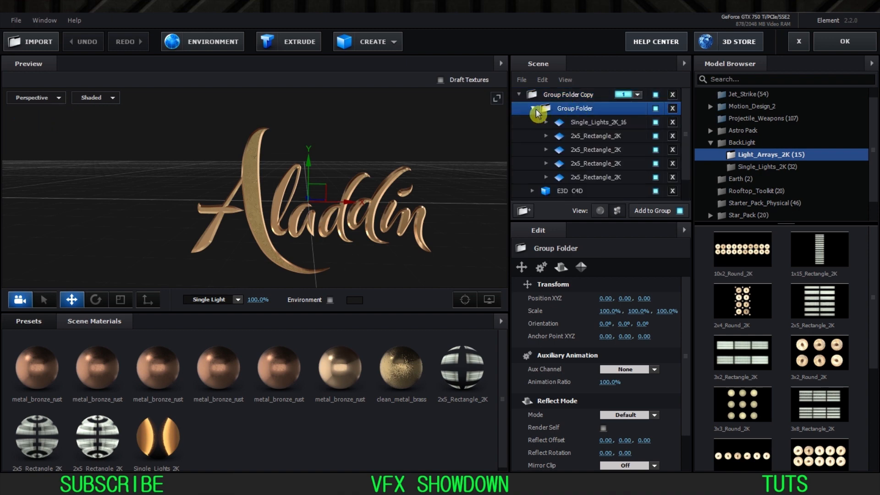
# Expand the Single_Lights_2K_16 light and its Plane, and open the Advanced settings of its material
pyautogui.click(574, 126)
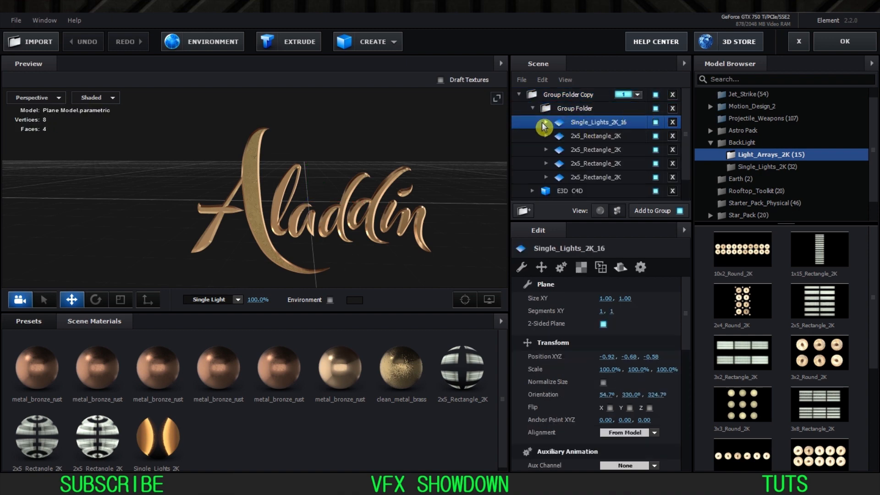
pyautogui.click(544, 126)
pyautogui.click(560, 136)
pyautogui.click(573, 150)
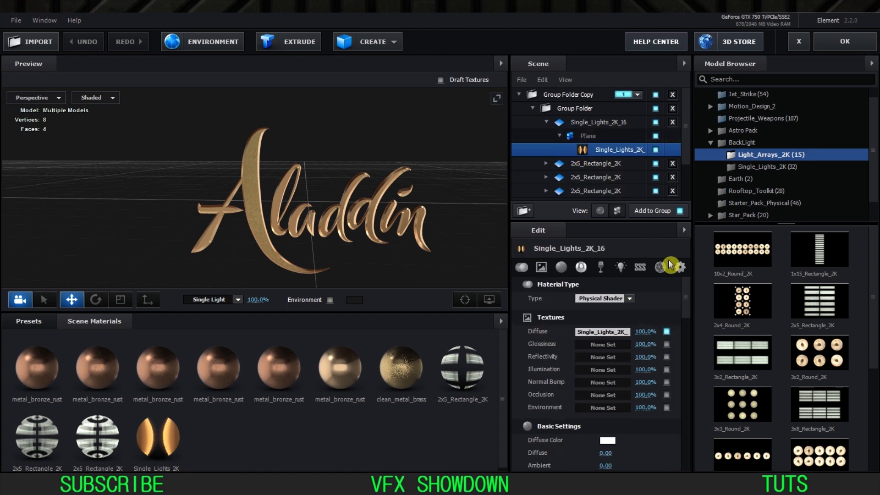
pyautogui.click(679, 267)
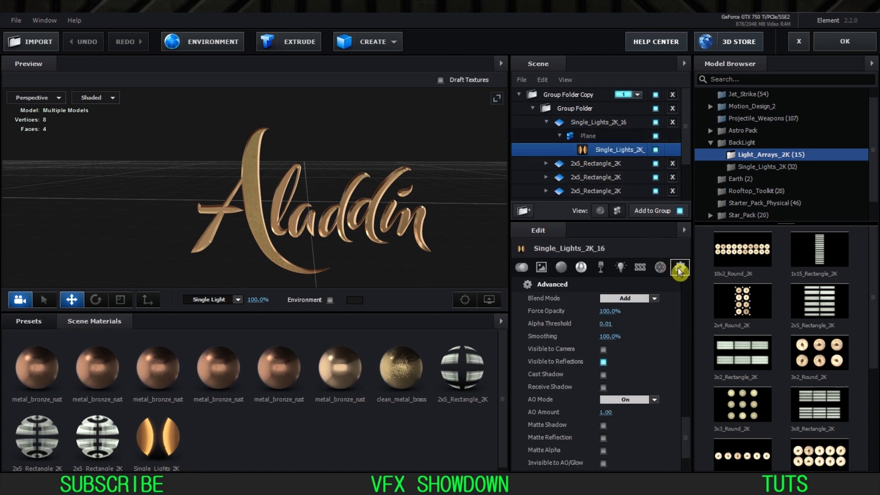
# Turn on Visible to Camera for the Single_Lights_2K_16 material, view the scene from farther away, and turn it back off
pyautogui.click(603, 350)
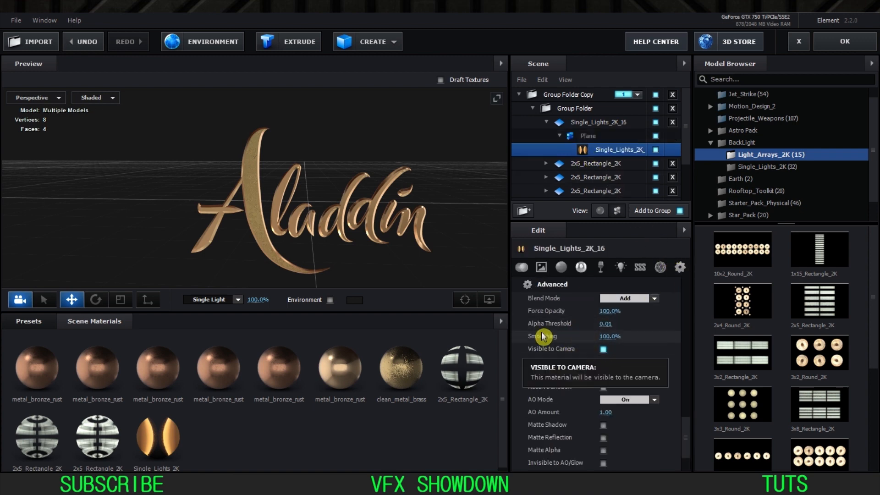
pyautogui.scroll(-3, 388, 219)
pyautogui.scroll(-5, 356, 220)
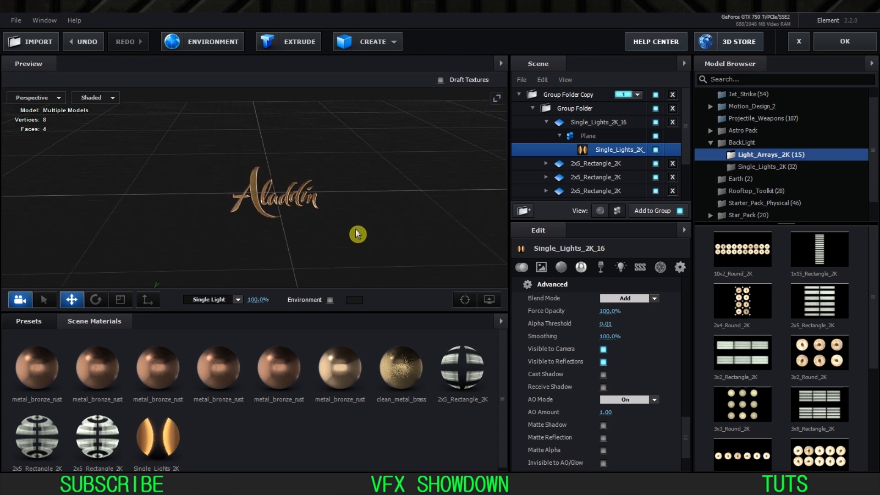
pyautogui.moveTo(291, 207); pyautogui.dragTo(283, 168)
pyautogui.click(603, 351)
pyautogui.scroll(8, 288, 204)
pyautogui.scroll(10, 285, 174)
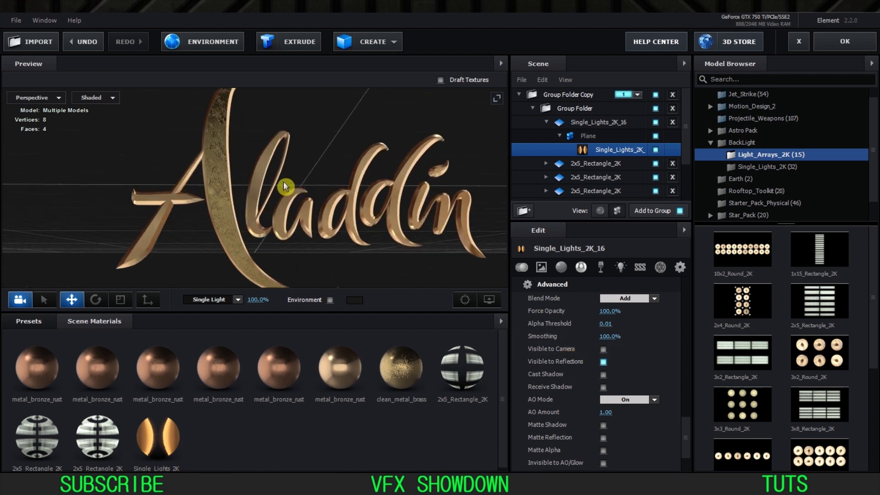
# Collapse the lights' Group Folder, expand E3D C4D and review its metal_bronze_rust materials
pyautogui.click(532, 110)
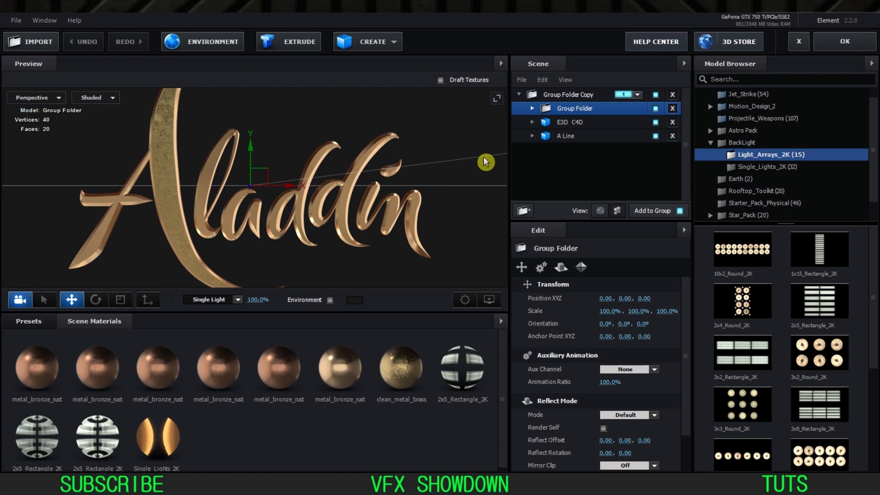
pyautogui.click(569, 123)
pyautogui.click(533, 122)
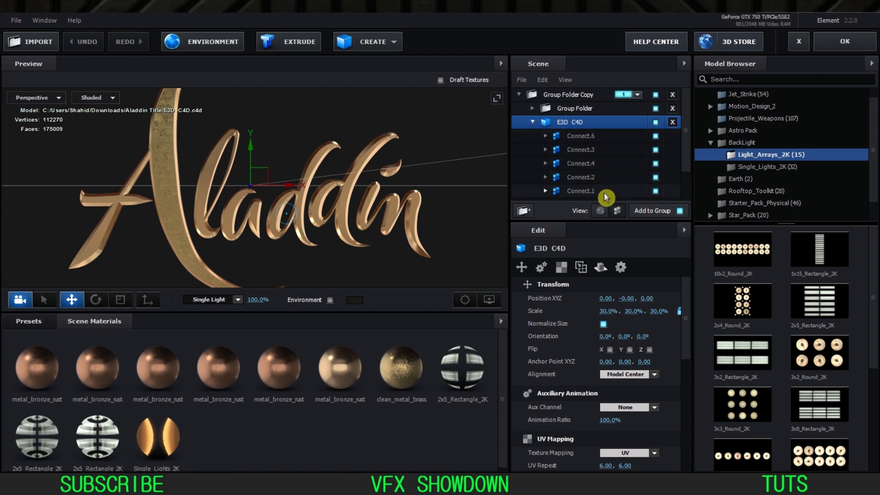
pyautogui.click(600, 211)
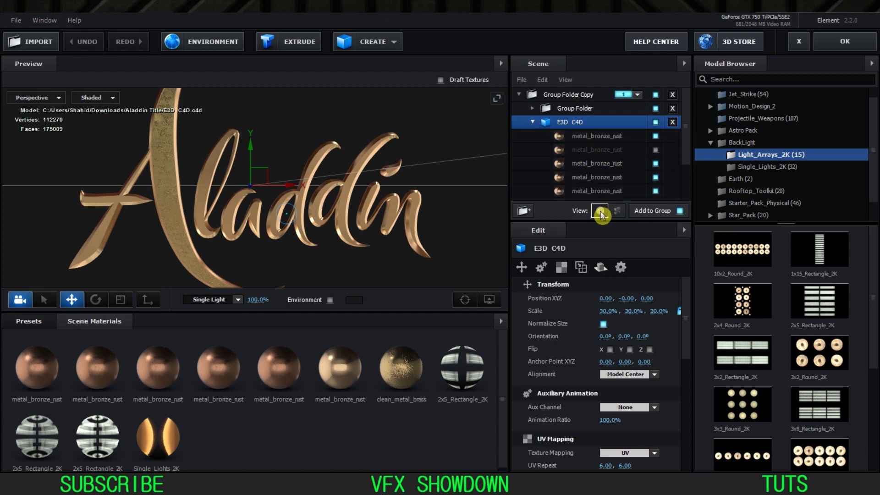
pyautogui.click(580, 140)
pyautogui.click(585, 152)
pyautogui.click(588, 166)
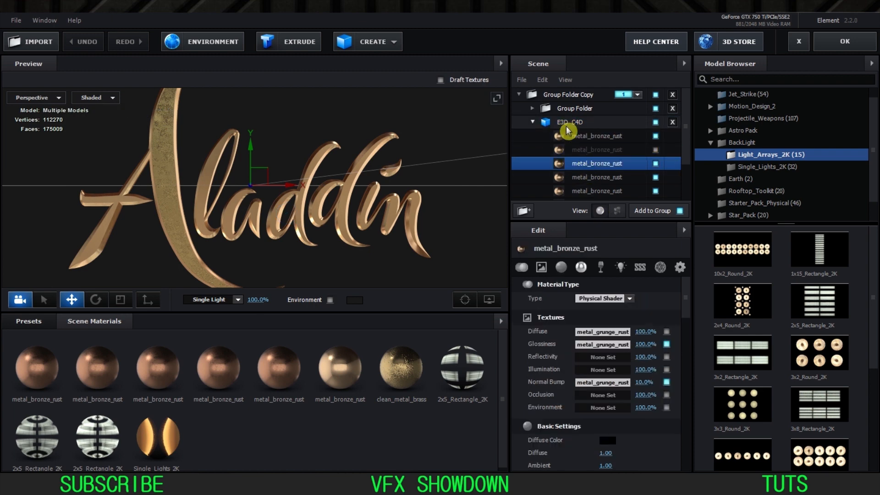
# List the E3D C4D letter parts, check Connect.6, Connect.3, Connect.4 and Connect.2, and try moving Connect.2 before undoing the move
pyautogui.click(617, 210)
pyautogui.click(578, 138)
pyautogui.click(578, 150)
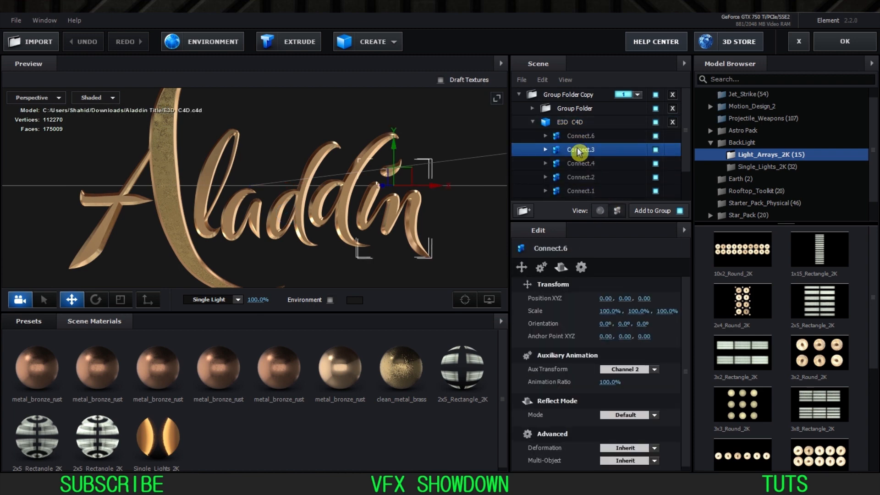
pyautogui.click(580, 164)
pyautogui.click(583, 177)
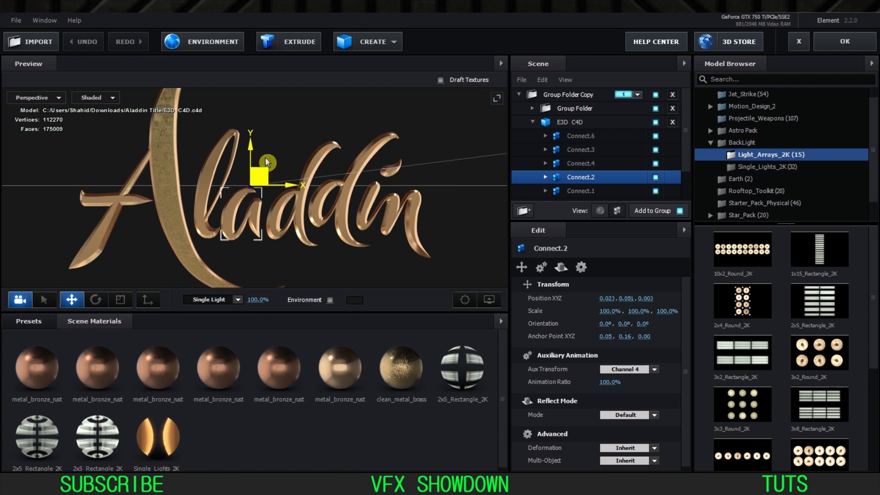
pyautogui.moveTo(266, 167); pyautogui.dragTo(296, 146)
pyautogui.hotkey('ctrl', 'z')
# Compare the Aux Transform channel assignments of the Connect.3, Connect.4 and Connect letter parts
pyautogui.click(581, 146)
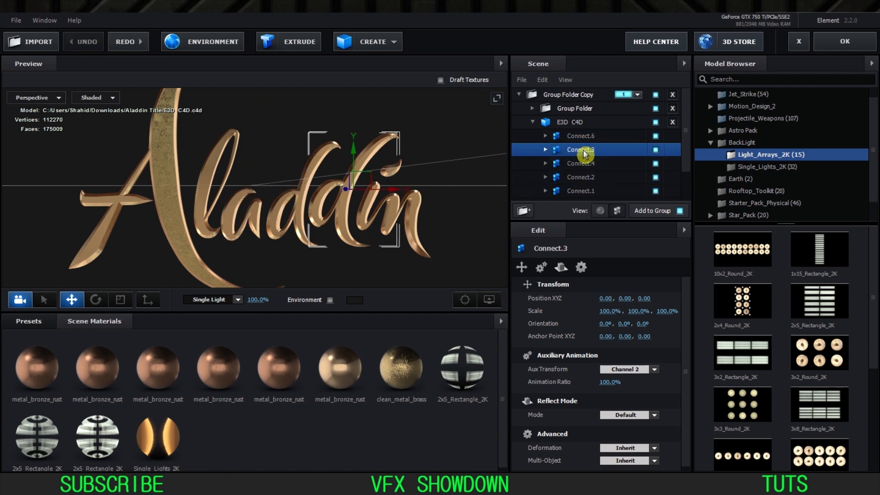
pyautogui.click(586, 164)
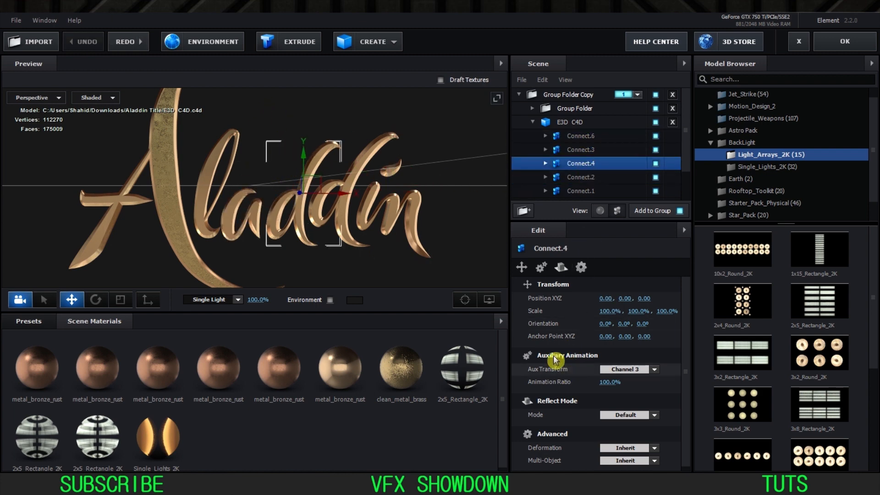
pyautogui.click(642, 370)
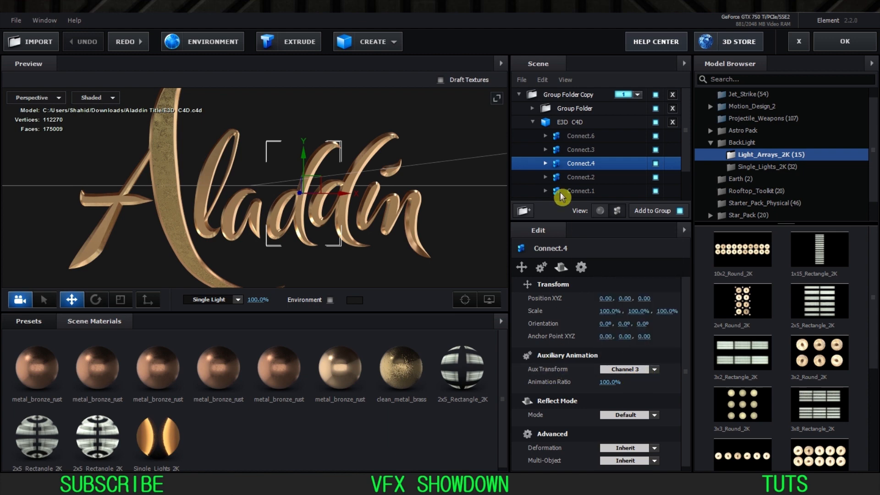
pyautogui.scroll(-1, 564, 174)
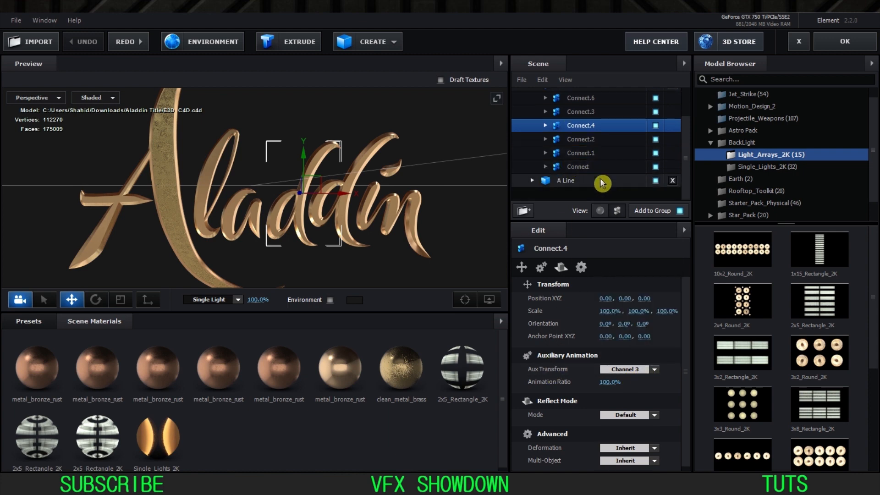
pyautogui.click(579, 168)
pyautogui.scroll(2, 573, 154)
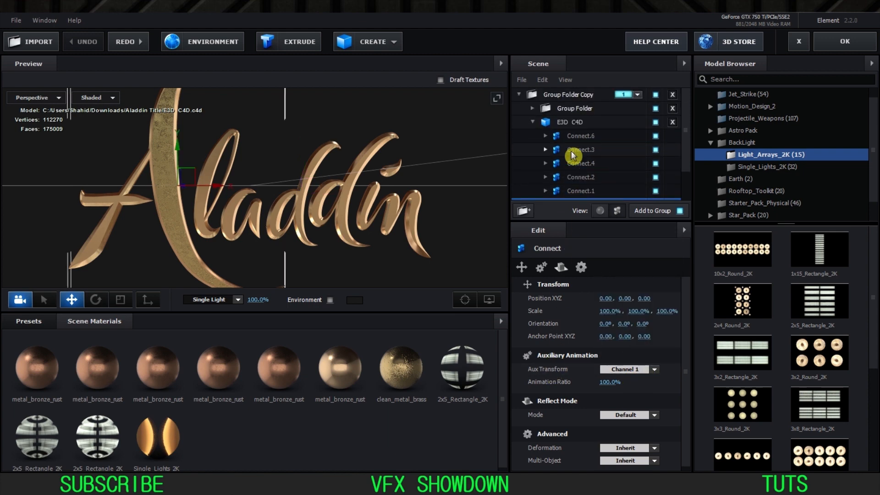
# Check the Aux Transform channel of the Connect part in the A Line model, collapse both models and accept the scene setup
pyautogui.click(531, 133)
pyautogui.click(533, 122)
pyautogui.click(562, 136)
pyautogui.click(532, 136)
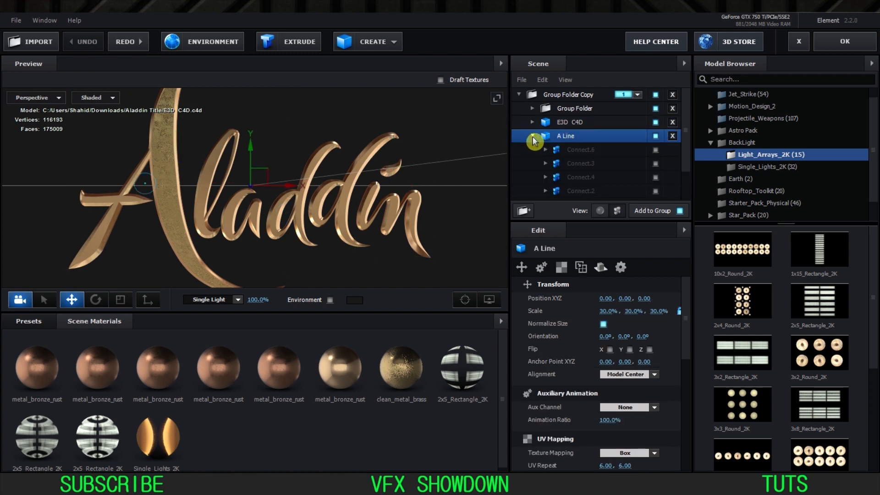
pyautogui.scroll(-1, 543, 140)
pyautogui.click(579, 182)
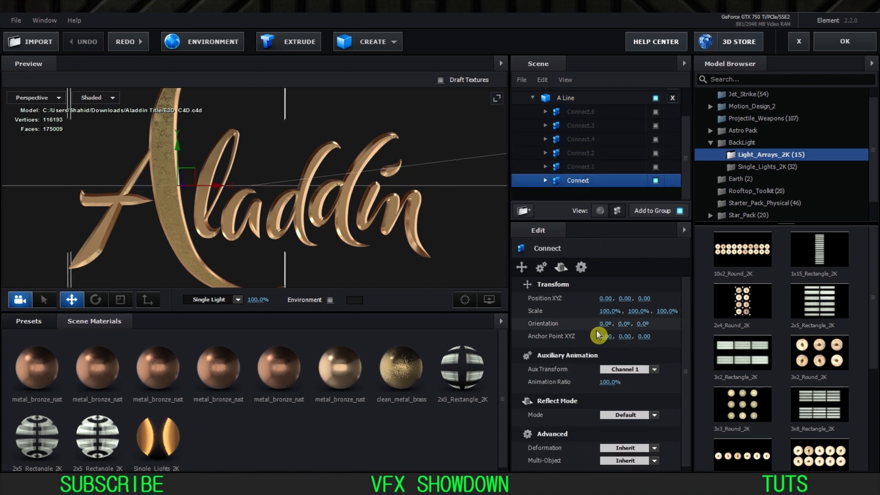
pyautogui.click(533, 98)
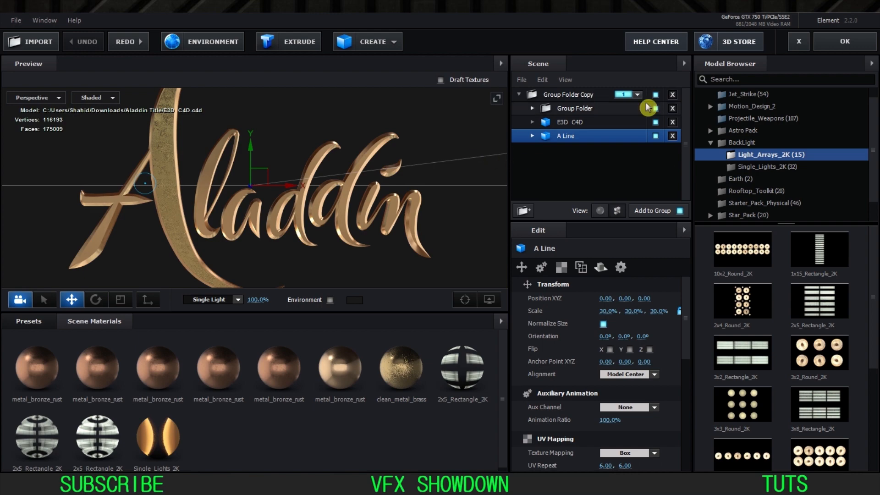
pyautogui.click(845, 42)
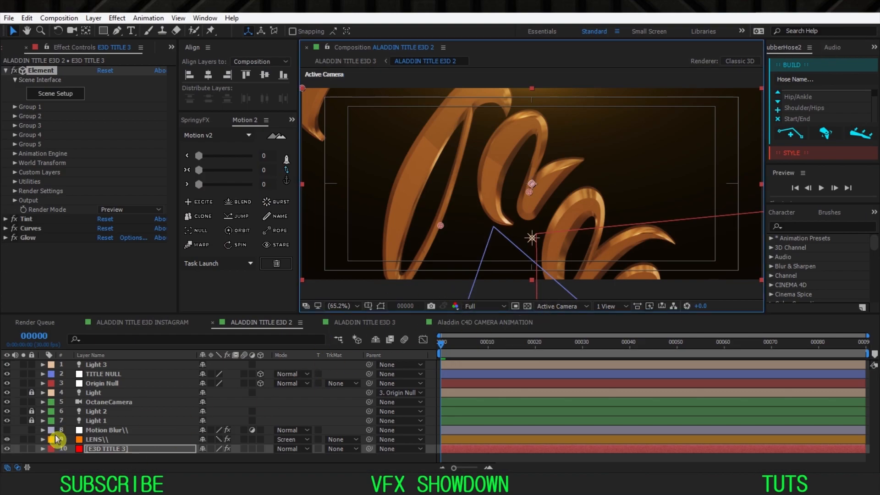
# Display the composition in Custom View 1, preview the animation around the title, and hide the OctaneCamera layer, returning to frame 0
pyautogui.click(546, 306)
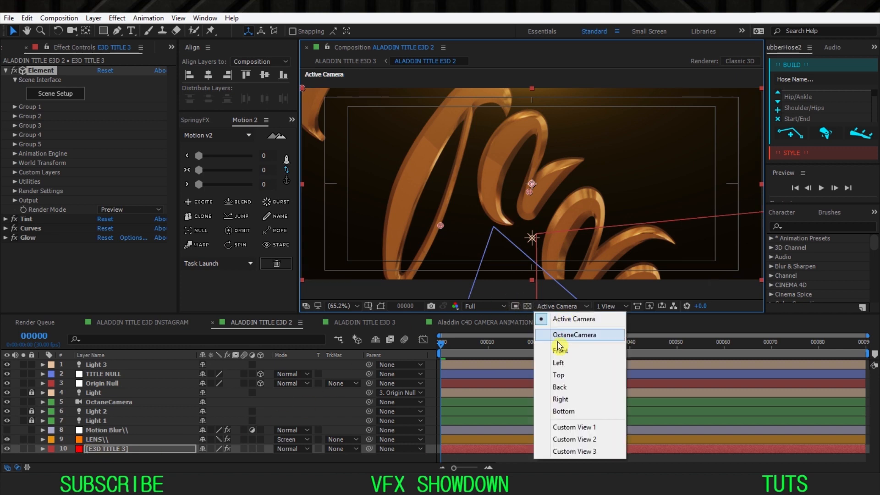
pyautogui.click(571, 425)
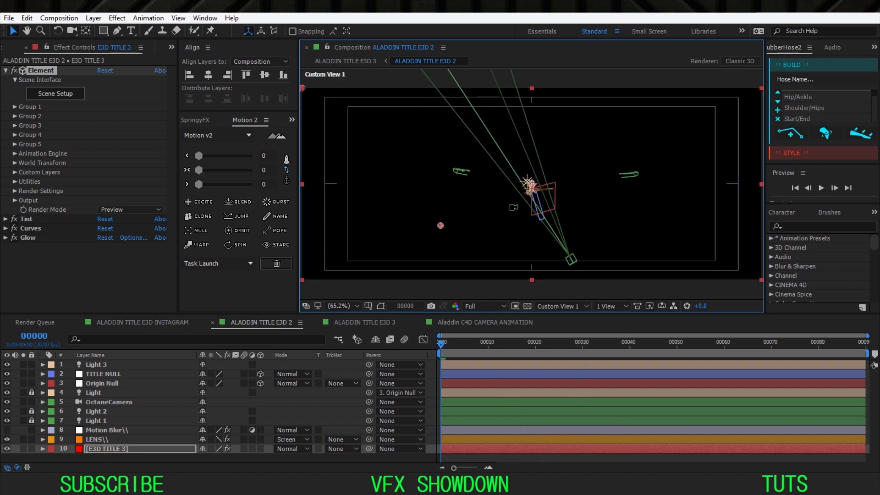
pyautogui.moveTo(514, 197); pyautogui.dragTo(447, 131)
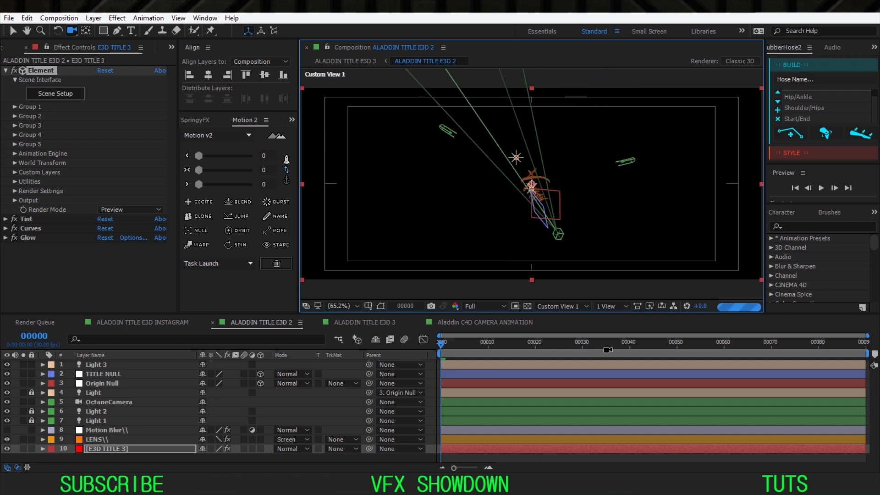
pyautogui.press('space')
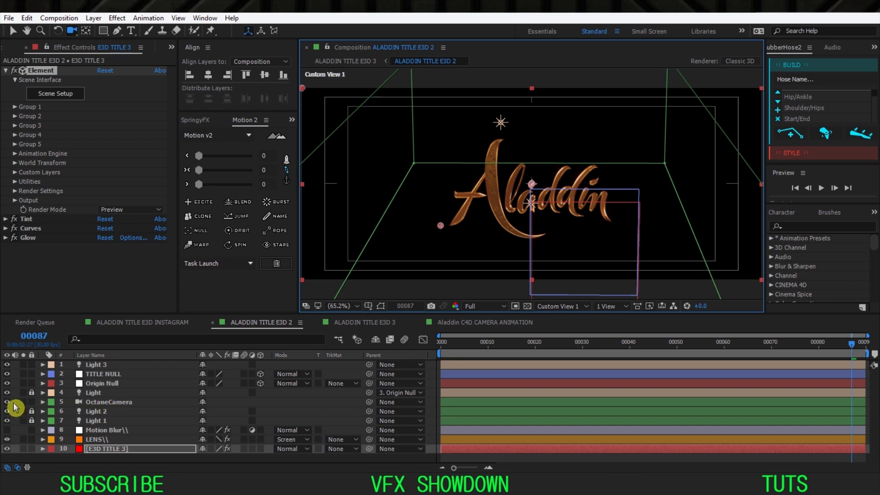
pyautogui.click(9, 403)
pyautogui.click(443, 341)
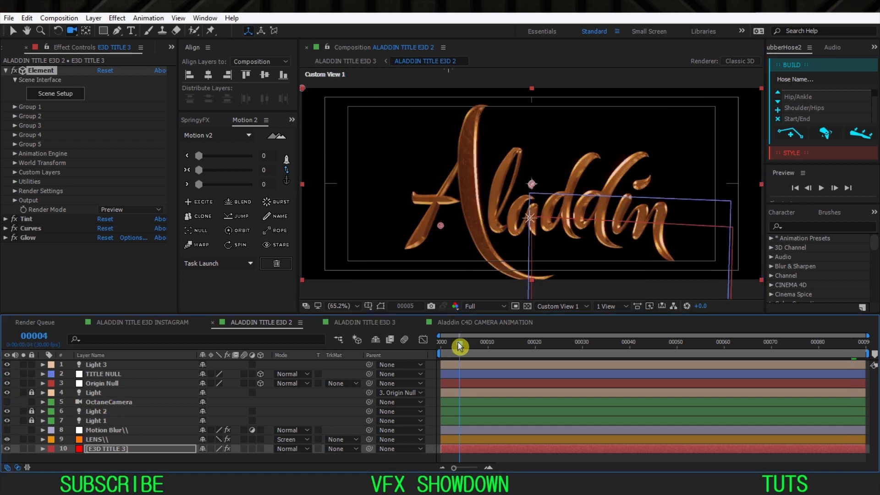
# Examine Group 1's Create Group Null utility and the position and rotation keyframes of the TITLE NULL layer
pyautogui.click(14, 108)
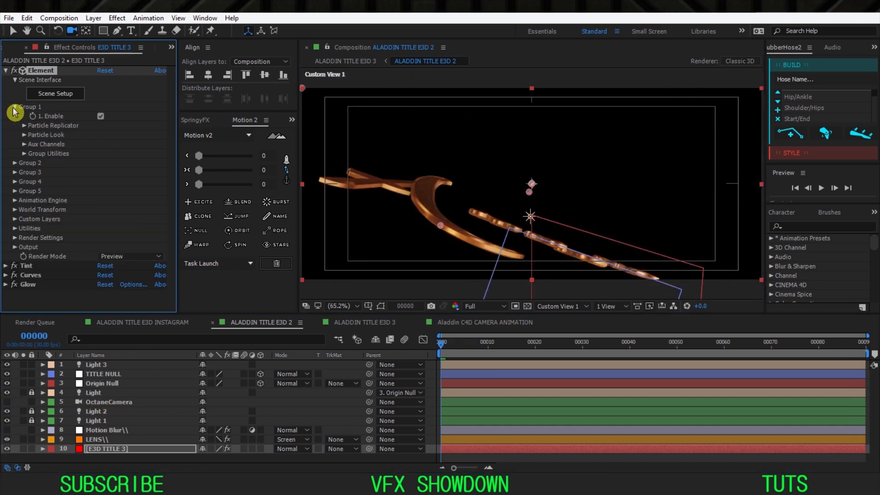
pyautogui.click(24, 154)
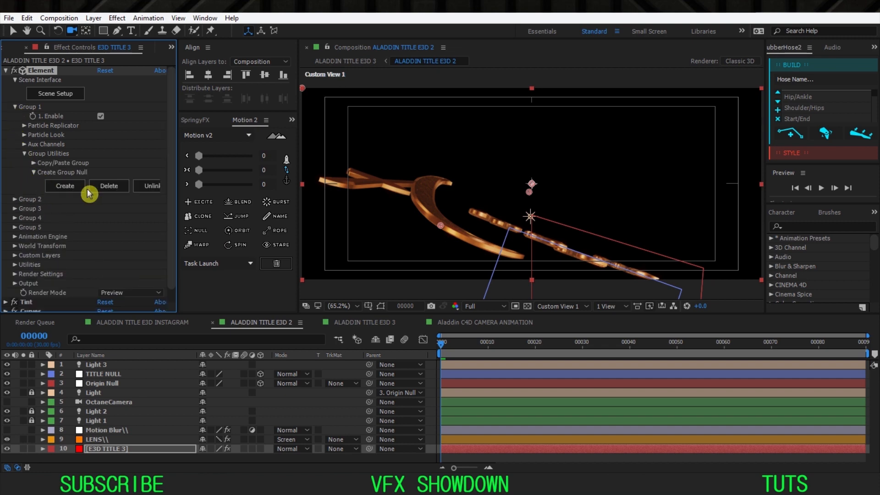
pyautogui.click(121, 376)
pyautogui.press('u')
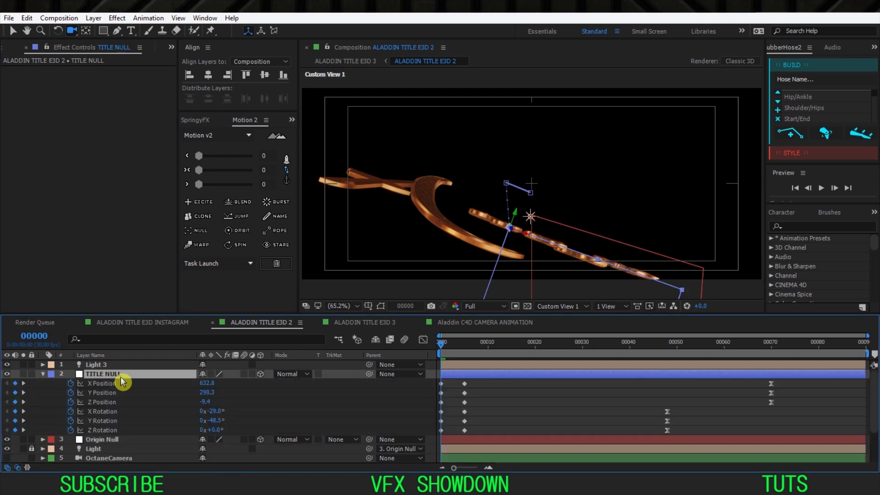
pyautogui.press('u')
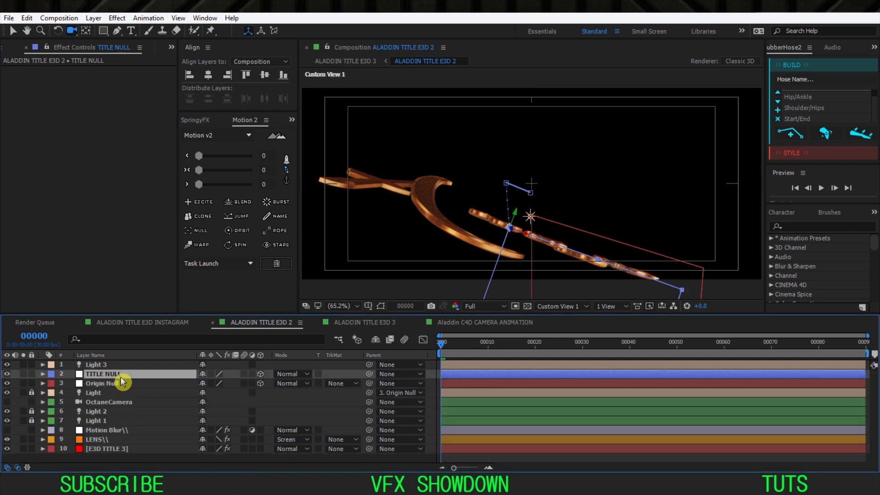
# Test Channel 5's X rotation in the E3D TITLE 3 layer's Group 1 Aux Channels at 0° and 130°, undoing each change
pyautogui.click(116, 449)
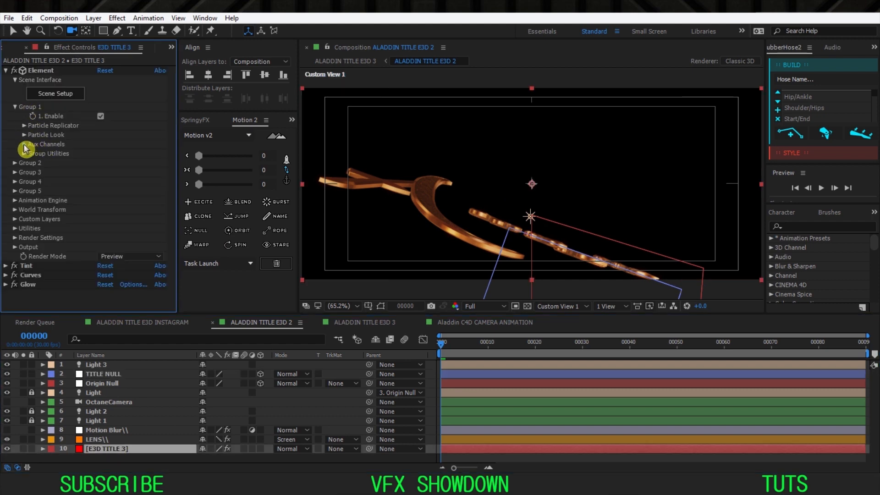
pyautogui.click(25, 145)
pyautogui.scroll(-2, 29, 147)
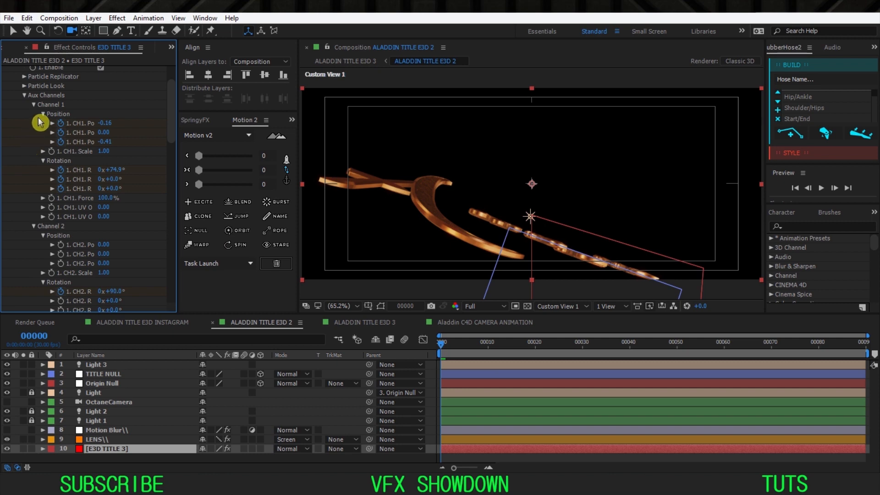
pyautogui.scroll(-15, 40, 122)
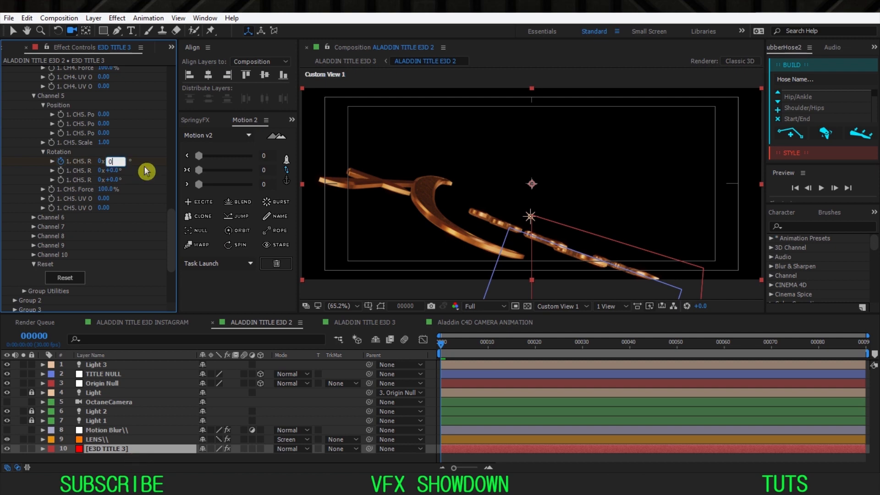
pyautogui.press('Return')
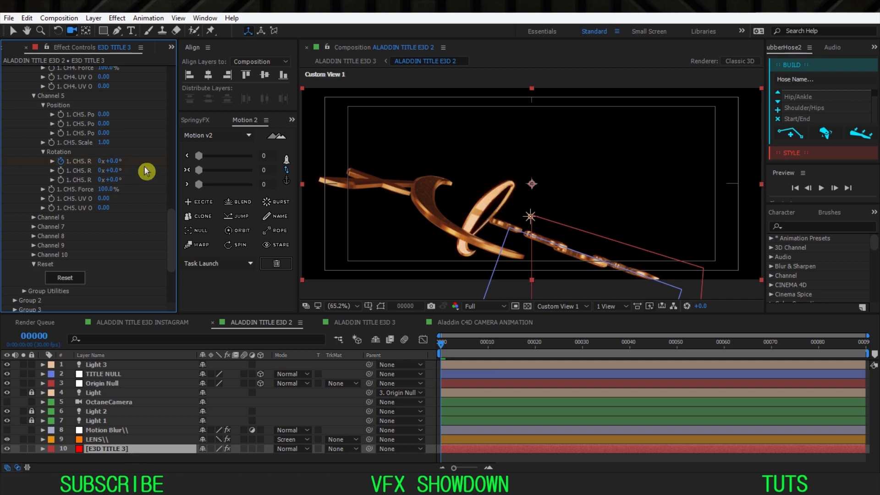
pyautogui.hotkey('ctrl', 'z')
pyautogui.moveTo(119, 161); pyautogui.dragTo(132, 163)
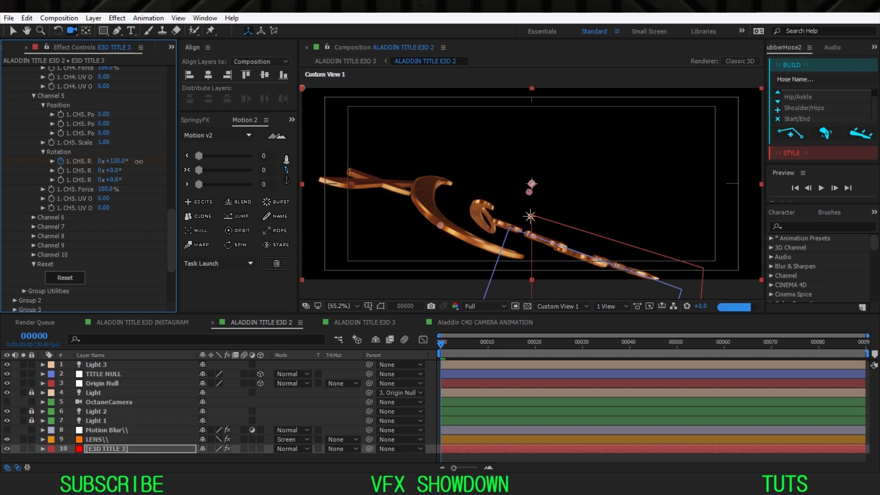
pyautogui.hotkey('ctrl', 'z')
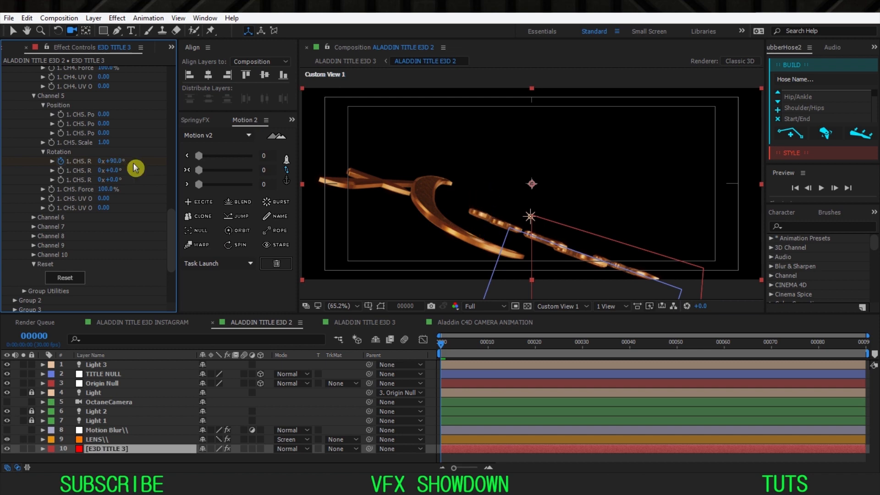
# Reveal the E3D TITLE 3 layer's keyframes and examine the Aux Channel position and rotation keys in the enlarged timeline
pyautogui.click(137, 454)
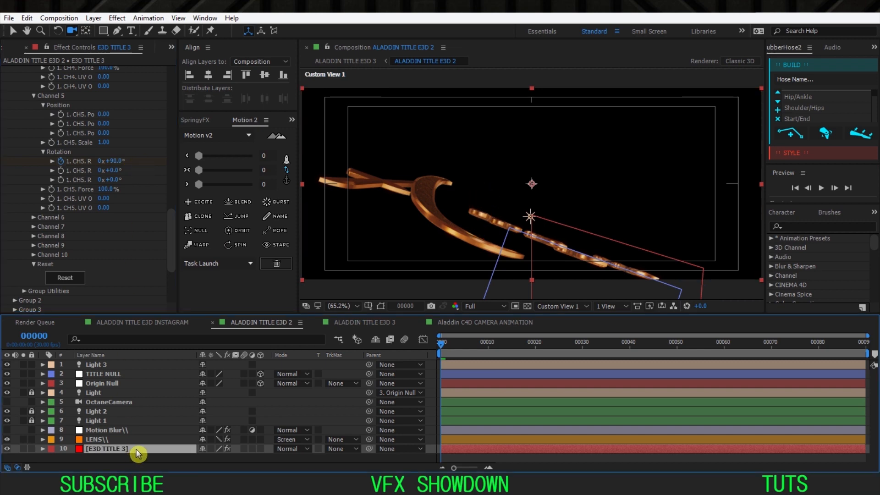
pyautogui.press('u')
pyautogui.scroll(-5, 269, 431)
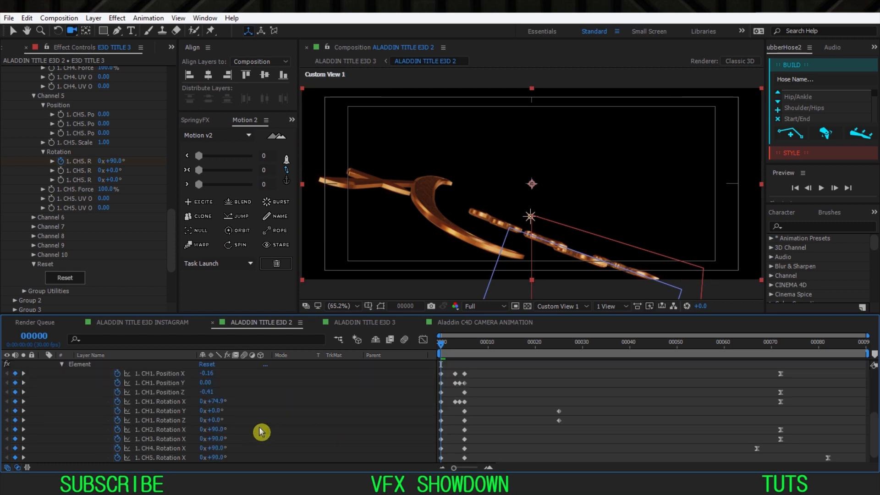
pyautogui.press('`')
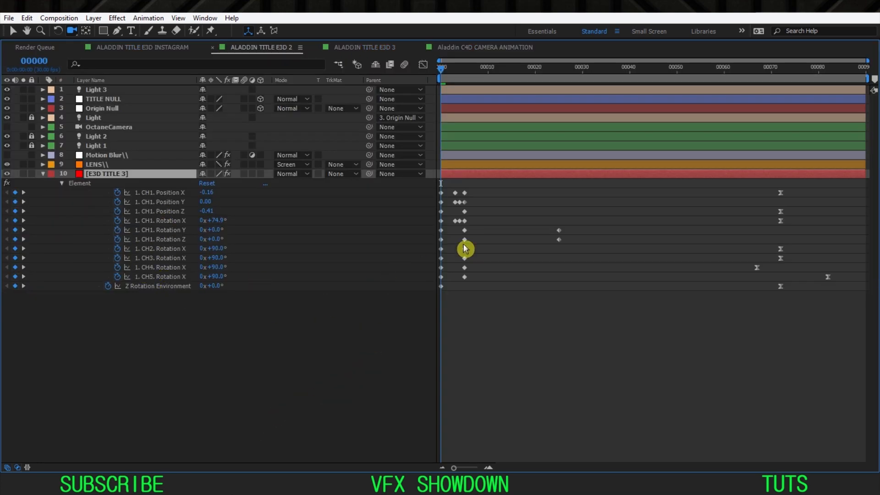
pyautogui.press('`')
# Reveal the TITLE NULL position and rotation keyframes and preview its motion from frame 0 to frame 5
pyautogui.click(112, 383)
pyautogui.click(112, 375)
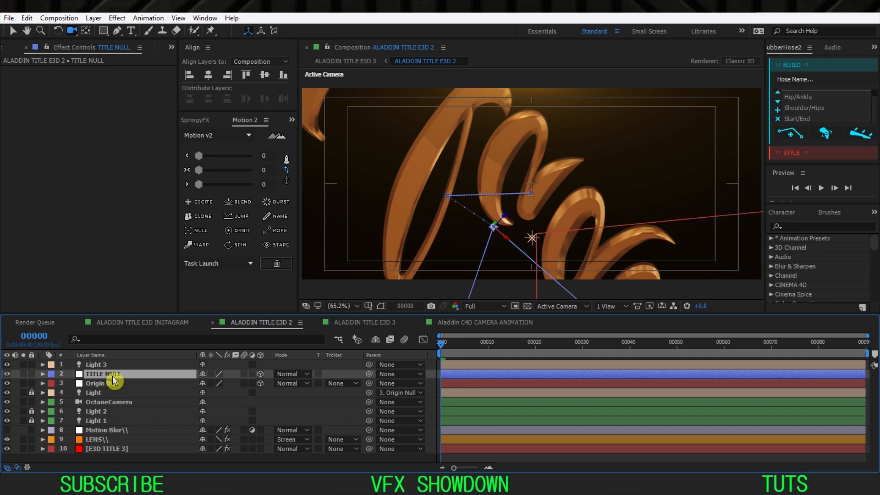
pyautogui.press('u')
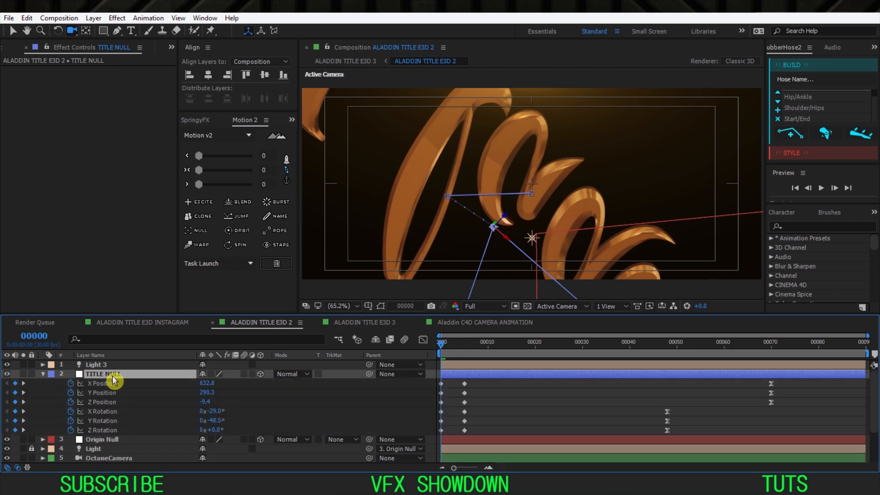
pyautogui.press('=')
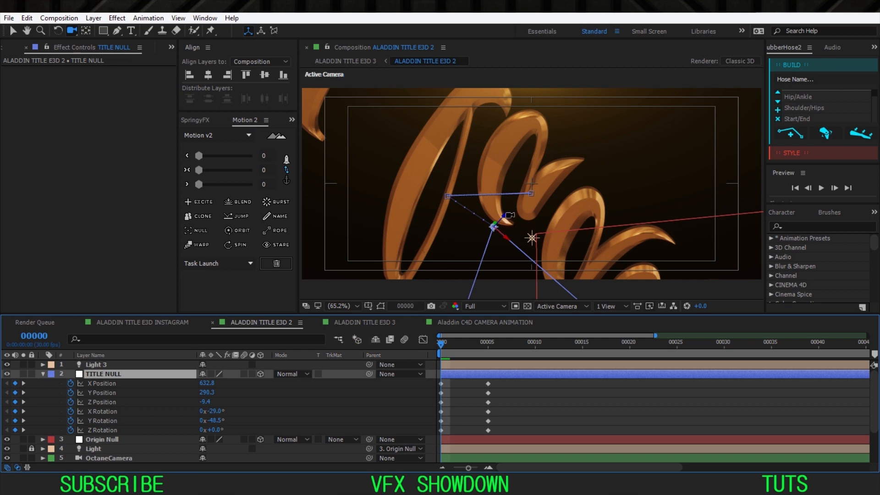
pyautogui.press('v')
pyautogui.moveTo(505, 214)
pyautogui.mouseDown()
pyautogui.moveTo(512, 206)
pyautogui.moveTo(497, 222)
pyautogui.mouseUp()
pyautogui.moveTo(444, 351); pyautogui.dragTo(489, 356)
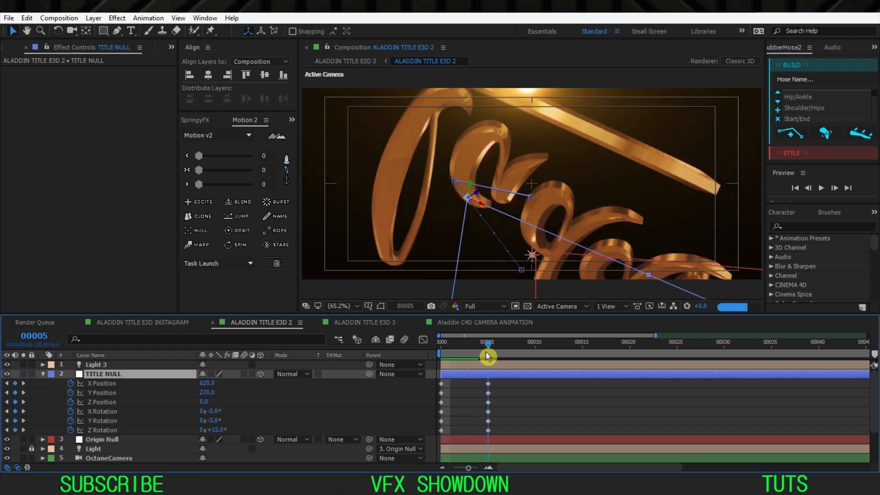
# Preview the title animation through to frame 89, collapse the TITLE NULL properties and clear the layer selection
pyautogui.press('-')
pyautogui.click(417, 394)
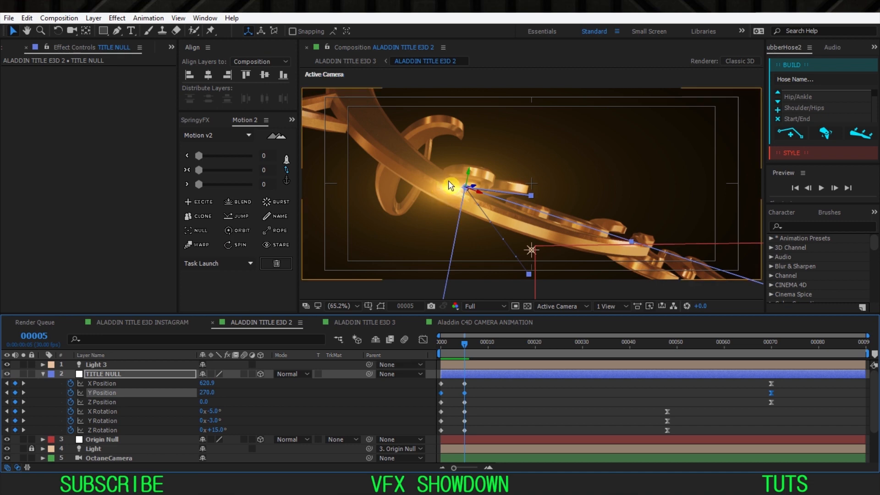
pyautogui.click(395, 416)
pyautogui.moveTo(464, 352); pyautogui.dragTo(863, 364)
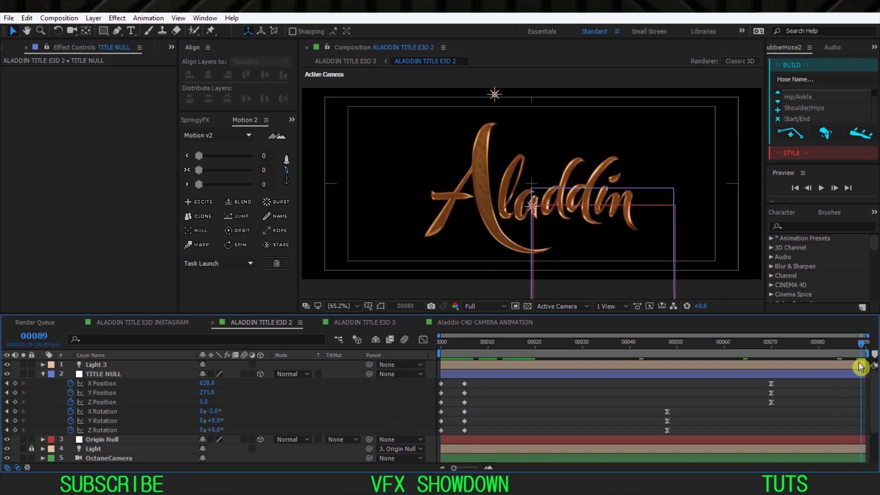
pyautogui.click(43, 375)
pyautogui.click(94, 374)
pyautogui.click(95, 365)
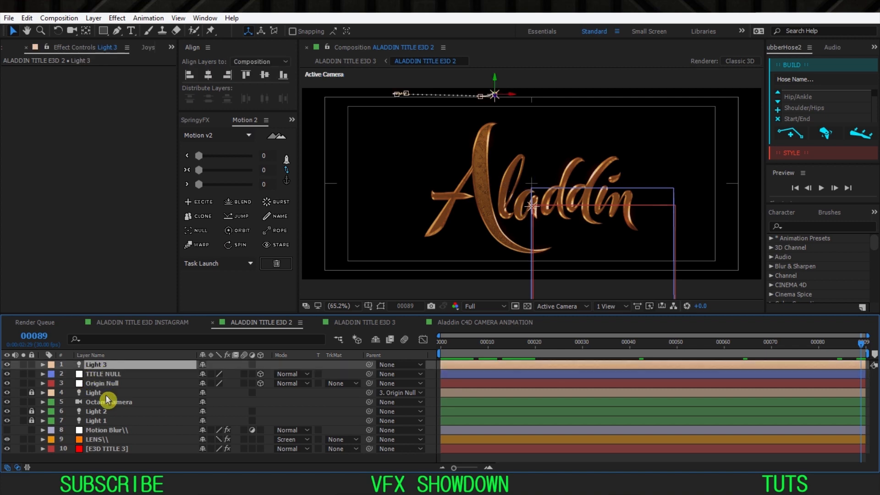
pyautogui.click(127, 462)
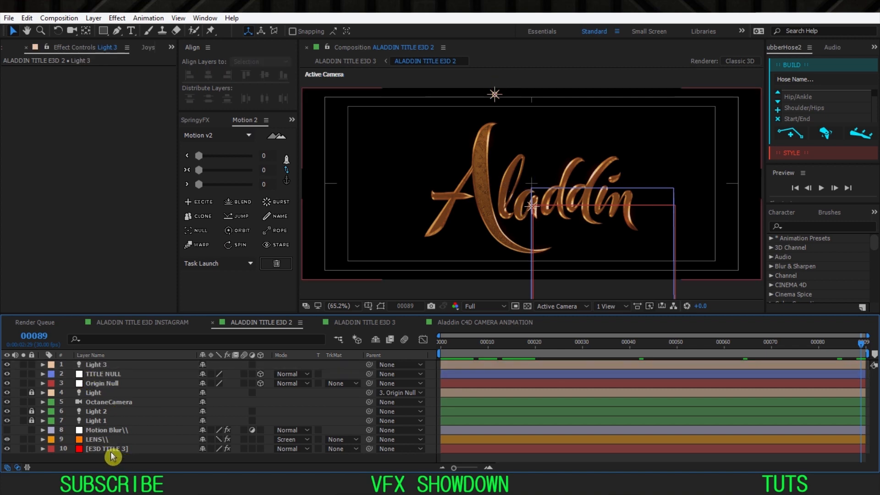
# View the Group Folder model in the E3D TITLE 3 layer's Element Scene Setup and accept the scene
pyautogui.click(113, 454)
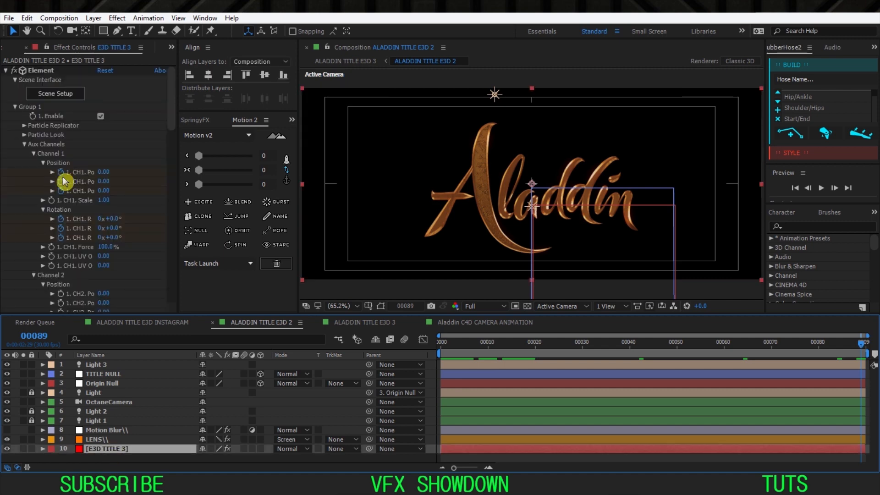
pyautogui.click(68, 91)
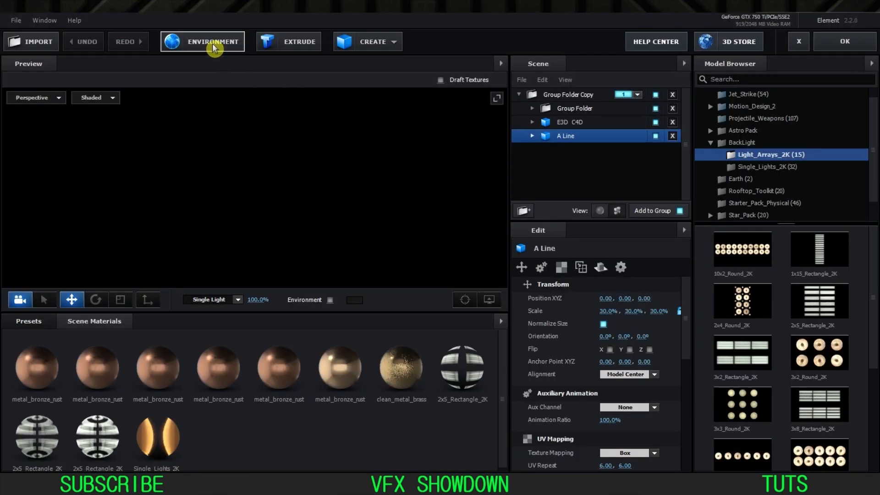
pyautogui.click(571, 108)
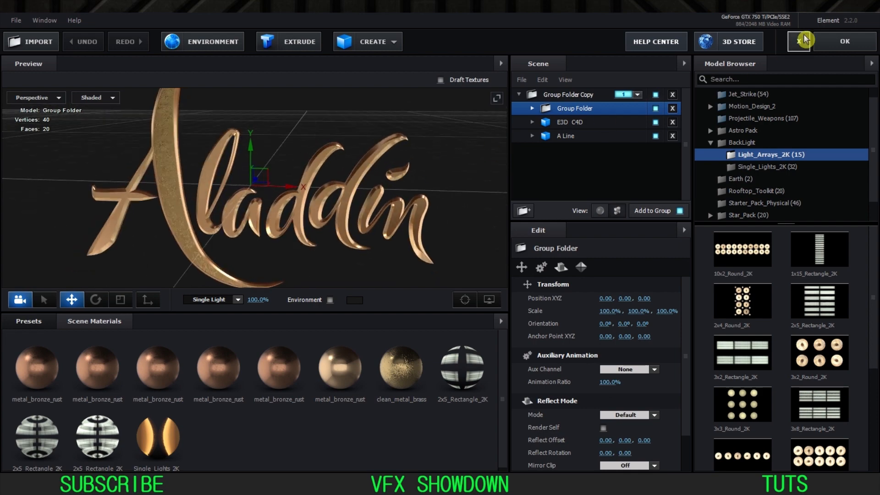
pyautogui.click(853, 42)
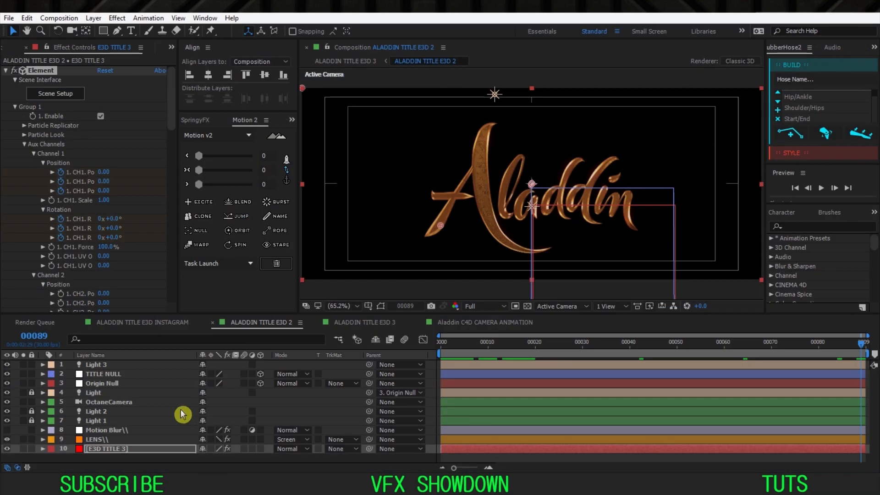
# Examine the Physical Environment render settings of E3D TITLE 3, briefly showing the environment in the background
pyautogui.click(122, 451)
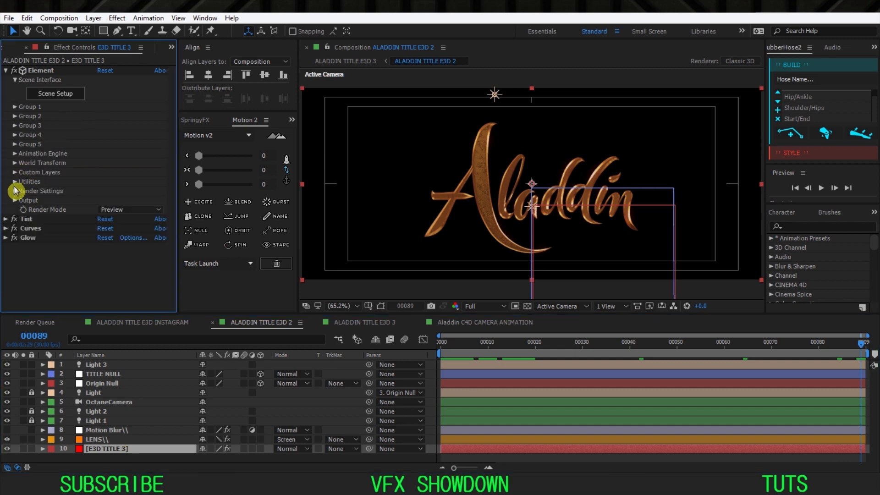
pyautogui.click(15, 191)
pyautogui.scroll(-2, 24, 172)
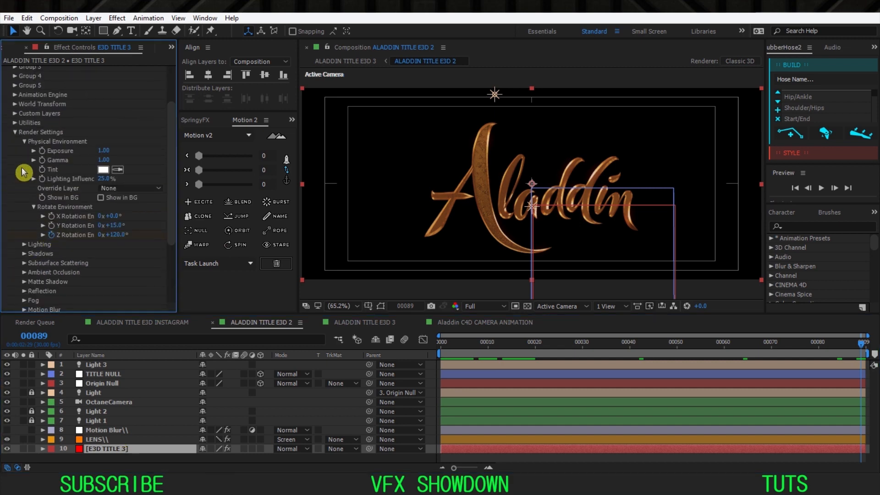
pyautogui.click(100, 198)
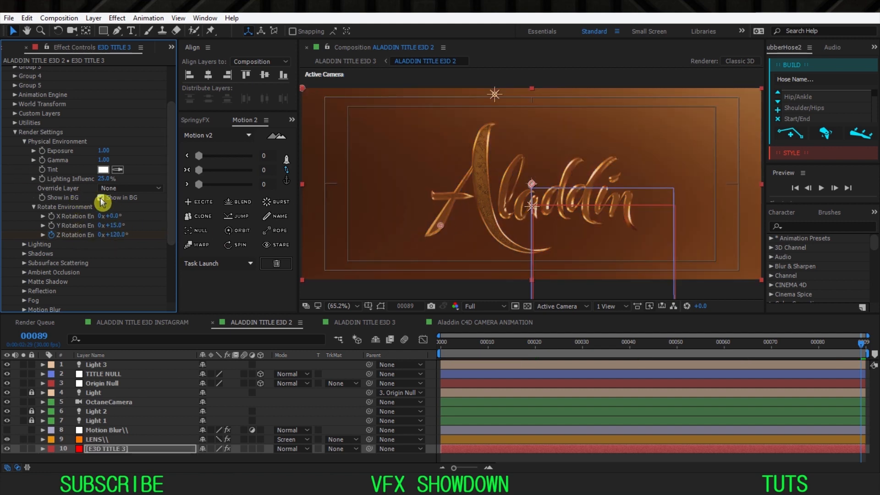
pyautogui.click(101, 197)
# Check the Shadows and Ambient Occlusion render settings of the Element effect, then collapse the render settings
pyautogui.click(25, 142)
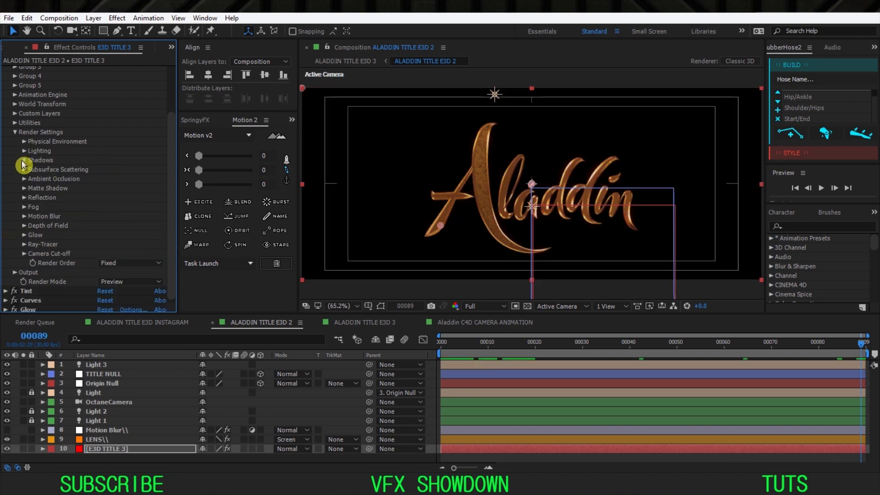
pyautogui.click(23, 163)
pyautogui.click(23, 163)
pyautogui.click(25, 179)
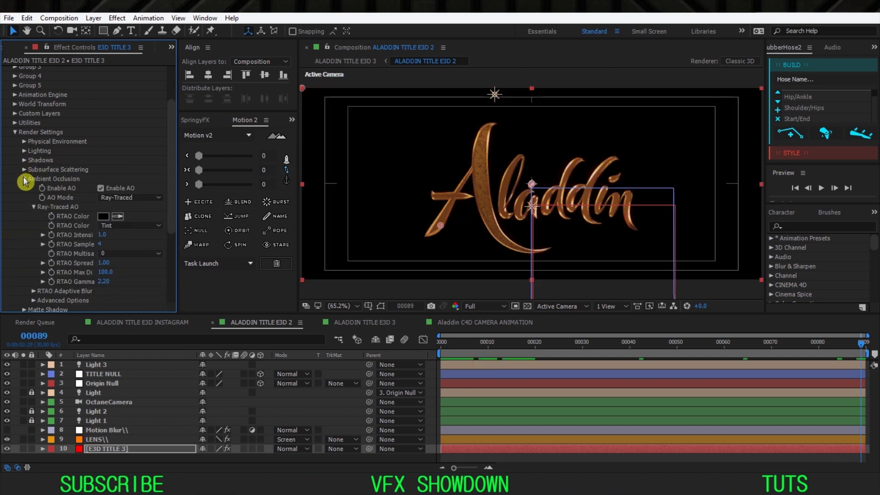
pyautogui.click(24, 179)
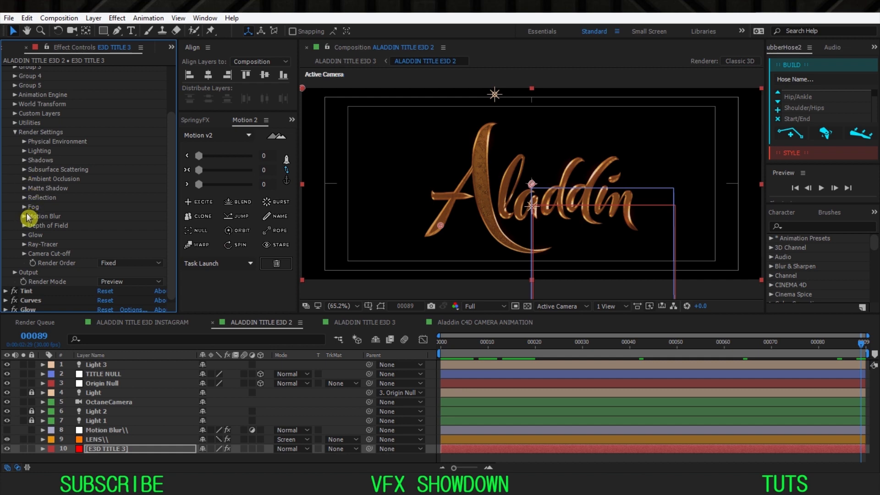
pyautogui.click(15, 133)
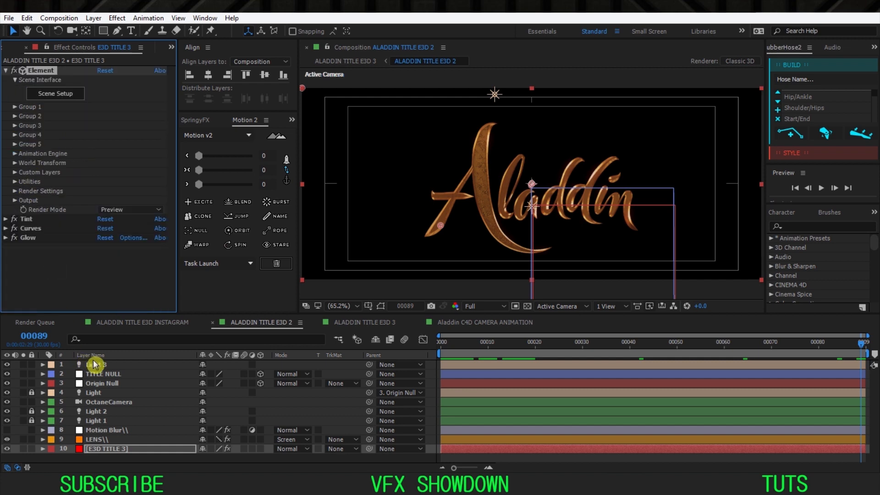
# Toggle the visibility of Light 3 repeatedly to compare its effect on the title, leaving it enabled
pyautogui.click(95, 364)
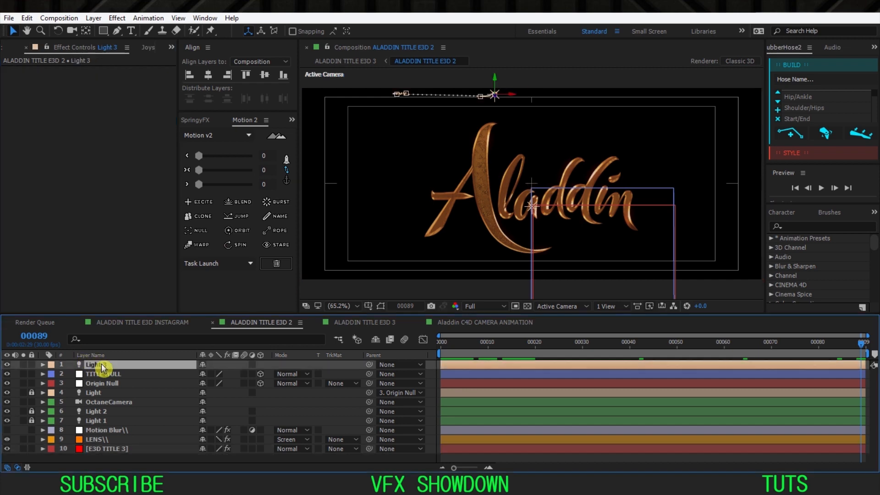
pyautogui.click(7, 365)
pyautogui.click(7, 364)
pyautogui.click(7, 365)
pyautogui.click(7, 364)
pyautogui.click(7, 365)
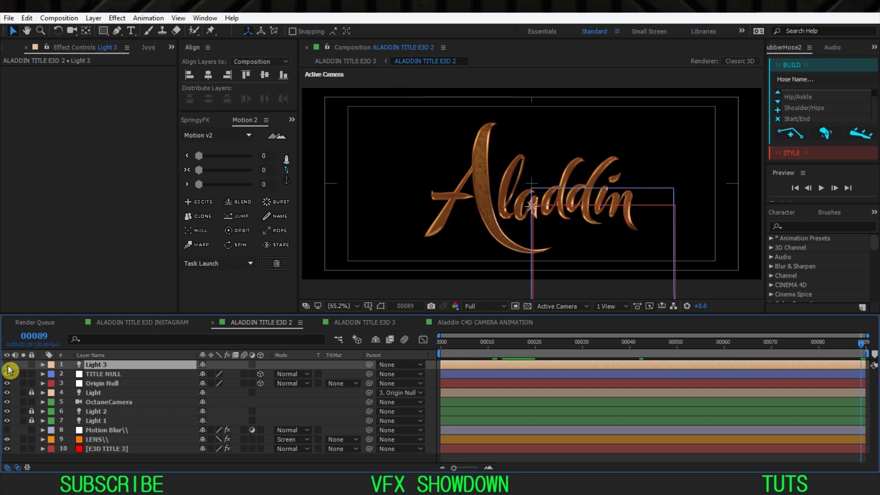
pyautogui.click(7, 365)
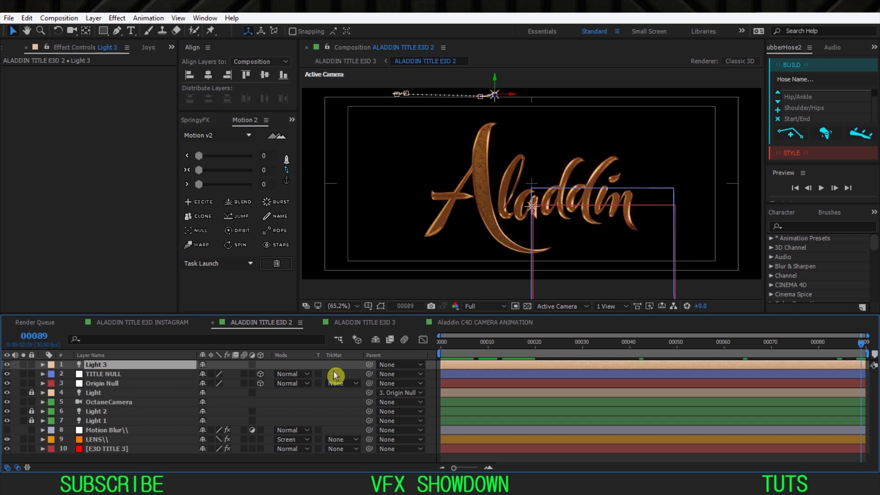
# Hide the LENS layer at frame 6, compare the title with Light 3 off and on, and scrub to frame 13
pyautogui.moveTo(442, 347); pyautogui.dragTo(472, 351)
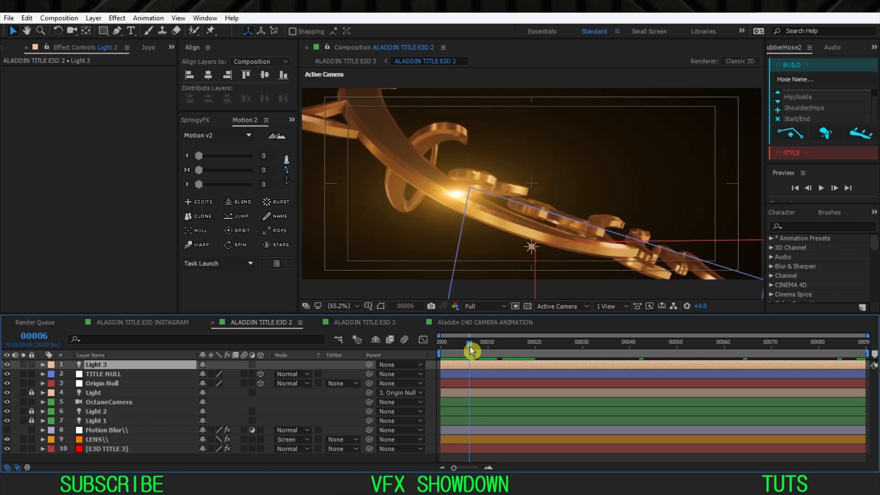
pyautogui.click(96, 439)
pyautogui.click(7, 439)
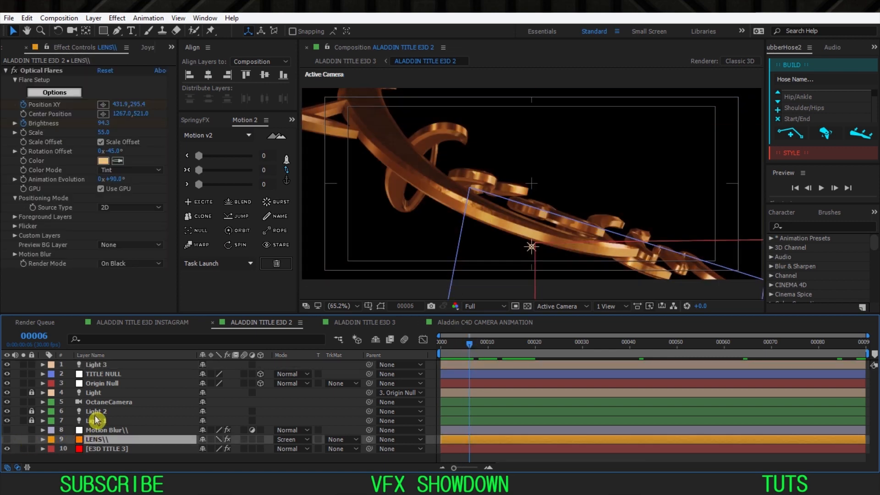
pyautogui.click(104, 365)
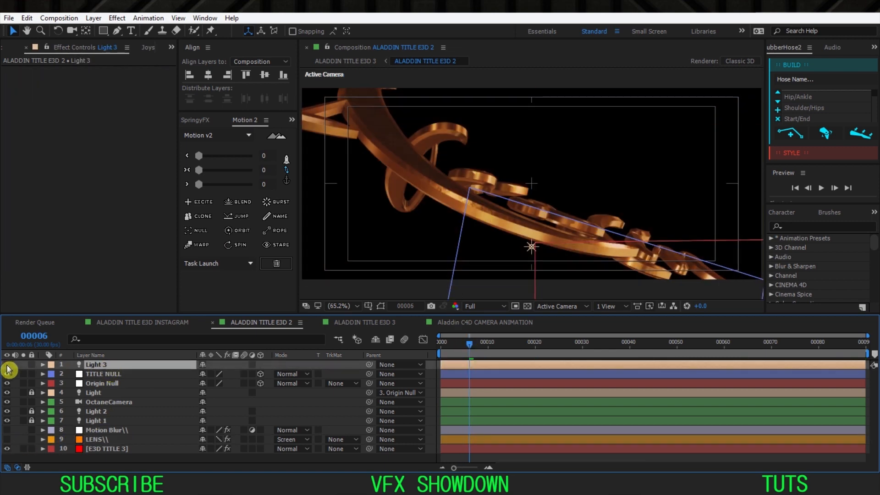
pyautogui.click(7, 364)
pyautogui.moveTo(477, 348); pyautogui.dragTo(504, 348)
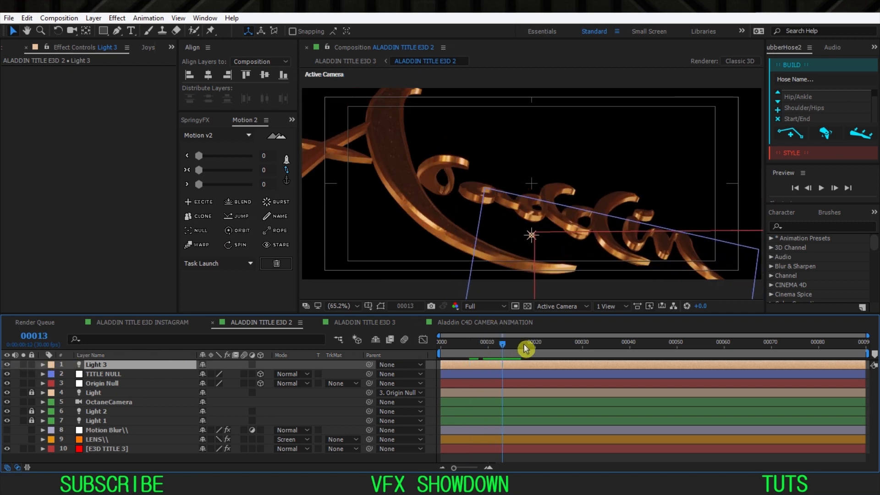
# At frame 30, unlock Light 1 and Light 2, toggle Light 2's visibility to check its effect, and lock both lights again
pyautogui.moveTo(501, 347); pyautogui.dragTo(581, 348)
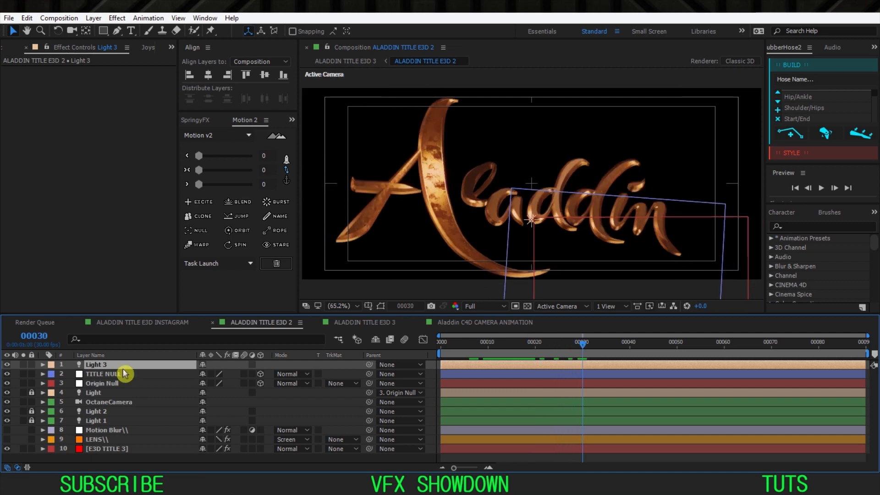
pyautogui.click(8, 365)
pyautogui.click(32, 393)
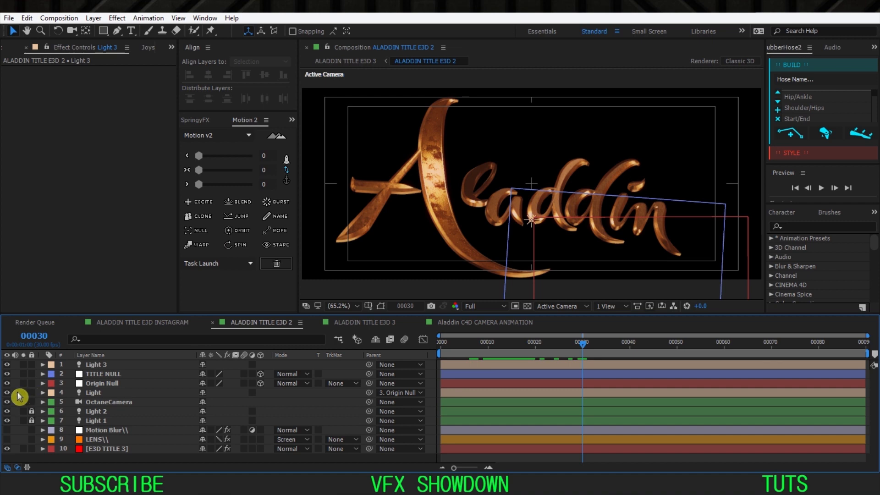
pyautogui.click(10, 413)
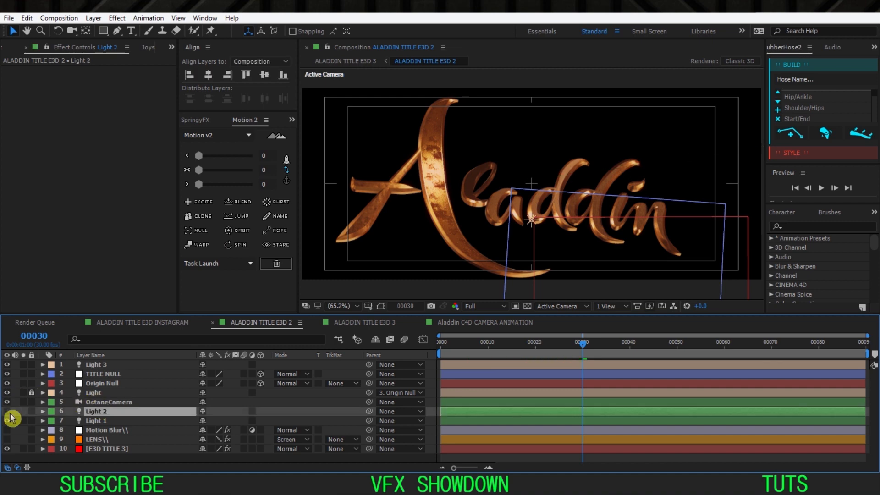
pyautogui.click(8, 411)
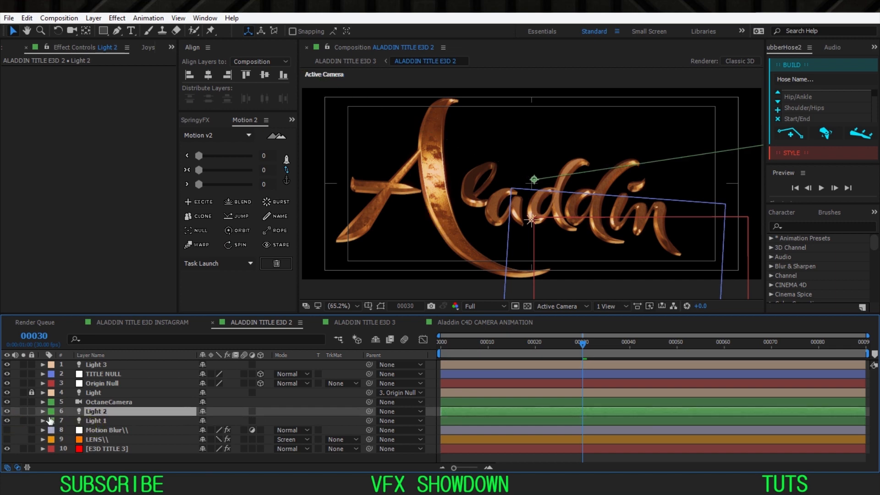
pyautogui.click(32, 412)
pyautogui.click(32, 421)
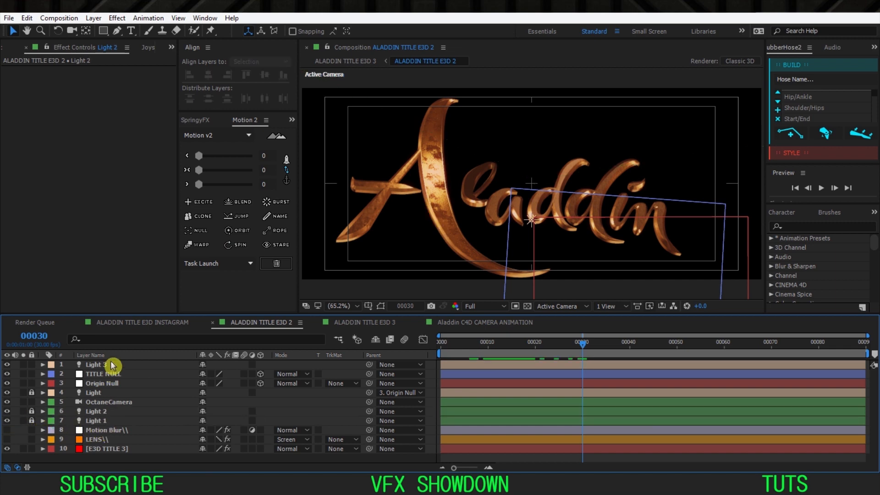
# Compare the title with Add Lighting set to None and to Warm in E3D TITLE 3's render settings, leaving it on Warm
pyautogui.click(111, 449)
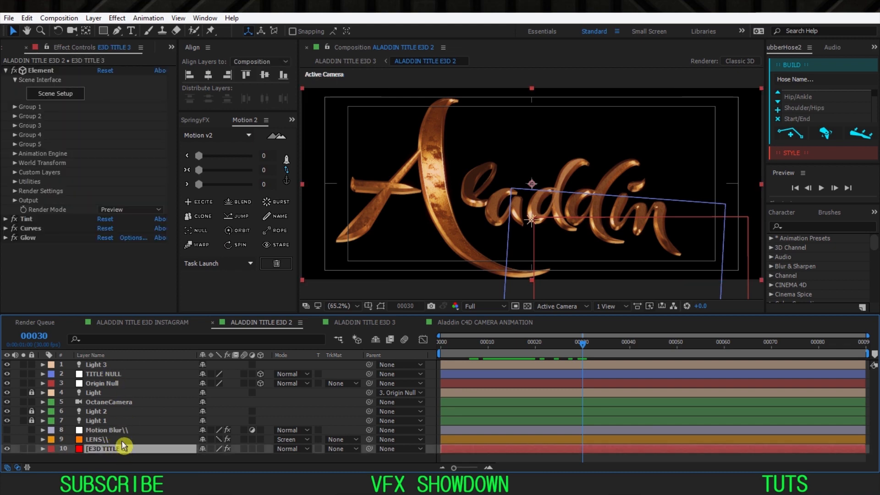
pyautogui.click(15, 190)
pyautogui.click(24, 196)
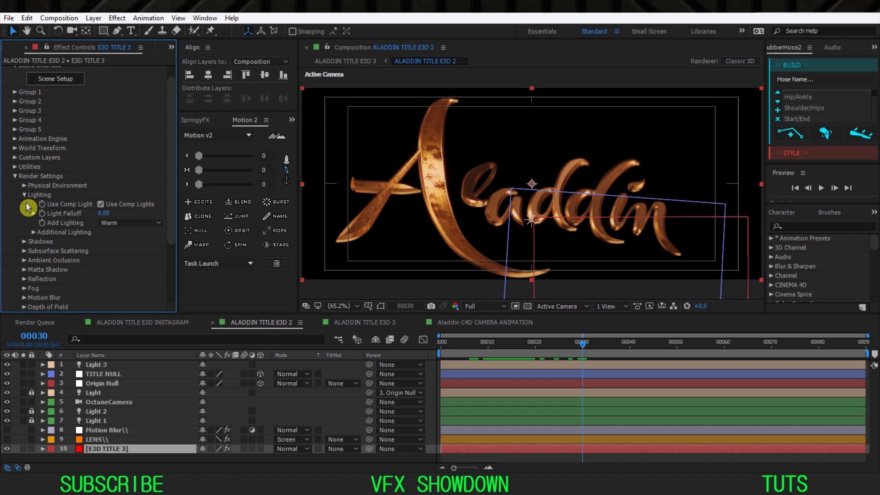
pyautogui.click(110, 223)
pyautogui.click(147, 225)
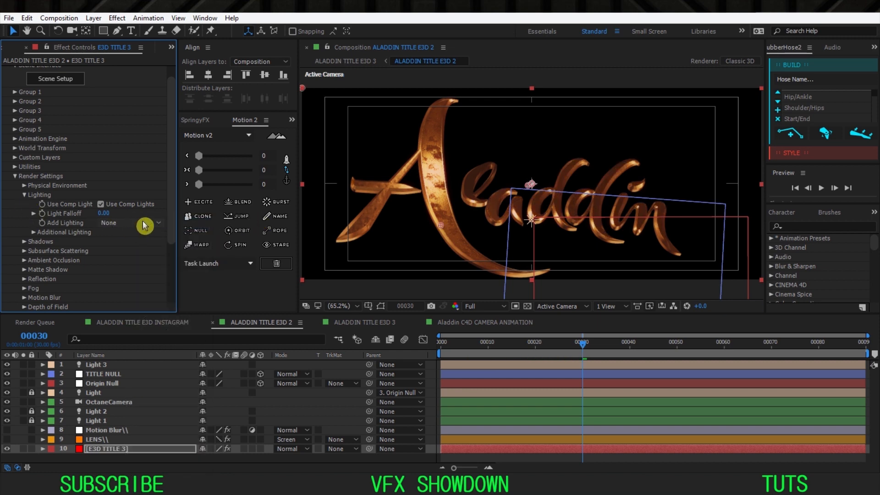
pyautogui.click(107, 225)
pyautogui.click(138, 284)
# Inspect the Element effect's Additional Lighting brightness and rotation parameters, then collapse the render settings
pyautogui.click(33, 233)
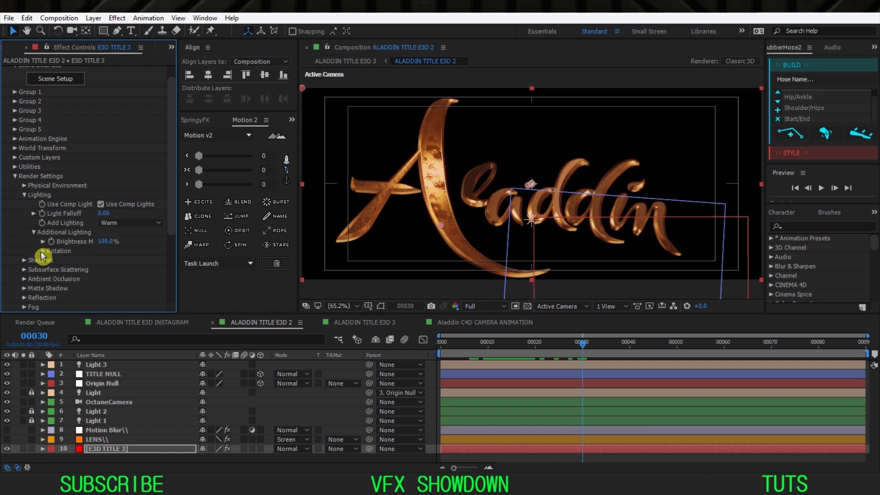
pyautogui.click(43, 250)
pyautogui.click(42, 251)
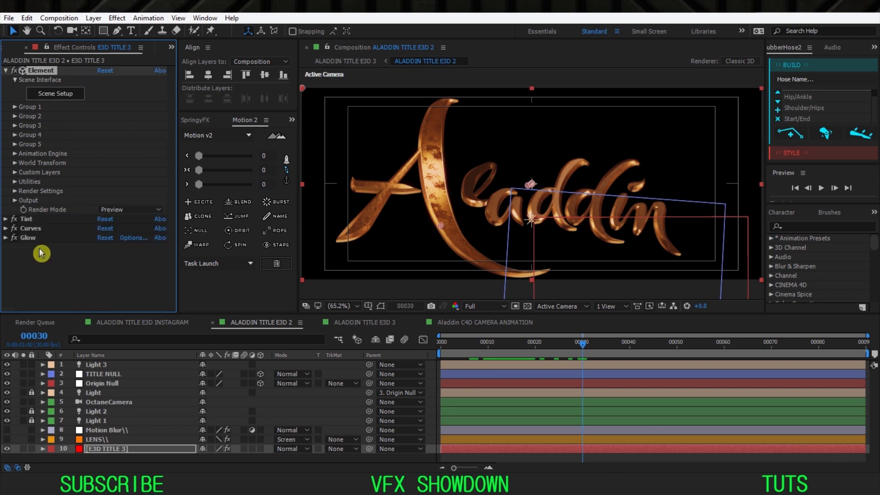
# Examine the Element effect's Output settings, including the Compress Textures option under Sampling & Aliasing, then collapse them
pyautogui.click(15, 201)
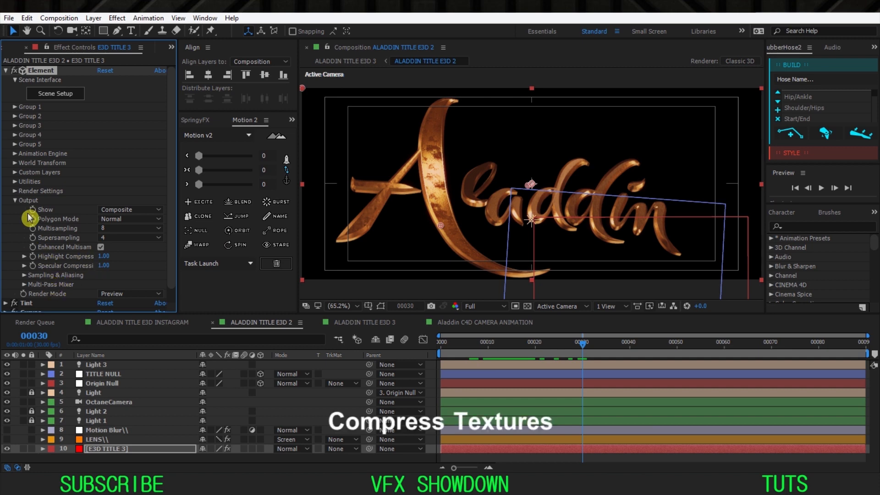
pyautogui.scroll(-1, 58, 231)
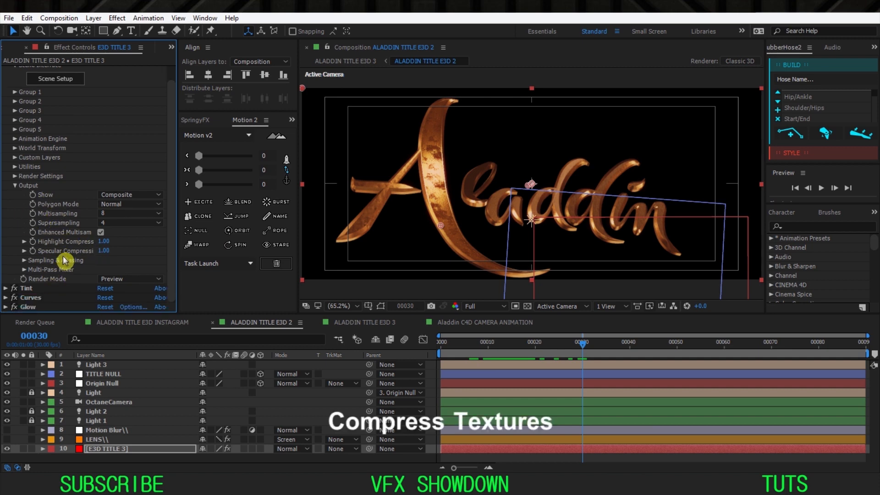
pyautogui.click(23, 260)
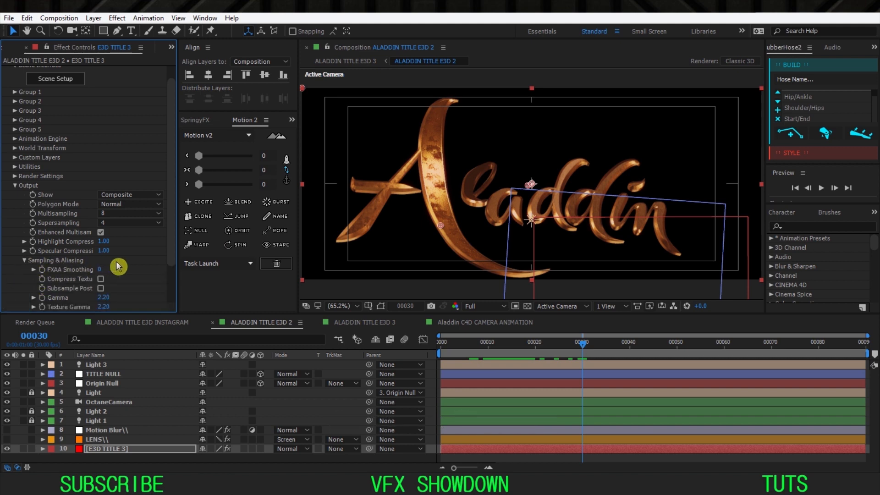
pyautogui.scroll(-3, 110, 261)
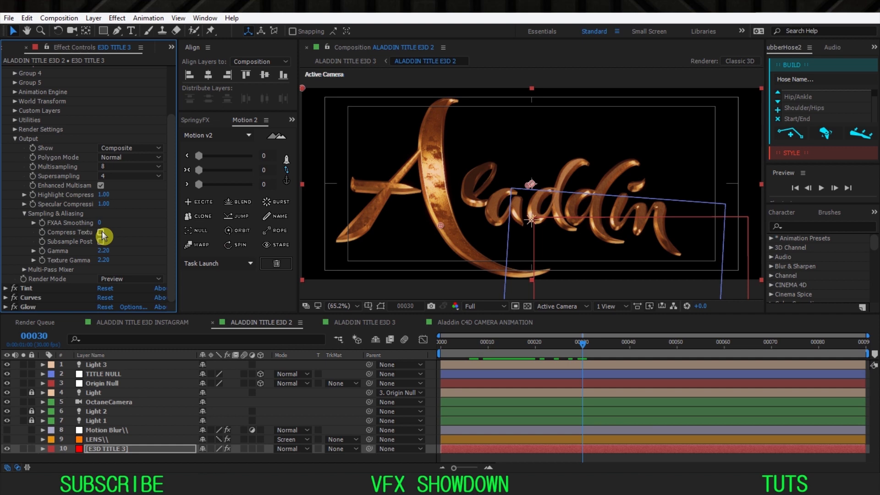
pyautogui.click(24, 214)
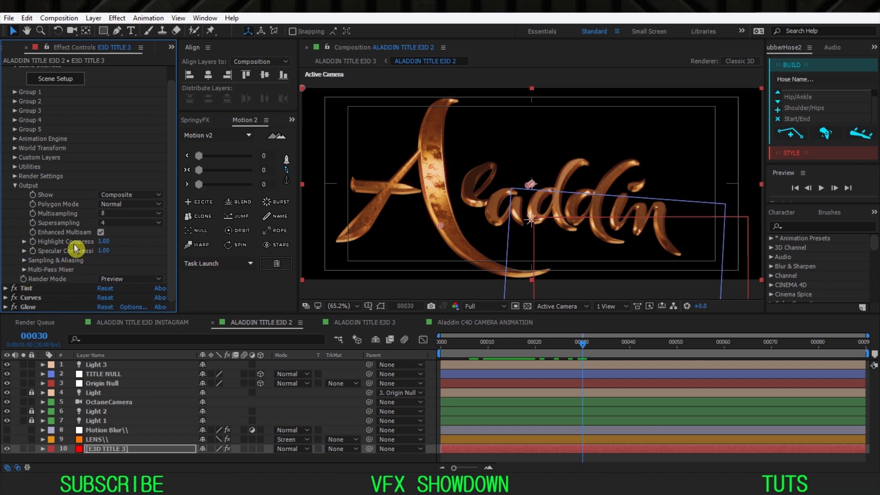
pyautogui.click(16, 187)
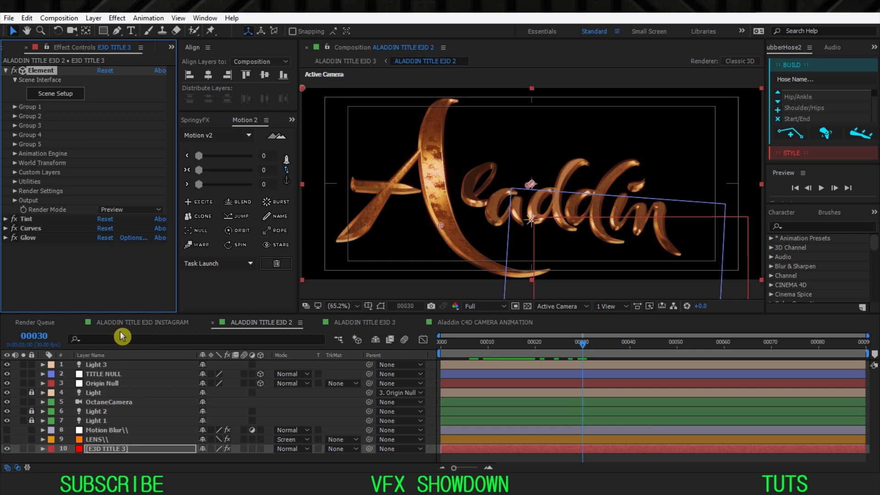
# Disable Tint, Curves and Glow on E3D TITLE 3, compare the title with the LENS layer shown and hidden, and scrub to frame 49
pyautogui.moveTo(14, 219); pyautogui.dragTo(17, 260)
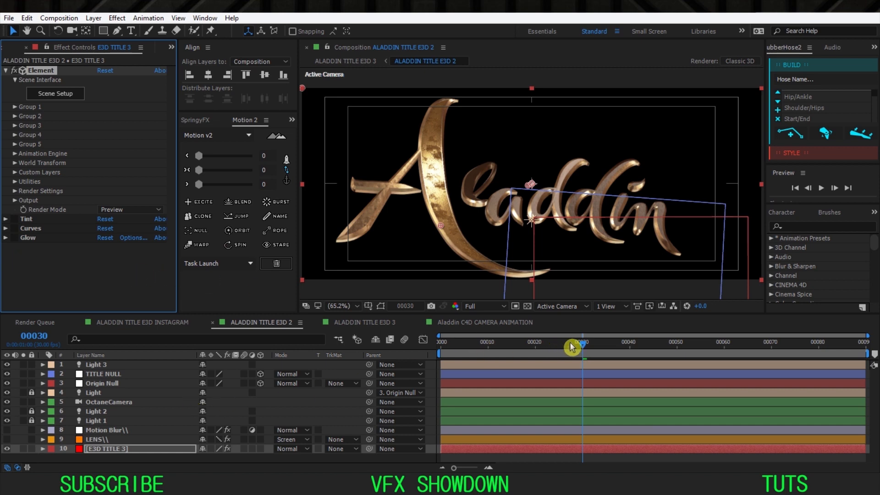
pyautogui.moveTo(579, 344); pyautogui.dragTo(487, 359)
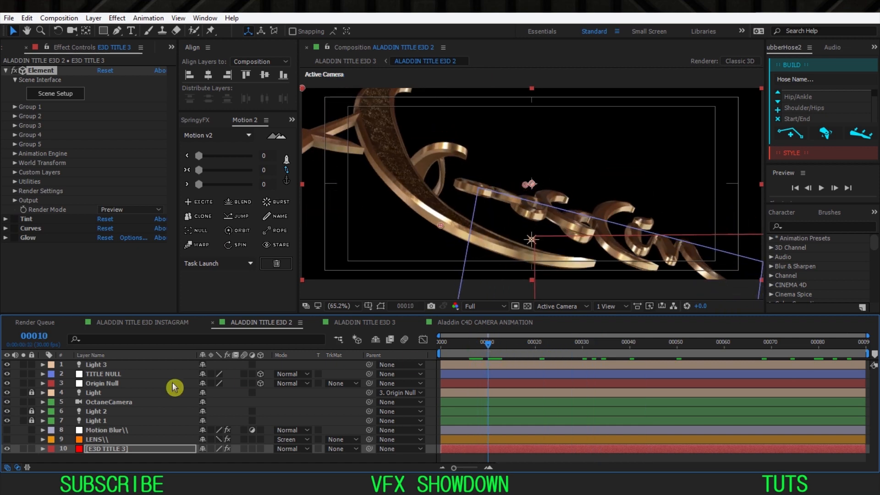
pyautogui.click(95, 440)
pyautogui.click(7, 440)
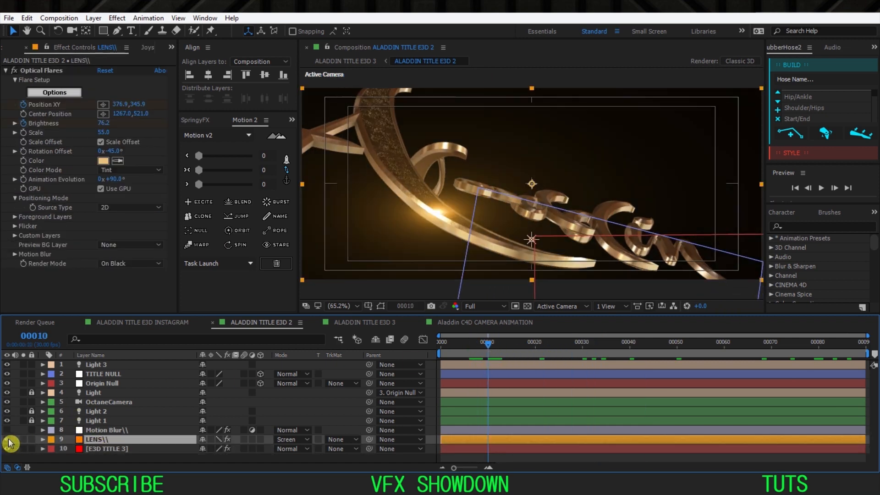
pyautogui.click(8, 439)
pyautogui.click(8, 439)
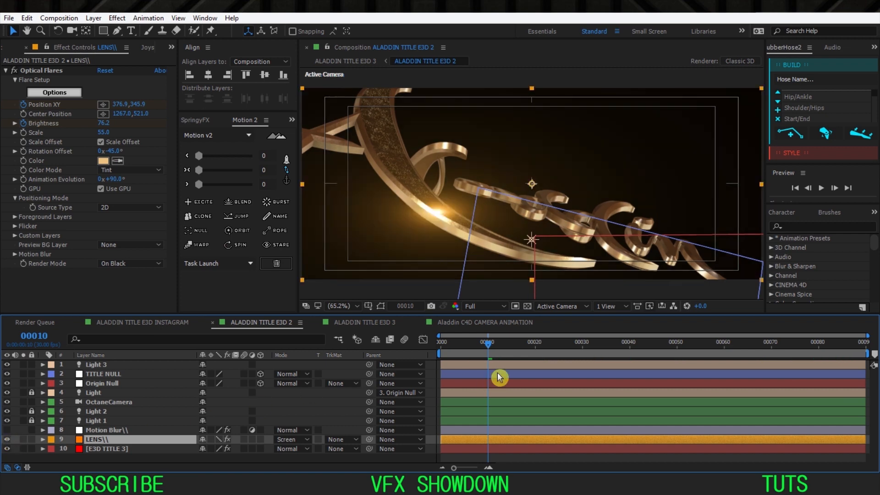
pyautogui.moveTo(512, 347); pyautogui.dragTo(286, 399)
pyautogui.click(7, 439)
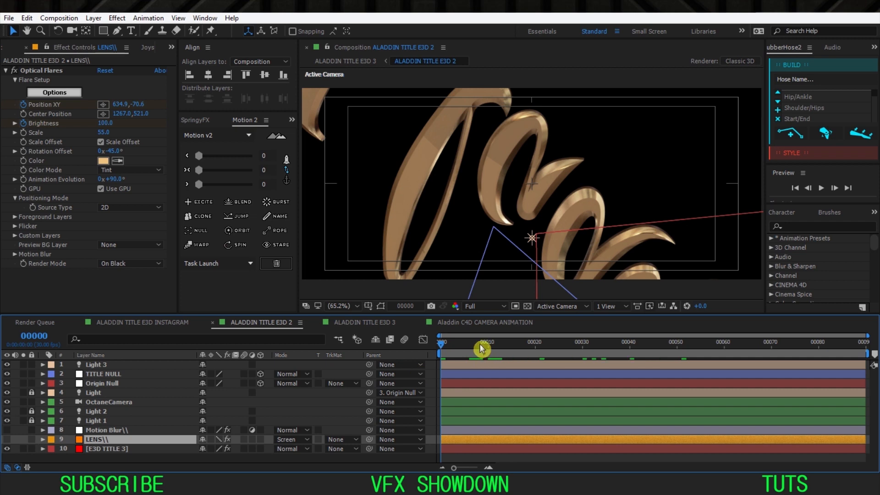
pyautogui.moveTo(484, 349); pyautogui.dragTo(673, 357)
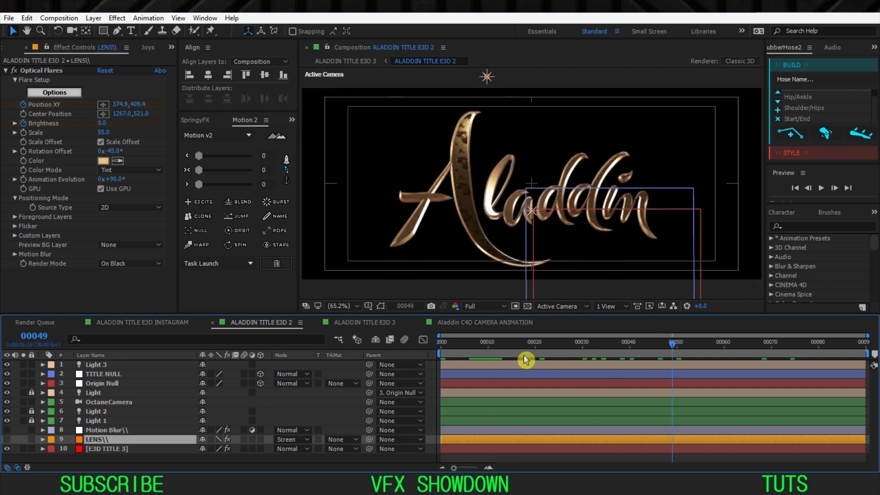
# Enable the Tint effect on E3D TITLE 3 again and check its black and white mapping colors and tint amount
pyautogui.click(96, 448)
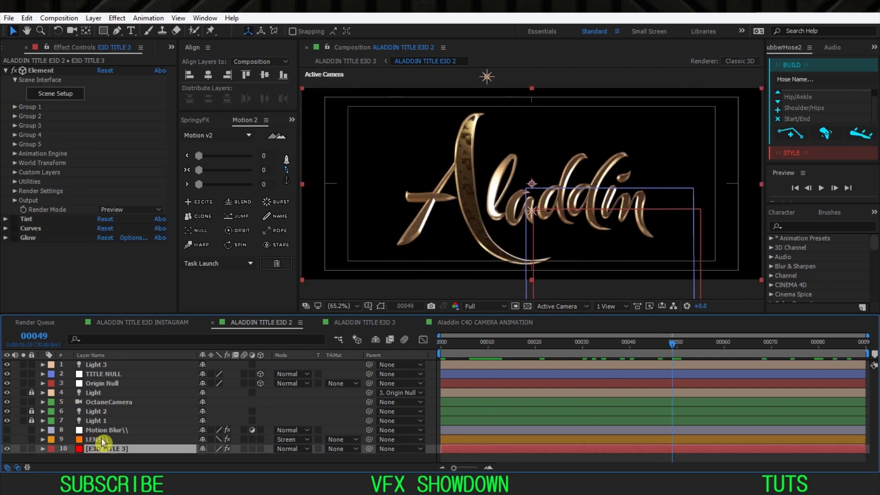
pyautogui.click(15, 219)
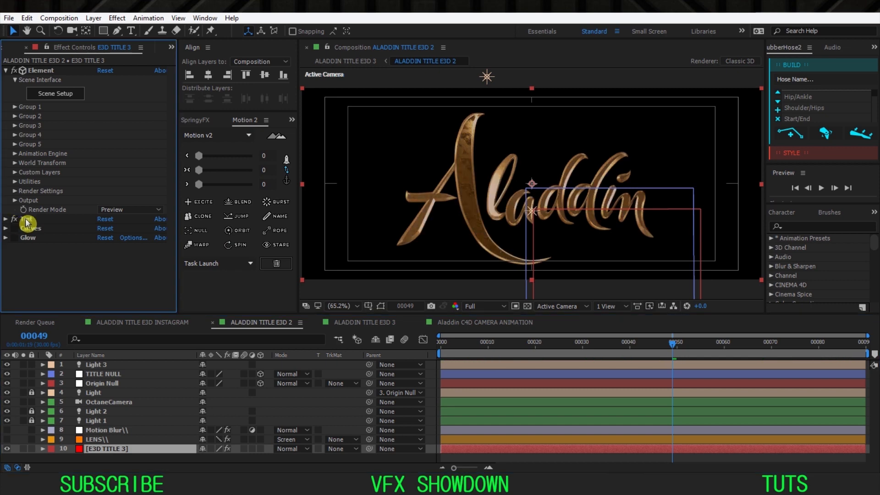
pyautogui.click(5, 219)
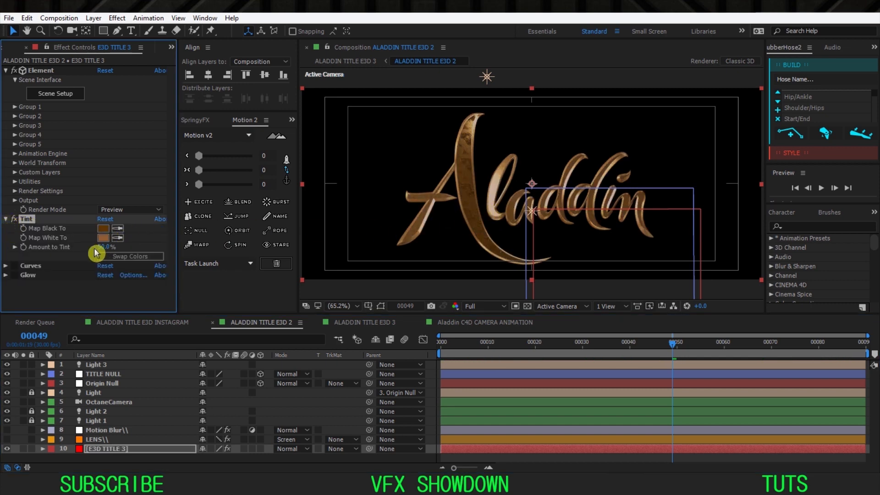
pyautogui.click(8, 220)
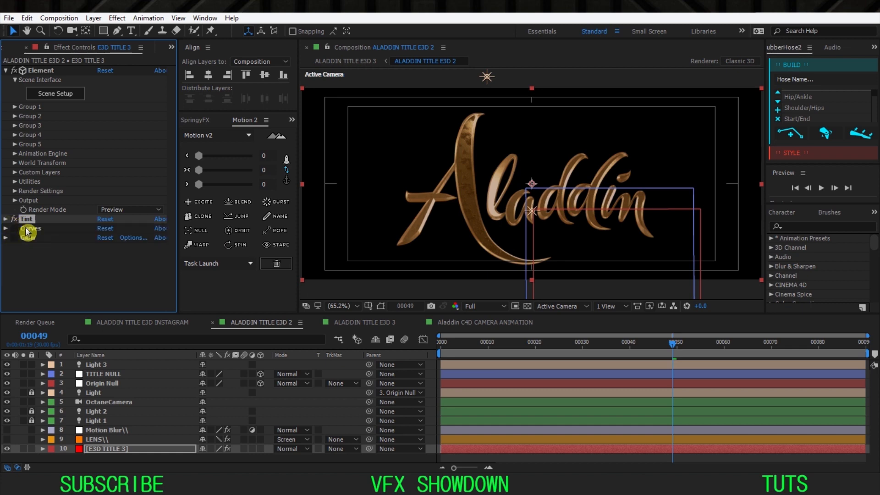
# Enable the Curves effect on E3D TITLE 3, look over its curve, and enable the Glow effect as well
pyautogui.click(16, 228)
pyautogui.click(16, 228)
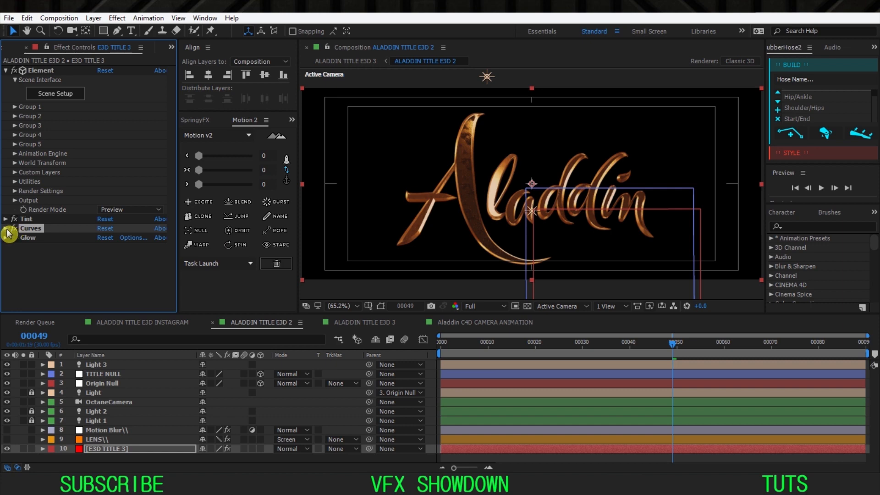
pyautogui.click(5, 229)
pyautogui.scroll(3, 46, 192)
pyautogui.click(5, 202)
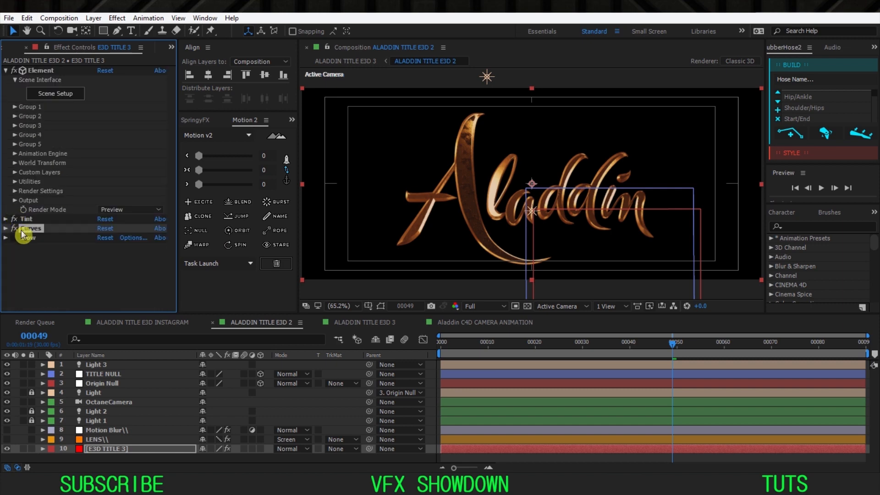
pyautogui.click(23, 239)
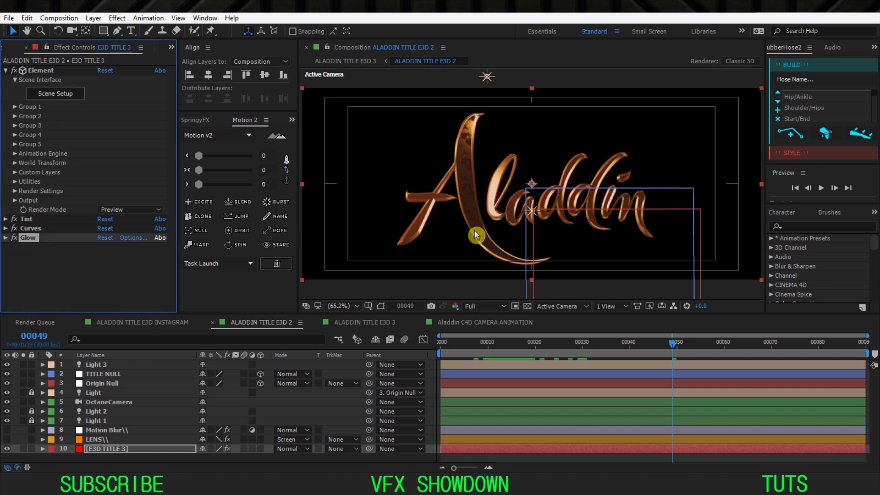
# Scrub back to frame 11 and forward to frame 66 to check the color-corrected title
pyautogui.click(522, 351)
pyautogui.moveTo(521, 352); pyautogui.dragTo(493, 351)
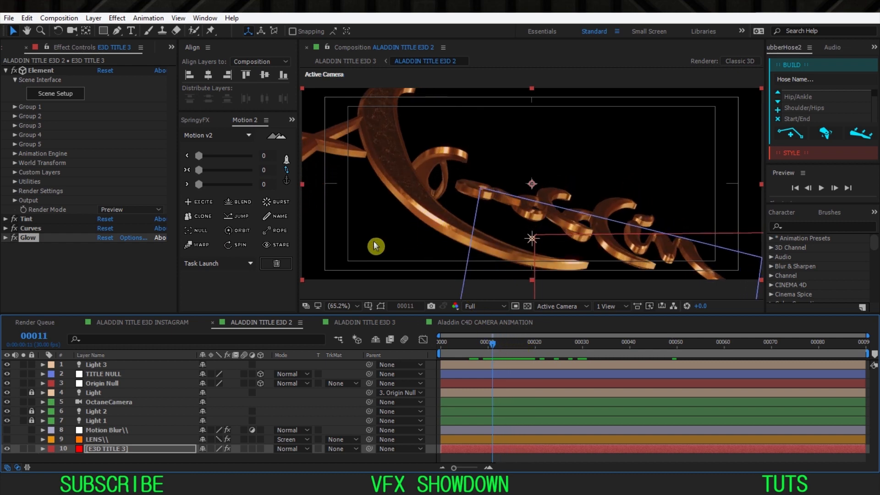
pyautogui.moveTo(493, 351); pyautogui.dragTo(753, 352)
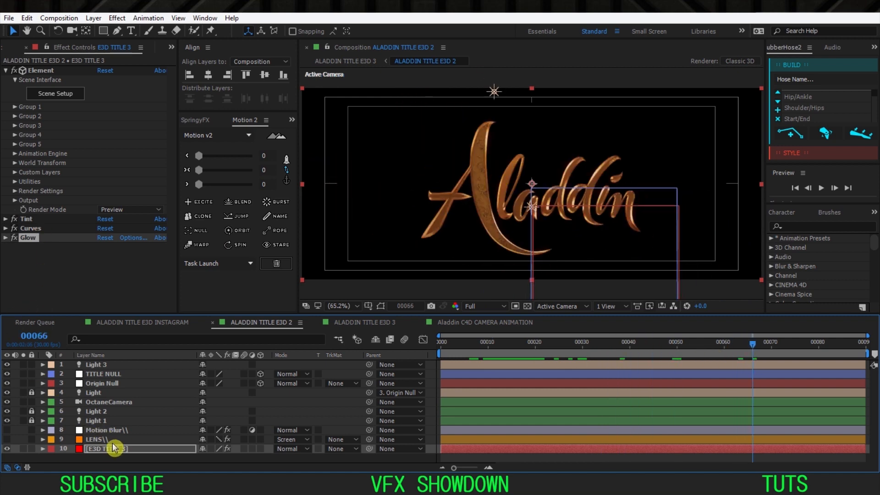
# Return to frame 0, show the LENS layer, and look over its flare setup in the Optical Flares options
pyautogui.moveTo(490, 349); pyautogui.dragTo(441, 350)
pyautogui.click(95, 439)
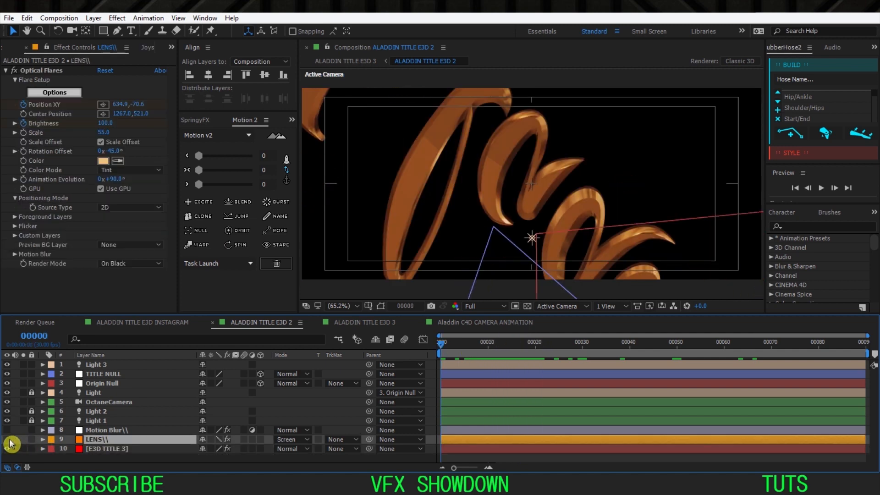
pyautogui.click(7, 439)
pyautogui.click(69, 94)
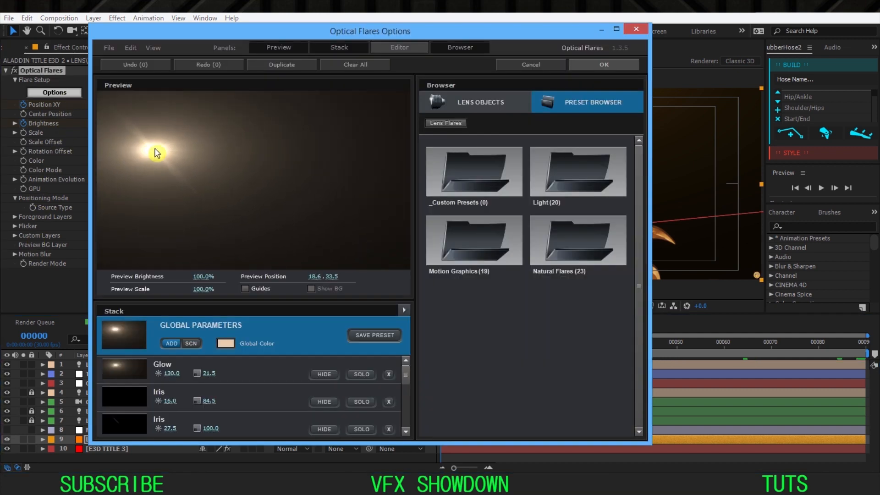
pyautogui.click(610, 68)
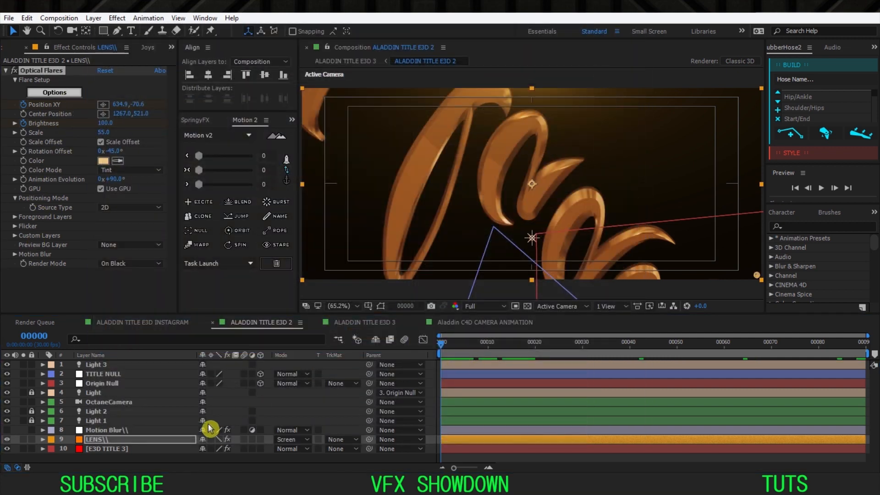
# Reveal the LENS layer's Position XY and Brightness keyframes in the timeline
pyautogui.click(185, 439)
pyautogui.press('u')
pyautogui.moveTo(472, 416); pyautogui.dragTo(476, 400, button='middle')
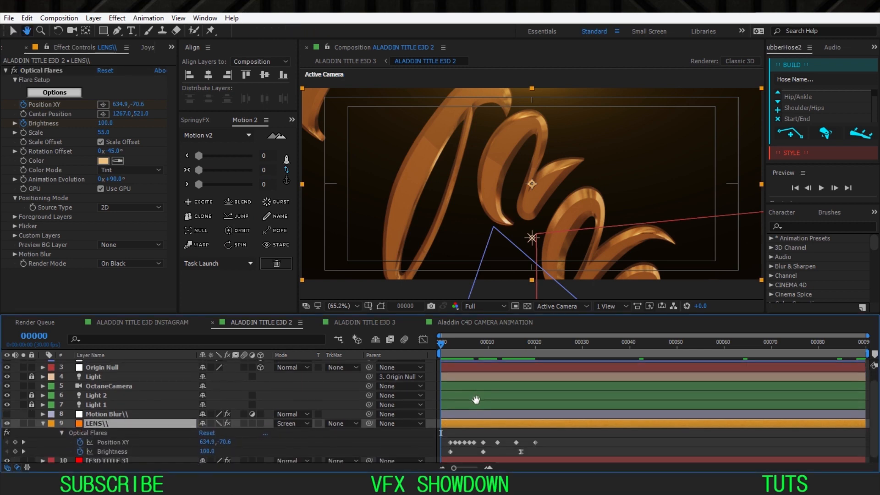
# Collapse the LENS layer's properties and look over the Motion Blur layer's CC Force Motion Blur settings
pyautogui.moveTo(442, 344); pyautogui.dragTo(119, 414)
pyautogui.click(43, 421)
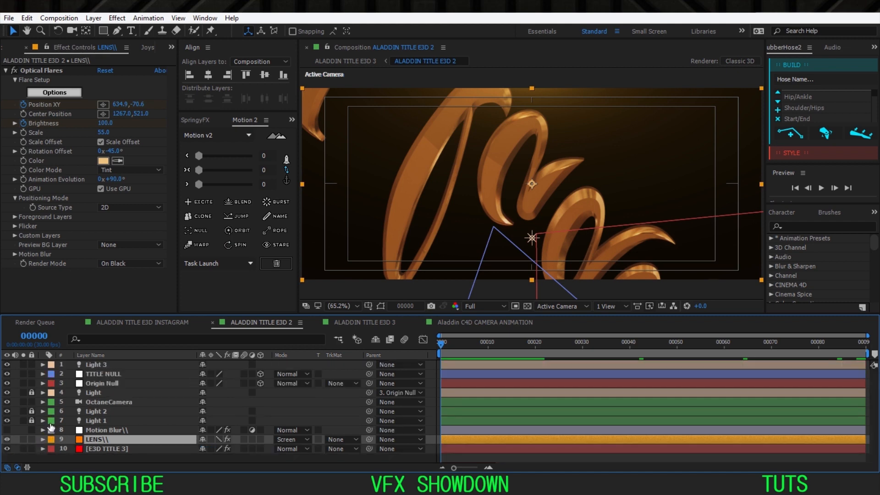
pyautogui.click(98, 430)
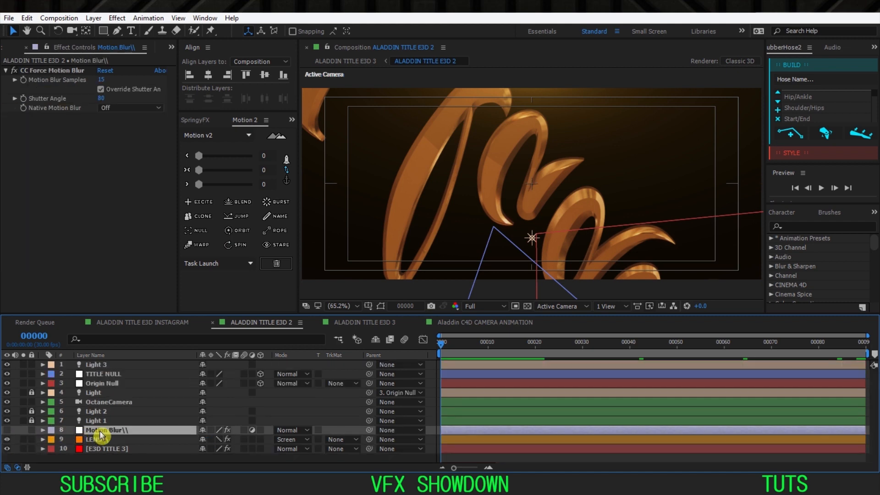
pyautogui.click(51, 82)
pyautogui.click(107, 158)
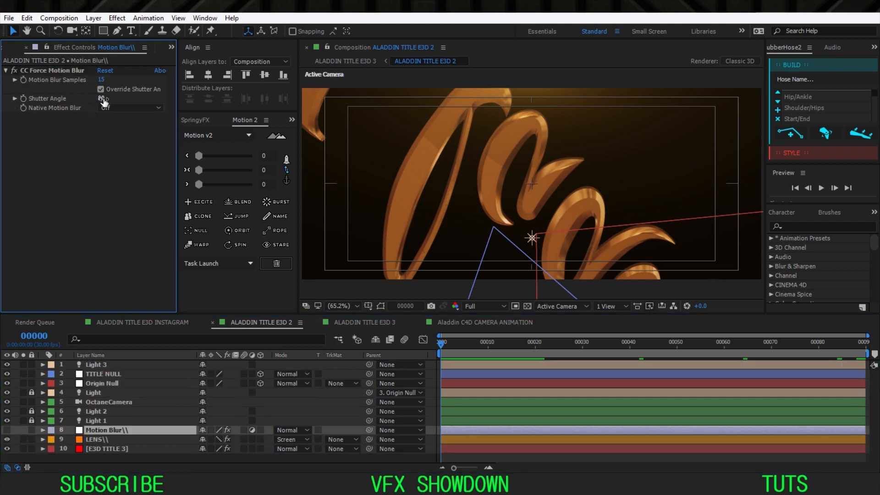
pyautogui.click(304, 407)
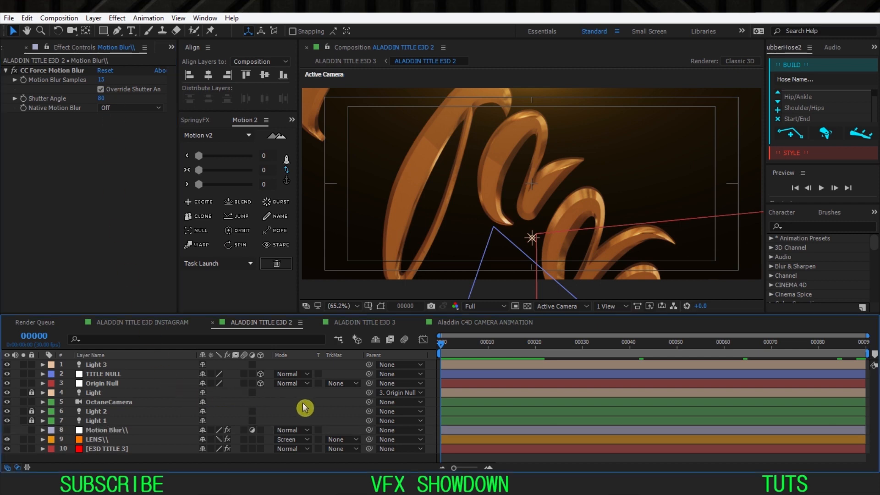
# Switch to the ALADDIN TITLE E3D 3 composition, fit it in the viewer, and scrub to frame 69
pyautogui.press('Tab')
pyautogui.click(205, 407)
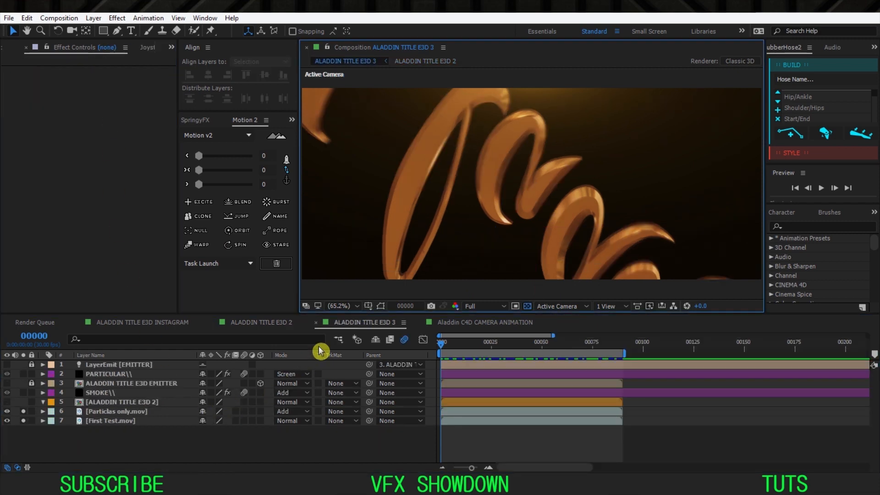
pyautogui.click(341, 306)
pyautogui.click(348, 122)
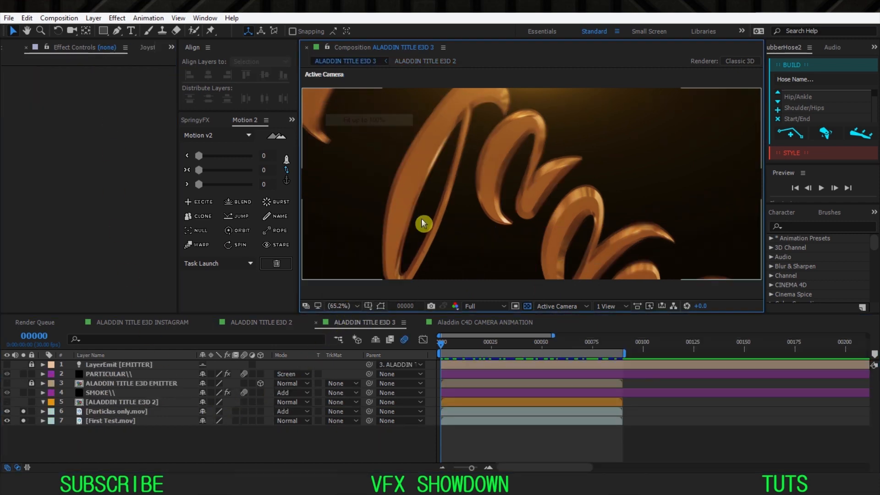
pyautogui.click(447, 349)
pyautogui.moveTo(452, 348); pyautogui.dragTo(580, 362)
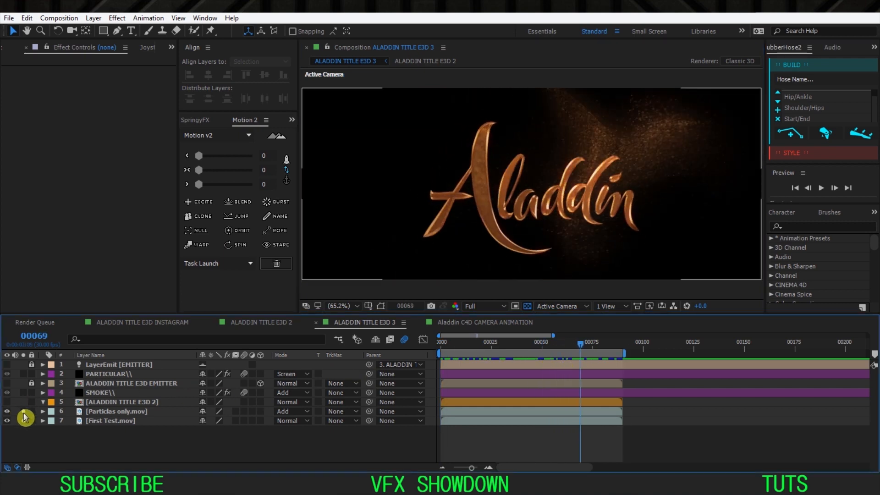
# Turn off solo for First Test.mov and play the particle render alone from frame 0
pyautogui.click(86, 422)
pyautogui.click(23, 421)
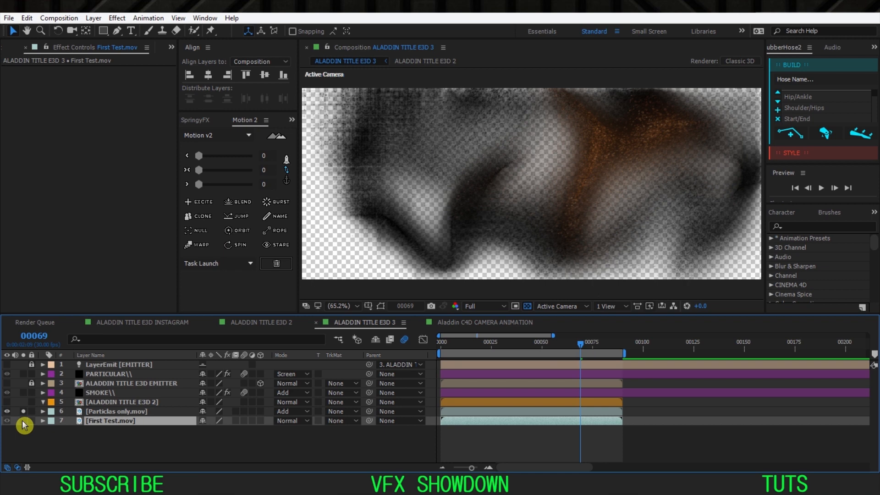
pyautogui.moveTo(514, 349); pyautogui.dragTo(440, 356)
pyautogui.press('space')
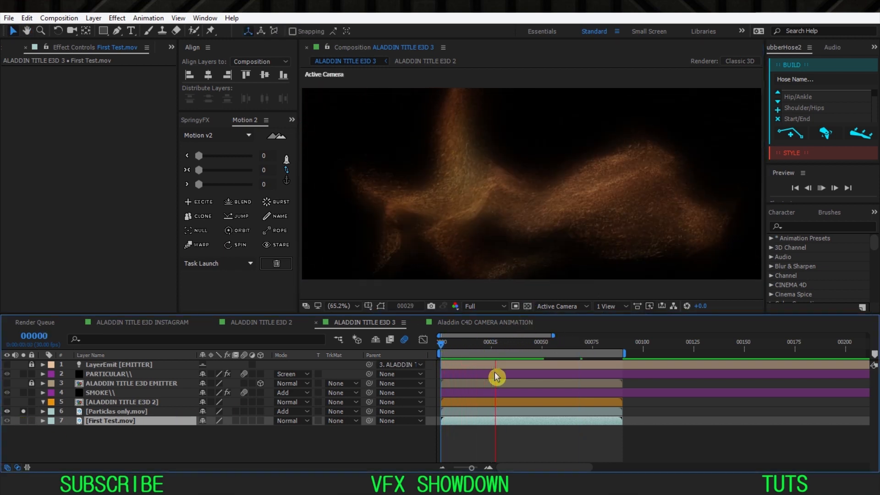
# Unsolo and hide Particlas only.mov and First Test.mov, show the ALADDIN TITLE E3D 2 layer, and move to frame 35
pyautogui.click(23, 411)
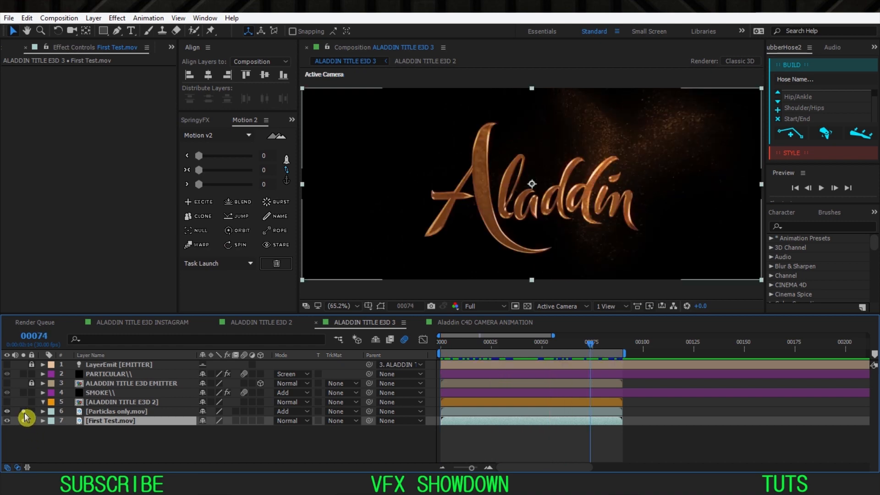
pyautogui.moveTo(5, 415); pyautogui.dragTo(7, 430)
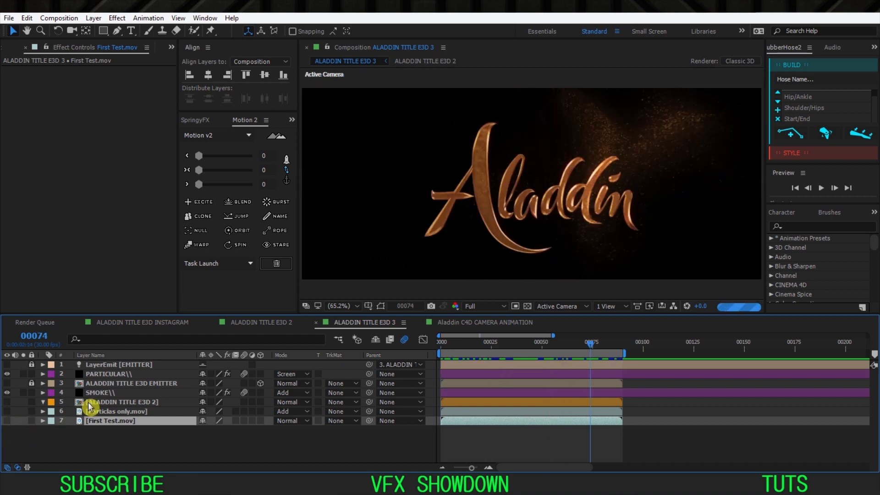
pyautogui.click(7, 402)
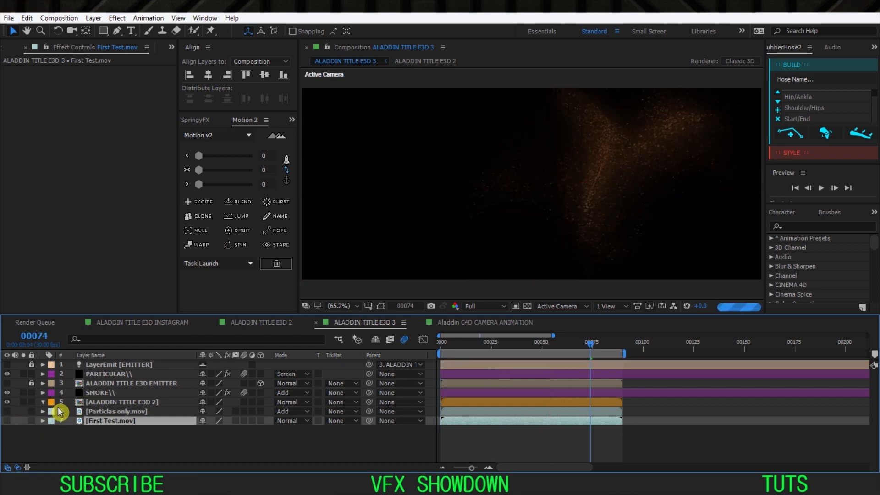
pyautogui.moveTo(550, 347); pyautogui.dragTo(512, 350)
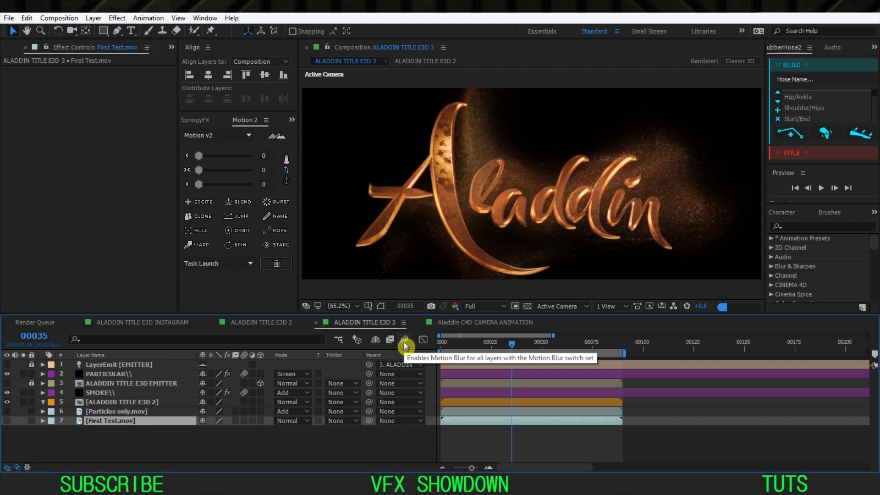
# Look over the PARTICULAR layer's emitter settings, collapse the effect's groups, and deselect the layer
pyautogui.click(126, 376)
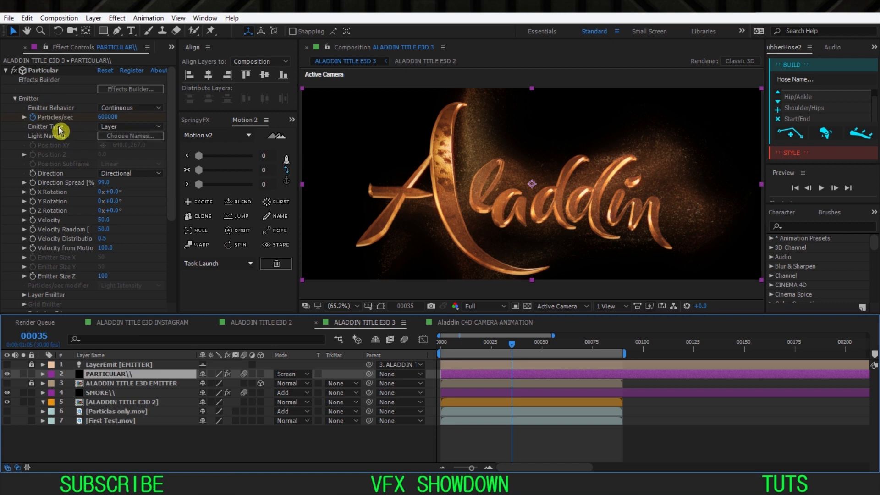
pyautogui.click(110, 128)
pyautogui.click(74, 136)
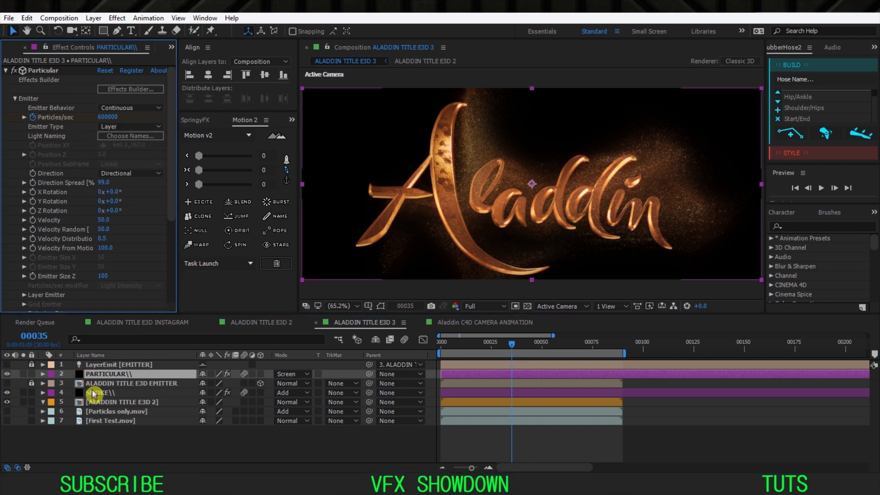
pyautogui.click(13, 99)
pyautogui.click(15, 127)
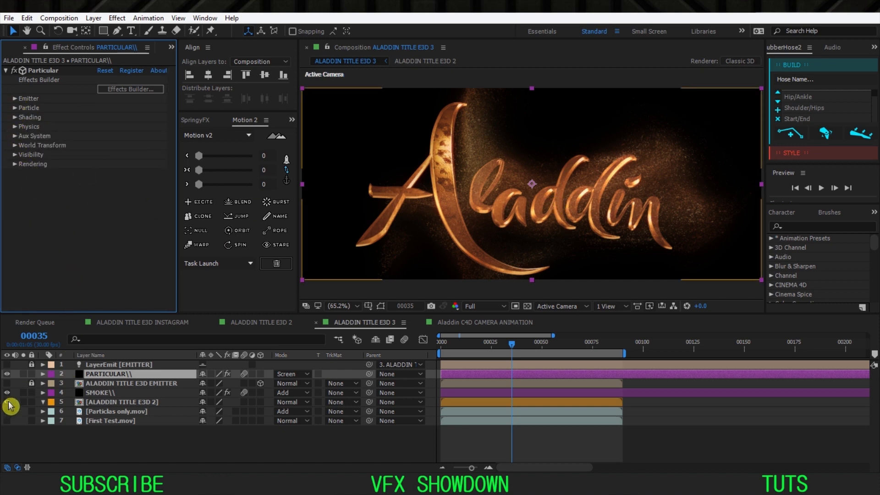
pyautogui.click(415, 444)
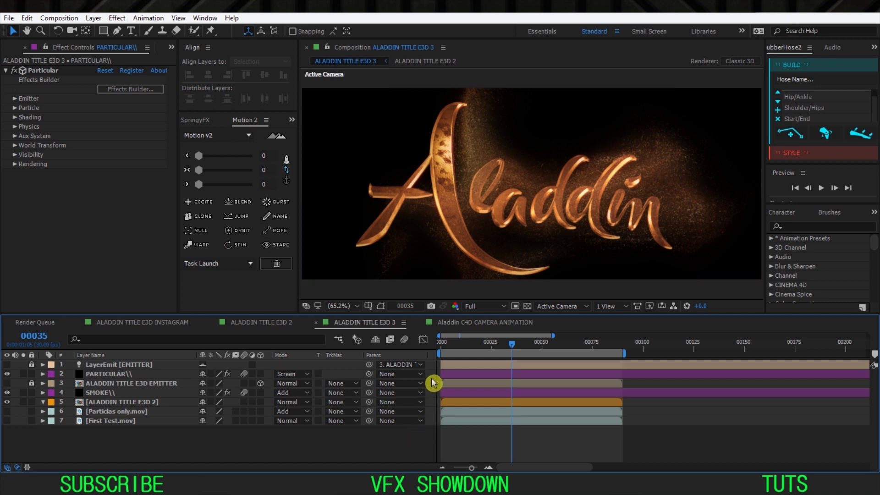
pyautogui.moveTo(435, 356)
pyautogui.mouseDown()
pyautogui.moveTo(473, 357)
pyautogui.moveTo(451, 357)
pyautogui.mouseUp()
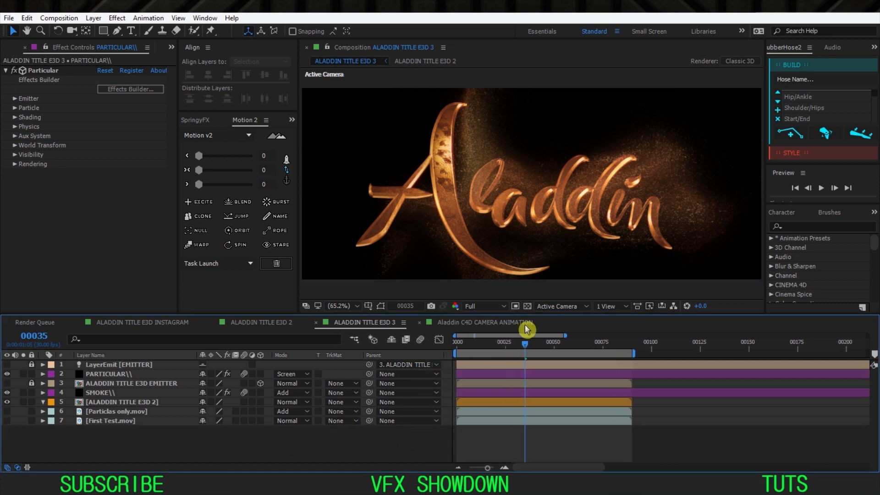
# Look through the ALADDIN TITLE E3D 2, INSTAGRAM and C4D camera animation compositions, and return to ALADDIN TITLE E3D 3
pyautogui.click(257, 323)
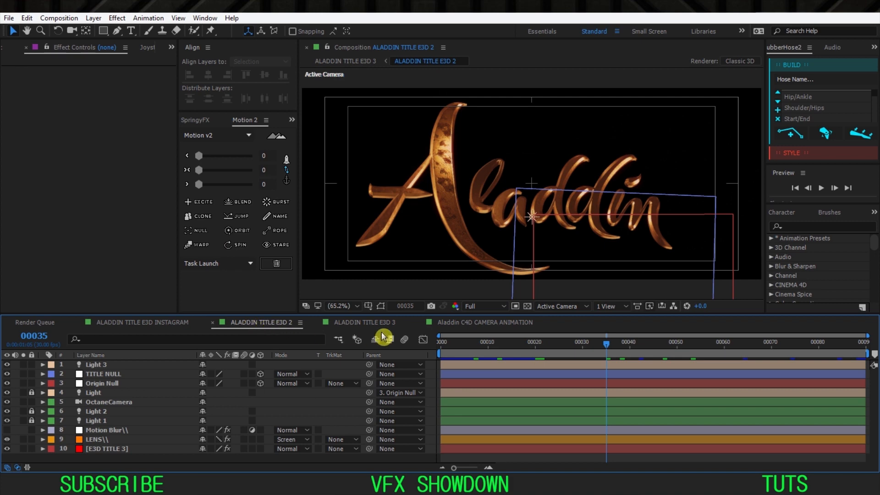
pyautogui.click(179, 323)
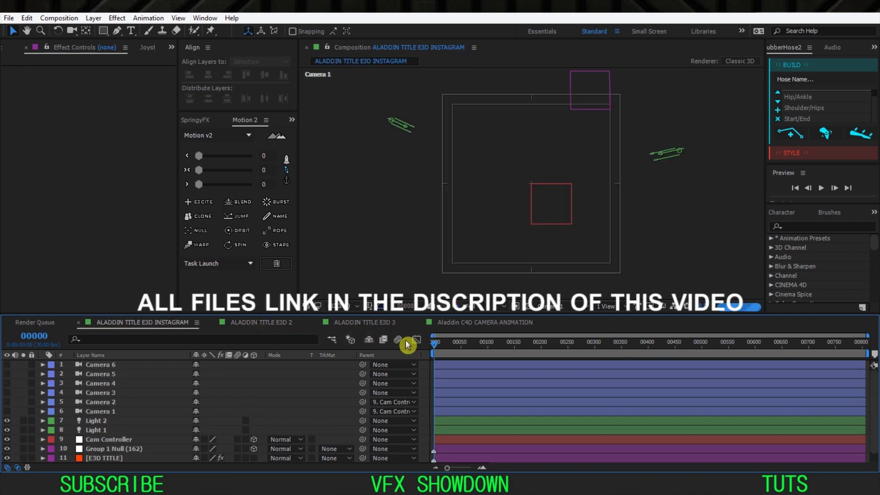
pyautogui.click(405, 153)
pyautogui.scroll(2, 455, 181)
pyautogui.scroll(-1, 456, 181)
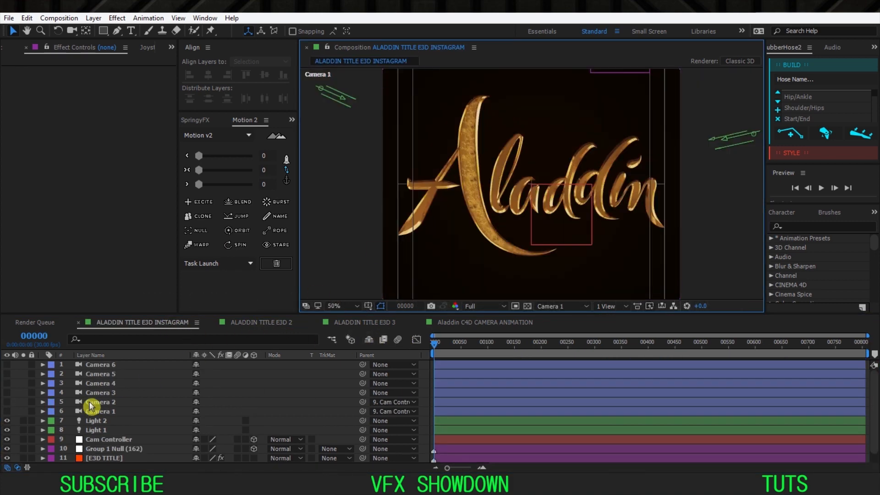
pyautogui.click(265, 322)
pyautogui.click(369, 323)
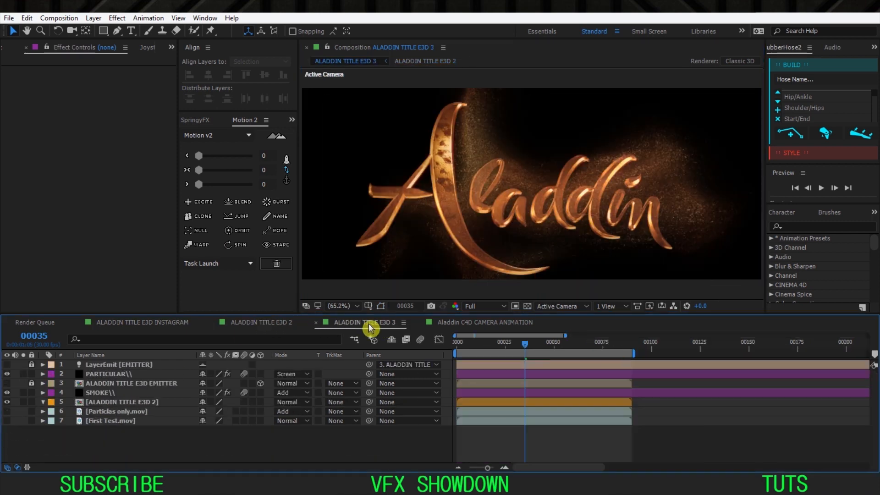
pyautogui.click(469, 321)
pyautogui.click(380, 323)
# Show and solo Particlas only.mov and First Test.mov, preview the finished title from frame 0, and stop at frame 25
pyautogui.moveTo(474, 345); pyautogui.dragTo(452, 349)
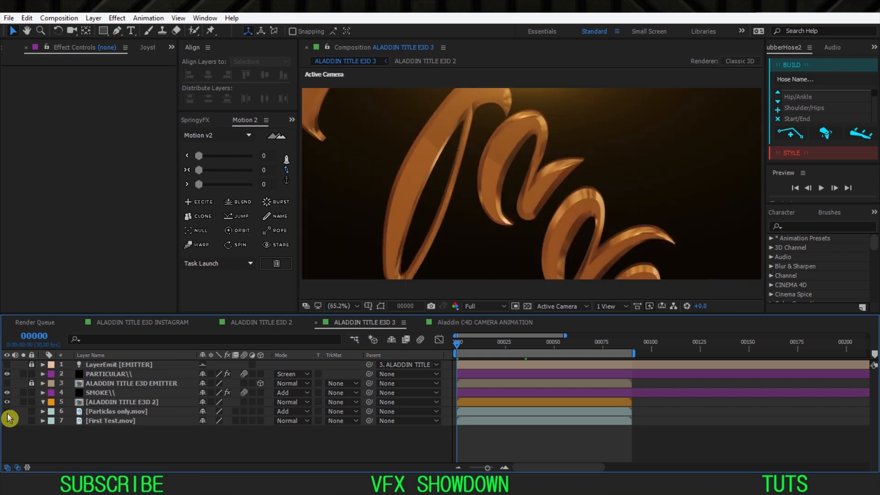
pyautogui.moveTo(7, 413); pyautogui.dragTo(25, 430)
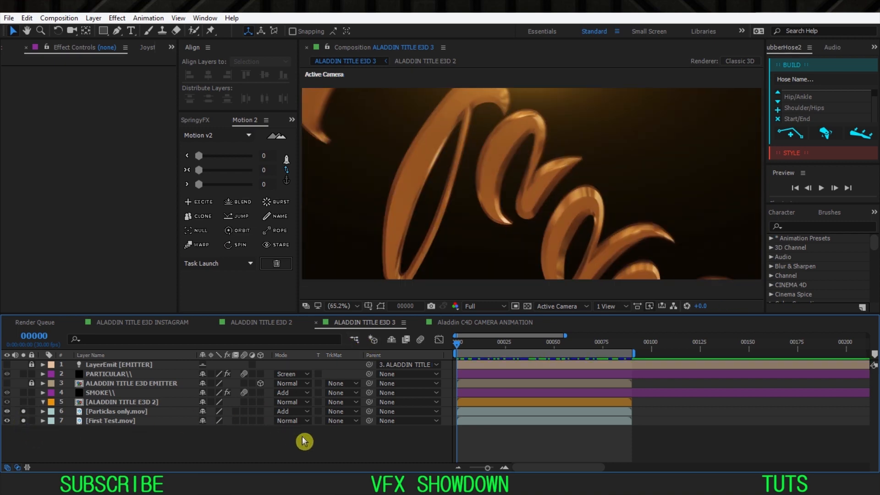
pyautogui.press('space')
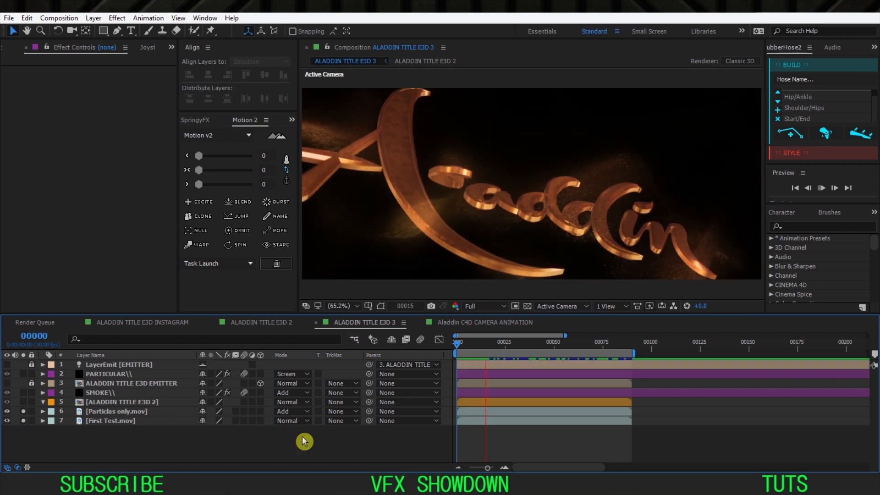
pyautogui.press('space')
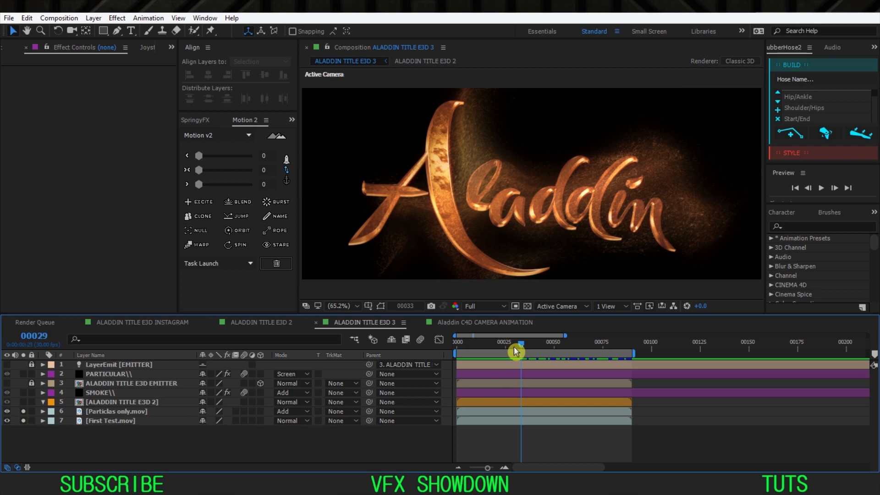
pyautogui.moveTo(514, 344)
pyautogui.mouseDown()
pyautogui.moveTo(477, 345)
pyautogui.moveTo(506, 345)
pyautogui.mouseUp()
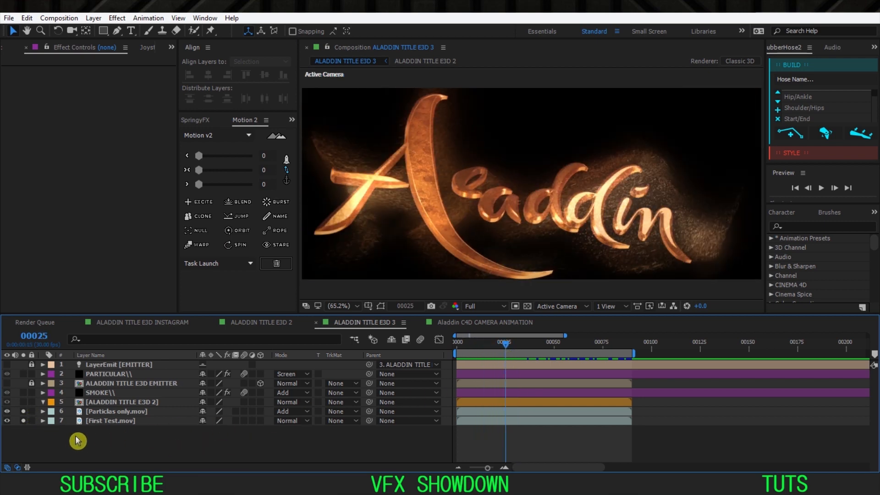
# Show the project's contents and select the CAMERA ANIMATION.c4d file
pyautogui.click(16, 45)
pyautogui.click(58, 249)
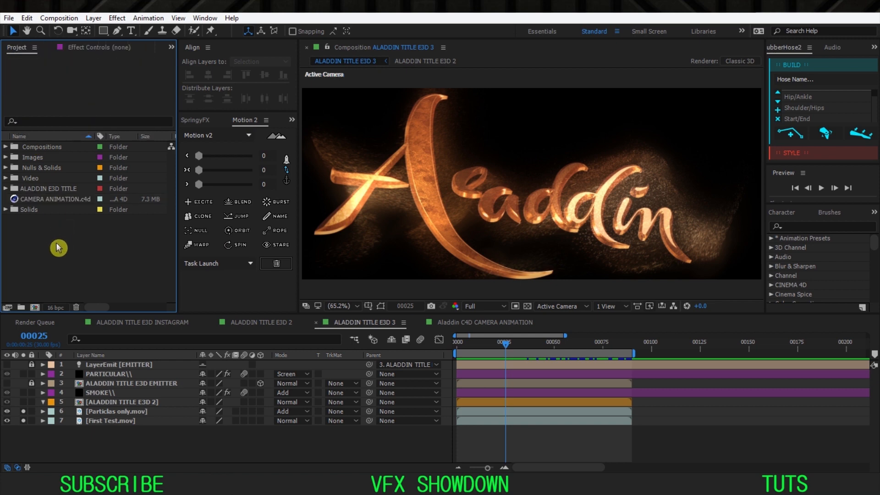
pyautogui.click(39, 200)
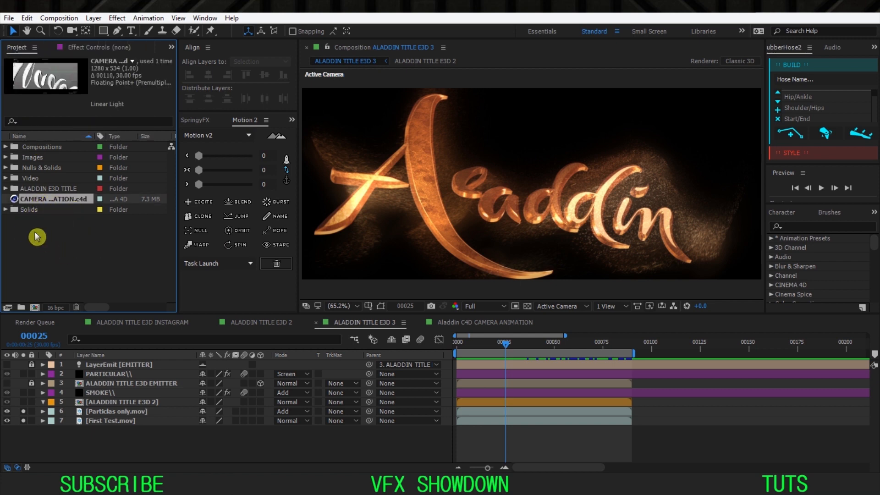